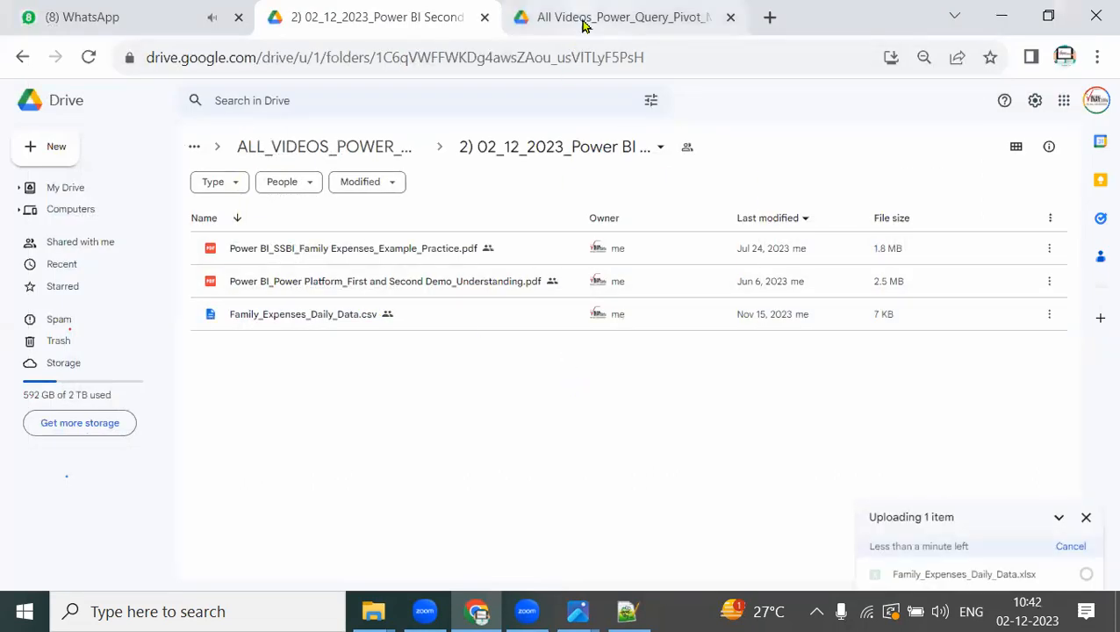
Step: Switch to File Explorer and open the Family_Expenses_Daily_Data Excel workbook from the 6 PM NOV folder
{"action": "left_click", "coordinate": [583, 23]}
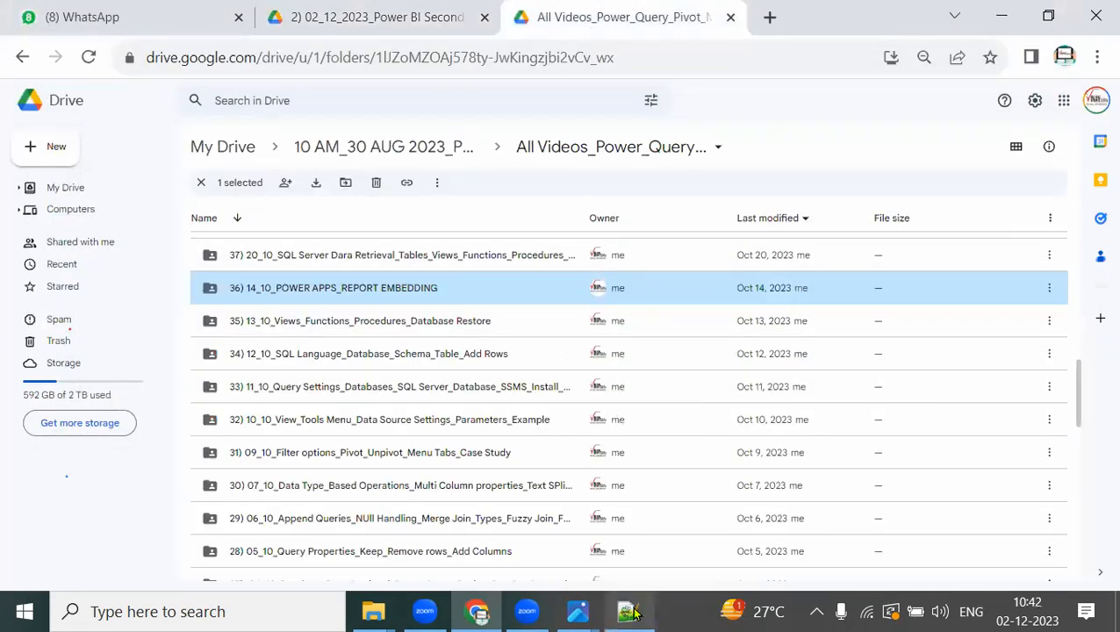
{"action": "mouse_move", "coordinate": [373, 611]}
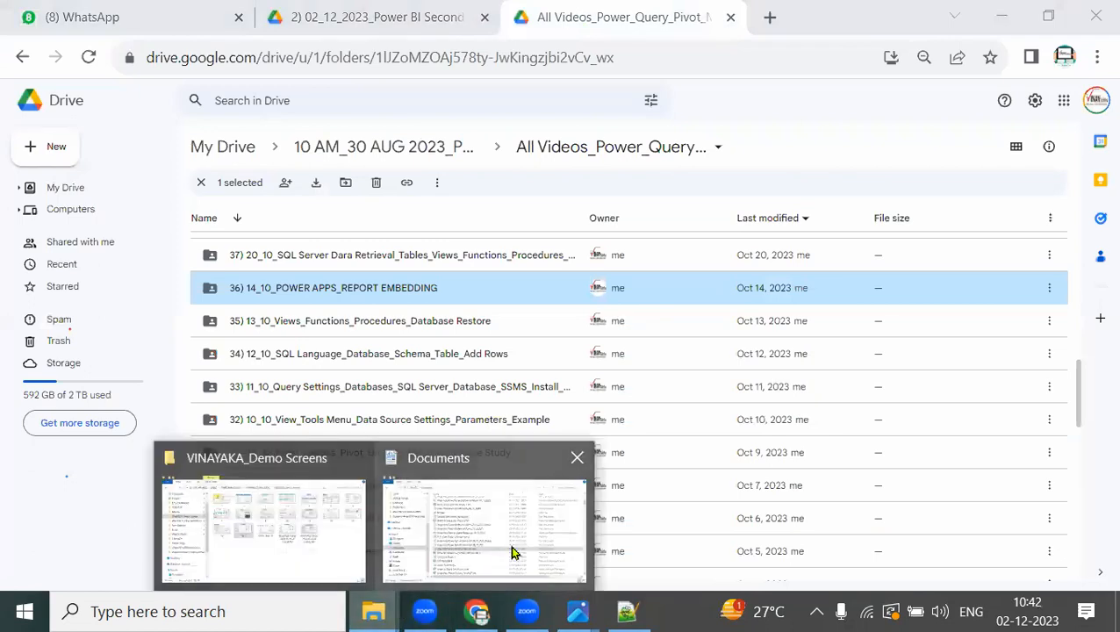
{"action": "left_click", "coordinate": [480, 550]}
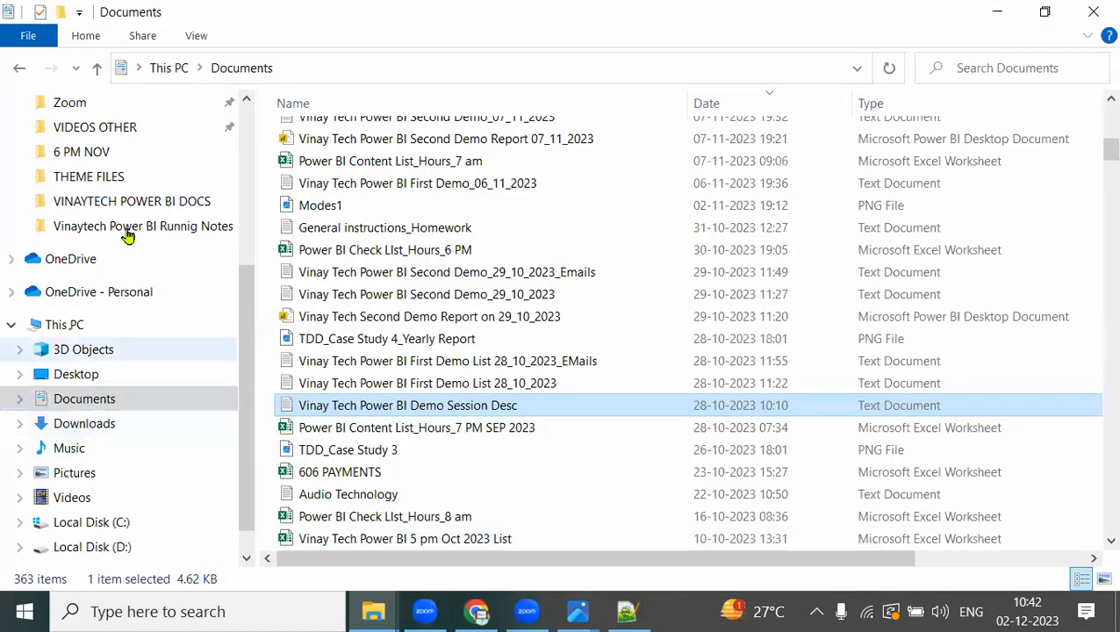
{"action": "left_click", "coordinate": [81, 150]}
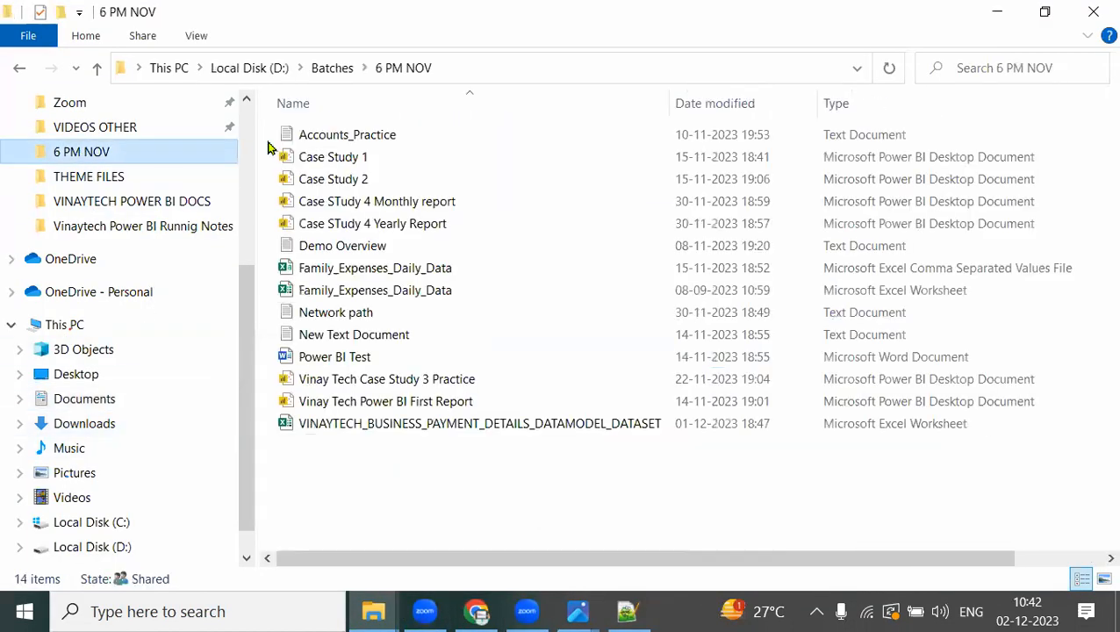
{"action": "left_click", "coordinate": [402, 291]}
{"action": "double_click", "coordinate": [402, 290]}
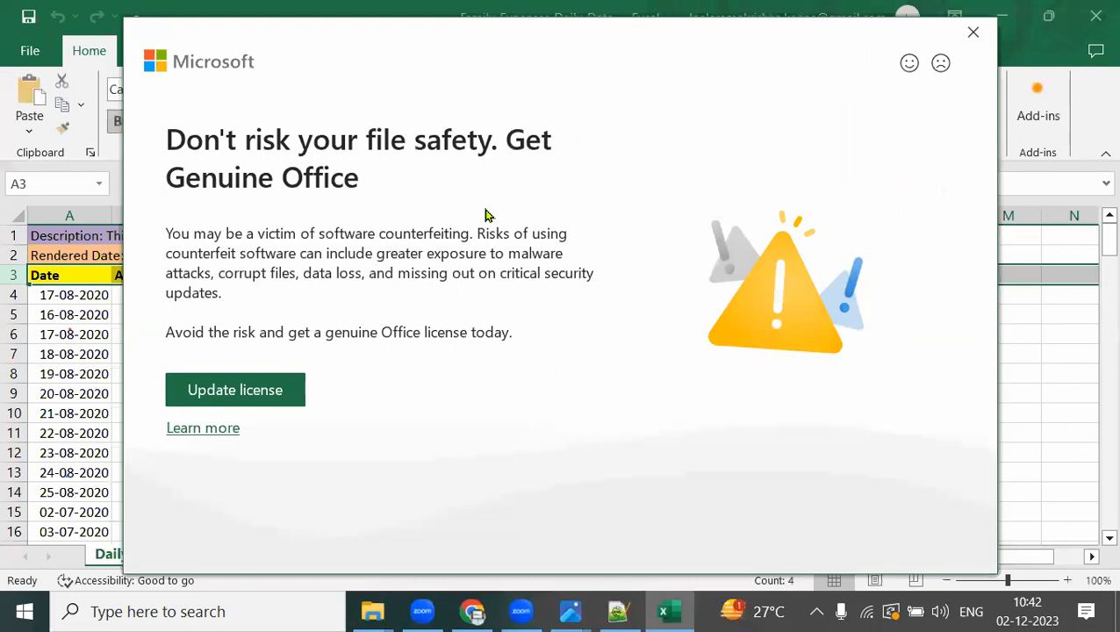
Step: Dismiss the Office licence notices and show the workbook window maximized
{"action": "left_click", "coordinate": [973, 34]}
{"action": "left_click", "coordinate": [1048, 17]}
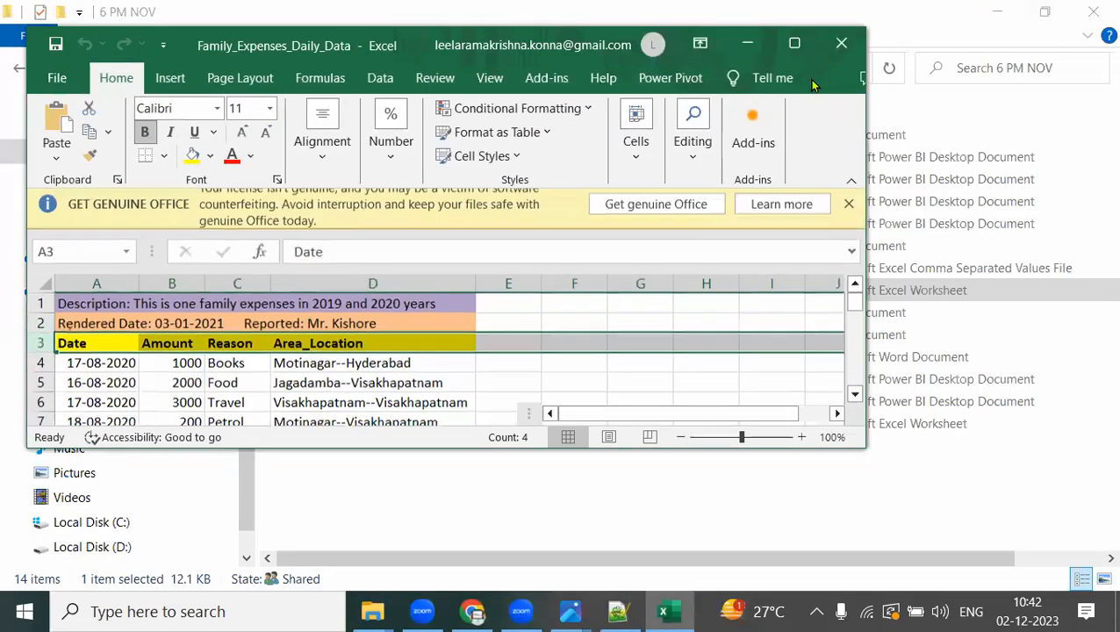
{"action": "left_click", "coordinate": [791, 41]}
{"action": "left_click", "coordinate": [1103, 179]}
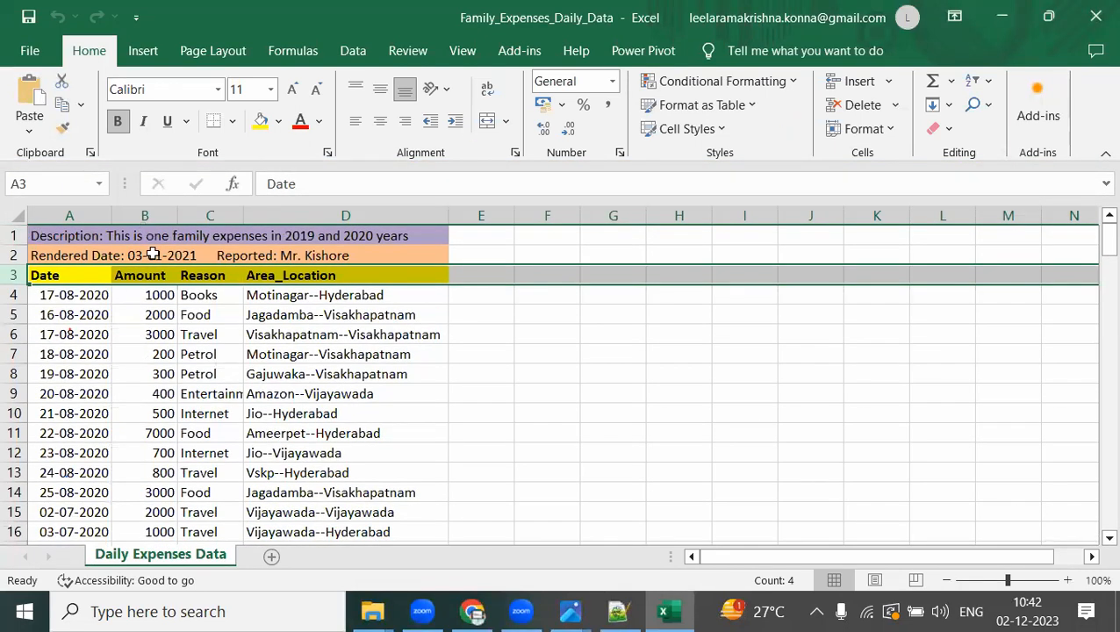
Step: Examine the expense sheet's description and rendered-date rows, the Date, Amount, Reason and Area_Location headers, and sample data cells
{"action": "left_click", "coordinate": [474, 612]}
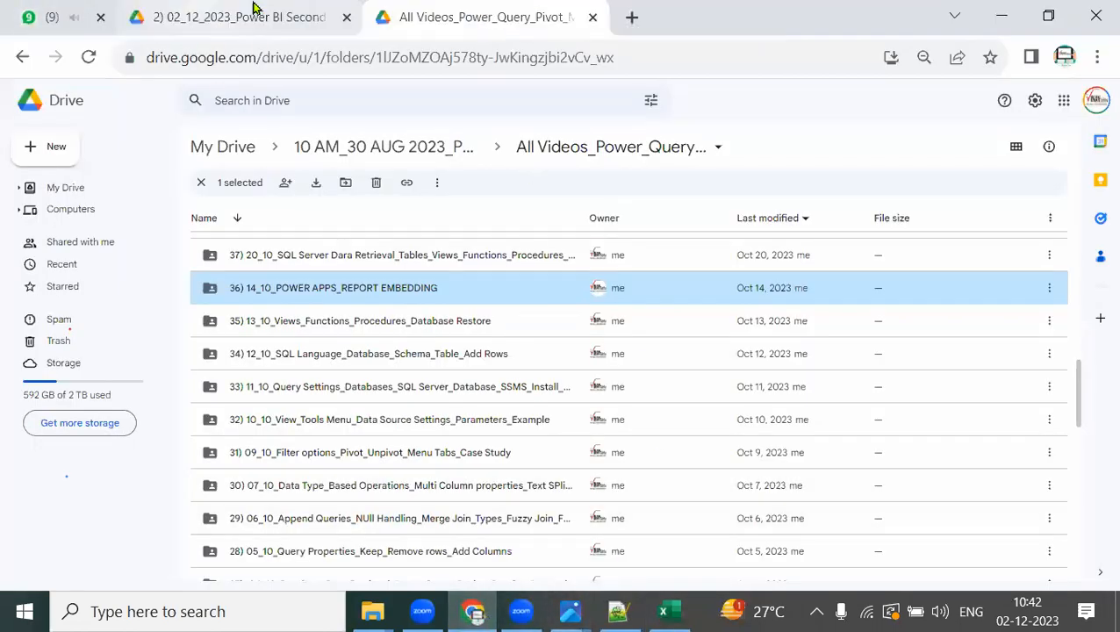
{"action": "left_click", "coordinate": [665, 612]}
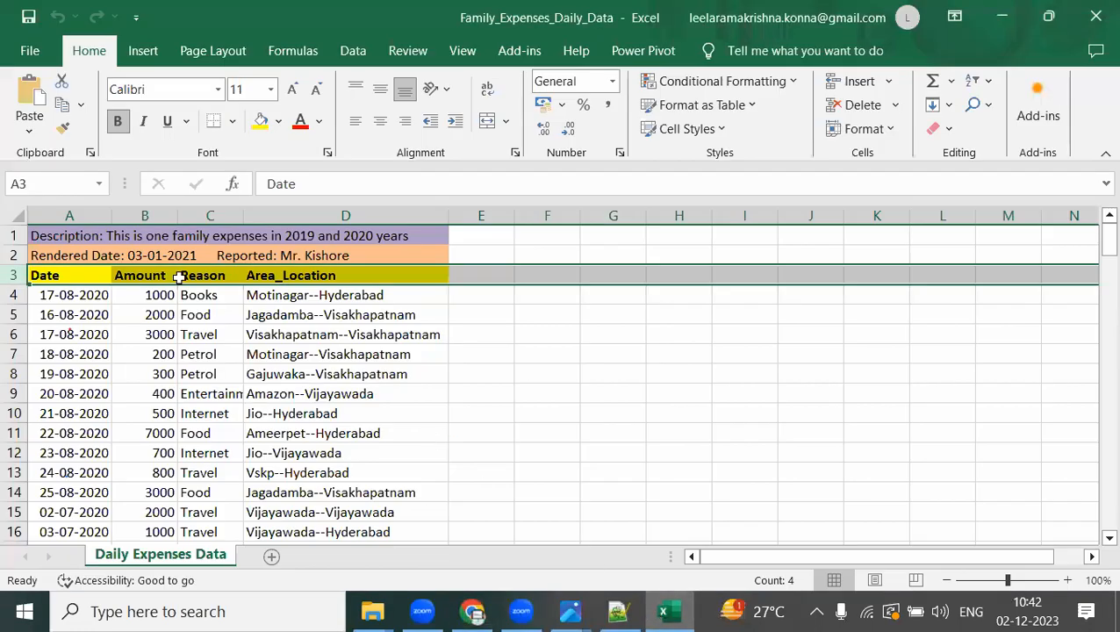
{"action": "left_click", "coordinate": [171, 235]}
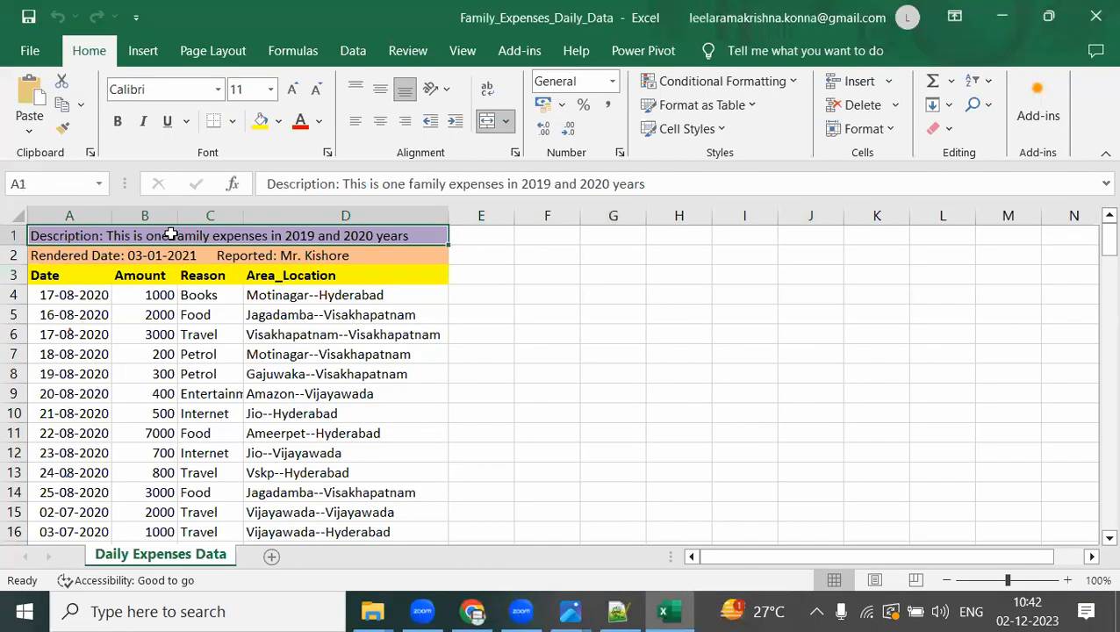
{"action": "left_click", "coordinate": [205, 256]}
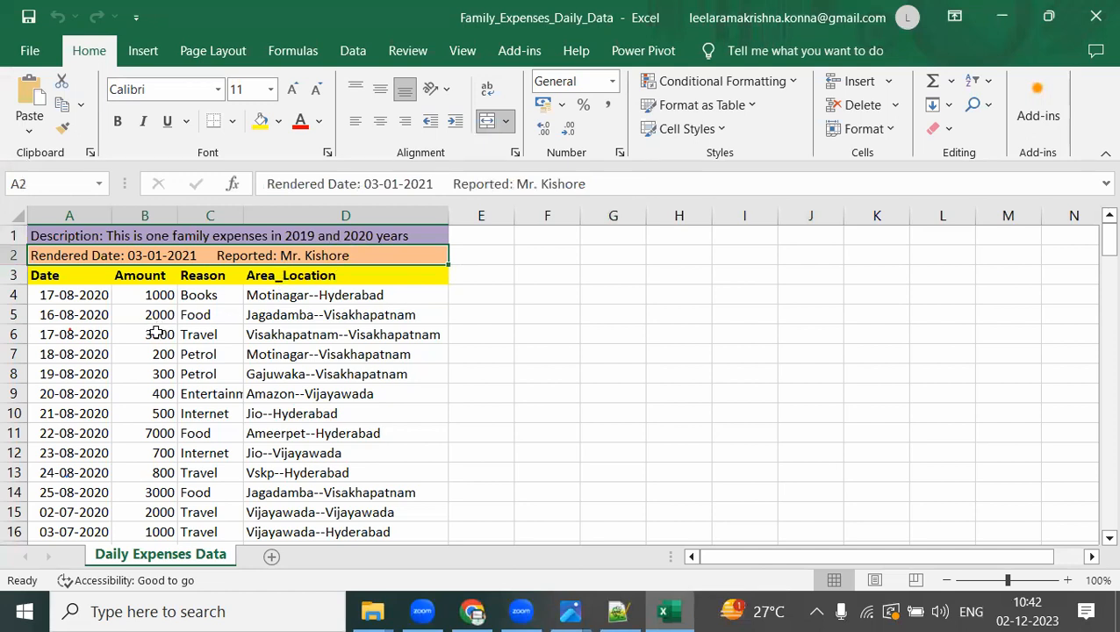
{"action": "left_click", "coordinate": [74, 273]}
{"action": "left_click", "coordinate": [145, 275]}
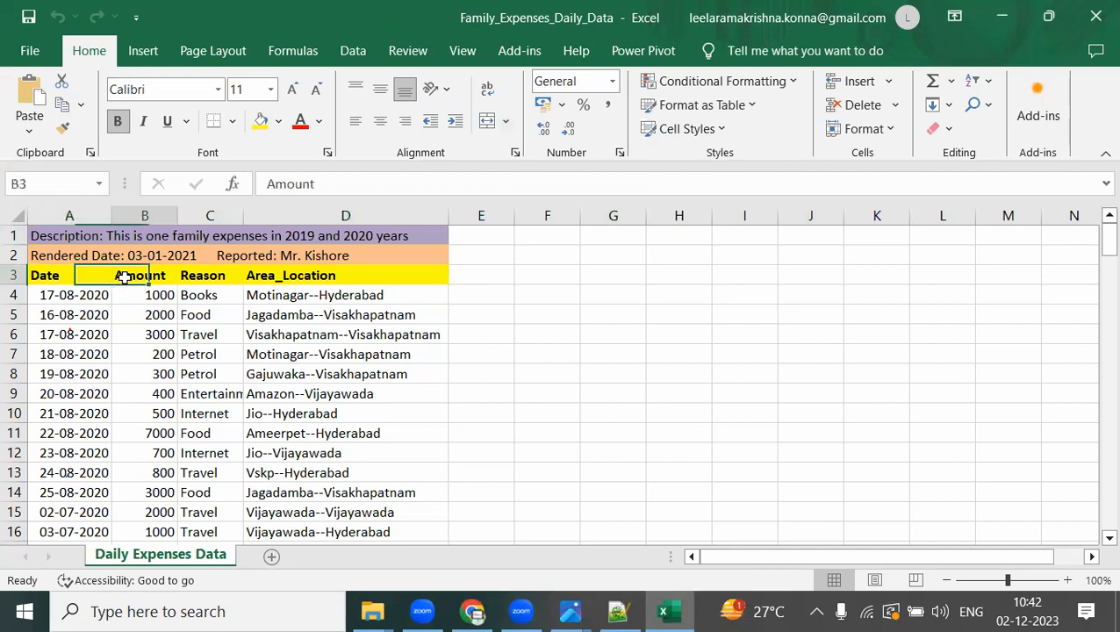
{"action": "left_click", "coordinate": [215, 275]}
{"action": "left_click", "coordinate": [289, 275]}
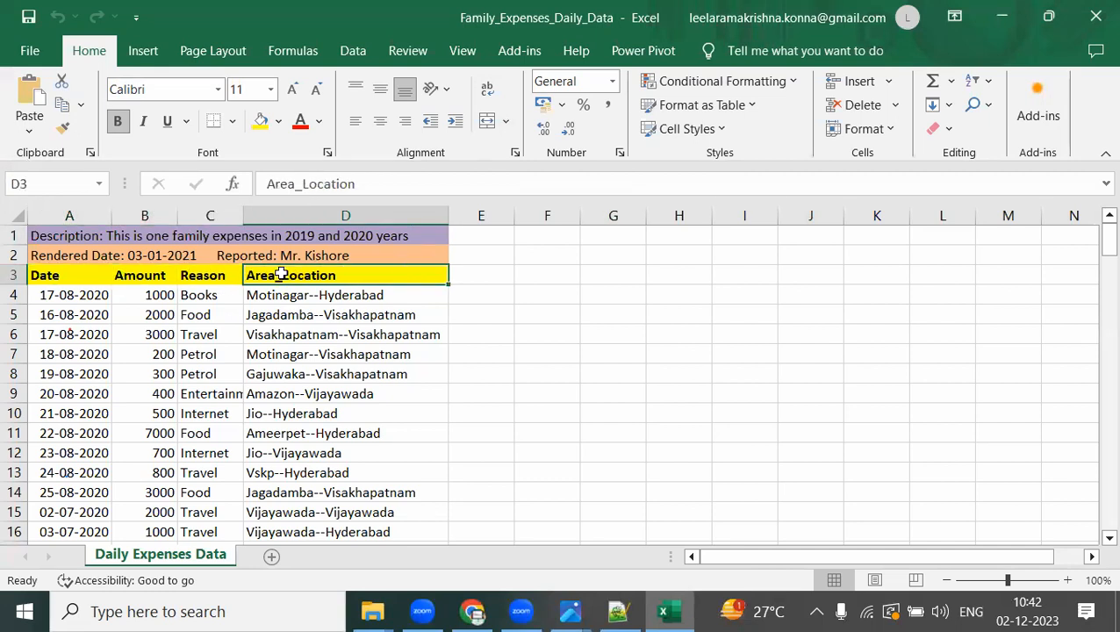
{"action": "left_click", "coordinate": [81, 299]}
{"action": "left_click", "coordinate": [162, 332]}
{"action": "left_click", "coordinate": [187, 331]}
{"action": "left_click", "coordinate": [326, 349]}
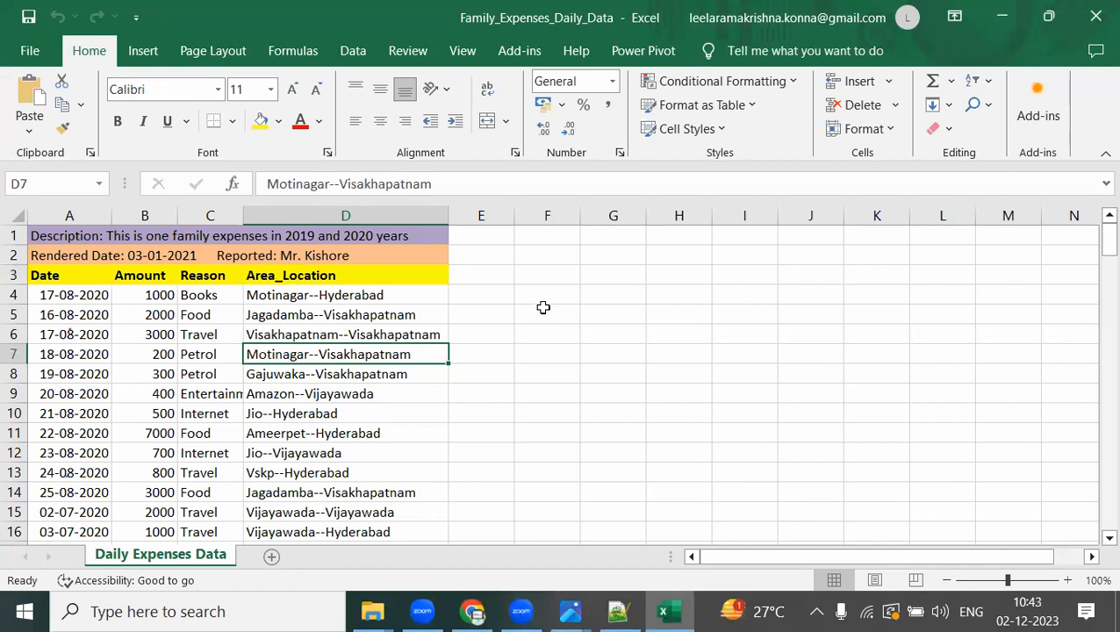
Step: Switch to the demo session notes in Notepad++ and highlight the Desktop definition, the Windows and Power BI examples, and the PBI Desktop meaning
{"action": "left_click", "coordinate": [618, 612]}
{"action": "scroll", "coordinate": [728, 303], "scroll_direction": "down", "scroll_amount": 4}
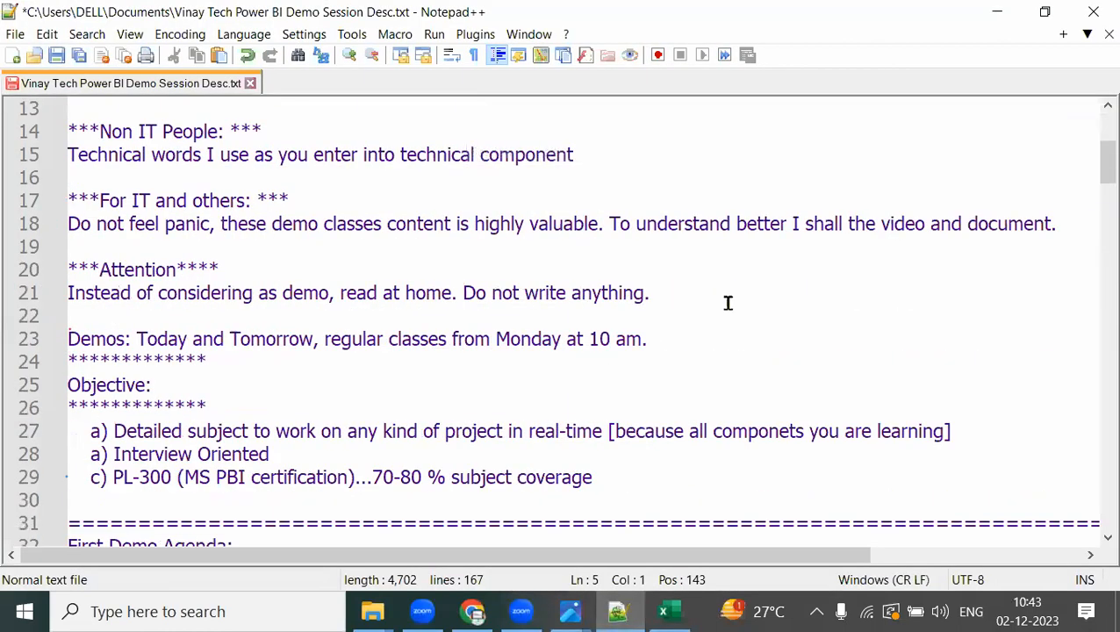
{"action": "scroll", "coordinate": [751, 325], "scroll_direction": "down", "scroll_amount": 20}
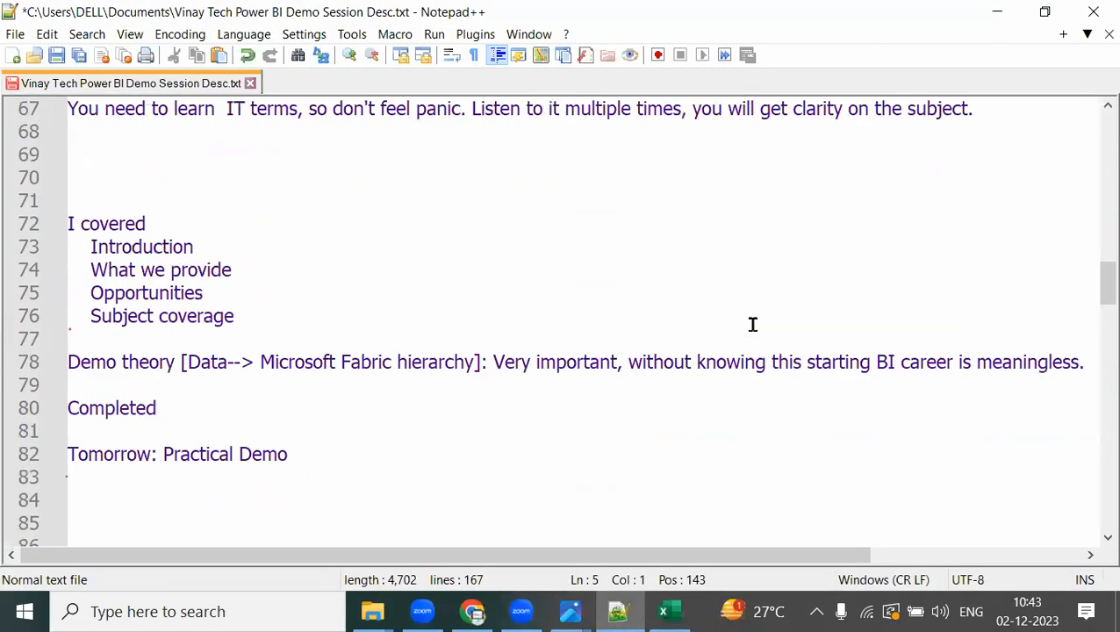
{"action": "scroll", "coordinate": [753, 325], "scroll_direction": "down", "scroll_amount": 3}
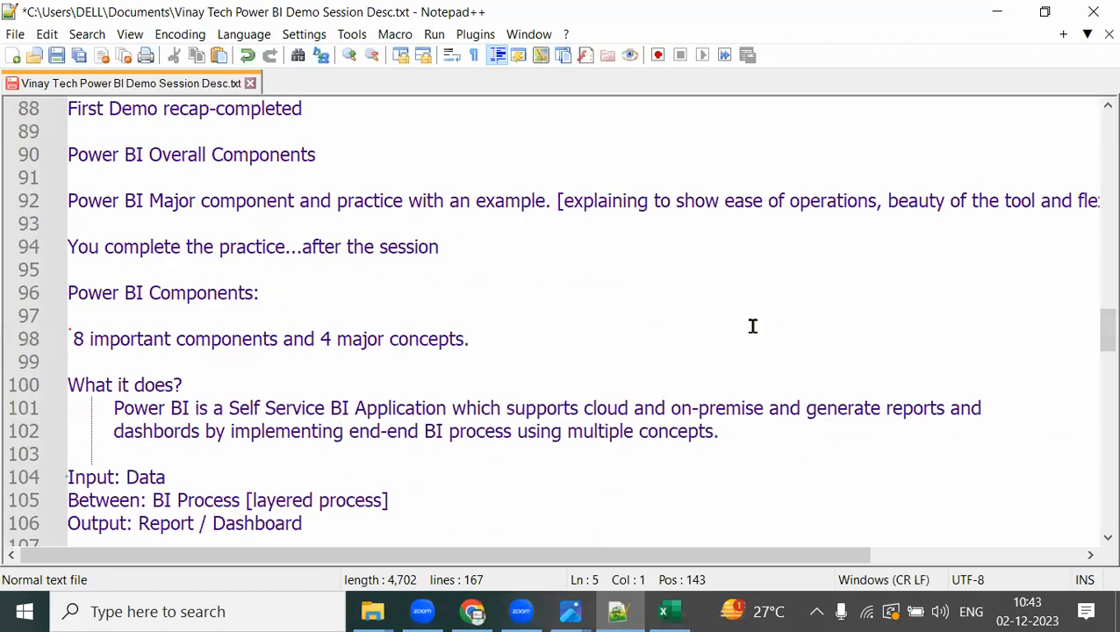
{"action": "scroll", "coordinate": [750, 327], "scroll_direction": "down", "scroll_amount": 11}
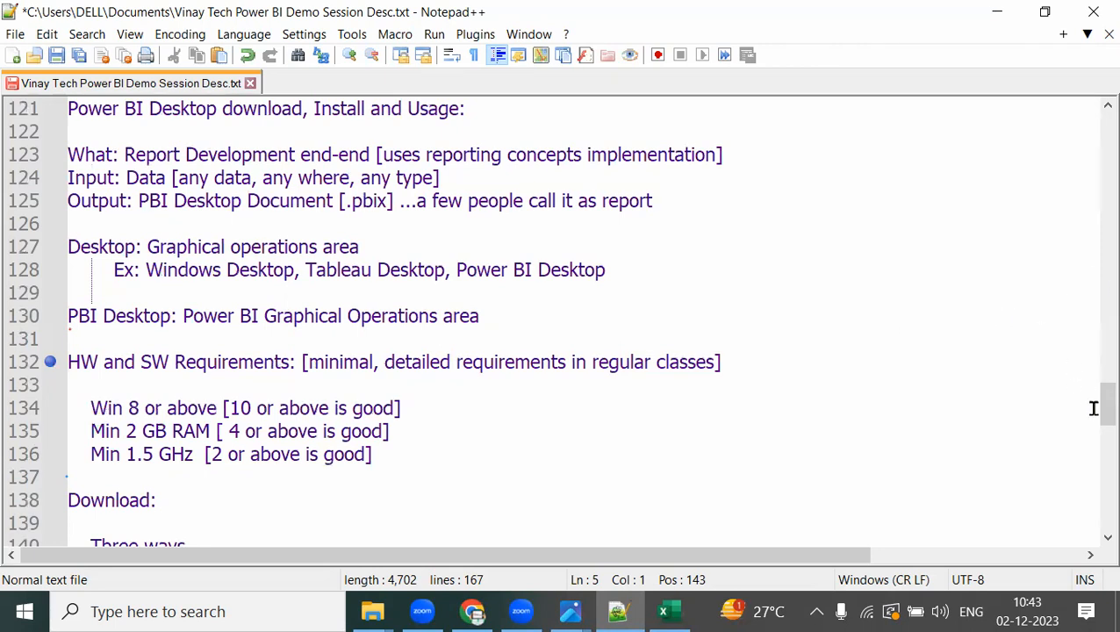
{"action": "left_click_drag", "start_coordinate": [1097, 411], "coordinate": [1097, 426]}
{"action": "left_click_drag", "start_coordinate": [147, 109], "coordinate": [418, 112]}
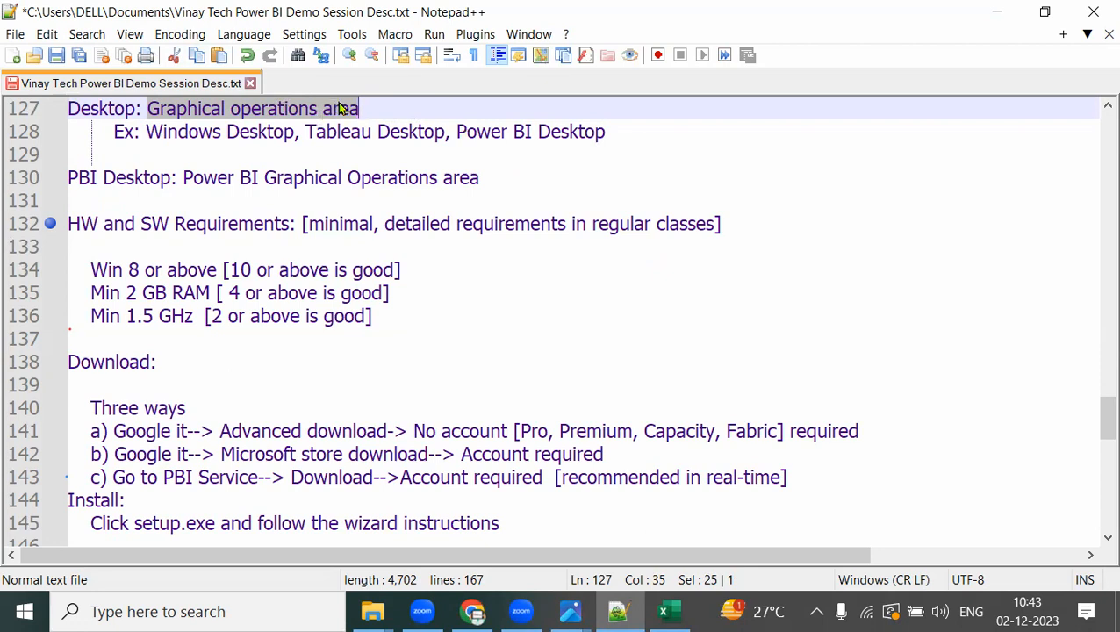
{"action": "left_click_drag", "start_coordinate": [141, 131], "coordinate": [299, 136]}
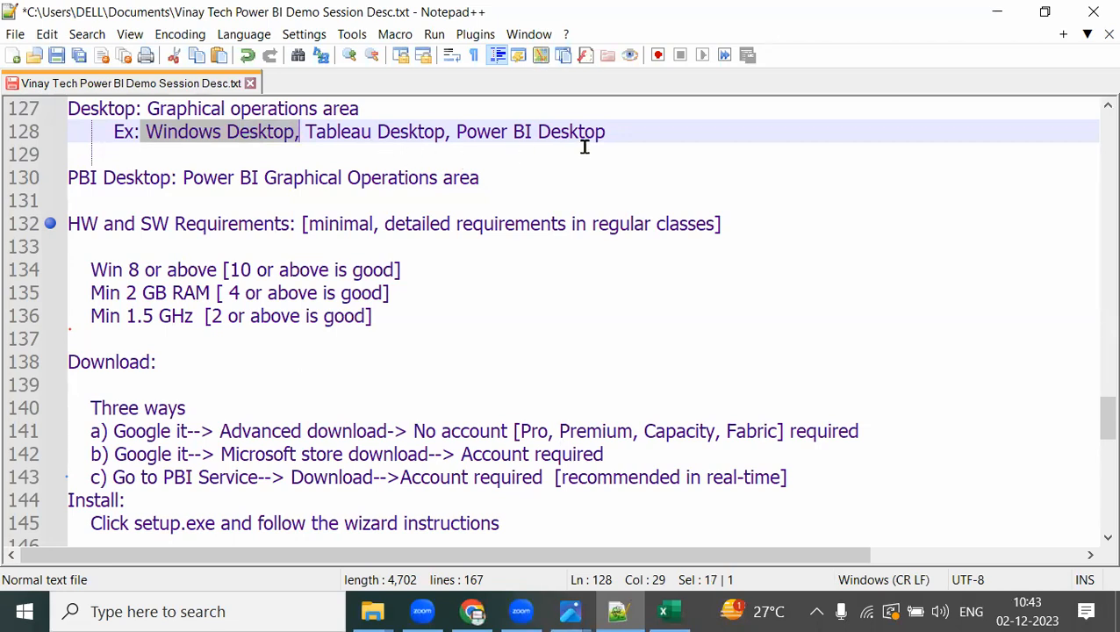
{"action": "left_click_drag", "start_coordinate": [457, 132], "coordinate": [660, 132]}
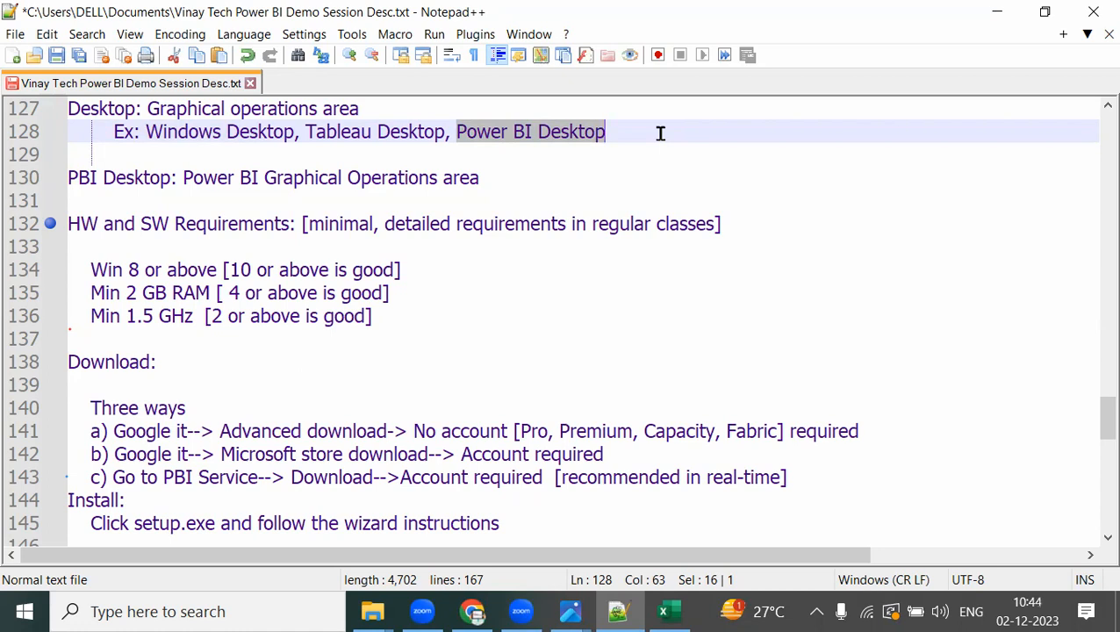
{"action": "left_click_drag", "start_coordinate": [183, 177], "coordinate": [496, 177]}
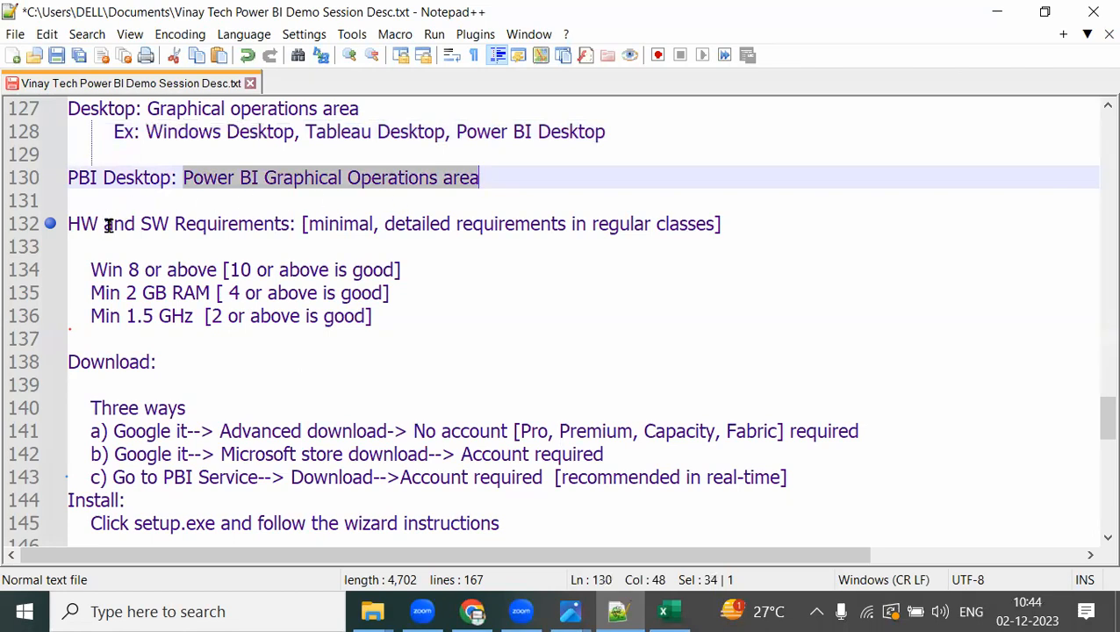
Step: Highlight the notes on minimal hardware and software requirements, covering the Windows version, RAM and processor speed lines
{"action": "left_click_drag", "start_coordinate": [78, 223], "coordinate": [711, 242]}
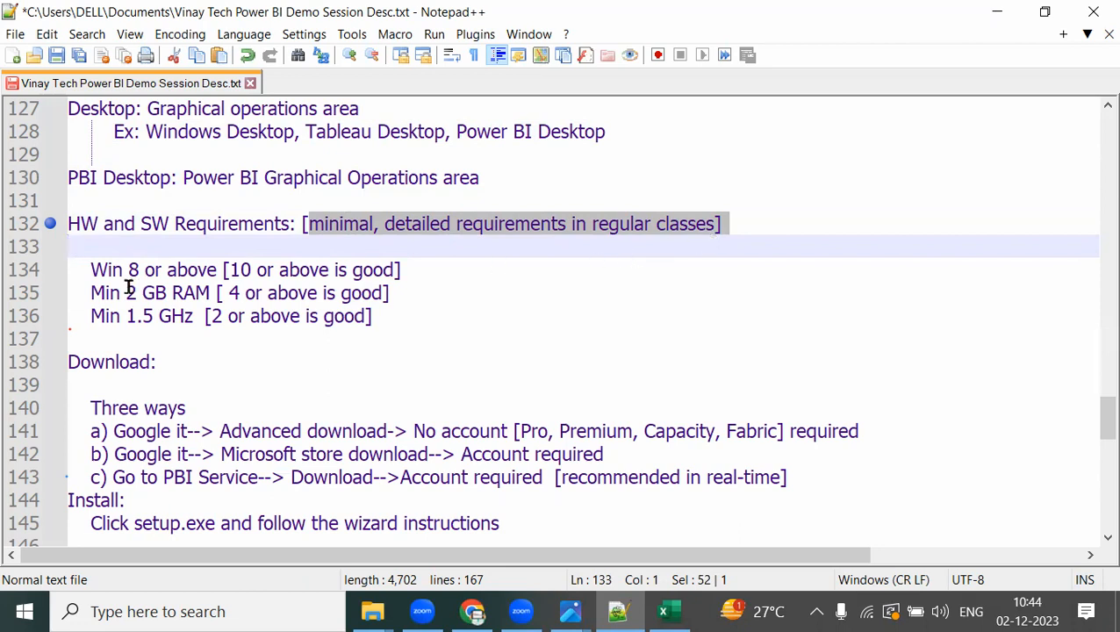
{"action": "left_click_drag", "start_coordinate": [90, 269], "coordinate": [169, 266]}
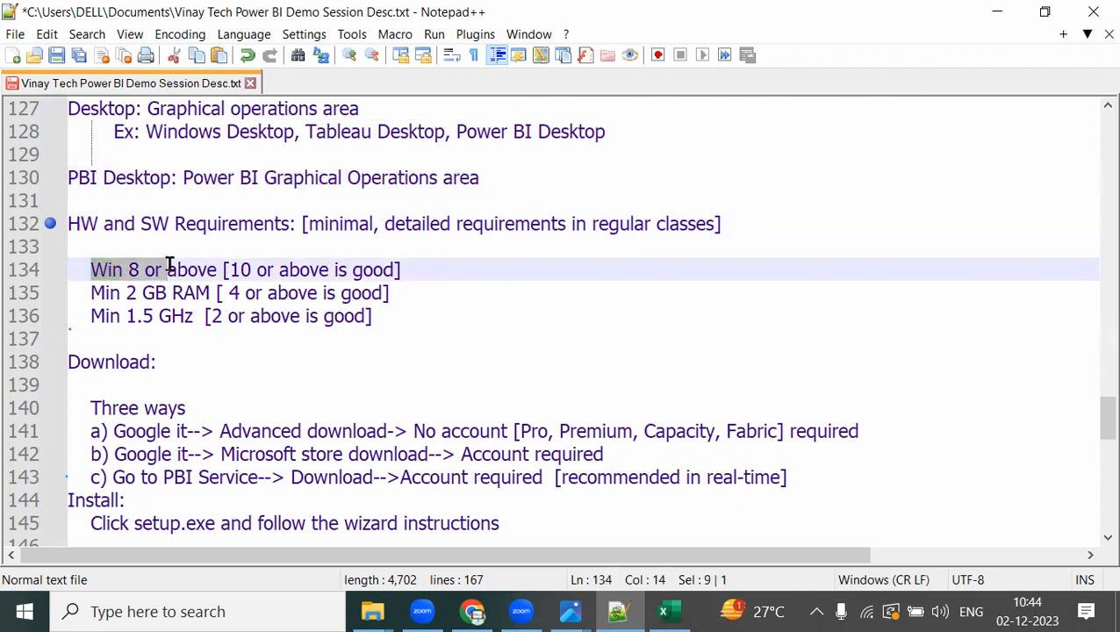
{"action": "left_click_drag", "start_coordinate": [170, 266], "coordinate": [407, 271]}
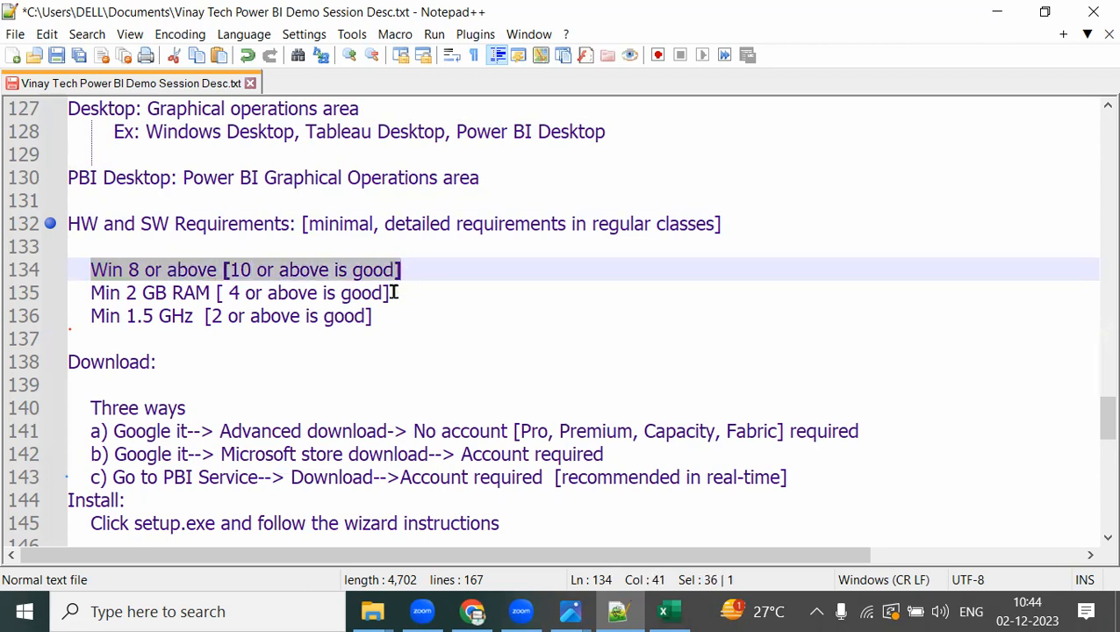
{"action": "left_click_drag", "start_coordinate": [109, 293], "coordinate": [448, 290]}
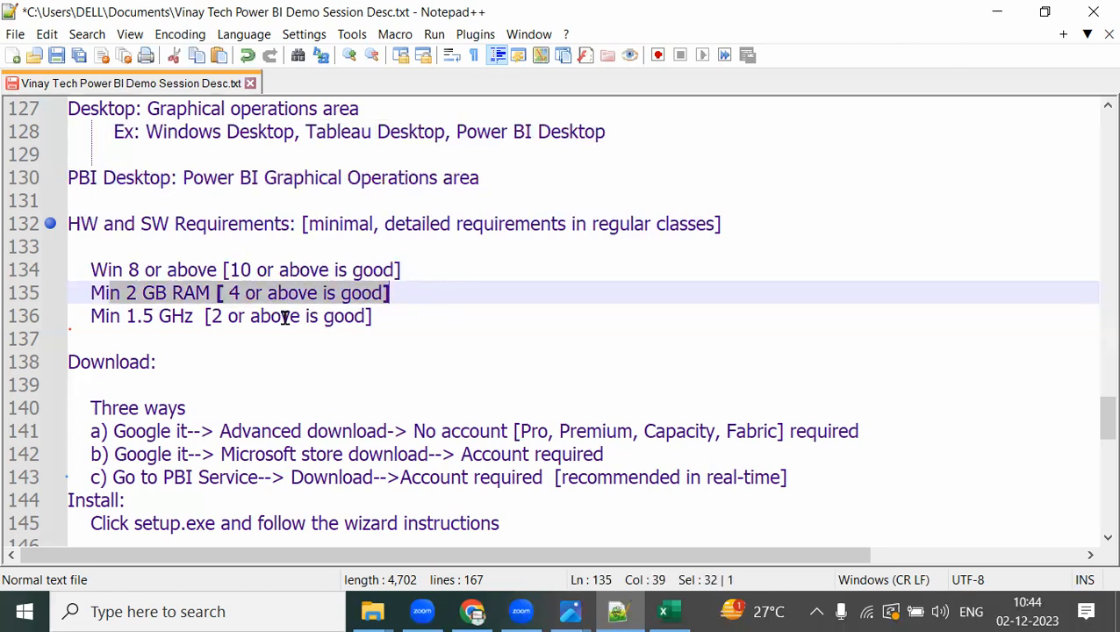
{"action": "left_click", "coordinate": [134, 317]}
{"action": "left_click_drag", "start_coordinate": [133, 317], "coordinate": [390, 321]}
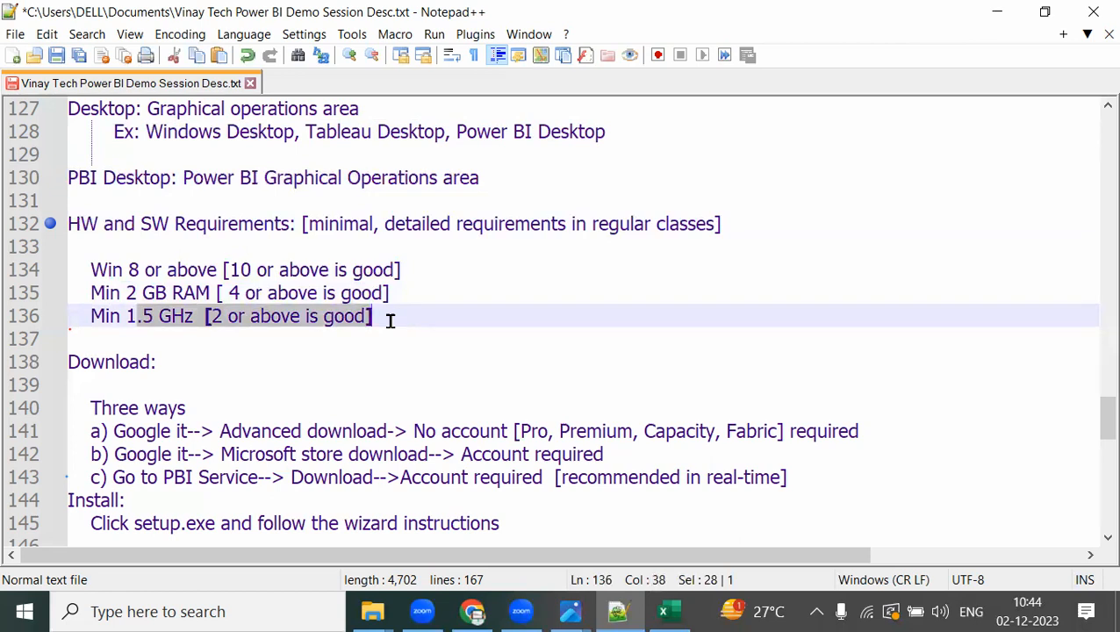
{"action": "left_click", "coordinate": [560, 323]}
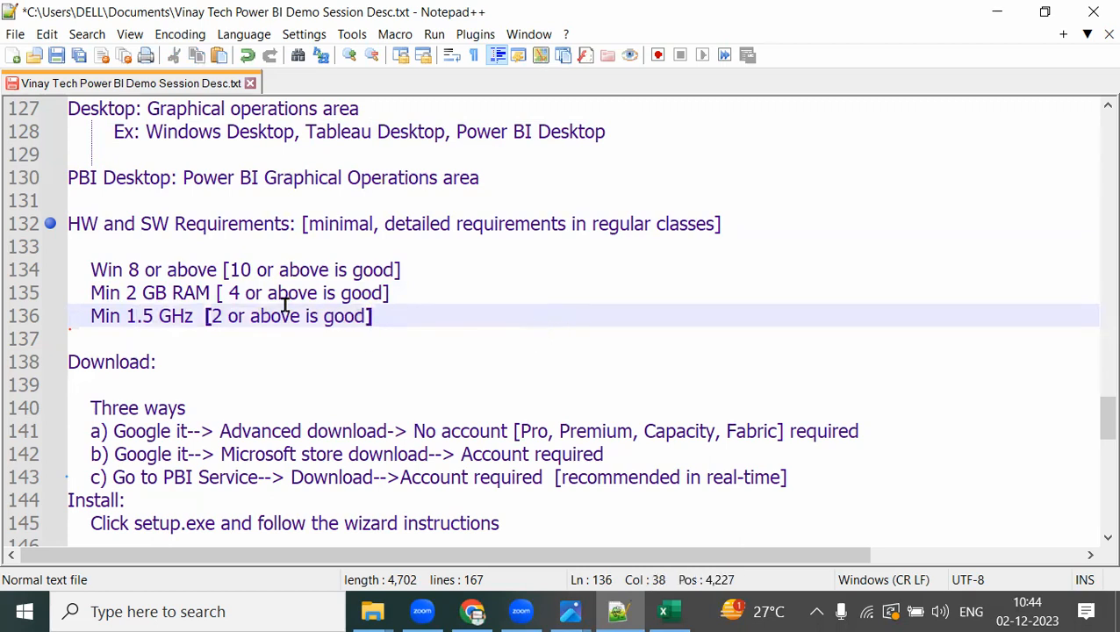
Step: Highlight the three Power BI Desktop download methods in the notes, including the account requirements for each
{"action": "left_click_drag", "start_coordinate": [90, 407], "coordinate": [218, 415]}
{"action": "left_click_drag", "start_coordinate": [121, 430], "coordinate": [887, 431]}
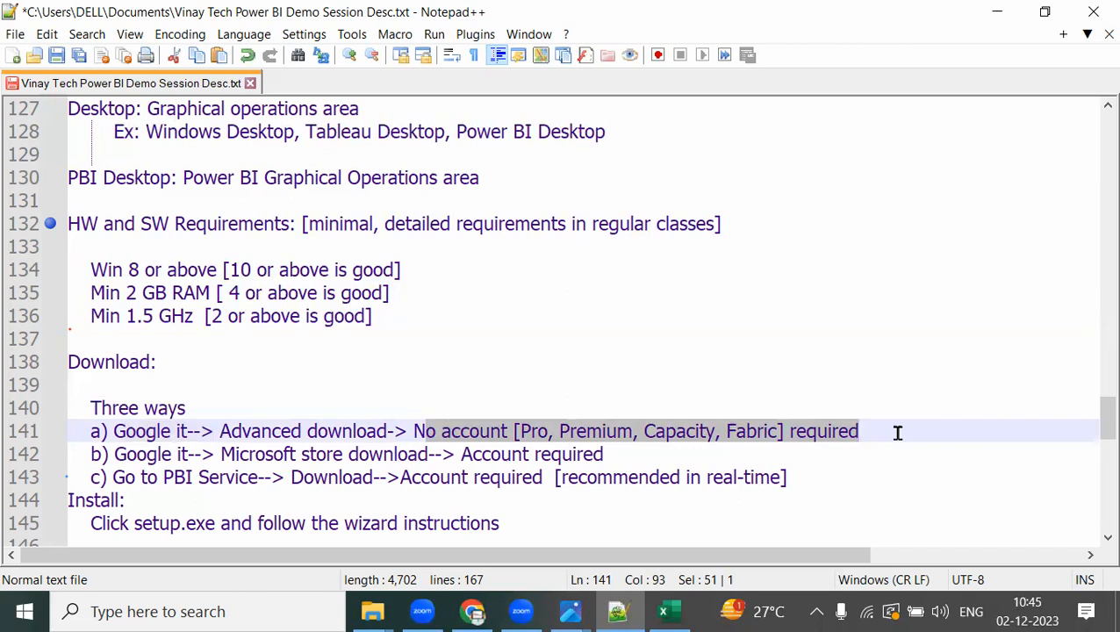
{"action": "left_click_drag", "start_coordinate": [222, 455], "coordinate": [596, 454]}
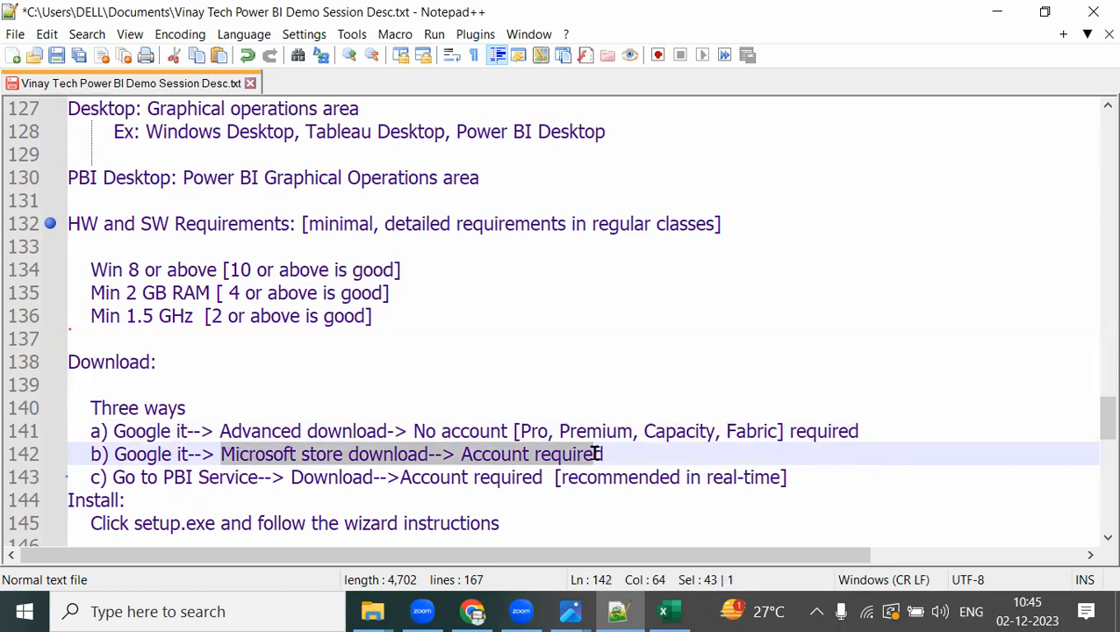
{"action": "left_click", "coordinate": [164, 478]}
{"action": "left_click_drag", "start_coordinate": [171, 477], "coordinate": [818, 470]}
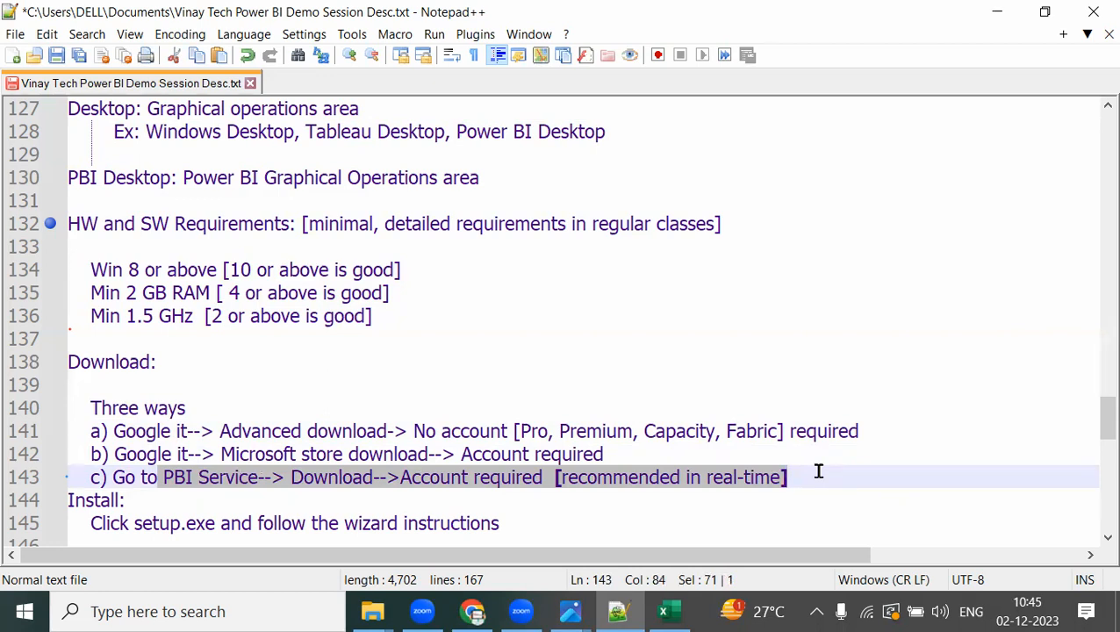
{"action": "left_click", "coordinate": [532, 476]}
{"action": "left_click_drag", "start_coordinate": [93, 454], "coordinate": [852, 479]}
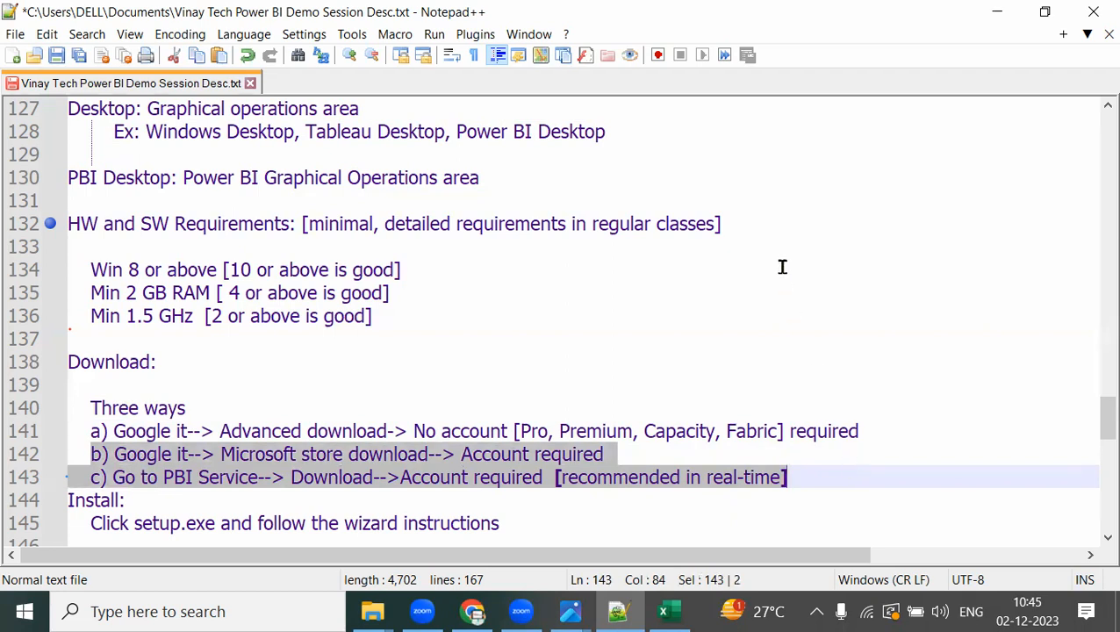
Step: Highlight the setup.exe wizard instruction under Install in the notes
{"action": "scroll", "coordinate": [785, 267], "scroll_direction": "down", "scroll_amount": 4}
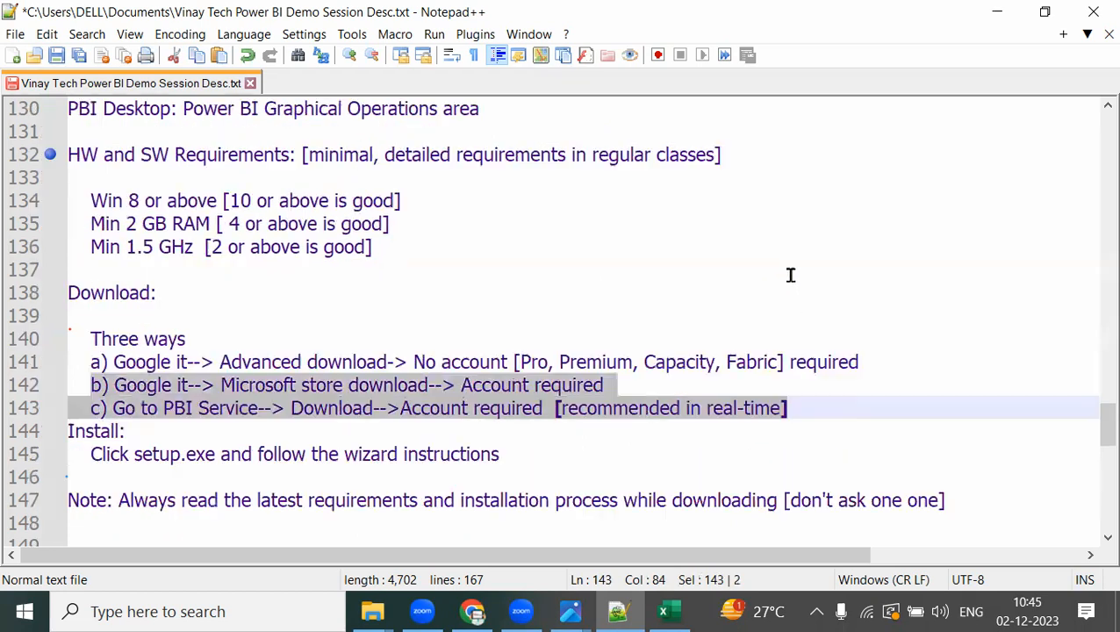
{"action": "scroll", "coordinate": [380, 245], "scroll_direction": "up", "scroll_amount": 1}
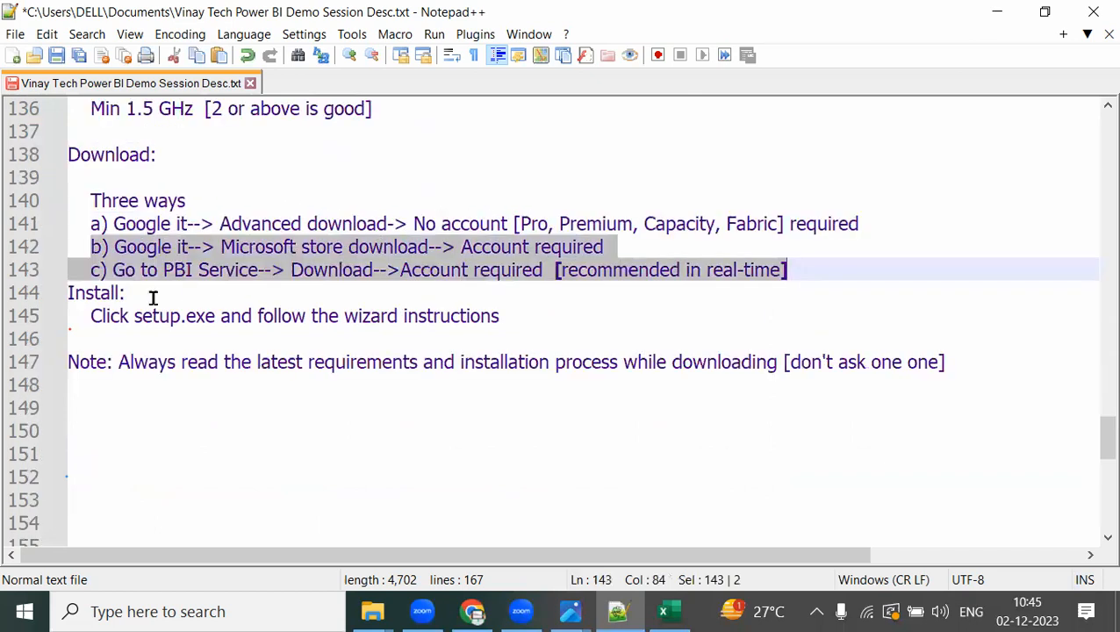
{"action": "left_click_drag", "start_coordinate": [91, 316], "coordinate": [522, 326]}
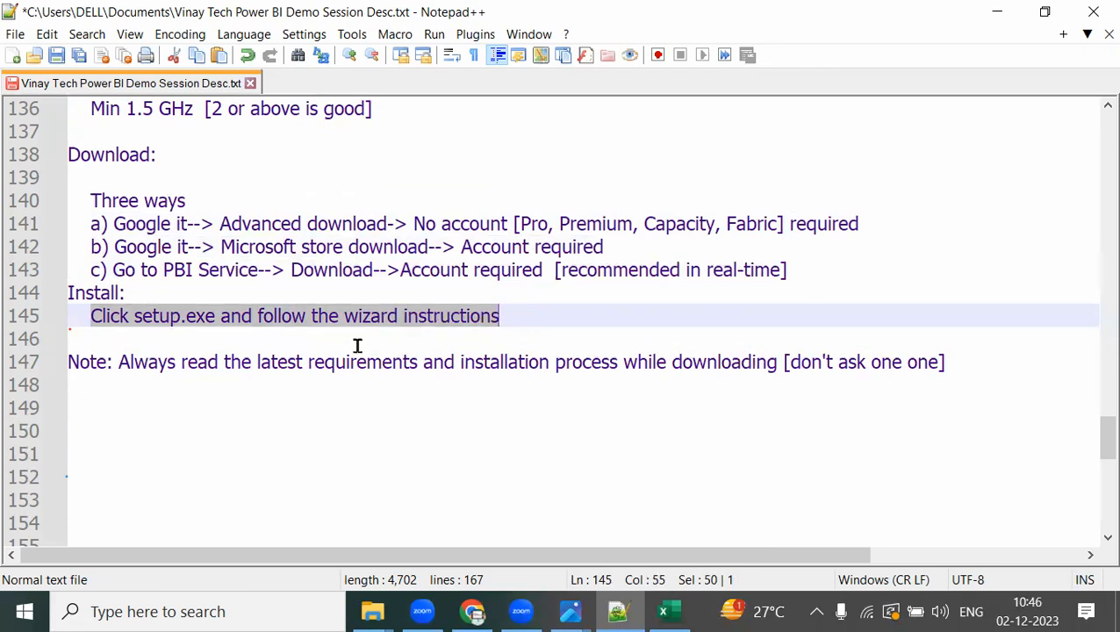
Step: Highlight the note advising to always read the latest requirements and installation process while downloading
{"action": "left_click_drag", "start_coordinate": [119, 362], "coordinate": [957, 362]}
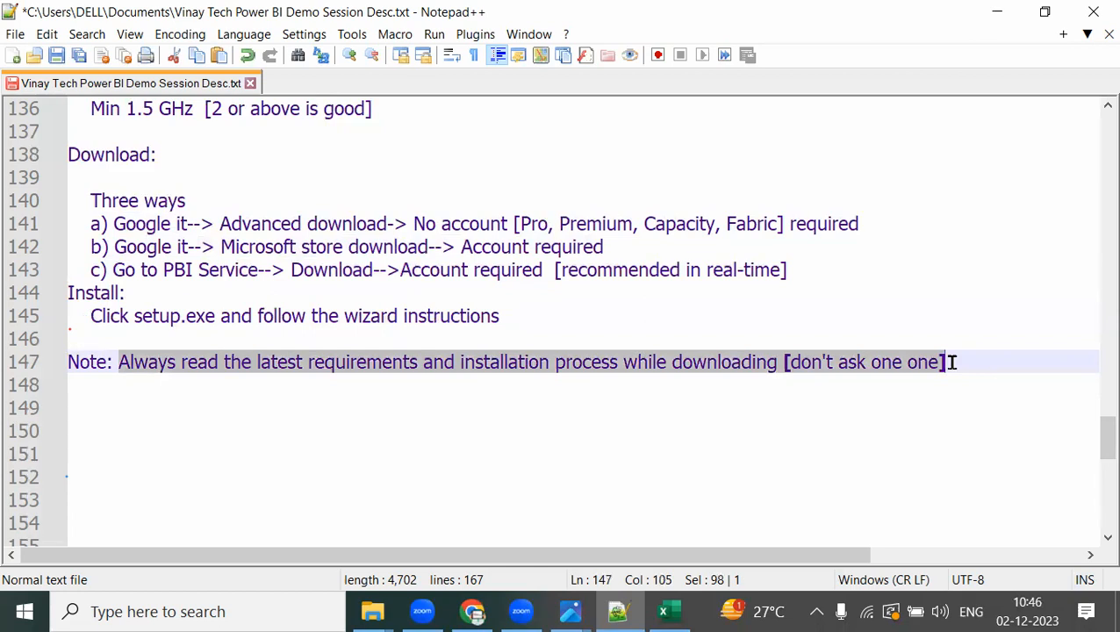
{"action": "scroll", "coordinate": [592, 280], "scroll_direction": "up", "scroll_amount": 2}
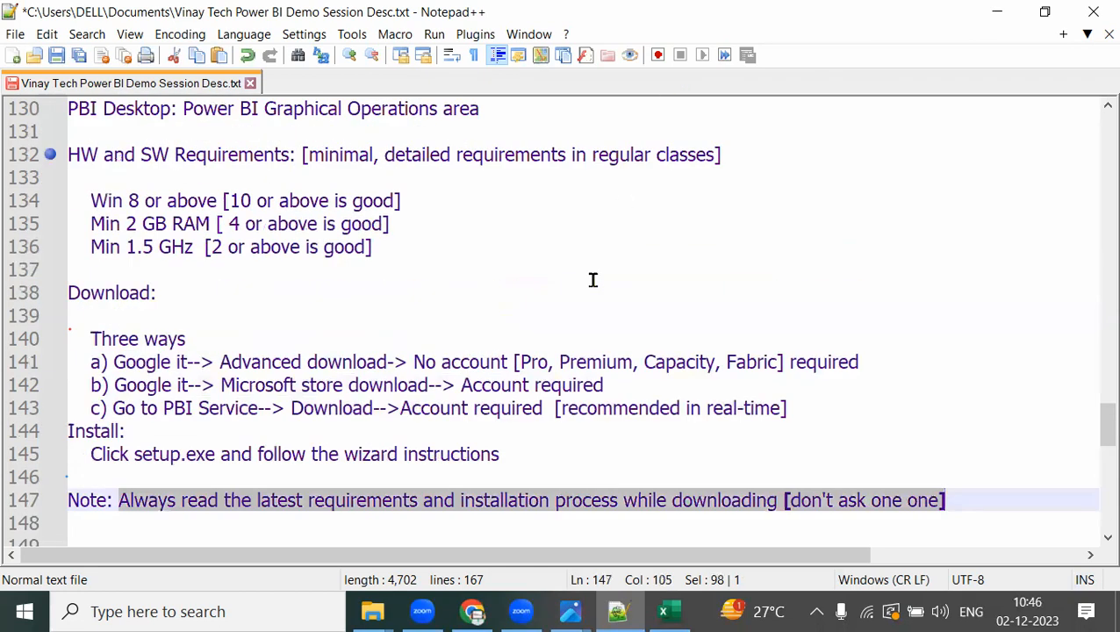
{"action": "left_click", "coordinate": [1106, 106]}
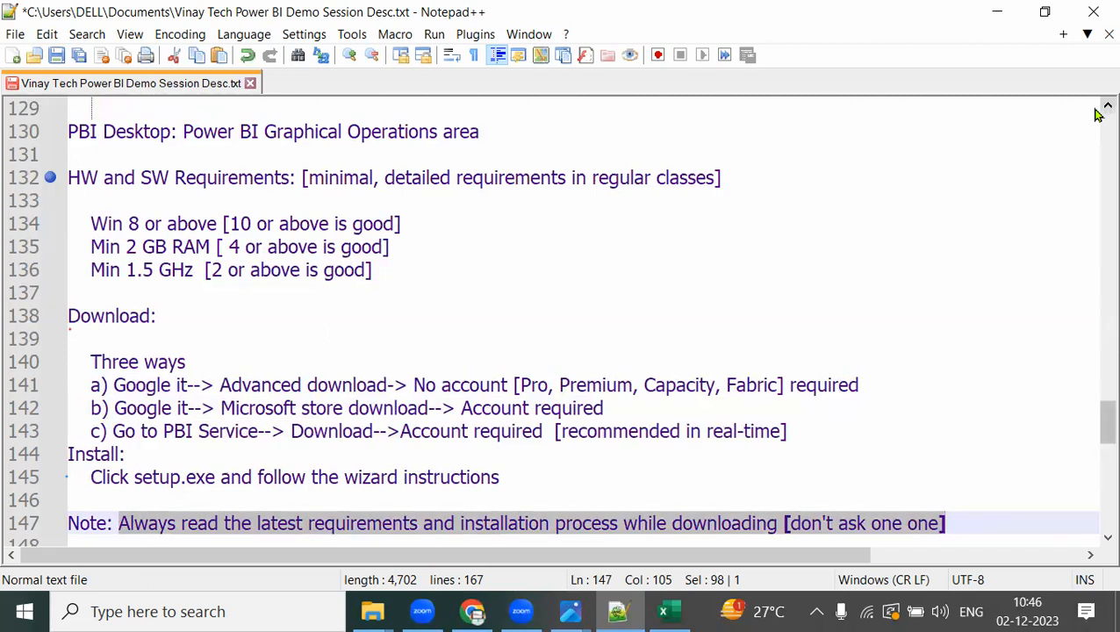
Step: Minimise the open windows, switch to Chrome and open google.com in a new tab
{"action": "left_click", "coordinate": [996, 14]}
{"action": "left_click", "coordinate": [996, 14]}
{"action": "left_click", "coordinate": [996, 14]}
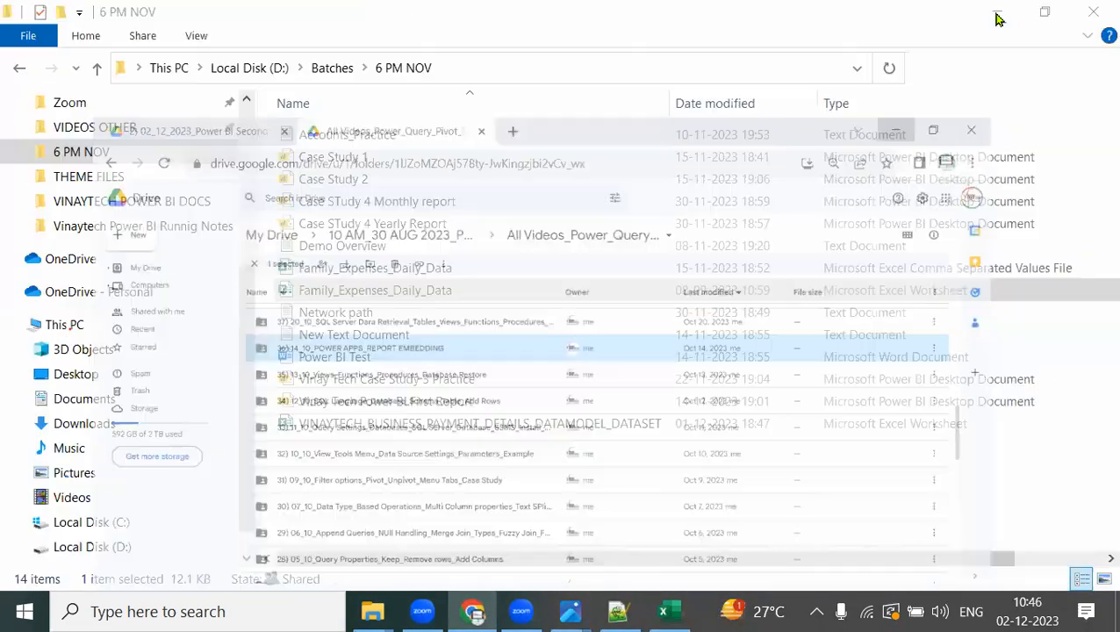
{"action": "left_click", "coordinate": [472, 612]}
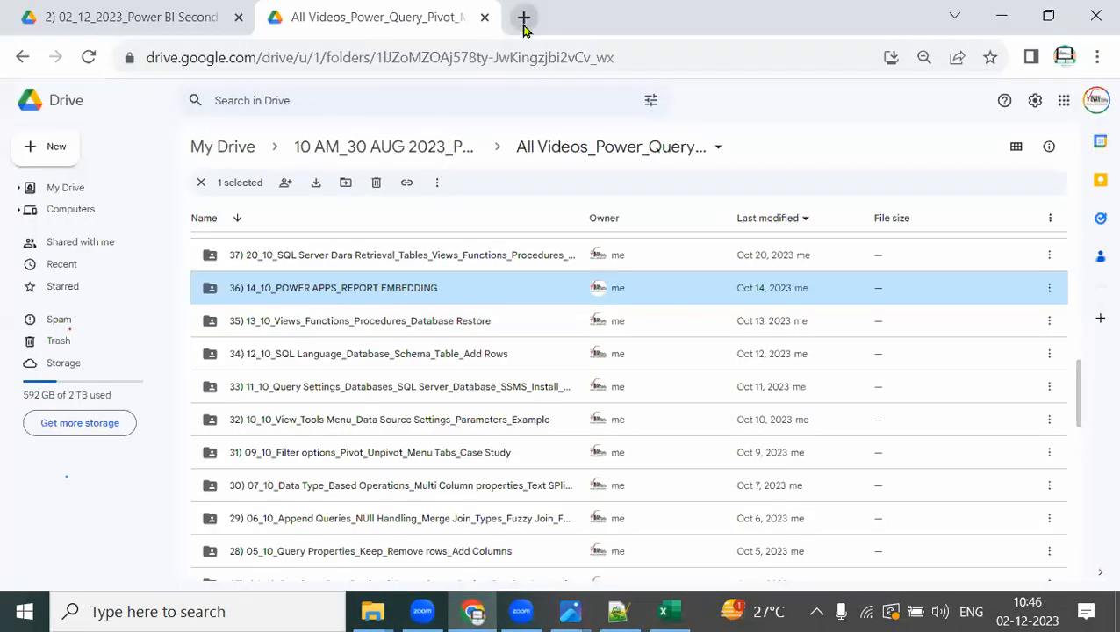
{"action": "left_click", "coordinate": [522, 19]}
{"action": "type", "text": "g"}
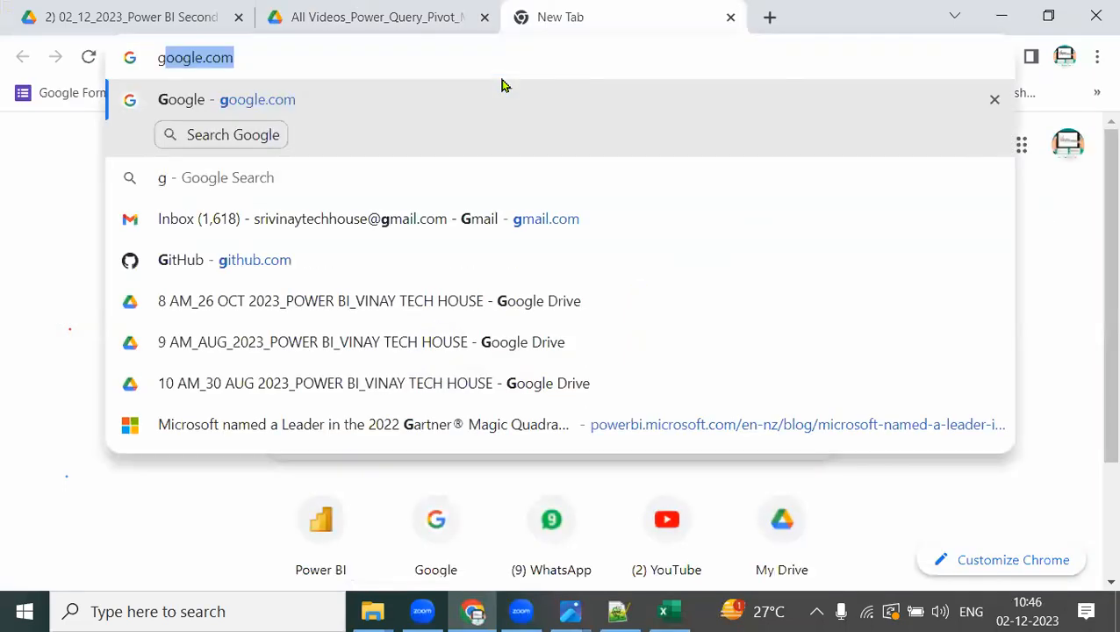
{"action": "type", "text": "oogle.com"}
{"action": "key", "text": "Return"}
Step: Search Google for "power bi desktop download" and highlight the query on the results page
{"action": "type", "text": "power b"}
{"action": "key", "text": "BackSpace"}
{"action": "type", "text": "bi"}
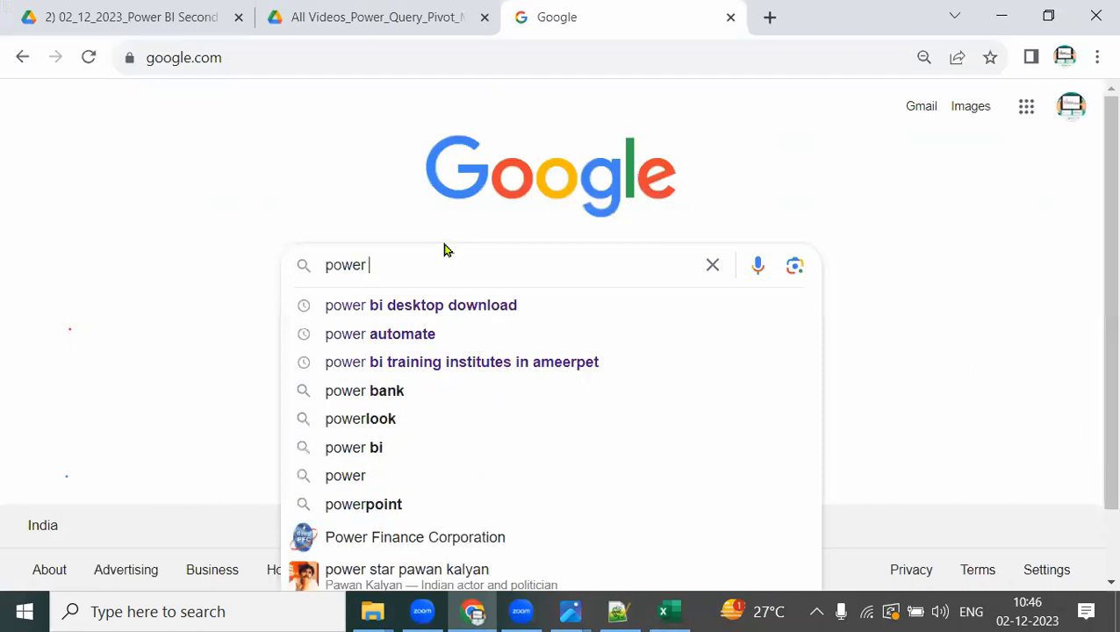
{"action": "type", "text": " dek"}
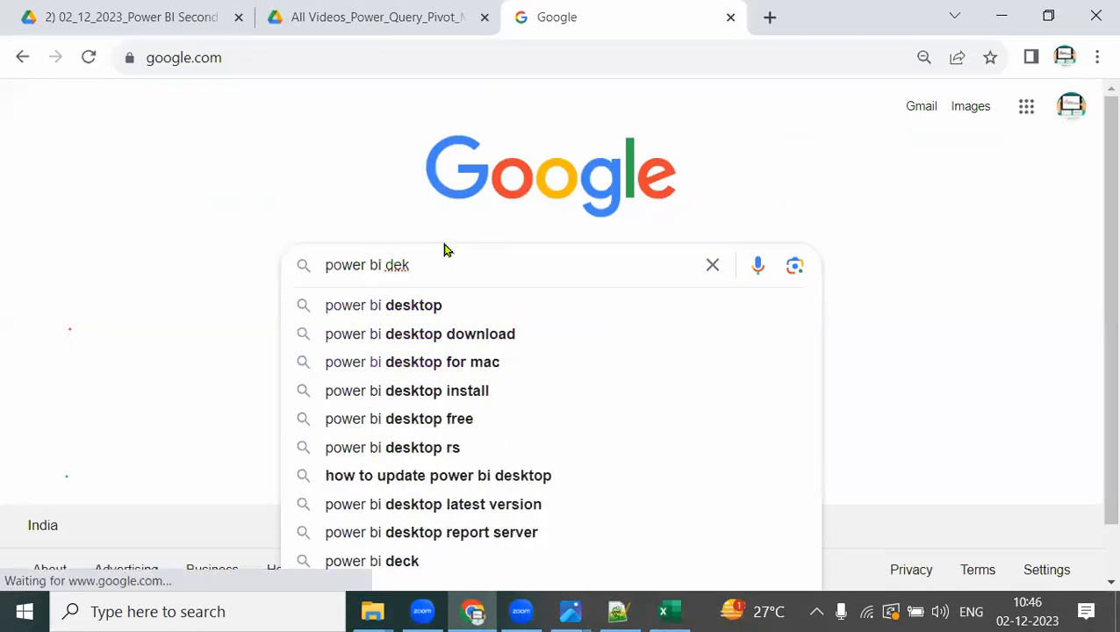
{"action": "key", "text": "Down"}
{"action": "key", "text": "Down"}
{"action": "key", "text": "Down"}
{"action": "key", "text": "Up"}
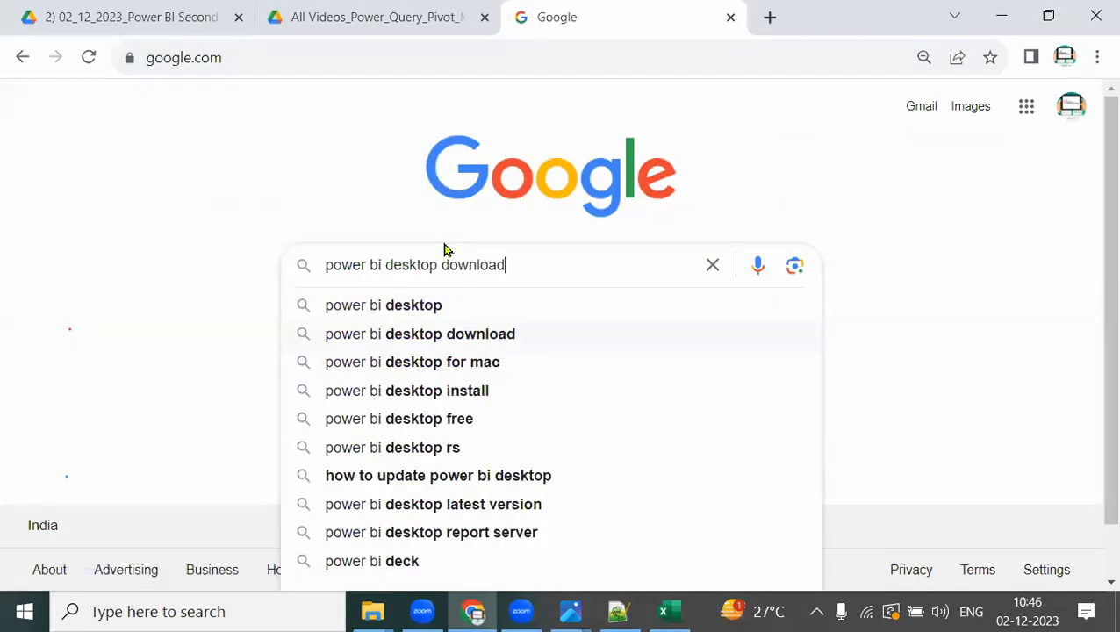
{"action": "key", "text": "Return"}
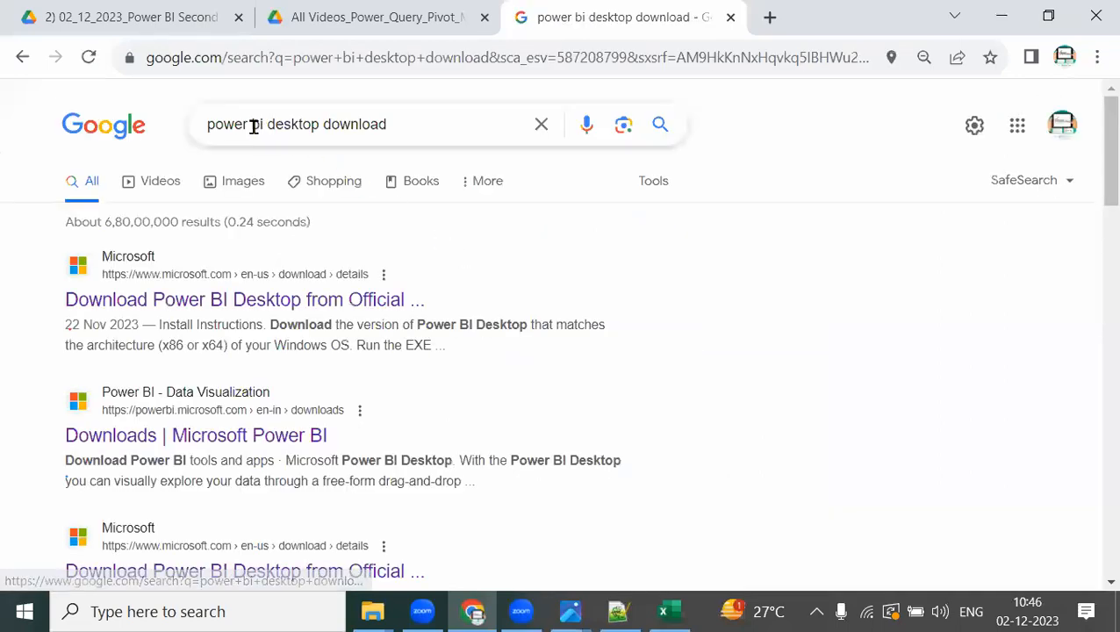
{"action": "left_click_drag", "start_coordinate": [420, 123], "coordinate": [180, 130]}
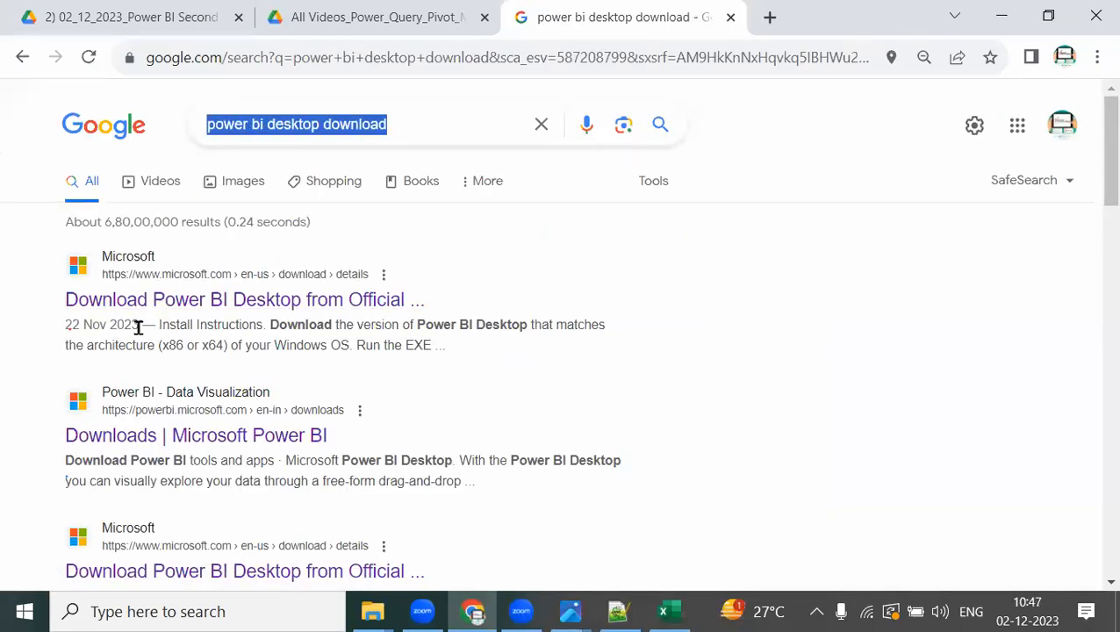
Step: Open the "Downloads | Microsoft Power BI" result and highlight the Microsoft Power BI Desktop heading
{"action": "left_click", "coordinate": [147, 442]}
{"action": "scroll", "coordinate": [668, 282], "scroll_direction": "down", "scroll_amount": 1}
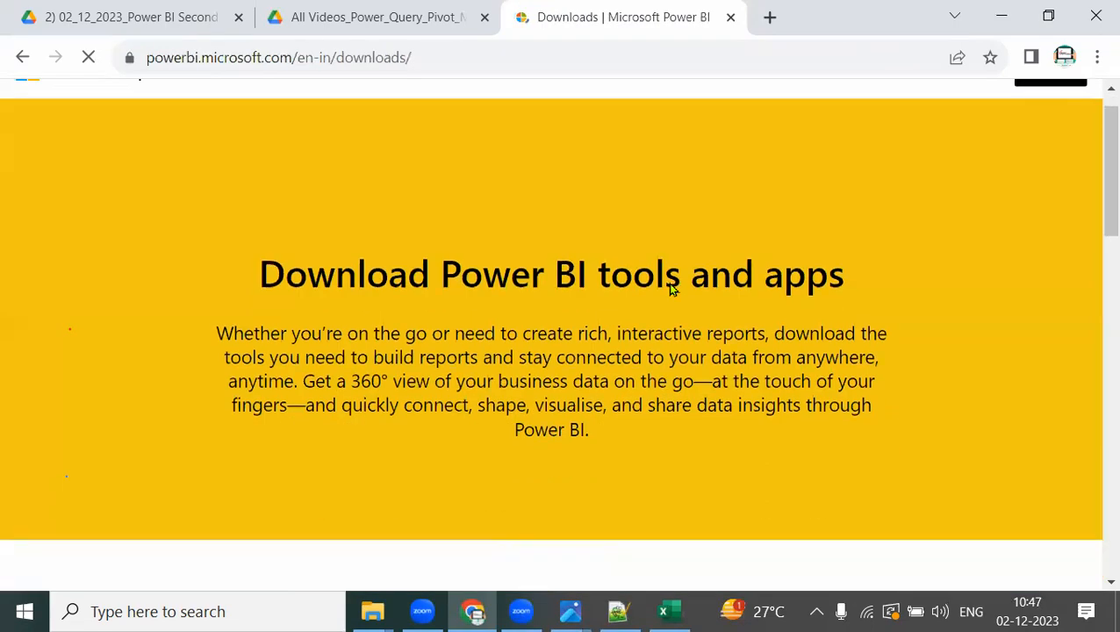
{"action": "scroll", "coordinate": [668, 283], "scroll_direction": "down", "scroll_amount": 5}
{"action": "left_click_drag", "start_coordinate": [16, 193], "coordinate": [333, 198]}
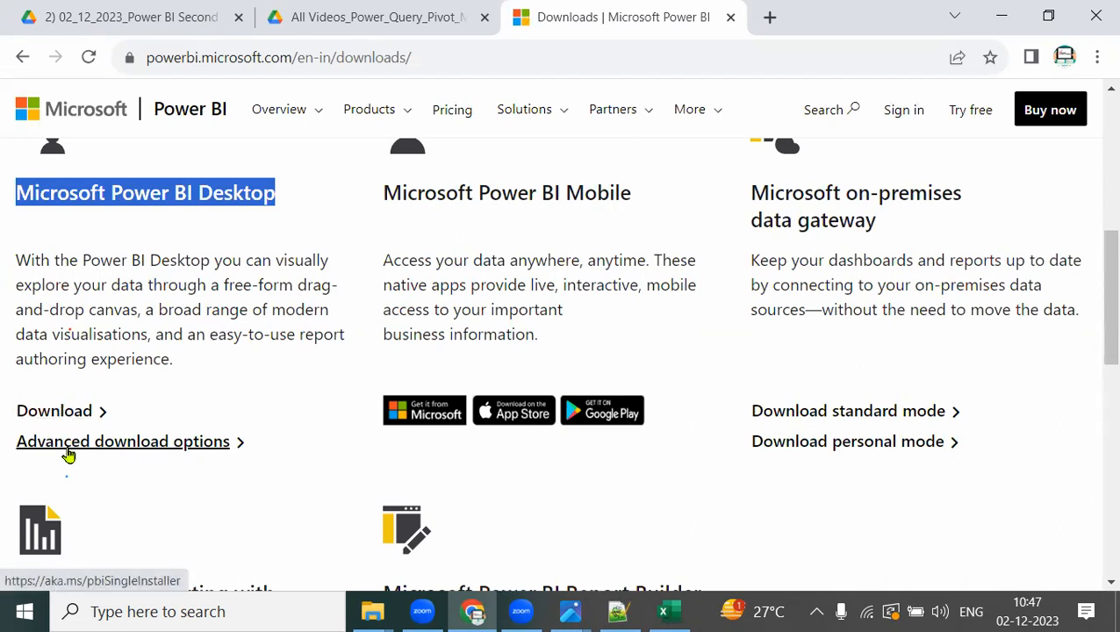
Step: Open the advanced download options for Power BI Desktop and bring up the setup file choices for the English version
{"action": "left_click", "coordinate": [151, 446]}
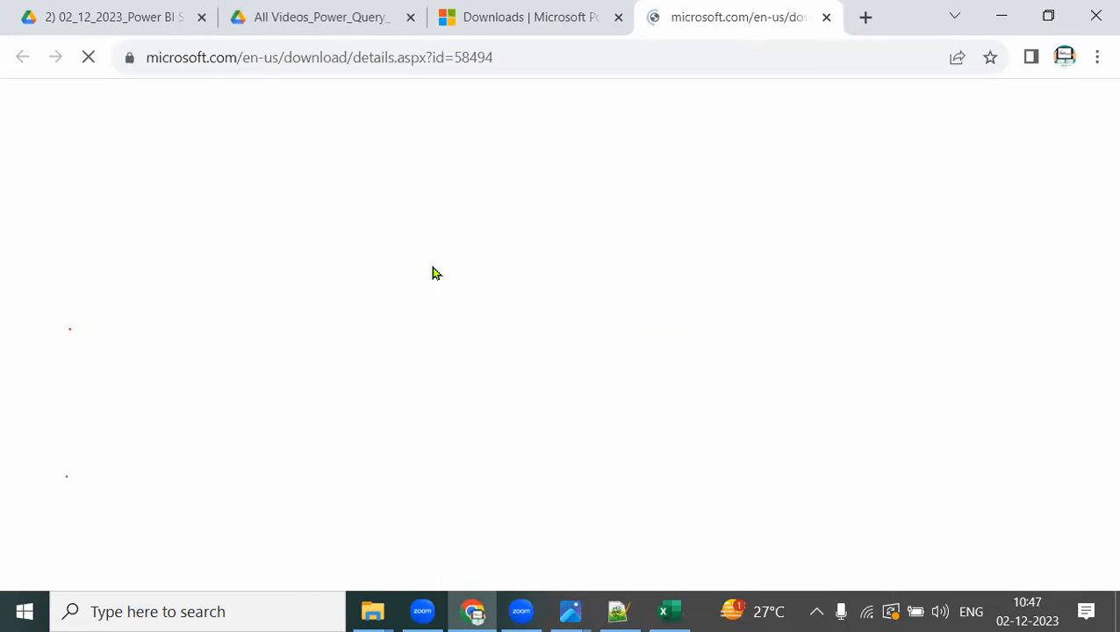
{"action": "scroll", "coordinate": [452, 267], "scroll_direction": "down", "scroll_amount": 4}
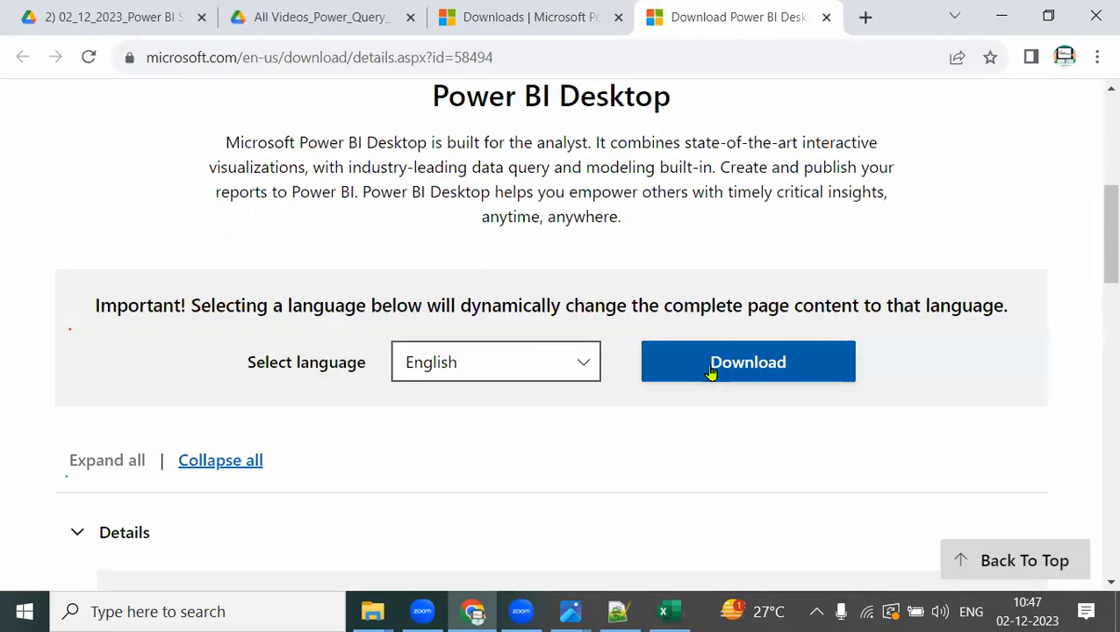
{"action": "left_click", "coordinate": [710, 373]}
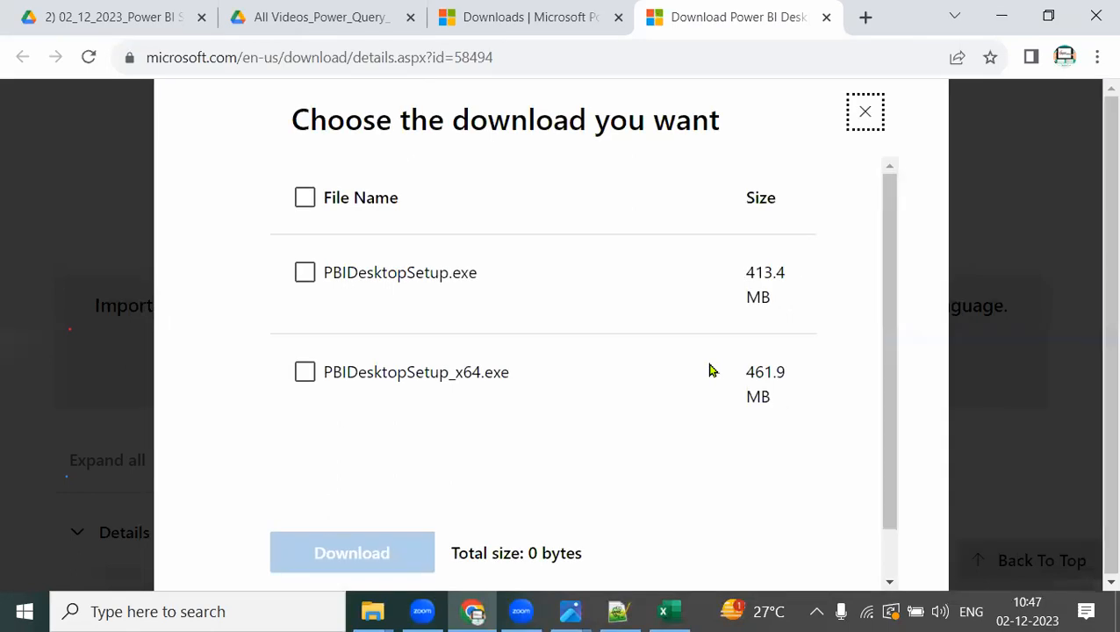
Step: Annotate PBIDesktopSetup.exe with a handwritten "32 bit" label in red
{"action": "mouse_move", "coordinate": [409, 258]}
{"action": "left_mouse_down"}
{"action": "mouse_move", "coordinate": [452, 223]}
{"action": "mouse_move", "coordinate": [499, 209]}
{"action": "mouse_move", "coordinate": [481, 238]}
{"action": "left_mouse_up"}
{"action": "mouse_move", "coordinate": [502, 213]}
{"action": "left_mouse_down"}
{"action": "mouse_move", "coordinate": [518, 239]}
{"action": "mouse_move", "coordinate": [543, 230]}
{"action": "left_mouse_up"}
{"action": "mouse_move", "coordinate": [555, 195]}
{"action": "left_mouse_down"}
{"action": "mouse_move", "coordinate": [556, 216]}
{"action": "mouse_move", "coordinate": [576, 226]}
{"action": "left_mouse_up"}
{"action": "left_click_drag", "start_coordinate": [581, 212], "coordinate": [583, 228]}
{"action": "left_click", "coordinate": [587, 201]}
{"action": "mouse_move", "coordinate": [597, 188]}
{"action": "left_mouse_down"}
{"action": "mouse_move", "coordinate": [601, 226]}
{"action": "mouse_move", "coordinate": [643, 199]}
{"action": "left_mouse_up"}
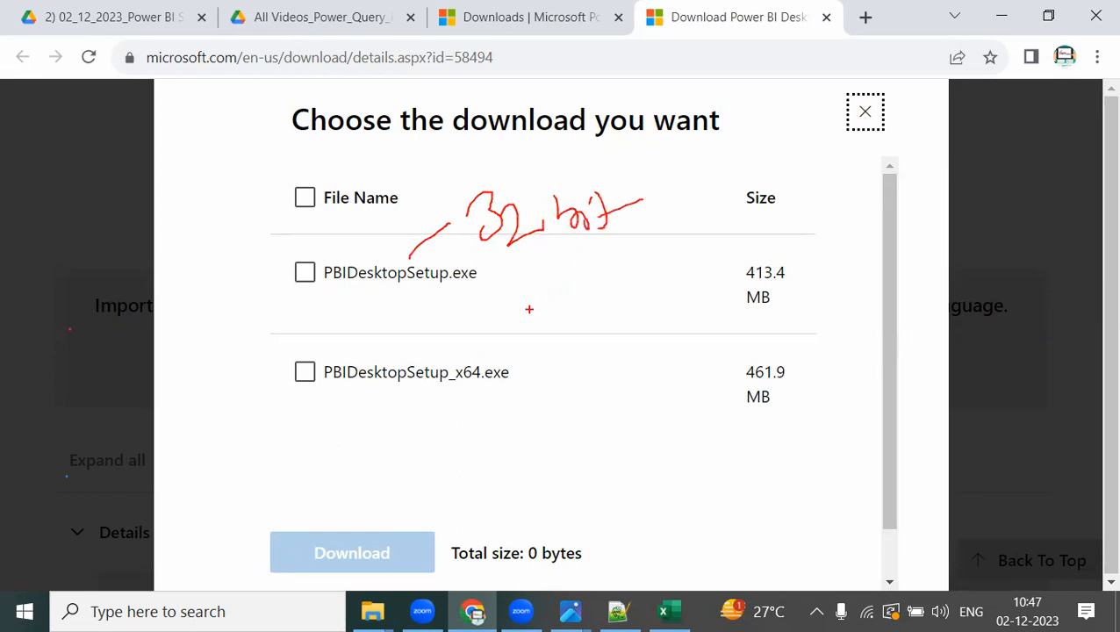
Step: Annotate PBIDesktopSetup_x64.exe with a handwritten 64-bit label and circle the x64 part of its name
{"action": "left_click_drag", "start_coordinate": [456, 330], "coordinate": [497, 302]}
{"action": "mouse_move", "coordinate": [525, 279]}
{"action": "left_mouse_down"}
{"action": "mouse_move", "coordinate": [509, 314]}
{"action": "mouse_move", "coordinate": [544, 337]}
{"action": "left_mouse_up"}
{"action": "left_click_drag", "start_coordinate": [556, 292], "coordinate": [558, 323]}
{"action": "left_click_drag", "start_coordinate": [560, 312], "coordinate": [593, 337]}
{"action": "left_click_drag", "start_coordinate": [593, 293], "coordinate": [596, 300]}
{"action": "mouse_move", "coordinate": [497, 356]}
{"action": "left_mouse_down"}
{"action": "mouse_move", "coordinate": [445, 350]}
{"action": "mouse_move", "coordinate": [505, 369]}
{"action": "mouse_move", "coordinate": [481, 331]}
{"action": "left_mouse_up"}
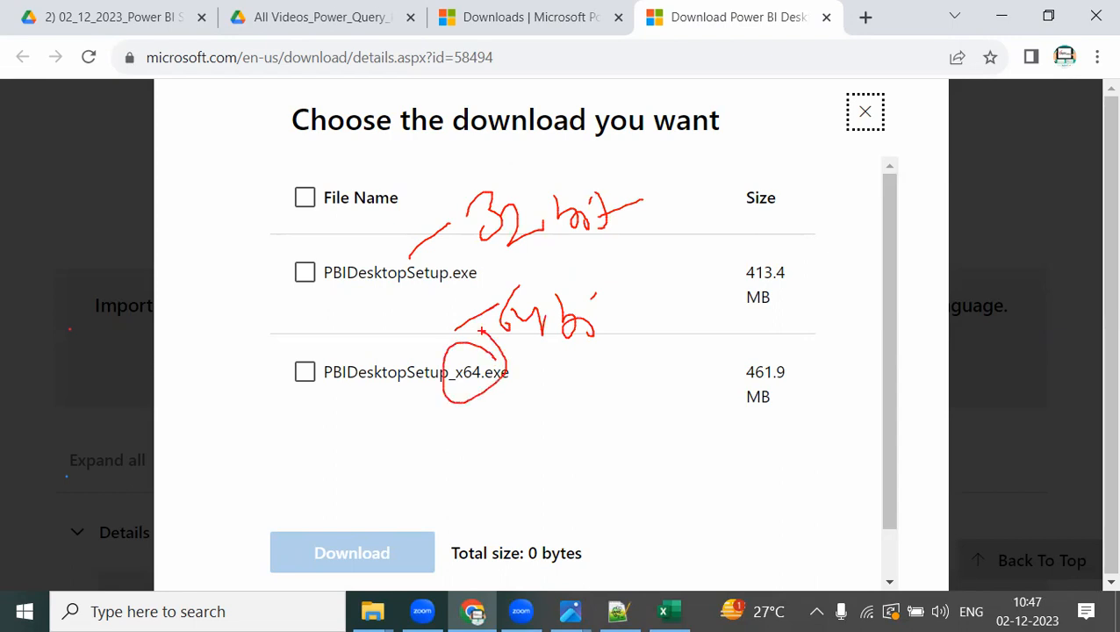
Step: Search Windows for "sysinfo", open System Information and maximise its window
{"action": "left_click", "coordinate": [275, 606]}
{"action": "type", "text": "sysinfo"}
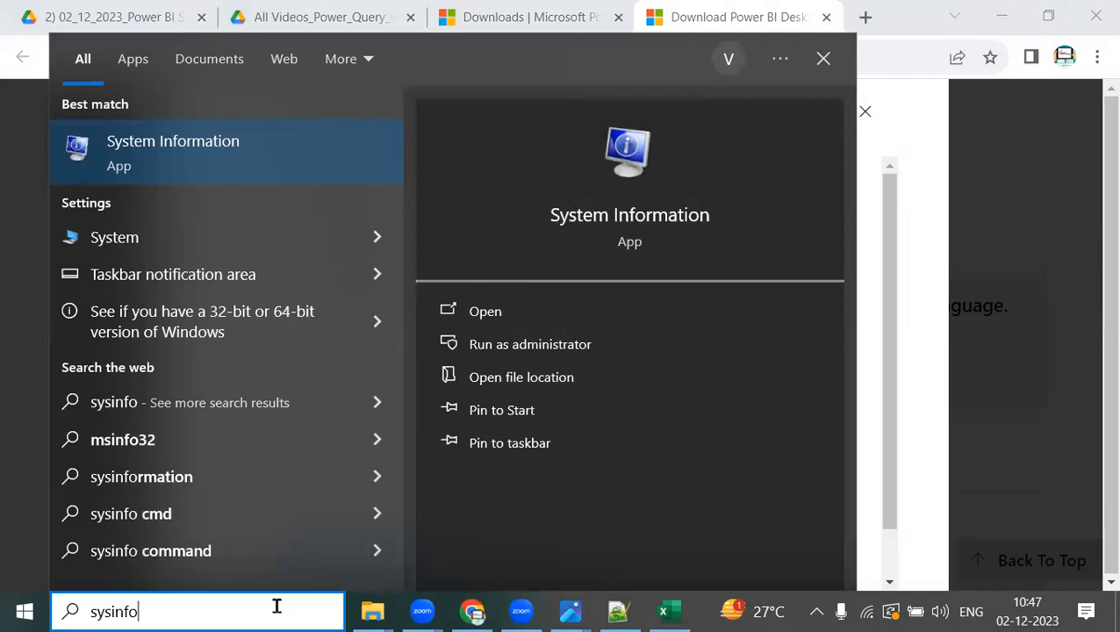
{"action": "left_click", "coordinate": [211, 151]}
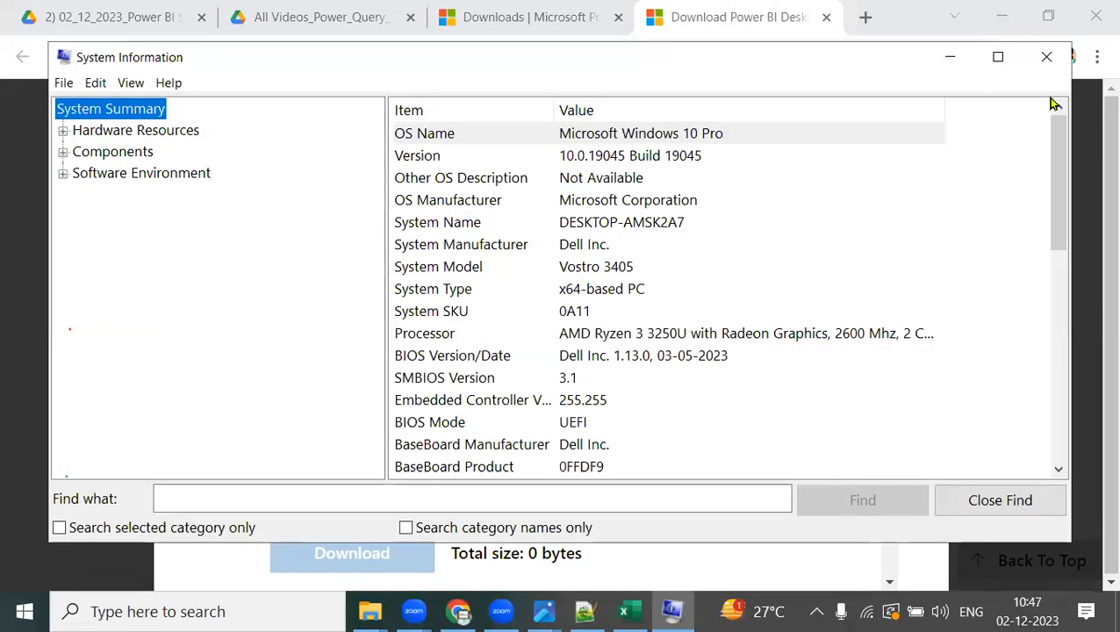
{"action": "left_click", "coordinate": [998, 57]}
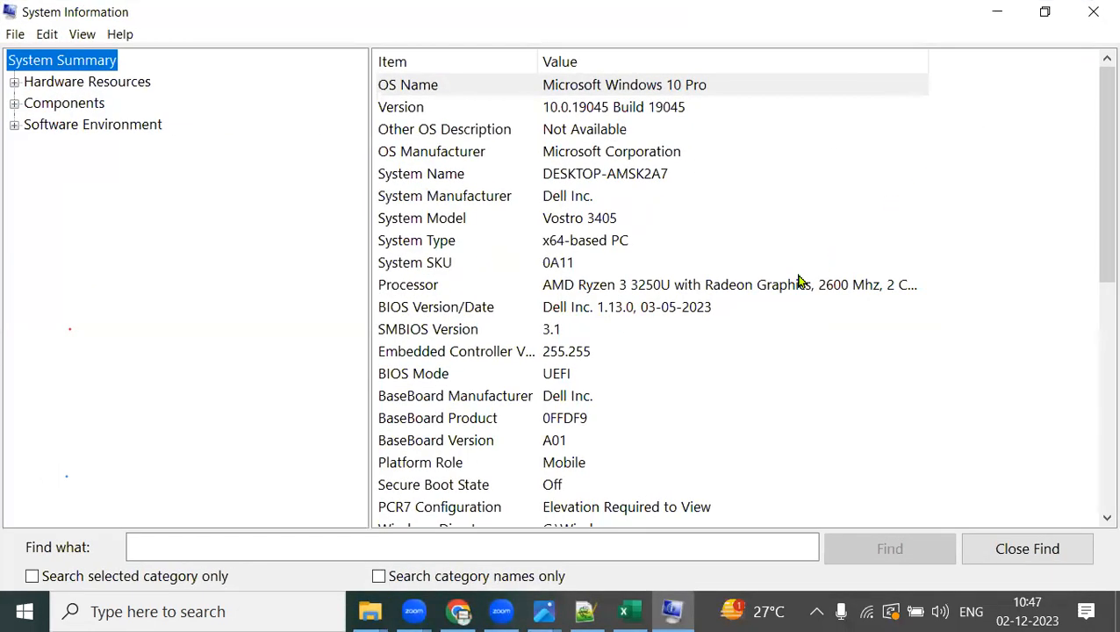
Step: Find and select the System Type entry in the system summary, and return to the Power BI Desktop download choices in Chrome
{"action": "scroll", "coordinate": [842, 330], "scroll_direction": "down", "scroll_amount": 4}
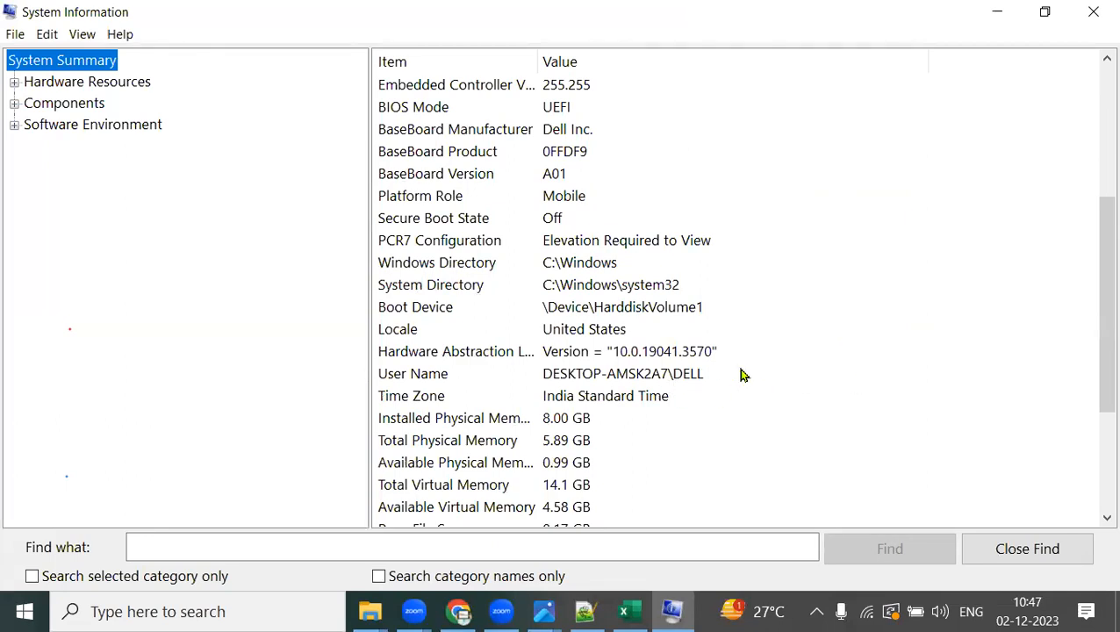
{"action": "scroll", "coordinate": [740, 374], "scroll_direction": "up", "scroll_amount": 3}
{"action": "left_click", "coordinate": [595, 179]}
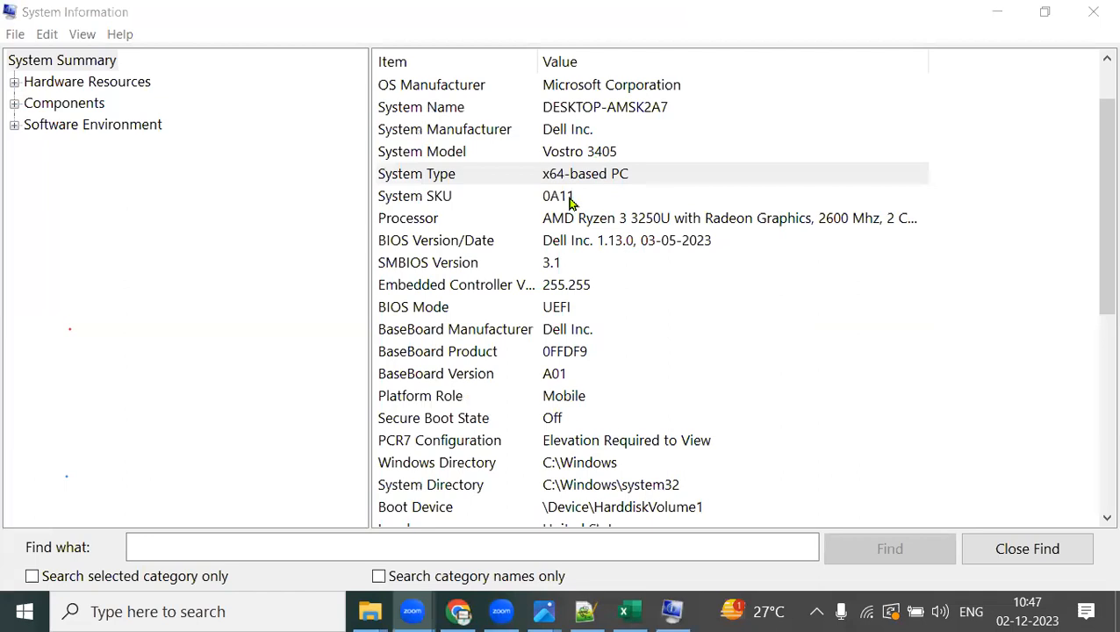
{"action": "left_click", "coordinate": [645, 179]}
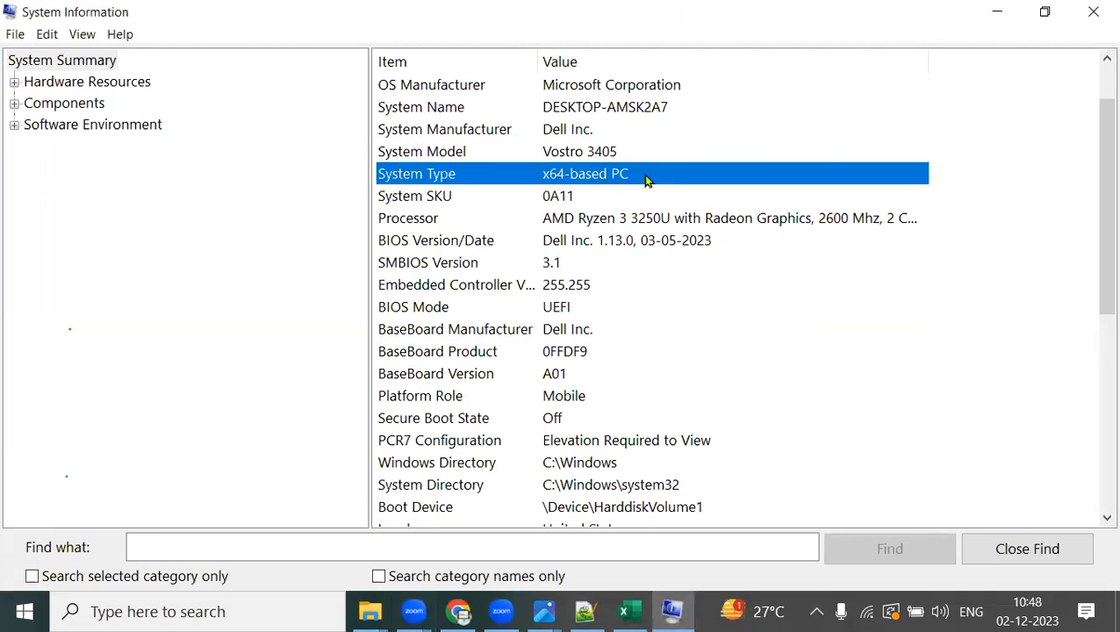
{"action": "left_click", "coordinate": [458, 612]}
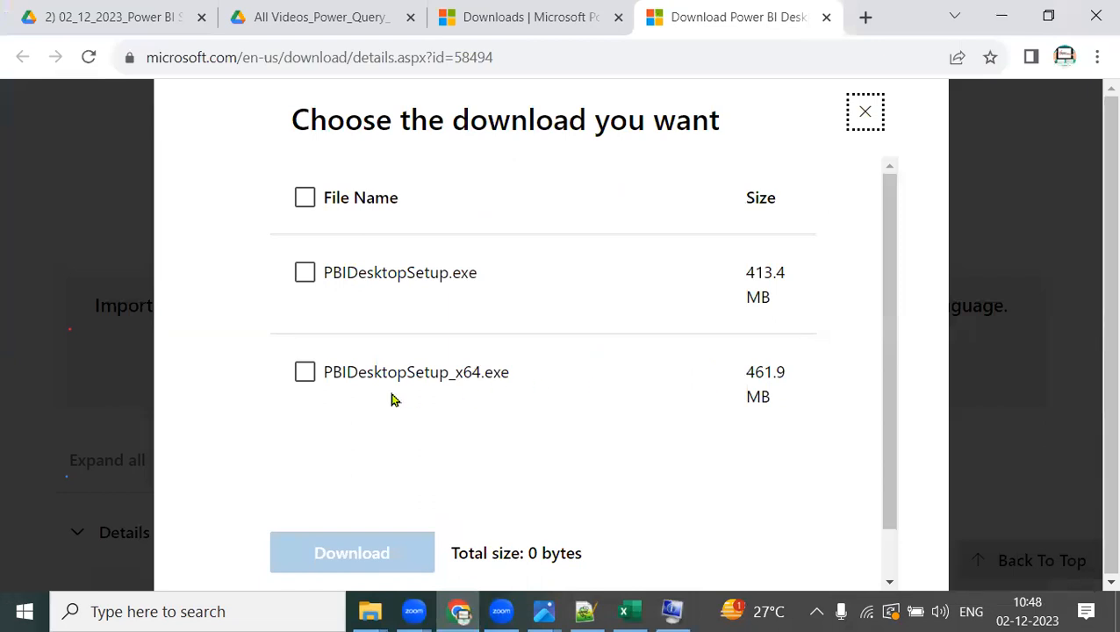
Step: Switch to File Explorer and check the Softwares folder on Local Disk (D:) and the Downloads folder
{"action": "mouse_move", "coordinate": [370, 612]}
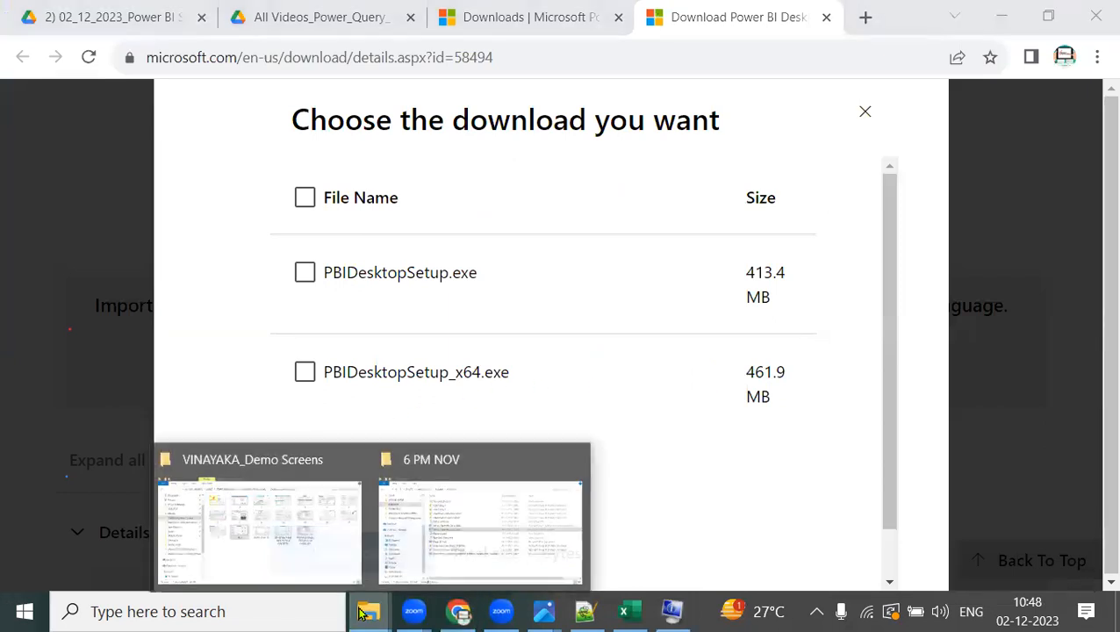
{"action": "left_click", "coordinate": [401, 539]}
{"action": "left_click", "coordinate": [92, 546]}
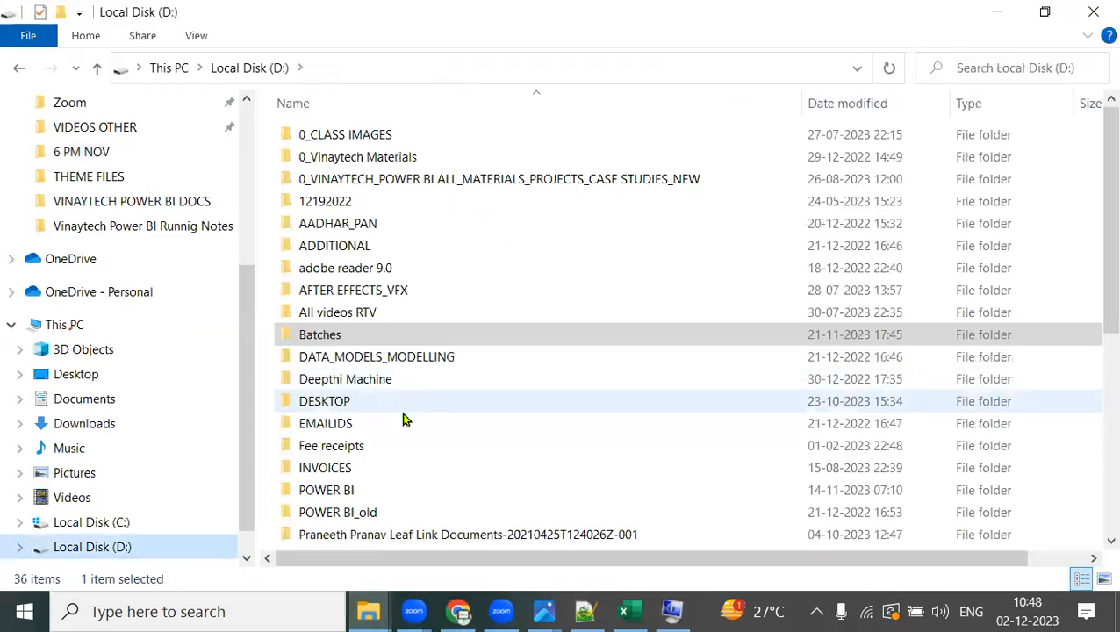
{"action": "scroll", "coordinate": [422, 430], "scroll_direction": "down", "scroll_amount": 2}
{"action": "double_click", "coordinate": [376, 478]}
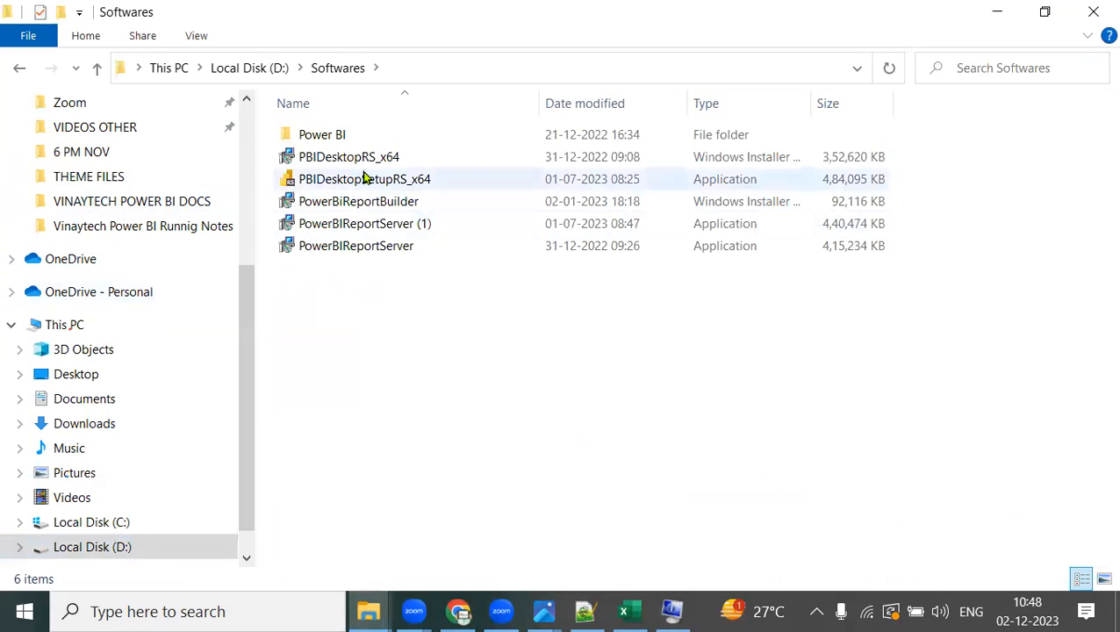
{"action": "scroll", "coordinate": [182, 280], "scroll_direction": "up", "scroll_amount": 4}
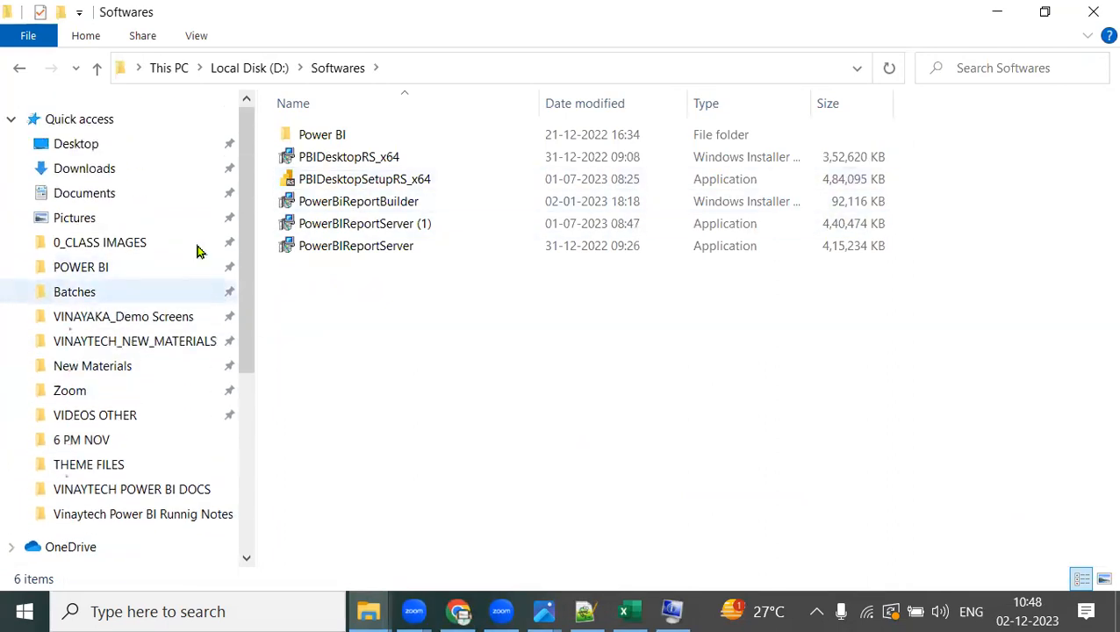
{"action": "left_click", "coordinate": [109, 178]}
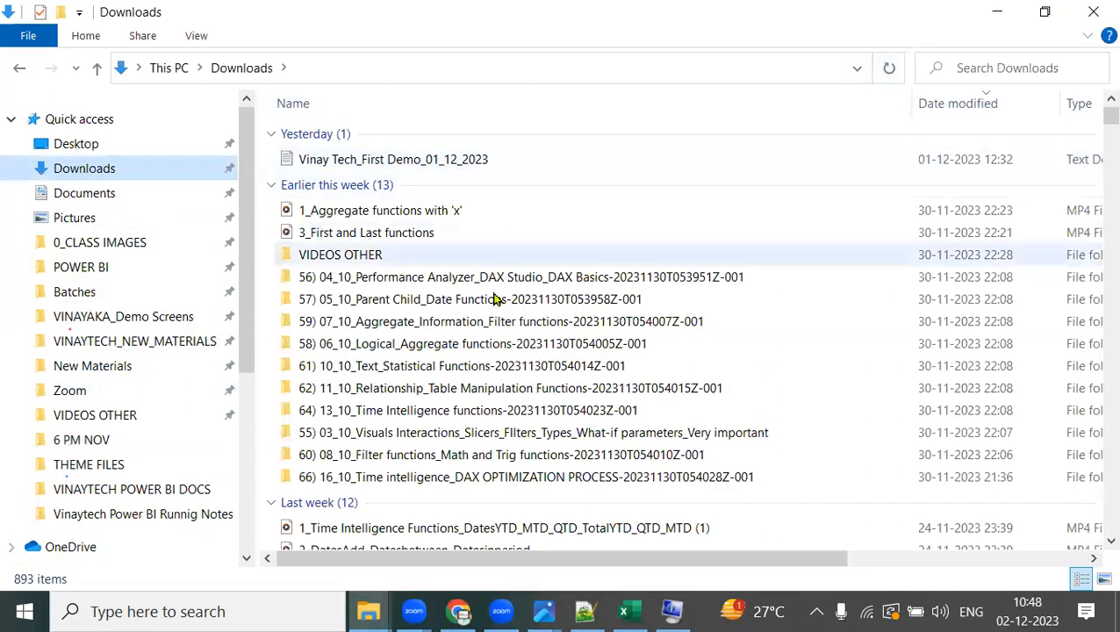
Step: Open the 12192022 folder on Local Disk (D:) and look through its files
{"action": "scroll", "coordinate": [135, 510], "scroll_direction": "down", "scroll_amount": 7}
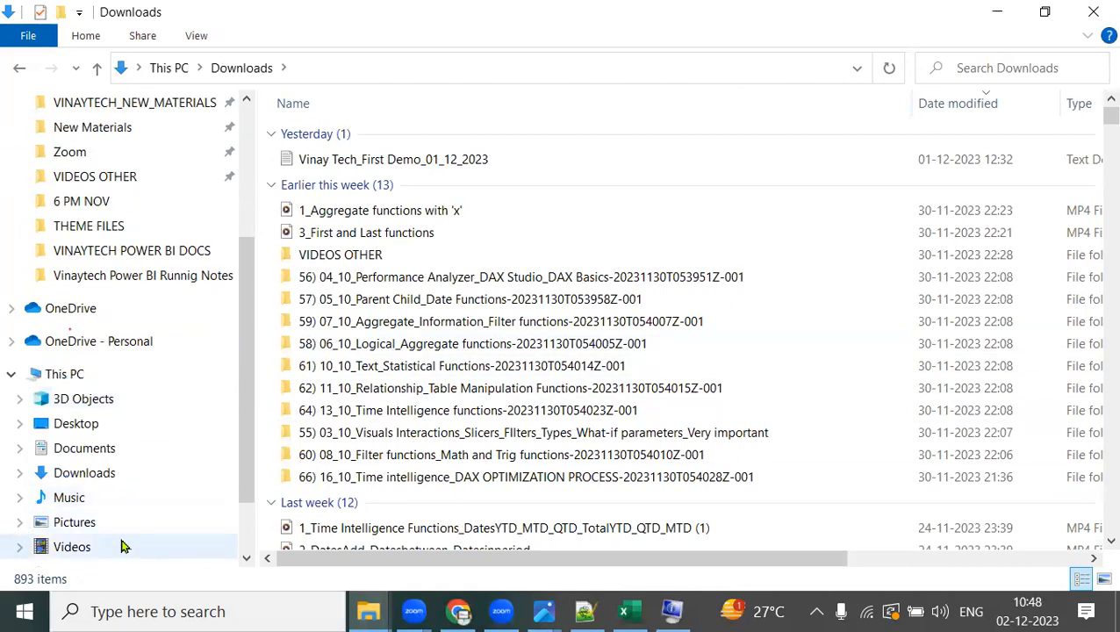
{"action": "left_click", "coordinate": [132, 506]}
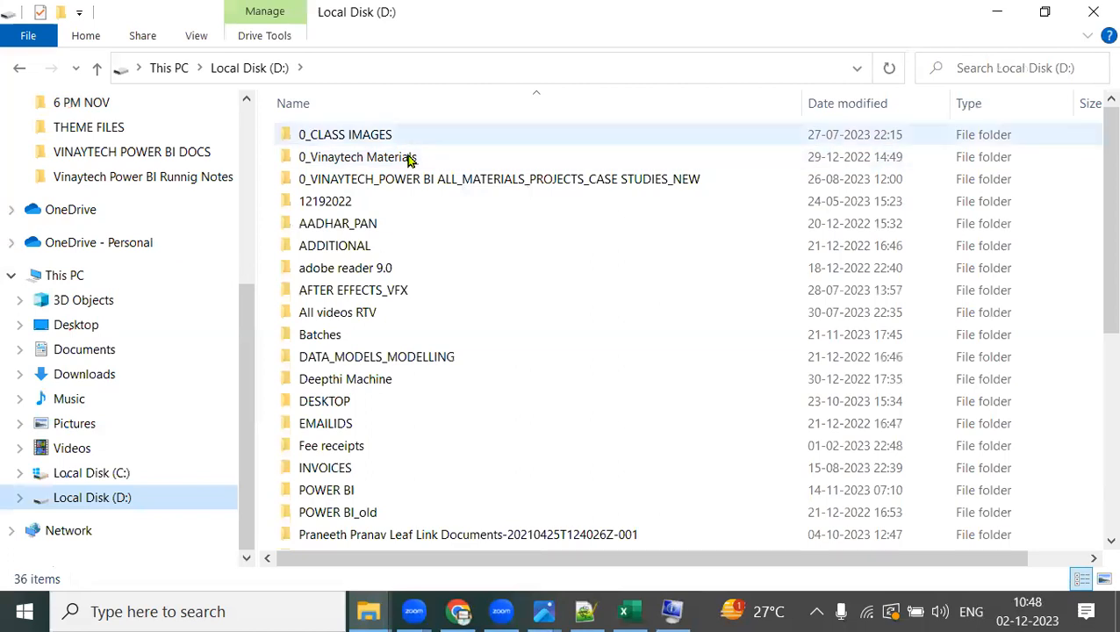
{"action": "double_click", "coordinate": [355, 202]}
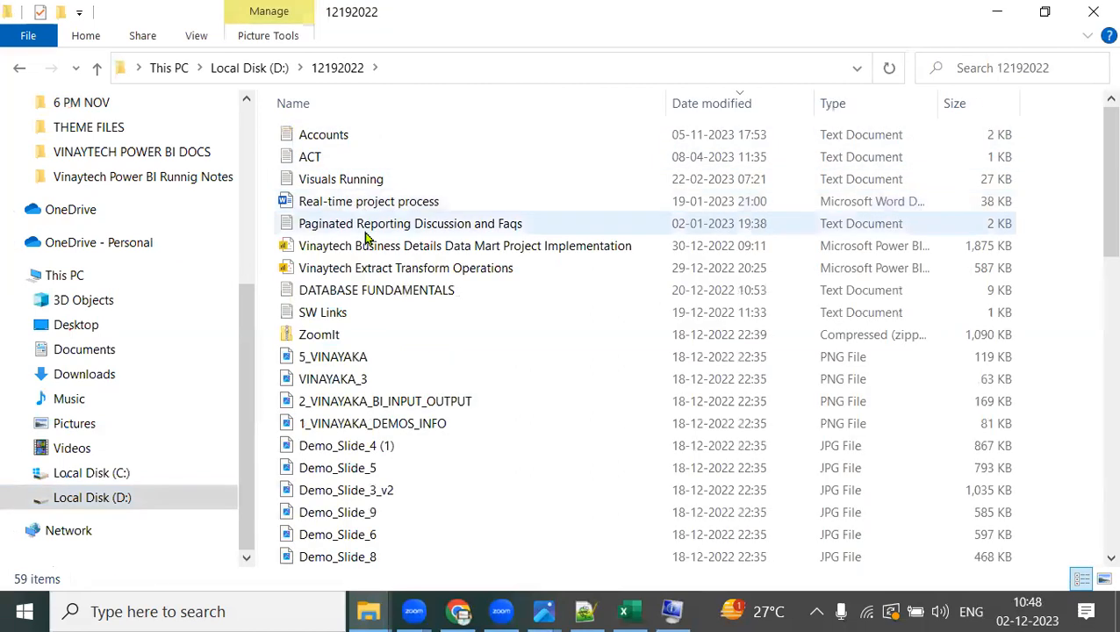
{"action": "scroll", "coordinate": [457, 335], "scroll_direction": "down", "scroll_amount": 8}
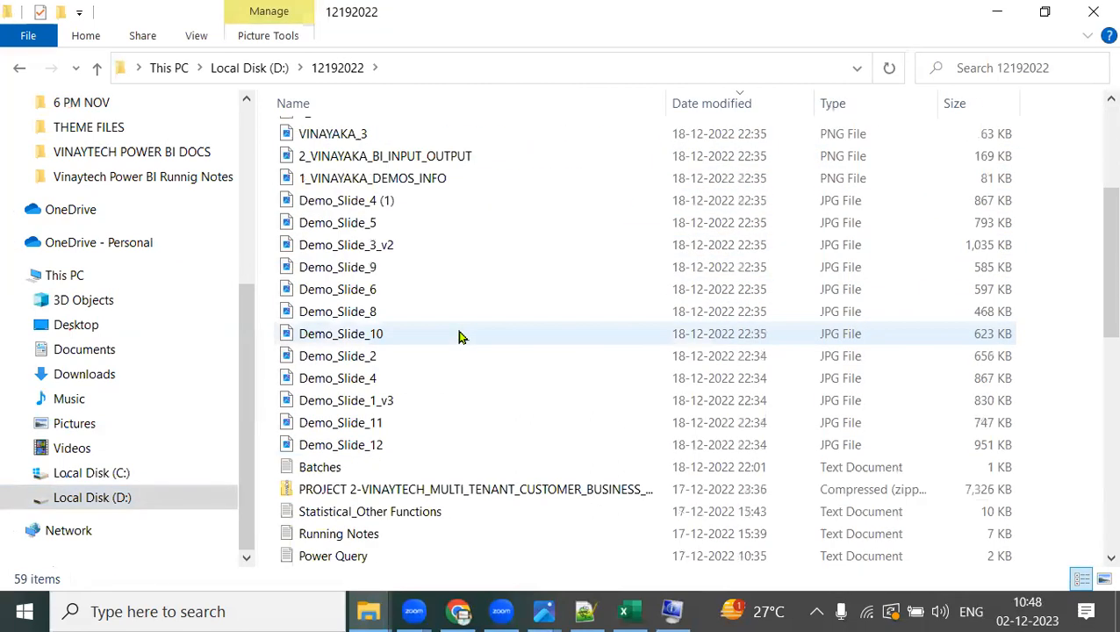
{"action": "scroll", "coordinate": [463, 336], "scroll_direction": "down", "scroll_amount": 5}
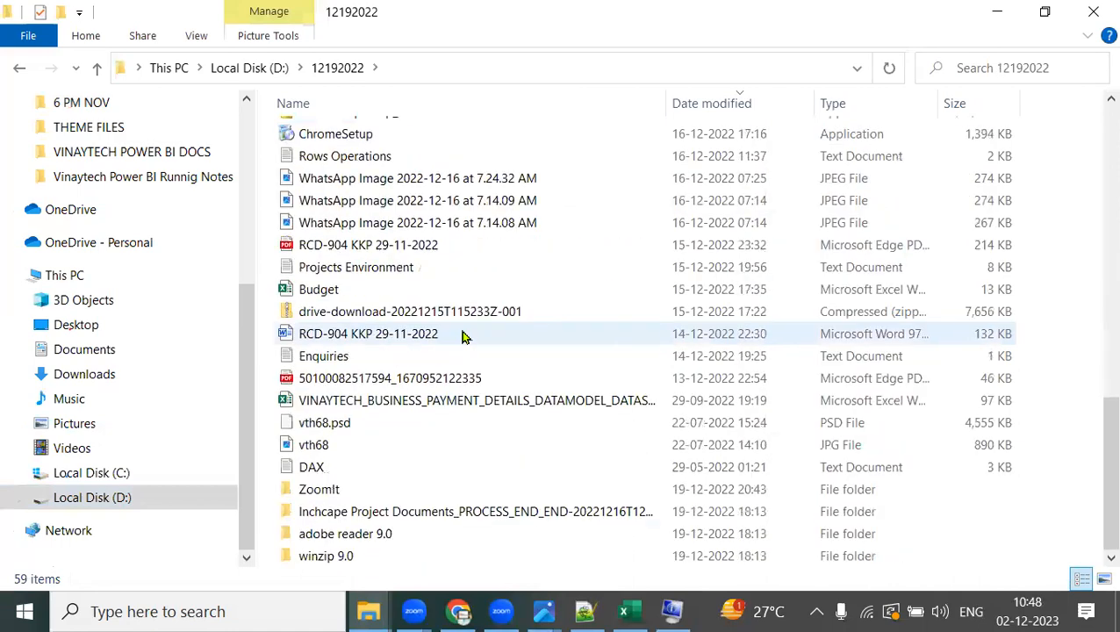
Step: Select the PBIDesktopSetup_x64 file in the 12192022 folder and draw a red annotation line leading down from its name
{"action": "scroll", "coordinate": [468, 334], "scroll_direction": "up", "scroll_amount": 2}
{"action": "left_click", "coordinate": [390, 243]}
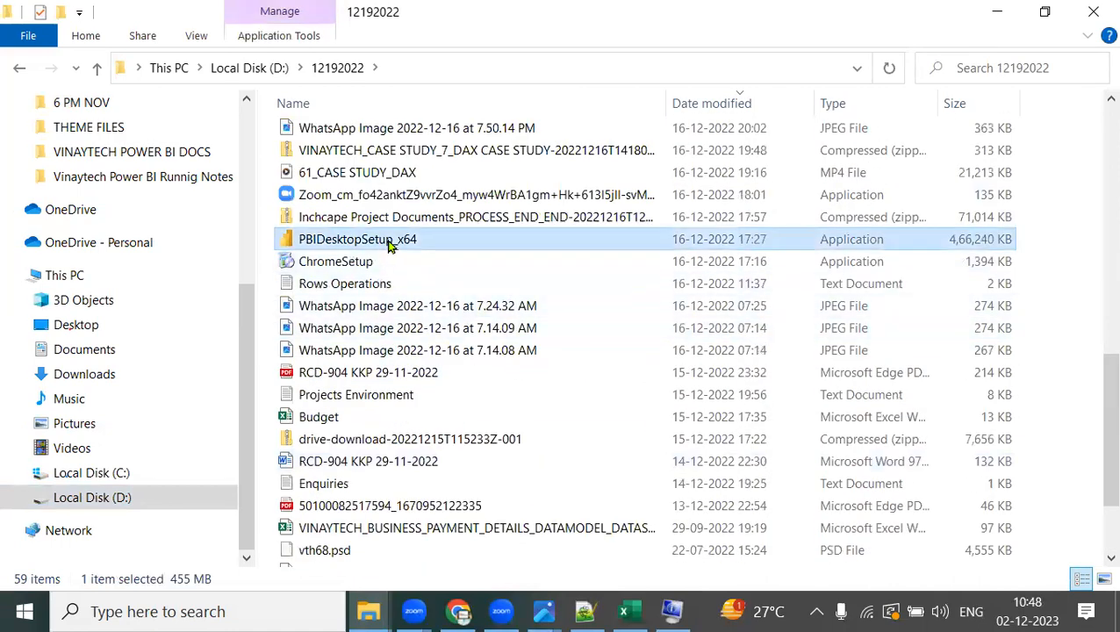
{"action": "key", "text": "ctrl+2"}
{"action": "left_click_drag", "start_coordinate": [415, 243], "coordinate": [455, 357]}
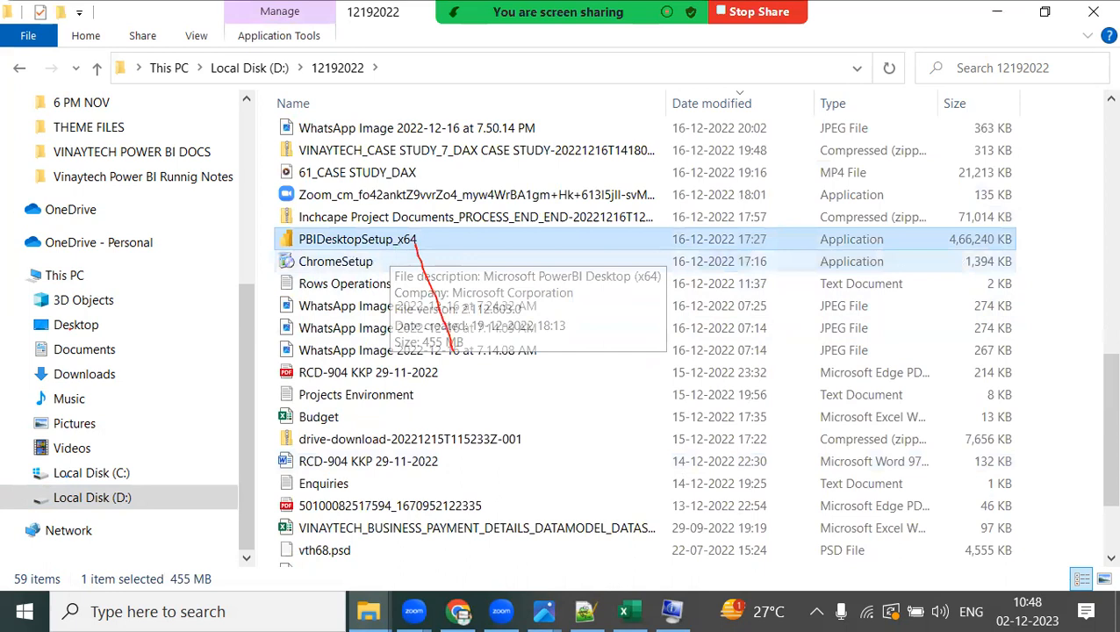
Step: Write the on-screen note "click on it and follow installation wizard instructions" at the end of the red line
{"action": "type", "text": "tclick on"}
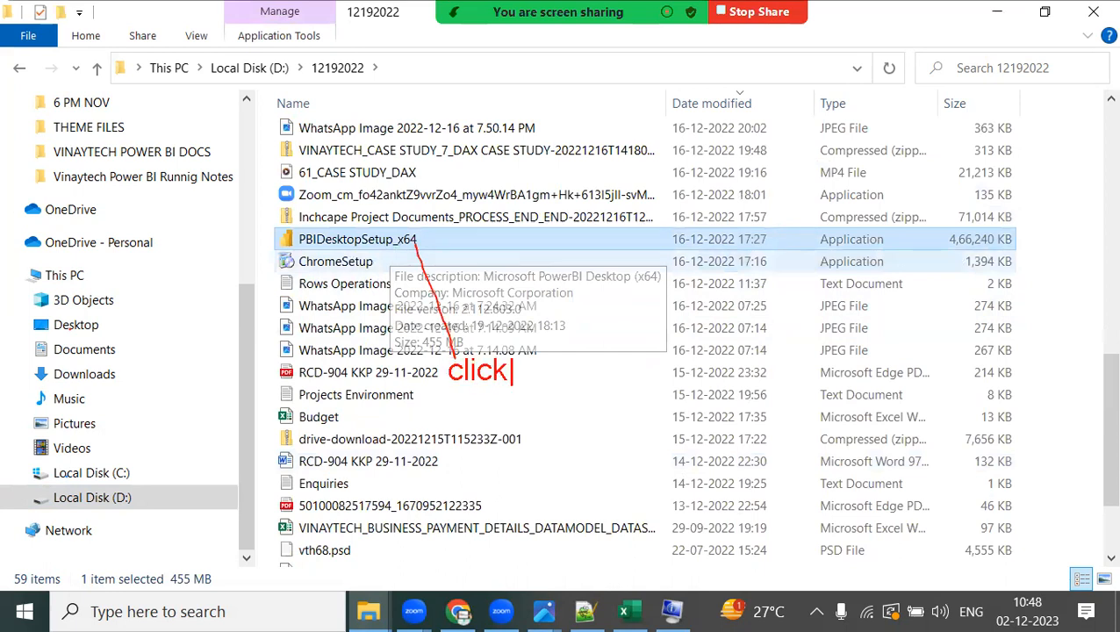
{"action": "type", "text": " it and f"}
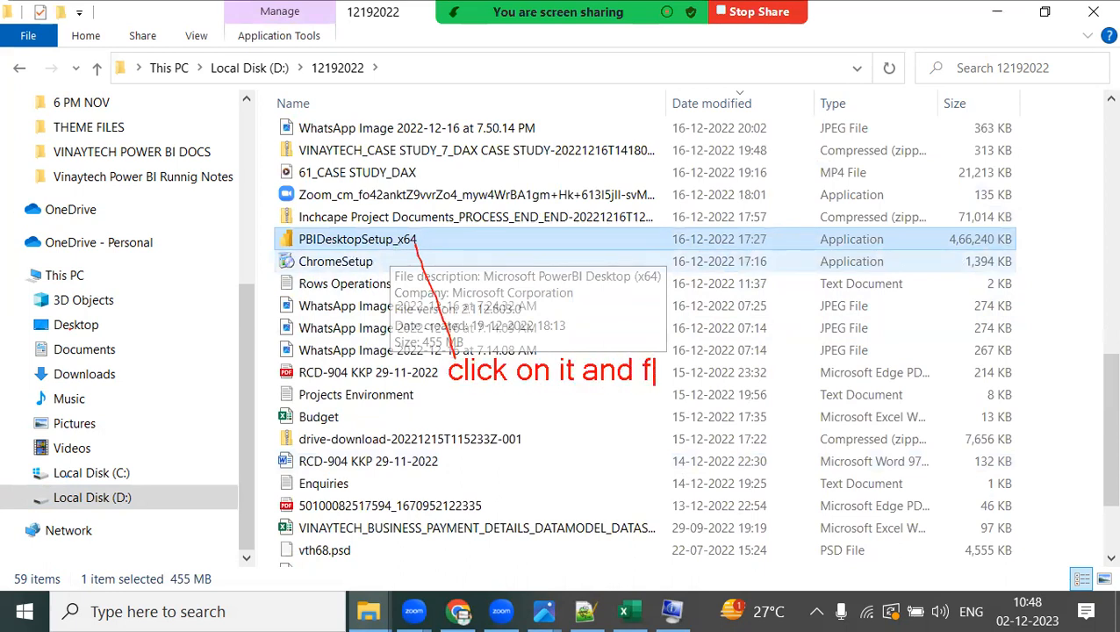
{"action": "type", "text": "ollow ins"}
{"action": "type", "text": "tallation "}
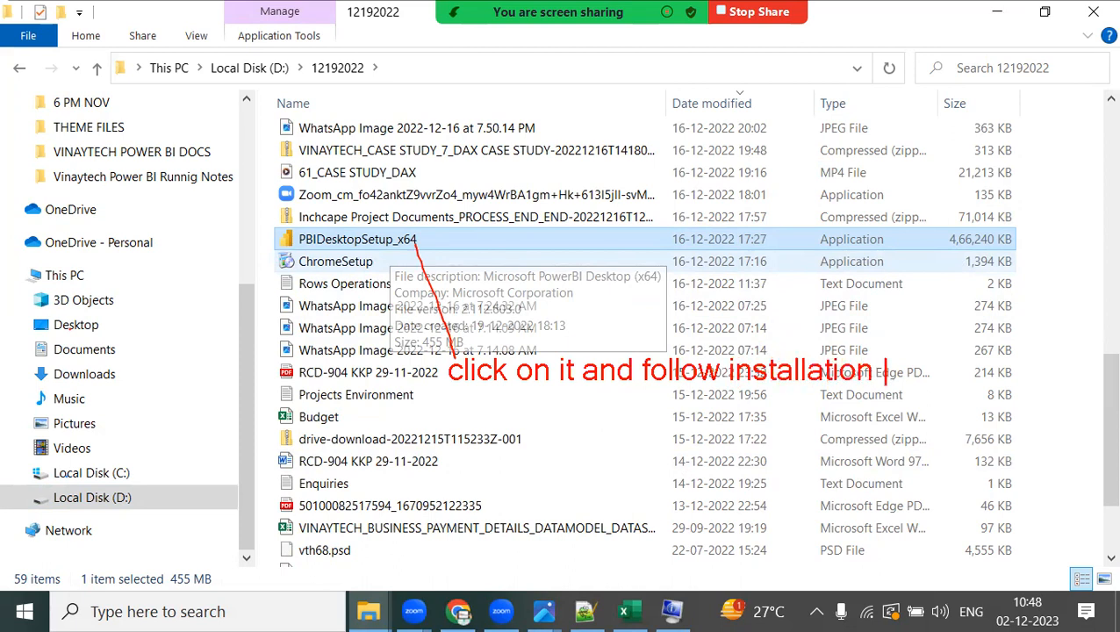
{"action": "type", "text": "wizard"}
{"action": "key", "text": "Return"}
{"action": "type", "text": "instructi"}
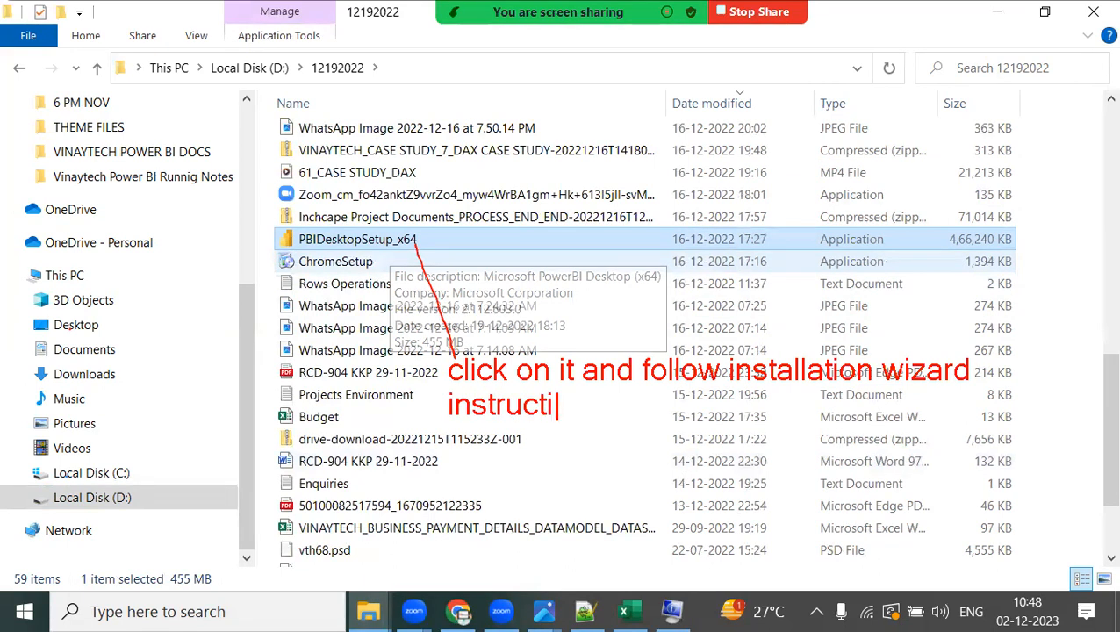
{"action": "type", "text": "ons"}
Step: Add the line "simply next next finish" below the installation note, and exit the screen annotation
{"action": "key", "text": "Return"}
{"action": "key", "text": "Return"}
{"action": "type", "text": "simpl"}
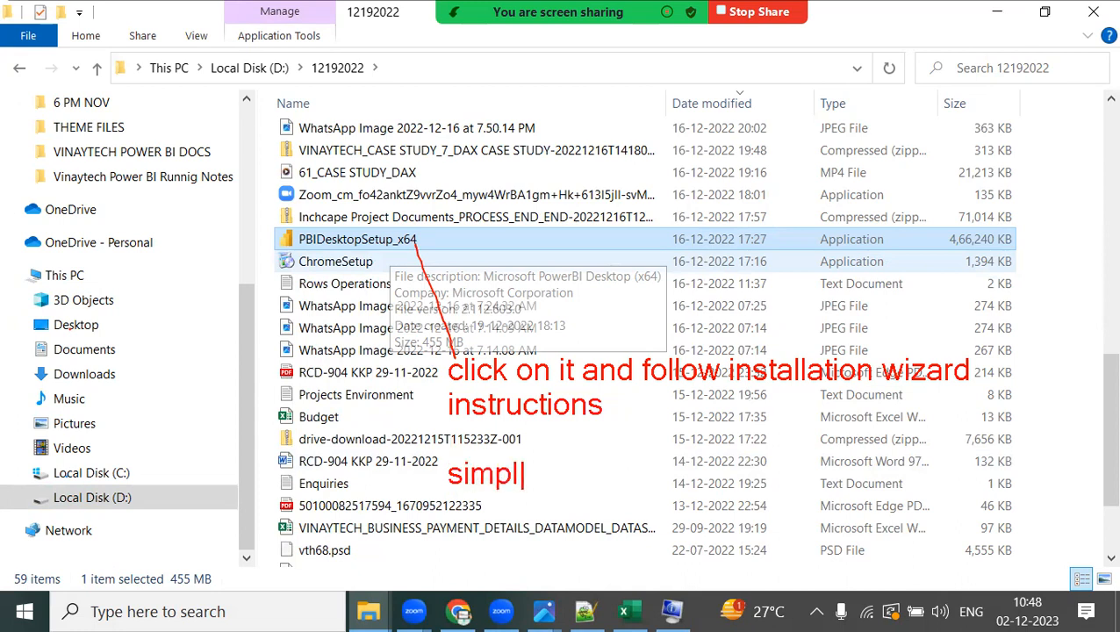
{"action": "type", "text": "y next"}
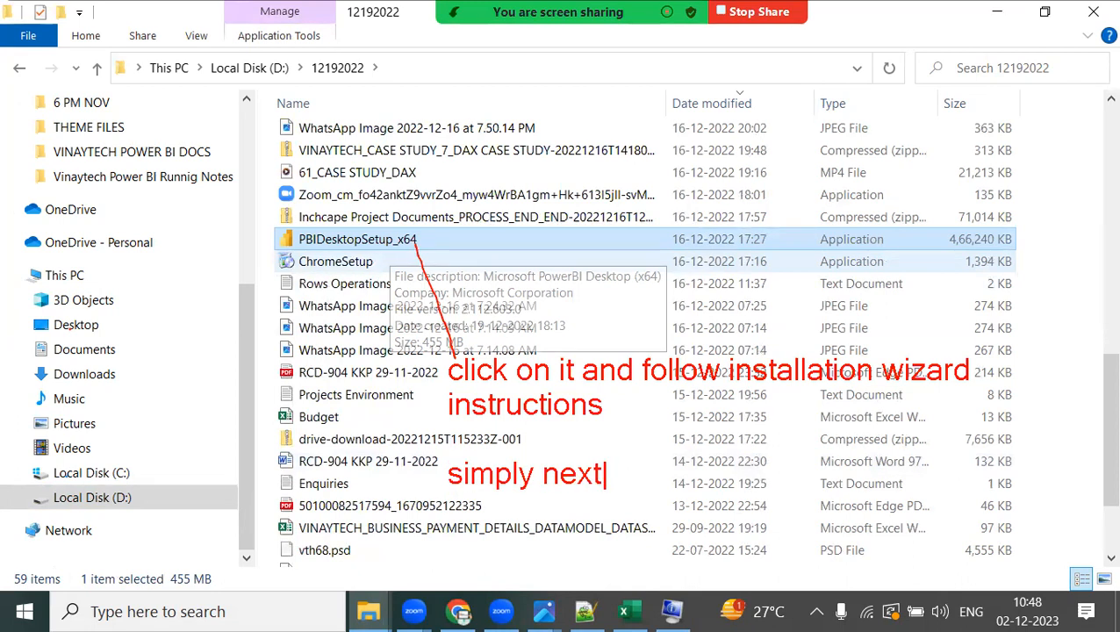
{"action": "type", "text": " next finish"}
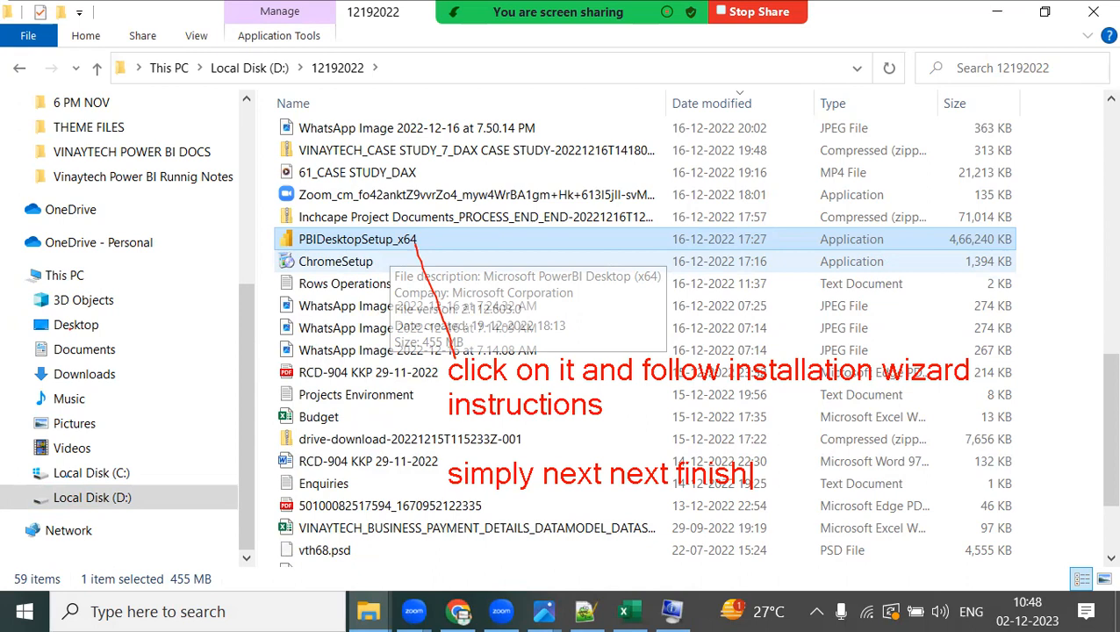
{"action": "key", "text": "Escape"}
{"action": "key", "text": "Escape"}
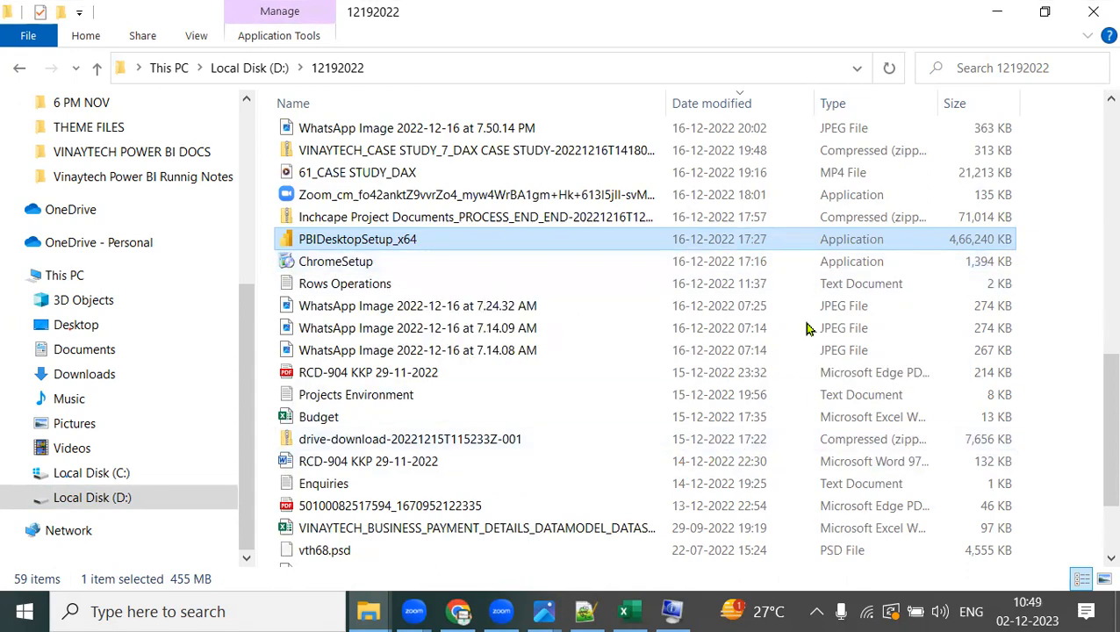
Step: Clear the way to the desktop by minimising the open windows and closing Zoom's Browse For Folder dialog and the recording folder
{"action": "key", "text": "alt+Tab"}
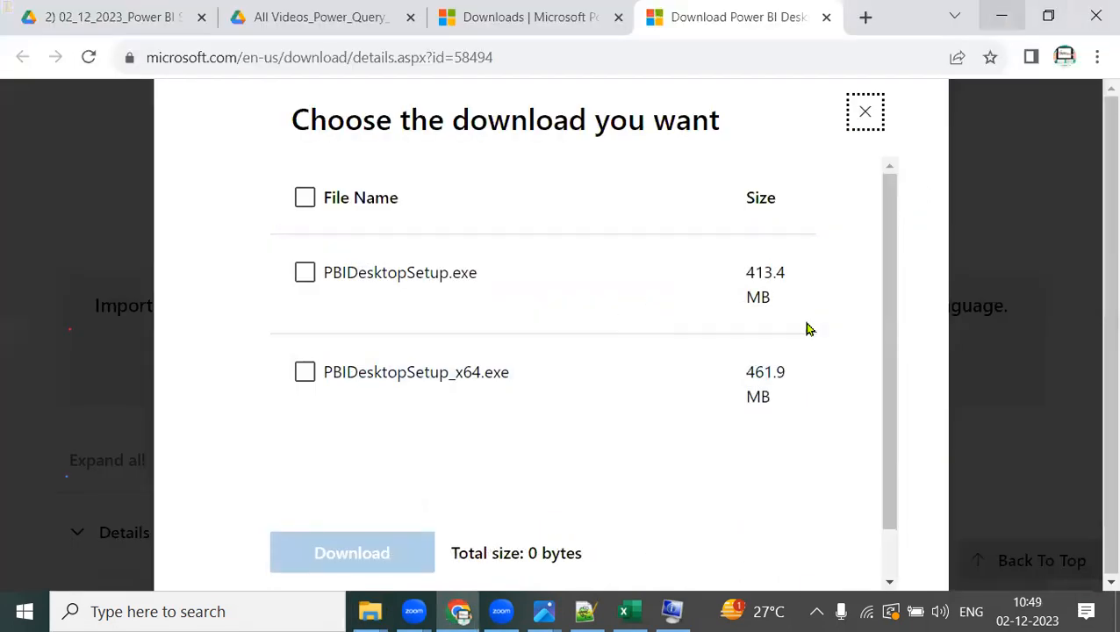
{"action": "key", "text": "alt+Tab"}
{"action": "key", "text": "alt+Tab"}
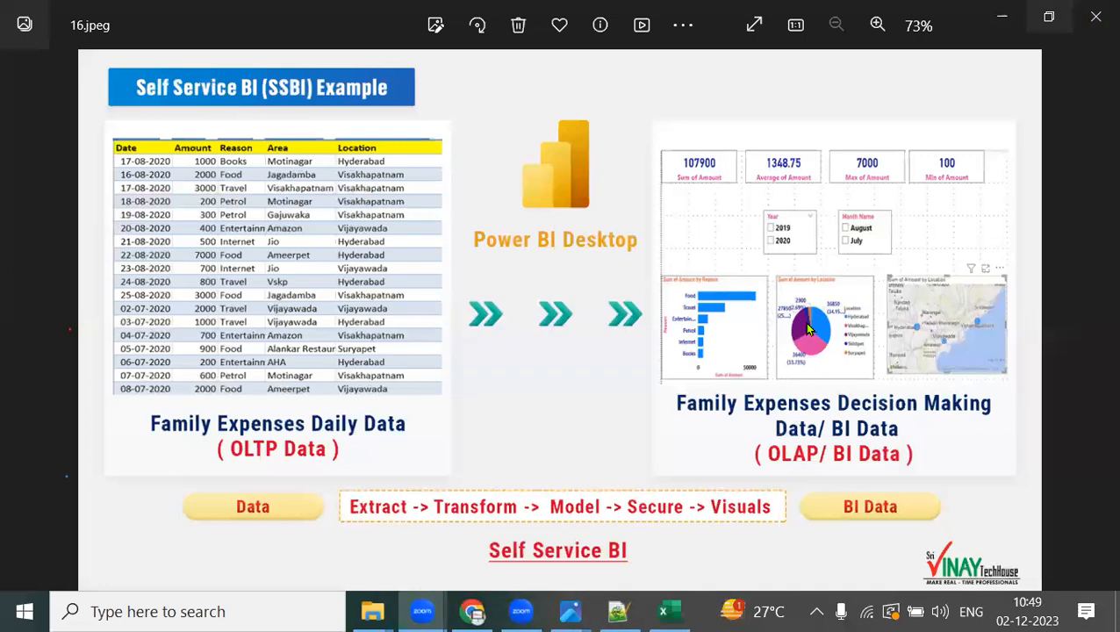
{"action": "left_click", "coordinate": [1002, 19]}
{"action": "left_click", "coordinate": [1001, 19]}
{"action": "left_click", "coordinate": [995, 19]}
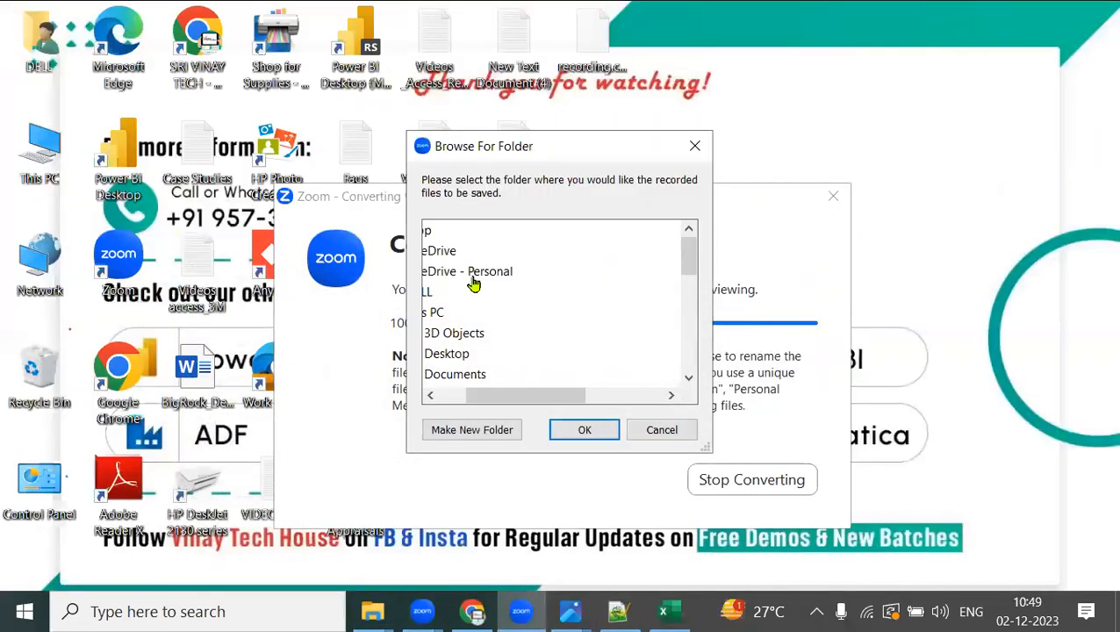
{"action": "left_click", "coordinate": [695, 145]}
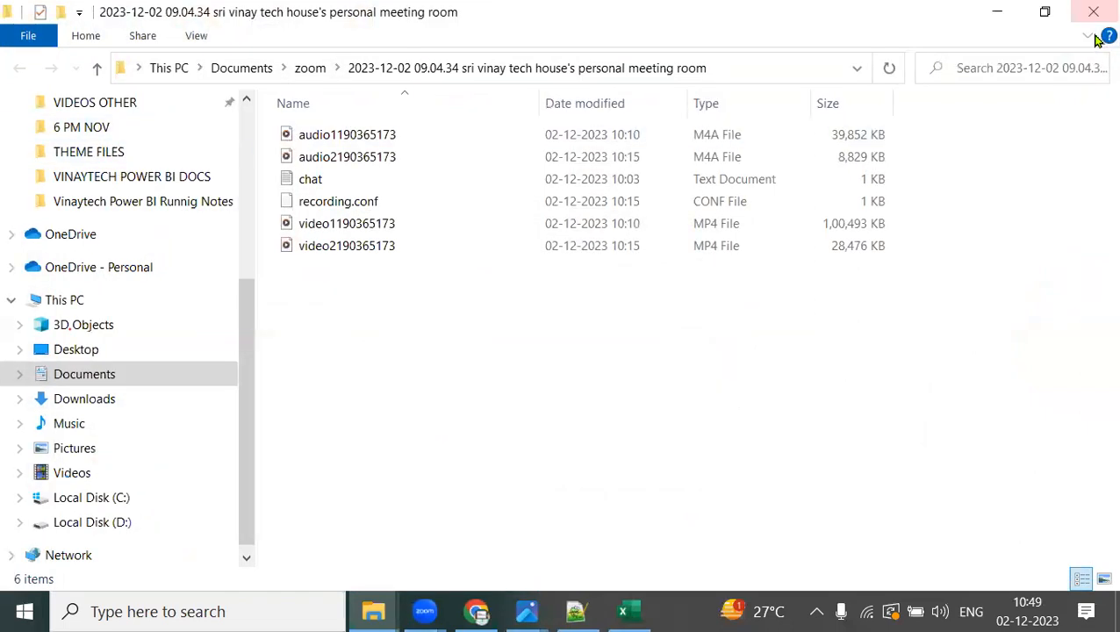
{"action": "left_click", "coordinate": [1092, 12]}
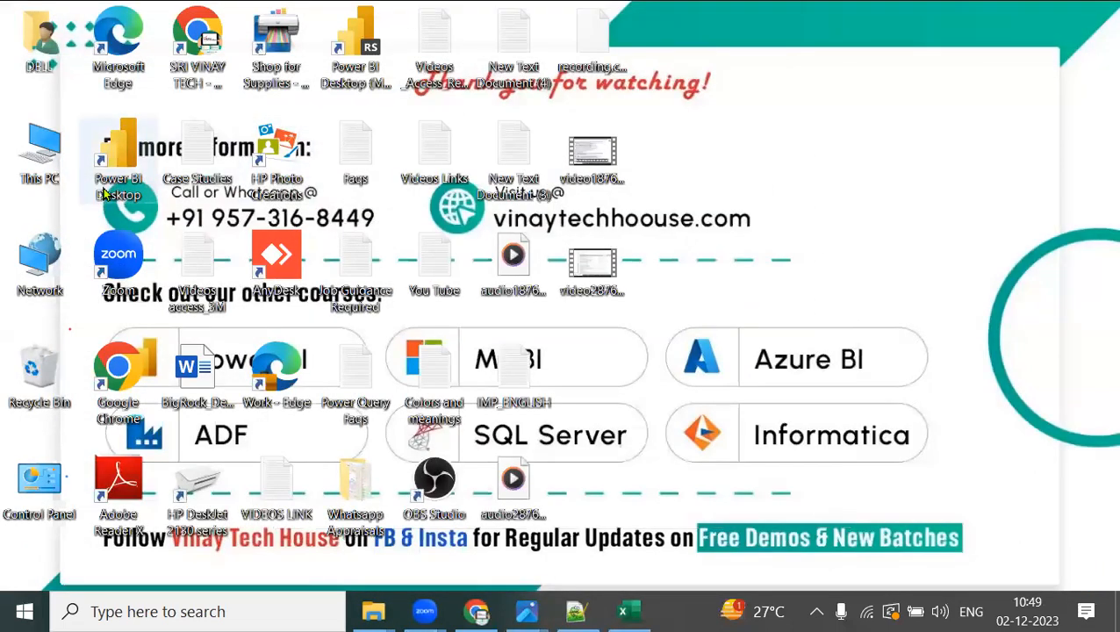
Step: Circle the two Power BI Desktop shortcuts, handwriting "cloud" by the regular one and "On-premise" by the RS one, and exit the annotation
{"action": "mouse_move", "coordinate": [177, 85]}
{"action": "left_mouse_down"}
{"action": "mouse_move", "coordinate": [230, 102]}
{"action": "mouse_move", "coordinate": [327, 92]}
{"action": "mouse_move", "coordinate": [386, 110]}
{"action": "mouse_move", "coordinate": [413, 2]}
{"action": "left_mouse_up"}
{"action": "mouse_move", "coordinate": [531, 90]}
{"action": "left_mouse_down"}
{"action": "mouse_move", "coordinate": [525, 105]}
{"action": "mouse_move", "coordinate": [591, 136]}
{"action": "left_mouse_up"}
{"action": "left_click_drag", "start_coordinate": [614, 129], "coordinate": [664, 120]}
{"action": "mouse_move", "coordinate": [669, 123]}
{"action": "left_mouse_down"}
{"action": "mouse_move", "coordinate": [670, 142]}
{"action": "mouse_move", "coordinate": [681, 127]}
{"action": "mouse_move", "coordinate": [719, 123]}
{"action": "mouse_move", "coordinate": [890, 164]}
{"action": "left_mouse_up"}
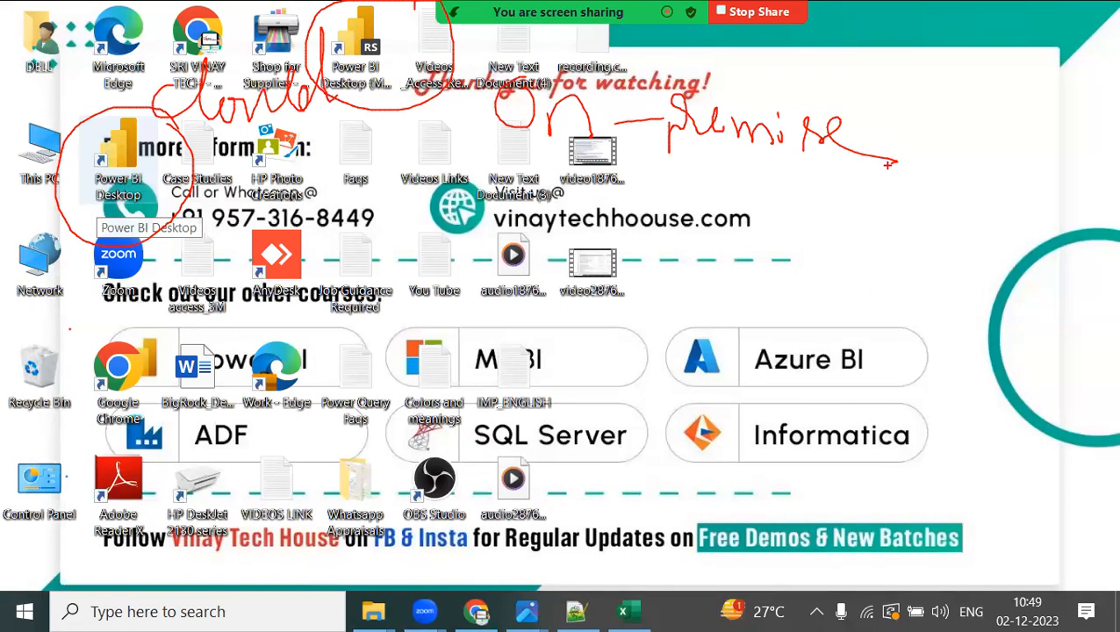
{"action": "key", "text": "Escape"}
Step: Launch the regular Power BI Desktop and annotate its start screen in yellow with "Get started window [I shall explain this tomorrow]"
{"action": "double_click", "coordinate": [112, 179]}
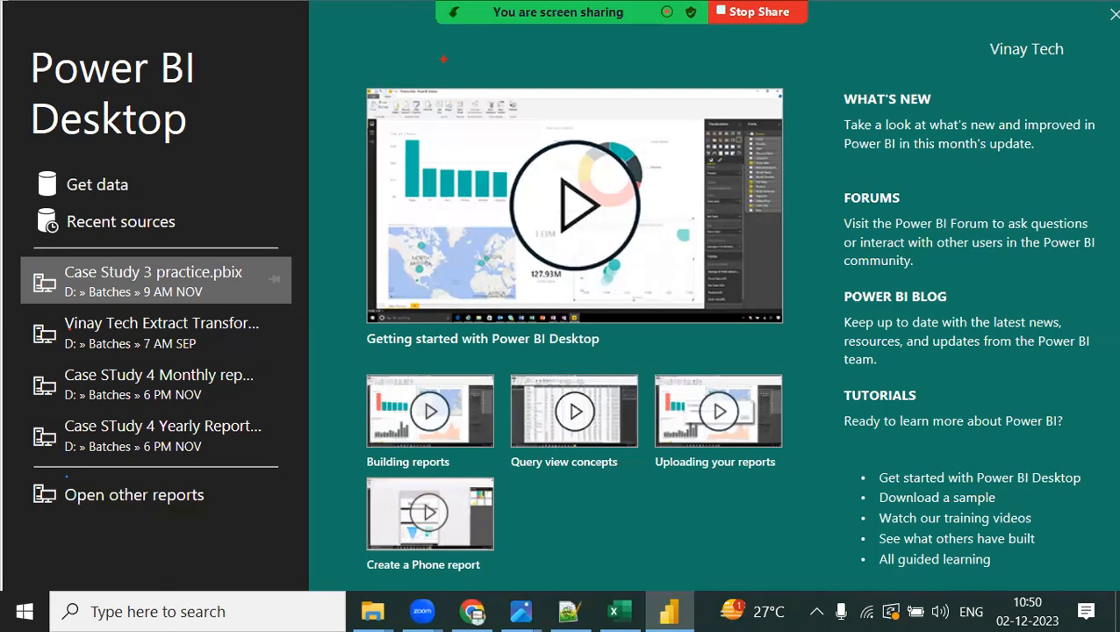
{"action": "type", "text": "Get started window"}
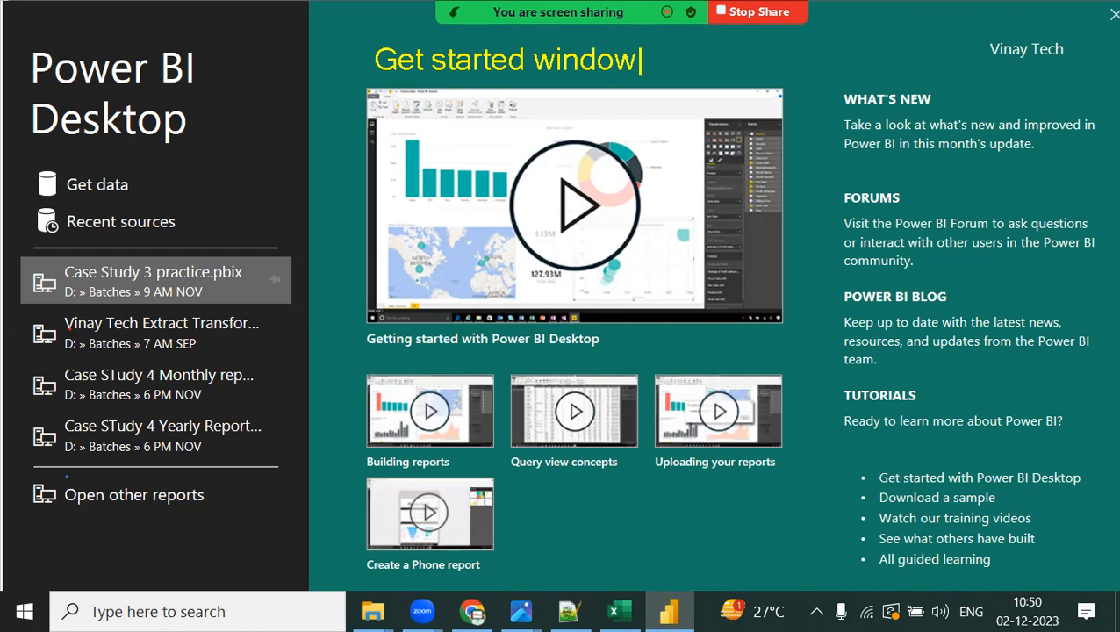
{"action": "type", "text": "[I shall explain y"}
{"action": "key", "text": "BackSpace"}
{"action": "type", "text": "this tomorrow] "}
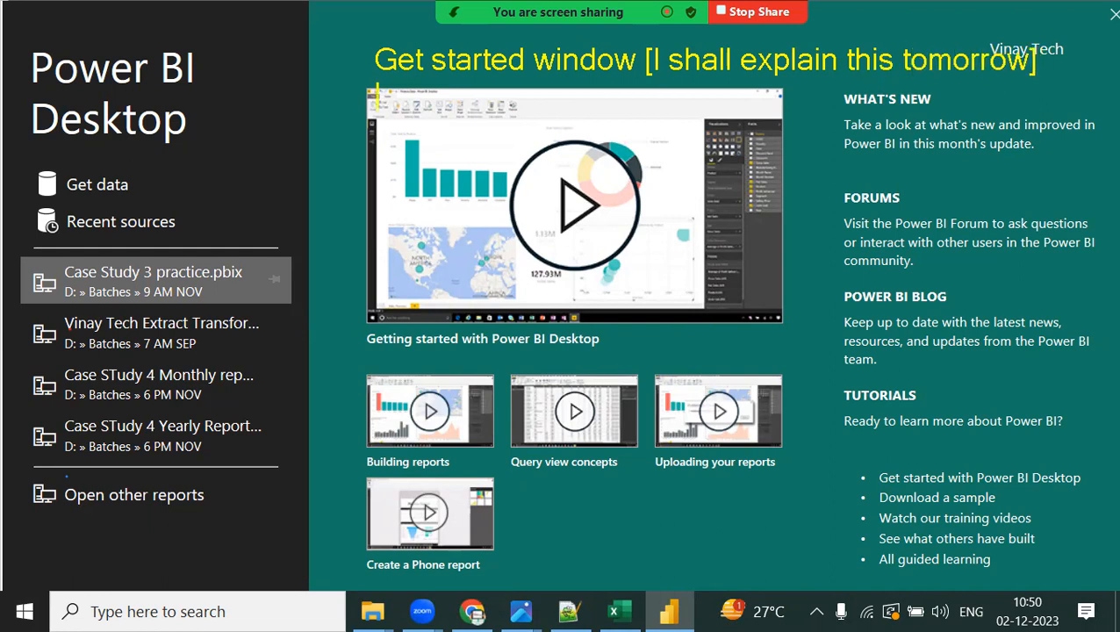
Step: Add the line "Many quick reference links available" to the start screen note, and exit the annotation
{"action": "type", "text": "Many quick "}
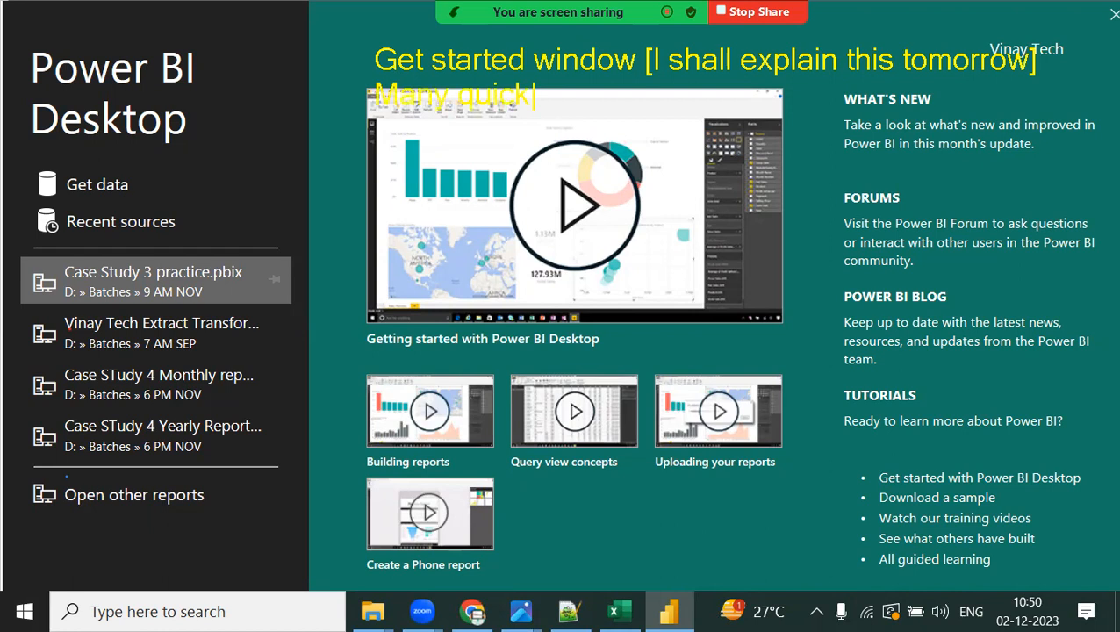
{"action": "type", "text": "reference li"}
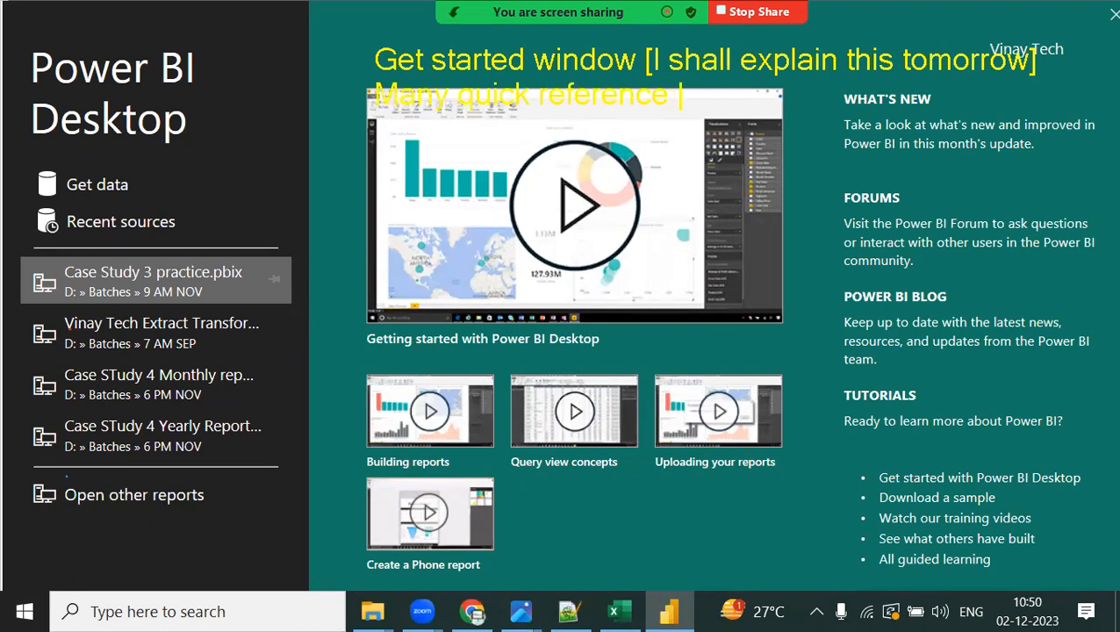
{"action": "type", "text": "nks available"}
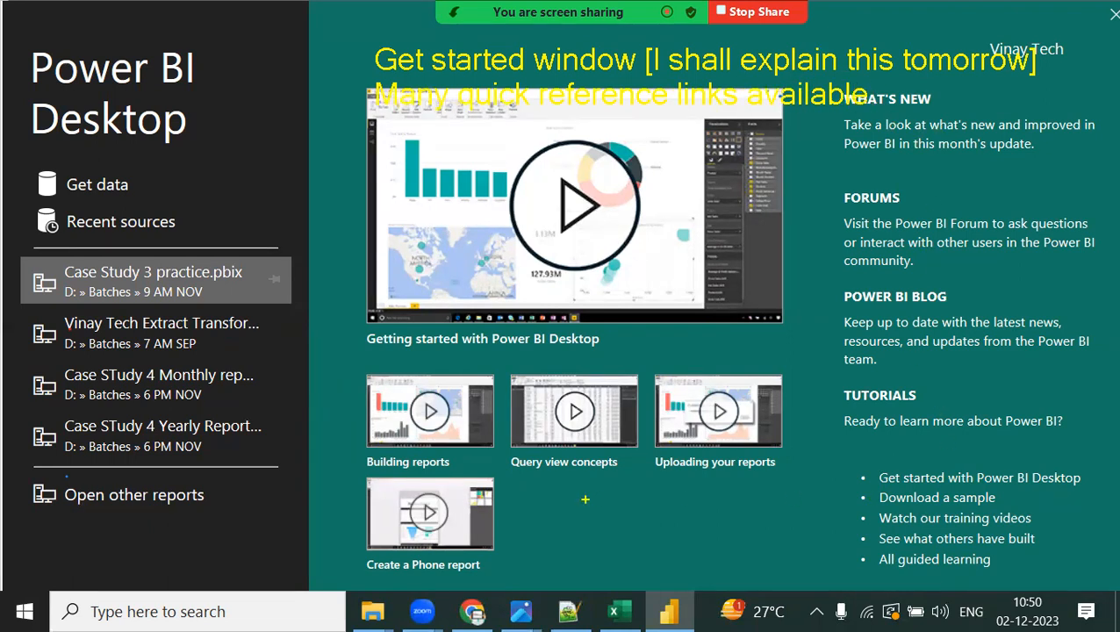
{"action": "key", "text": "Escape"}
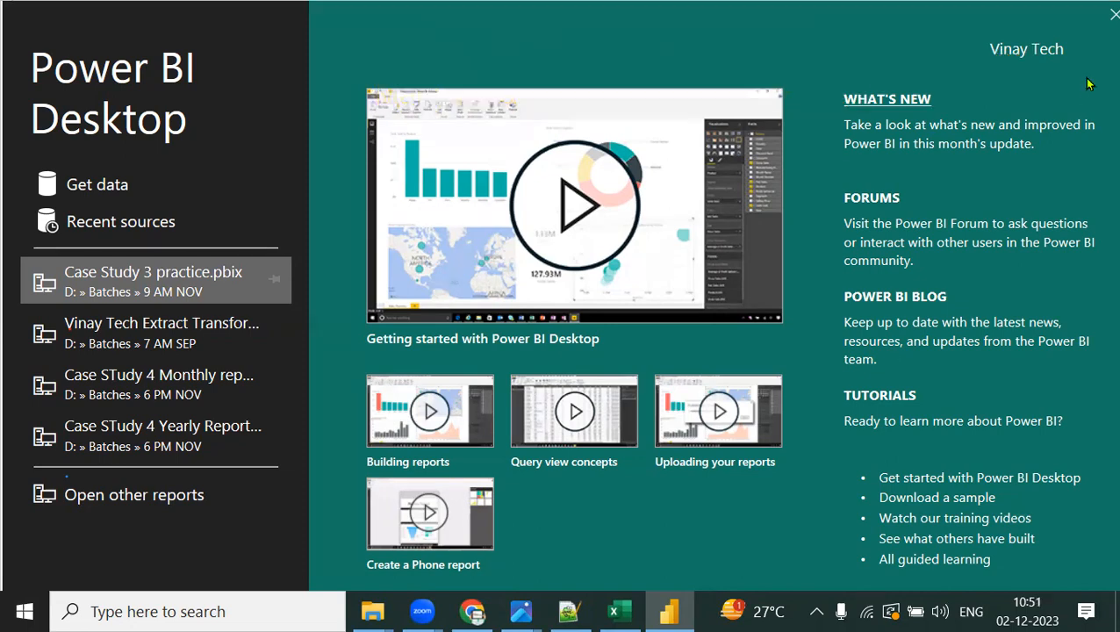
Step: Close the start screen and write the red annotation "Main window" on the blank report canvas below the data options
{"action": "left_click", "coordinate": [1113, 15]}
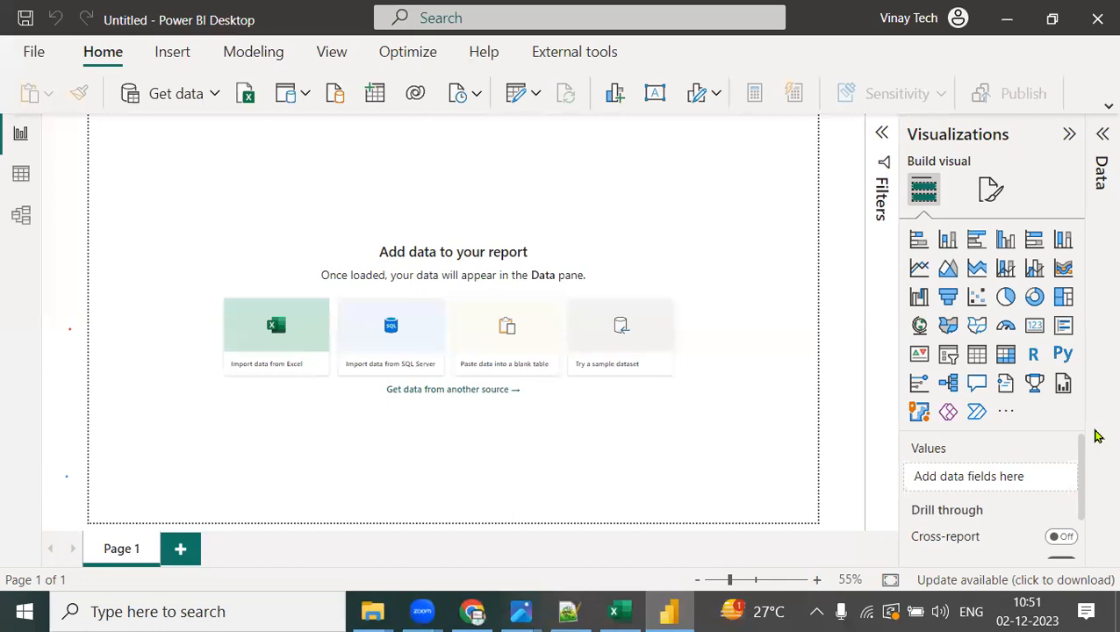
{"action": "key", "text": "ctrl+2"}
{"action": "key", "text": "r"}
{"action": "key", "text": "t"}
{"action": "scroll", "coordinate": [265, 450], "scroll_direction": "down", "scroll_amount": 3}
{"action": "type", "text": "Main window"}
{"action": "key", "text": "Return"}
{"action": "key", "text": "BackSpace"}
Step: Extend the "Main window" annotation with "[color blind friendly window]" and start a new line below it
{"action": "type", "text": "[colo"}
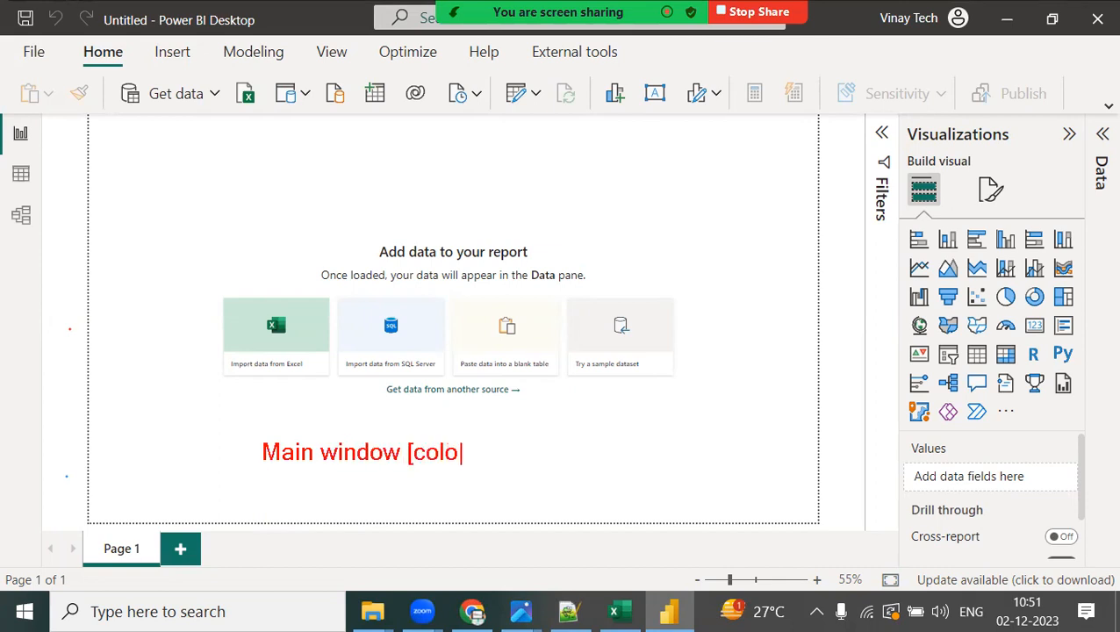
{"action": "type", "text": "r blind fridnely"}
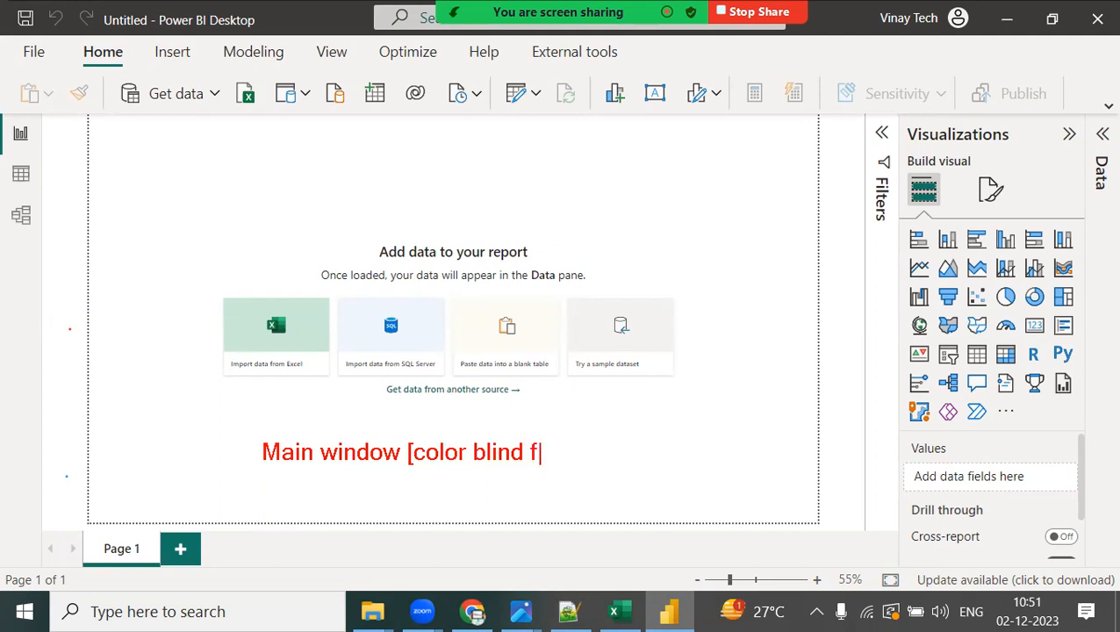
{"action": "key", "text": "BackSpace"}
{"action": "key", "text": "BackSpace"}
{"action": "key", "text": "BackSpace"}
{"action": "key", "text": "BackSpace"}
{"action": "key", "text": "BackSpace"}
{"action": "type", "text": "endly win"}
{"action": "key", "text": "BackSpace"}
{"action": "type", "text": "indow]"}
{"action": "key", "text": "Return"}
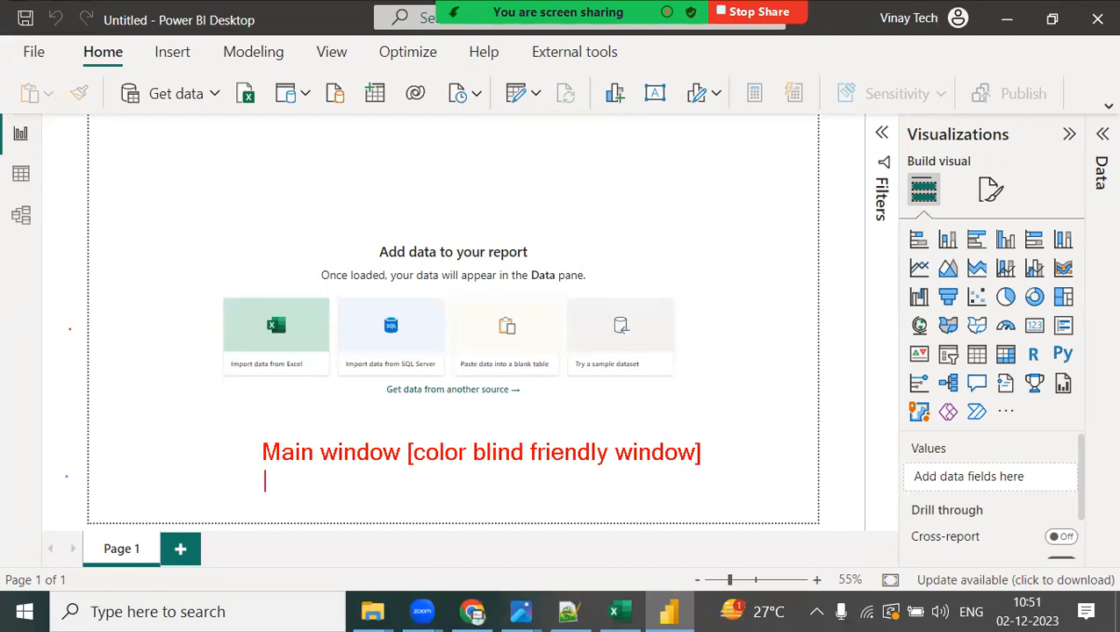
Step: Add the annotation line "-SSBI: Self Service BI" under the main window heading
{"action": "type", "text": "-"}
{"action": "type", "text": "SSB"}
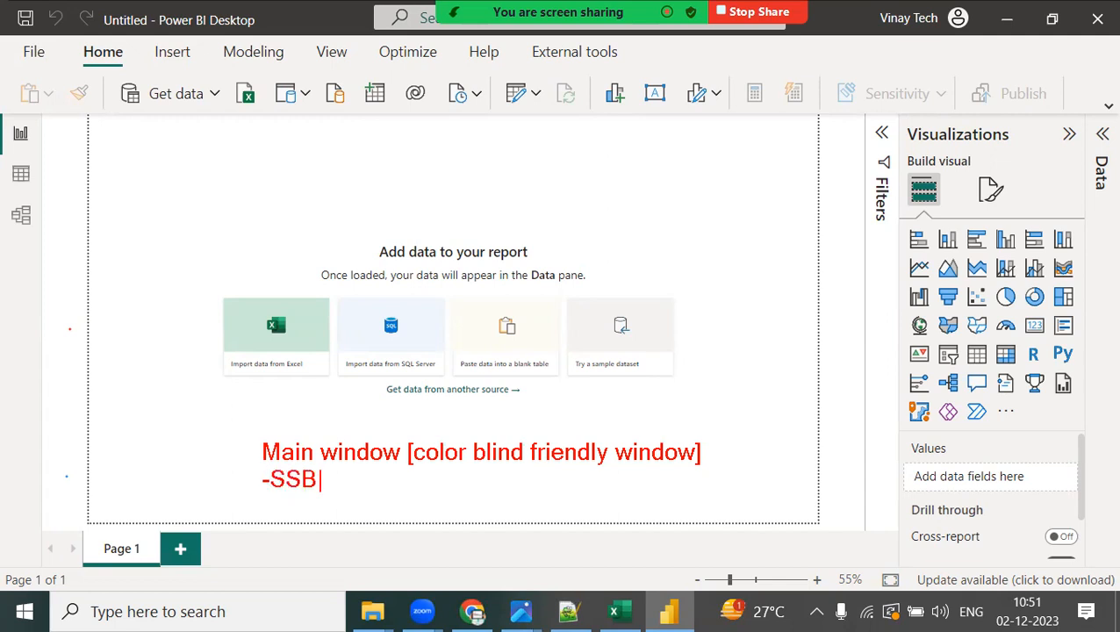
{"action": "type", "text": "I: Self Se"}
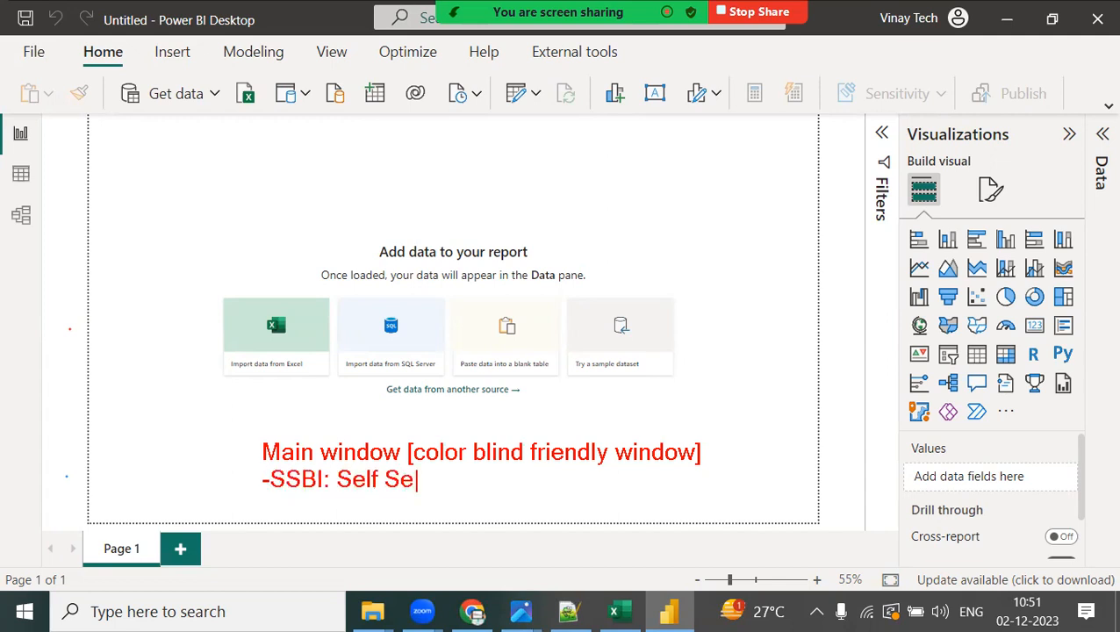
{"action": "type", "text": "rvice BI"}
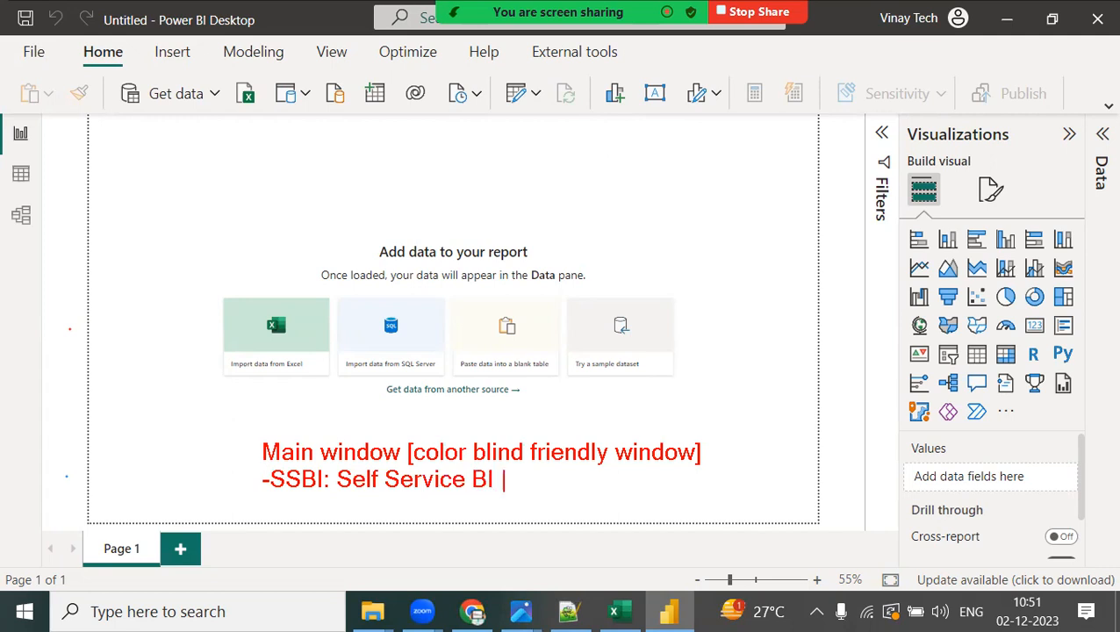
{"action": "key", "text": "Return"}
Step: Add the annotation line "Data->Extract->Transform->Model->Secure>Visualize->BI Data" below the "-SSBI: Self Service BI" line
{"action": "type", "text": "Data->"}
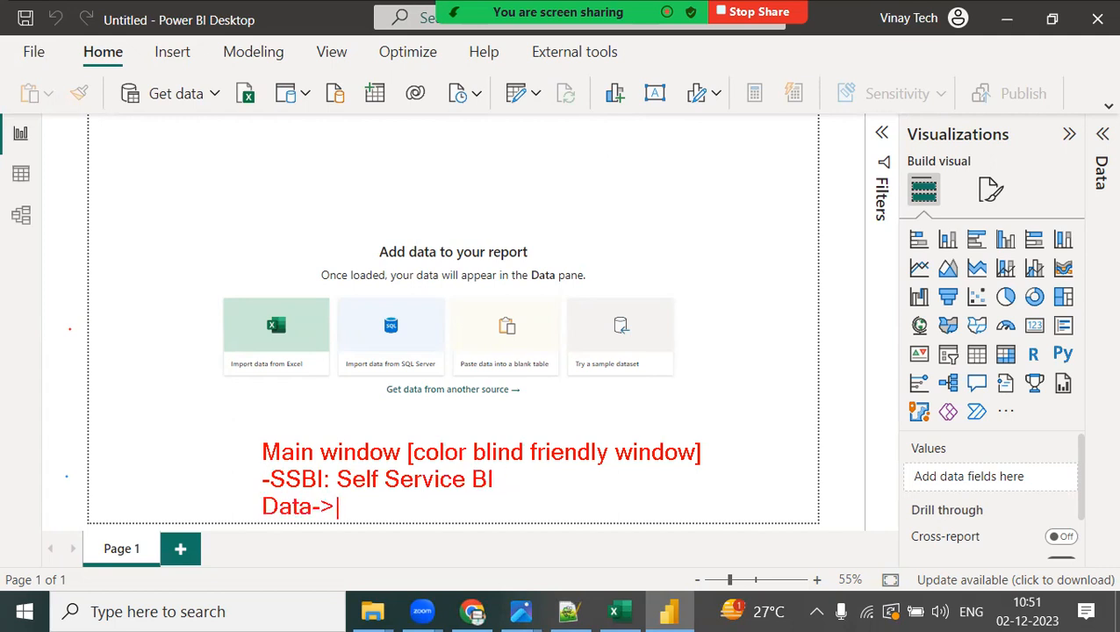
{"action": "type", "text": "Extract->"}
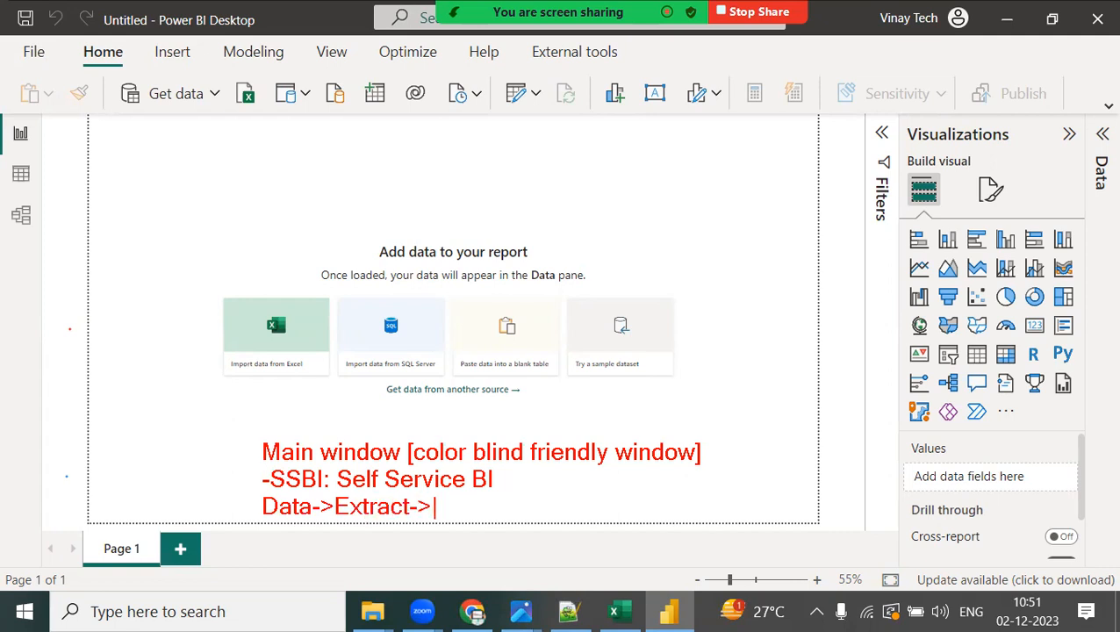
{"action": "type", "text": "Transform->Moe"}
{"action": "key", "text": "BackSpace"}
{"action": "type", "text": "d"}
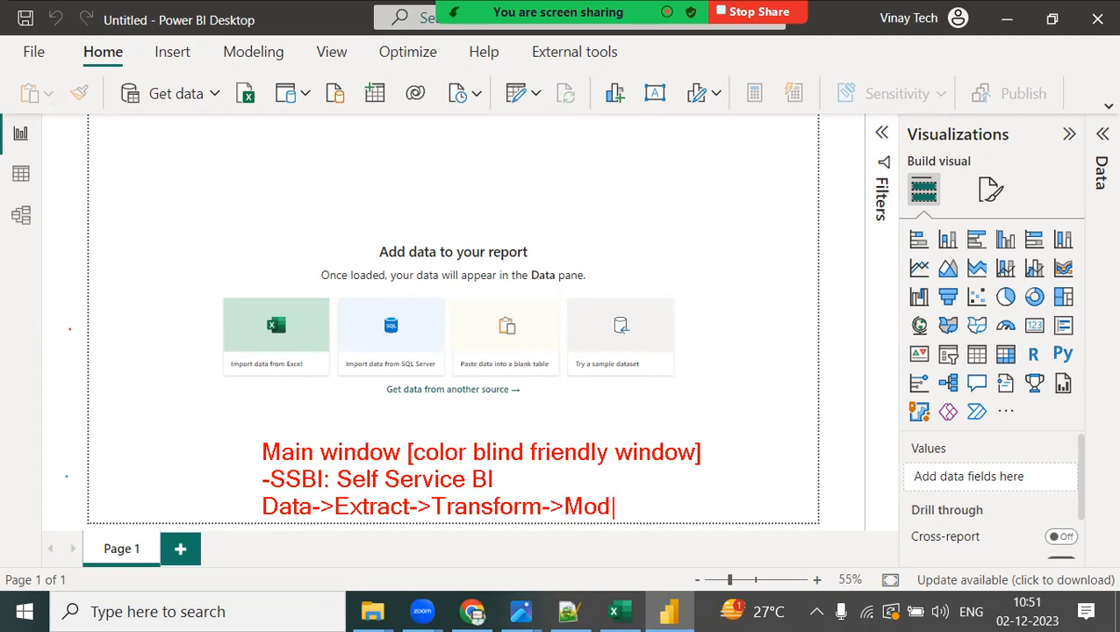
{"action": "type", "text": "el->Secure"}
{"action": "key", "text": "BackSpace"}
{"action": "key", "text": "BackSpace"}
{"action": "key", "text": "BackSpace"}
{"action": "key", "text": "BackSpace"}
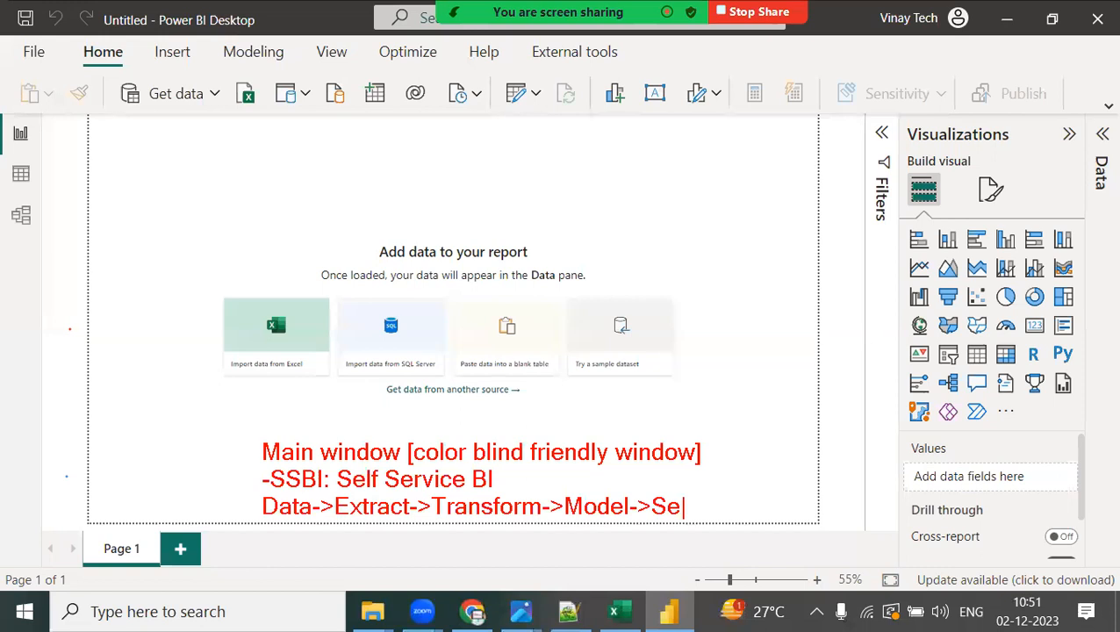
{"action": "type", "text": "cure>"}
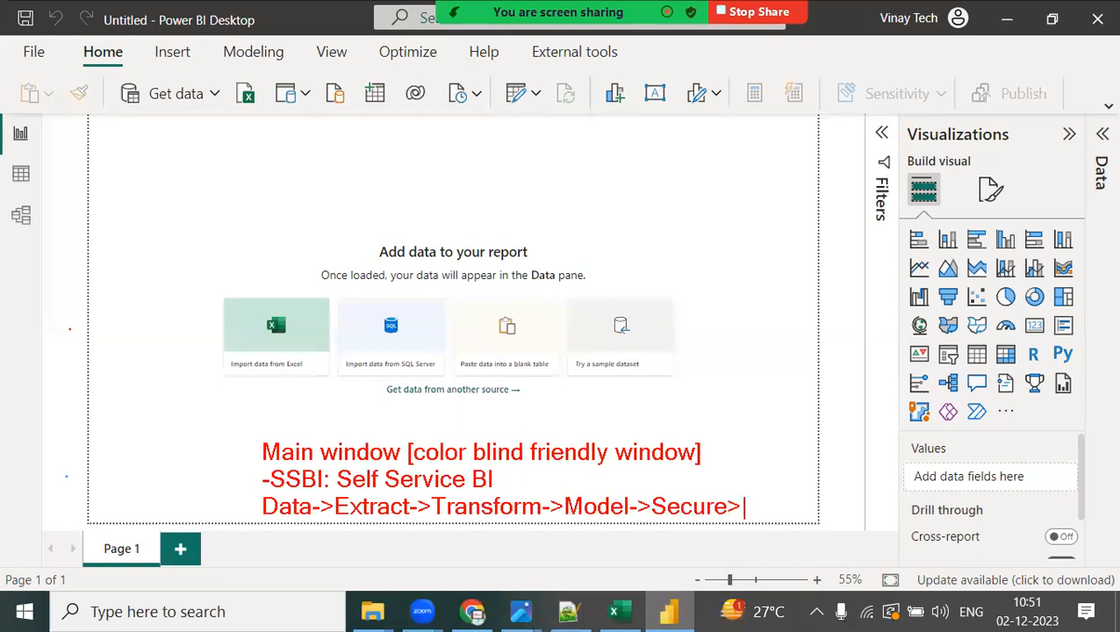
{"action": "type", "text": "Visua"}
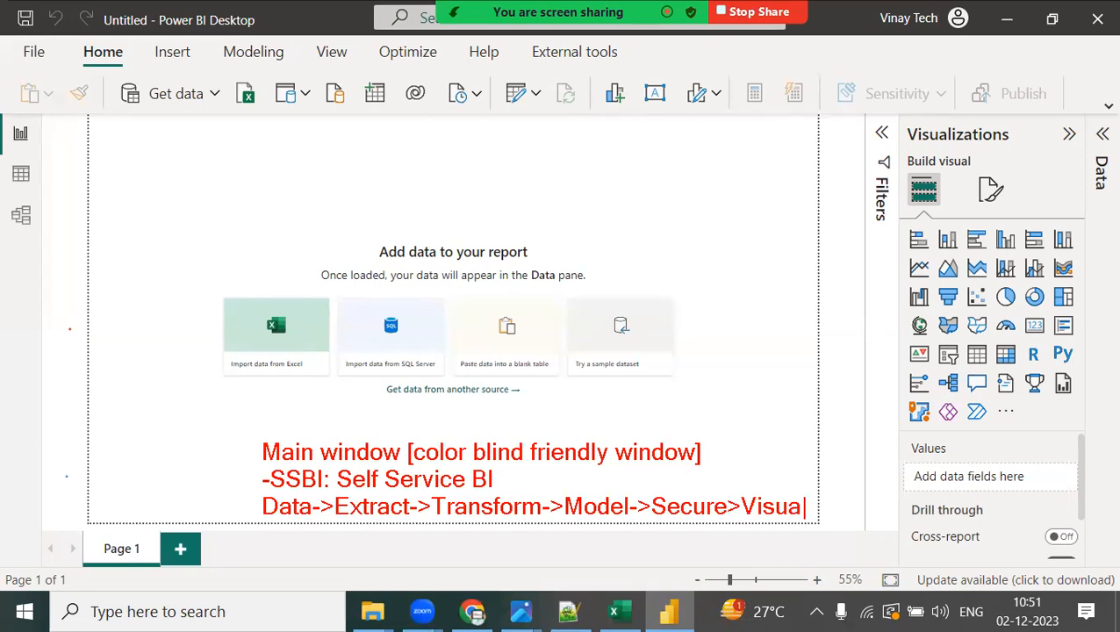
{"action": "type", "text": "lize->BI D"}
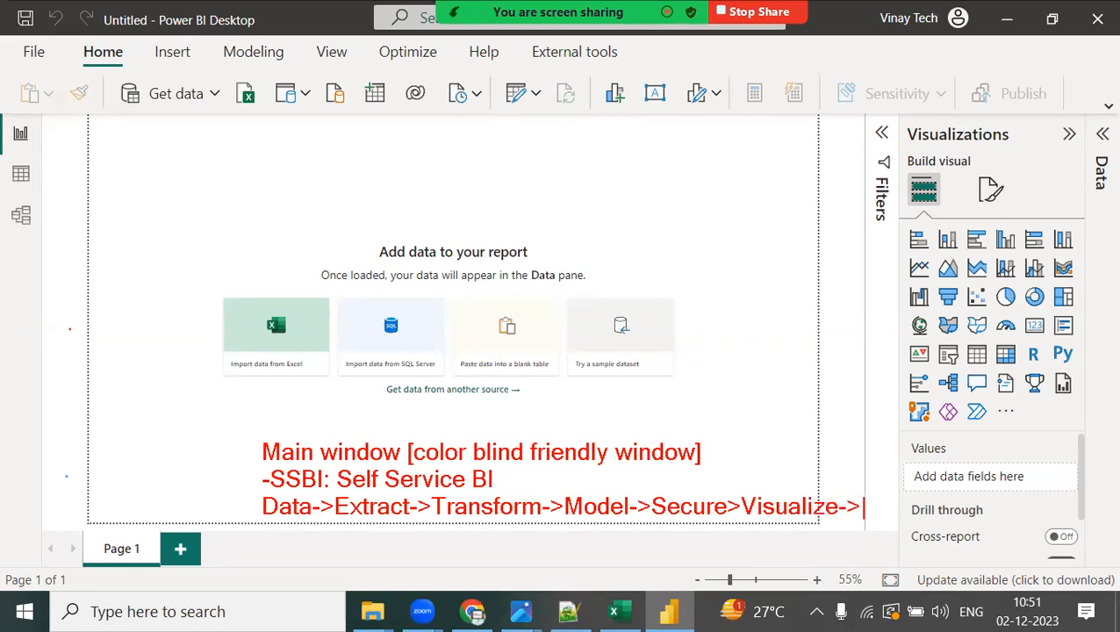
{"action": "type", "text": "ata"}
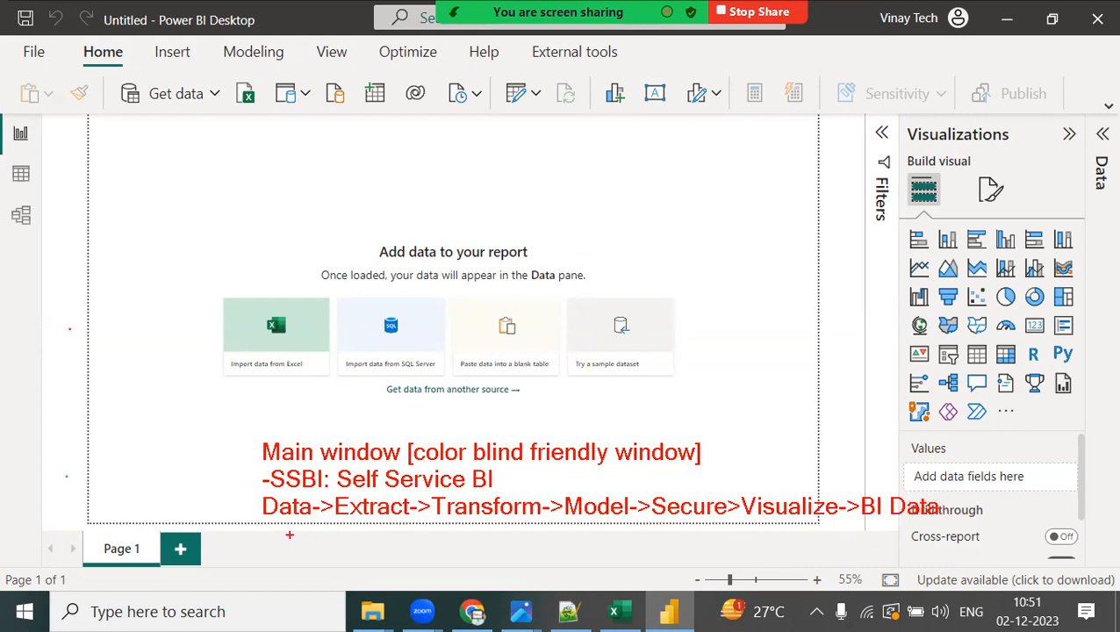
Step: Mark up the workflow line in red: arrow under Data, Extract through Visualize underlined with handwritten "process [SSBI]", and BI Data underlined with "Report"
{"action": "left_click_drag", "start_coordinate": [333, 525], "coordinate": [811, 525]}
{"action": "mouse_move", "coordinate": [281, 535]}
{"action": "left_mouse_down"}
{"action": "mouse_move", "coordinate": [286, 563]}
{"action": "mouse_move", "coordinate": [315, 538]}
{"action": "left_mouse_up"}
{"action": "mouse_move", "coordinate": [510, 536]}
{"action": "left_mouse_down"}
{"action": "mouse_move", "coordinate": [507, 556]}
{"action": "mouse_move", "coordinate": [533, 537]}
{"action": "mouse_move", "coordinate": [552, 558]}
{"action": "mouse_move", "coordinate": [601, 551]}
{"action": "mouse_move", "coordinate": [604, 565]}
{"action": "left_mouse_up"}
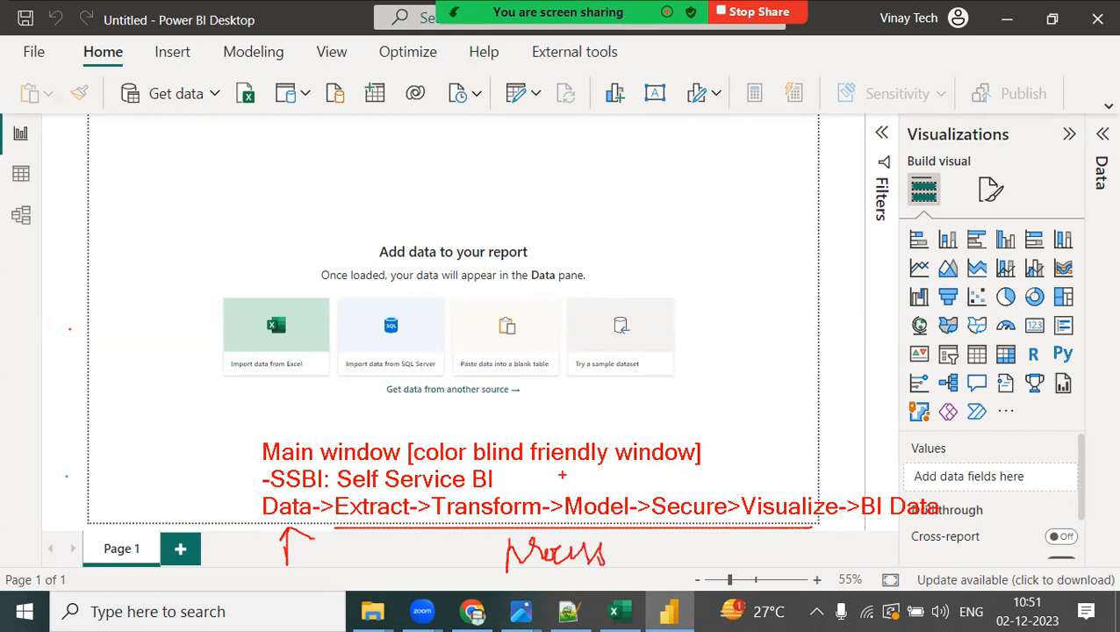
{"action": "mouse_move", "coordinate": [843, 524]}
{"action": "left_mouse_down"}
{"action": "mouse_move", "coordinate": [935, 525]}
{"action": "mouse_move", "coordinate": [876, 562]}
{"action": "mouse_move", "coordinate": [936, 557]}
{"action": "mouse_move", "coordinate": [952, 534]}
{"action": "mouse_move", "coordinate": [973, 551]}
{"action": "left_mouse_up"}
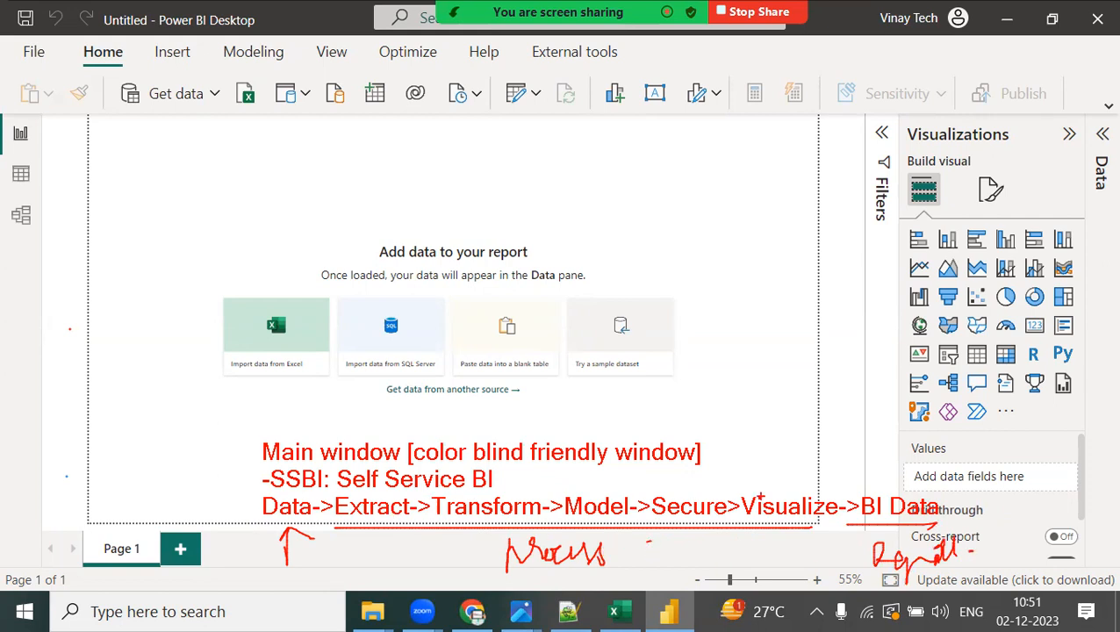
{"action": "mouse_move", "coordinate": [659, 539]}
{"action": "left_mouse_down"}
{"action": "mouse_move", "coordinate": [640, 549]}
{"action": "mouse_move", "coordinate": [665, 571]}
{"action": "left_mouse_up"}
{"action": "mouse_move", "coordinate": [704, 538]}
{"action": "left_mouse_down"}
{"action": "mouse_move", "coordinate": [686, 562]}
{"action": "mouse_move", "coordinate": [748, 565]}
{"action": "left_mouse_up"}
{"action": "mouse_move", "coordinate": [760, 537]}
{"action": "left_mouse_down"}
{"action": "mouse_move", "coordinate": [762, 554]}
{"action": "mouse_move", "coordinate": [783, 544]}
{"action": "mouse_move", "coordinate": [749, 579]}
{"action": "left_mouse_up"}
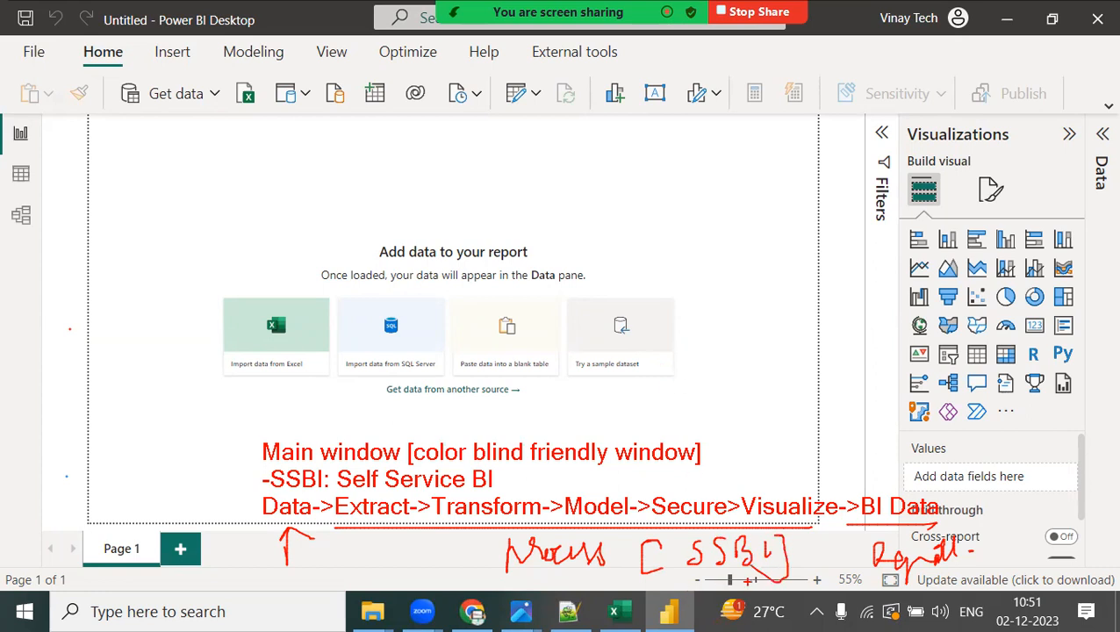
Step: Number the Extract, Transform, Model, Secure and Visualize stages 1 to 5 in blue below the workflow line
{"action": "key", "text": "b"}
{"action": "left_click_drag", "start_coordinate": [361, 527], "coordinate": [361, 544]}
{"action": "mouse_move", "coordinate": [447, 519]}
{"action": "left_mouse_down"}
{"action": "mouse_move", "coordinate": [446, 537]}
{"action": "mouse_move", "coordinate": [488, 537]}
{"action": "left_mouse_up"}
{"action": "left_click_drag", "start_coordinate": [356, 529], "coordinate": [360, 524]}
{"action": "mouse_move", "coordinate": [576, 518]}
{"action": "left_mouse_down"}
{"action": "mouse_move", "coordinate": [588, 532]}
{"action": "mouse_move", "coordinate": [581, 547]}
{"action": "left_mouse_up"}
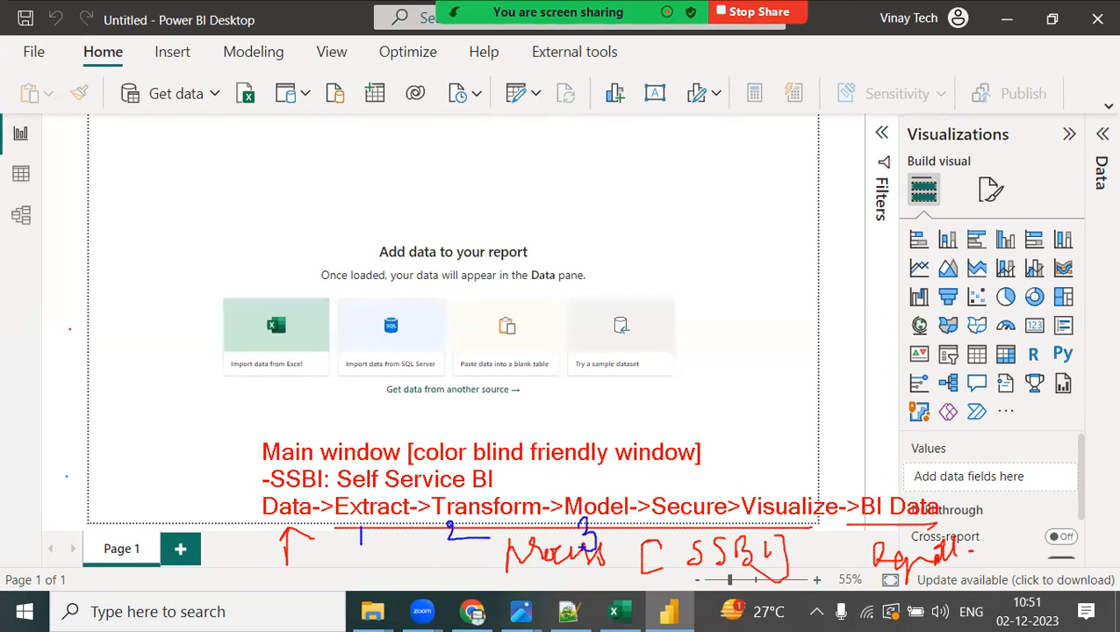
{"action": "left_click_drag", "start_coordinate": [675, 517], "coordinate": [691, 560]}
{"action": "mouse_move", "coordinate": [790, 524]}
{"action": "left_mouse_down"}
{"action": "mouse_move", "coordinate": [804, 534]}
{"action": "mouse_move", "coordinate": [797, 555]}
{"action": "mouse_move", "coordinate": [813, 525]}
{"action": "left_mouse_up"}
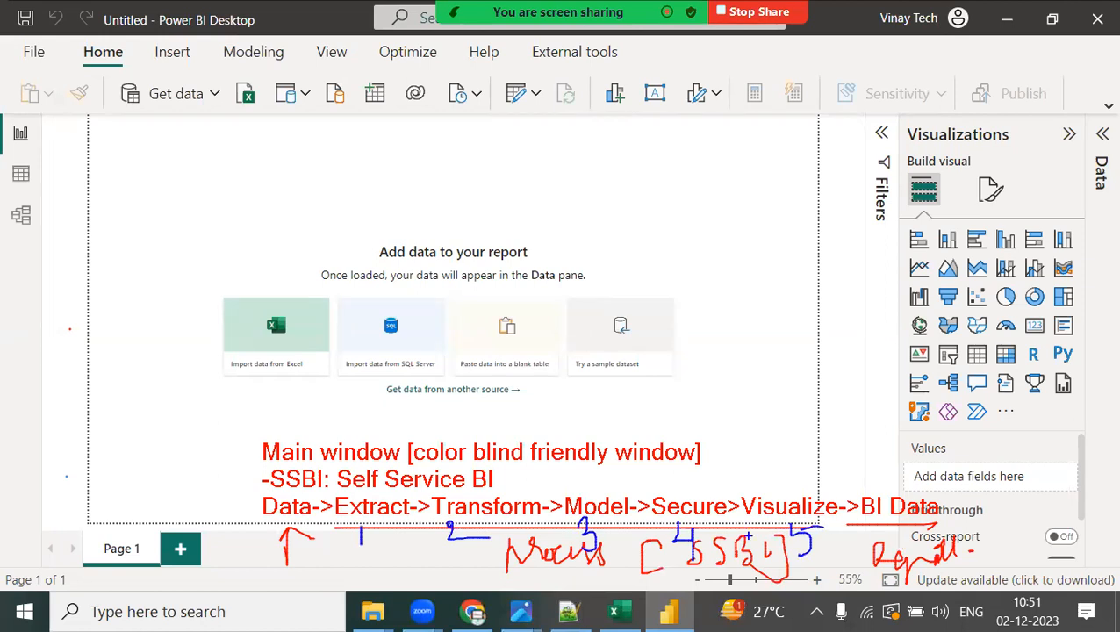
Step: Write matching blue numbers in the window: 1 at Get data, 2 at Transform data, 3 at Model view, 4 at Modeling, 5 on the canvas
{"action": "left_click_drag", "start_coordinate": [191, 104], "coordinate": [188, 124]}
{"action": "left_click_drag", "start_coordinate": [516, 103], "coordinate": [555, 104]}
{"action": "mouse_move", "coordinate": [41, 221]}
{"action": "left_mouse_down"}
{"action": "mouse_move", "coordinate": [55, 218]}
{"action": "mouse_move", "coordinate": [33, 233]}
{"action": "left_mouse_up"}
{"action": "mouse_move", "coordinate": [265, 55]}
{"action": "left_mouse_down"}
{"action": "mouse_move", "coordinate": [281, 67]}
{"action": "mouse_move", "coordinate": [279, 88]}
{"action": "left_mouse_up"}
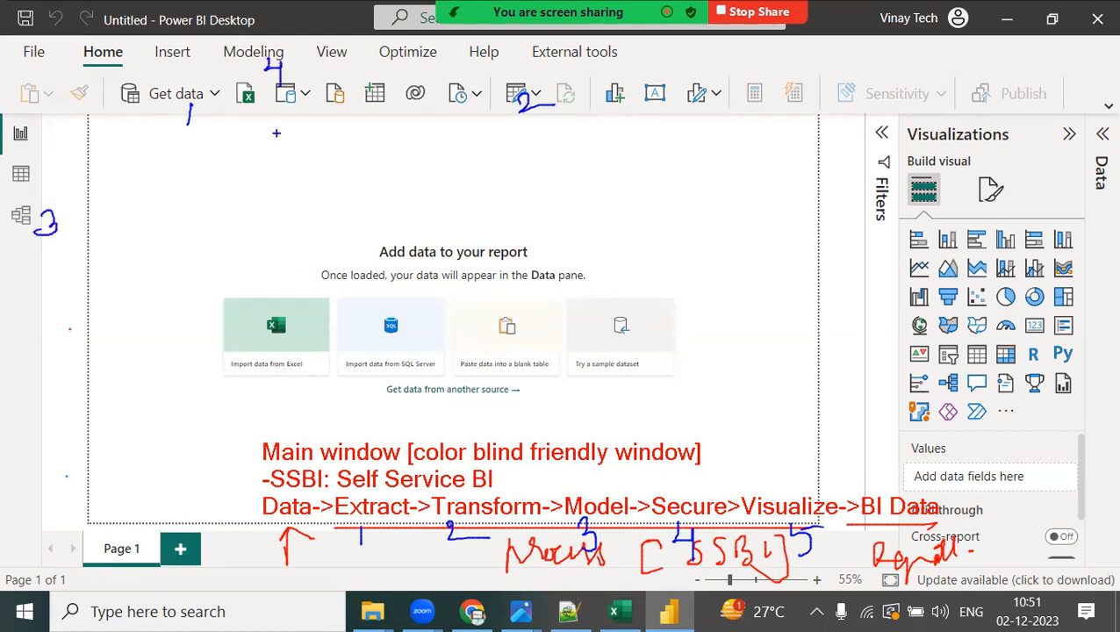
{"action": "mouse_move", "coordinate": [249, 223]}
{"action": "left_mouse_down"}
{"action": "mouse_move", "coordinate": [261, 248]}
{"action": "mouse_move", "coordinate": [273, 212]}
{"action": "left_mouse_up"}
Step: Circle the save icon in blue and label it "quick save" in yellow, and mark the window title with the yellow label "title"
{"action": "mouse_move", "coordinate": [37, 5]}
{"action": "left_mouse_down"}
{"action": "mouse_move", "coordinate": [39, 34]}
{"action": "mouse_move", "coordinate": [53, 11]}
{"action": "left_mouse_up"}
{"action": "type", "text": "quick "}
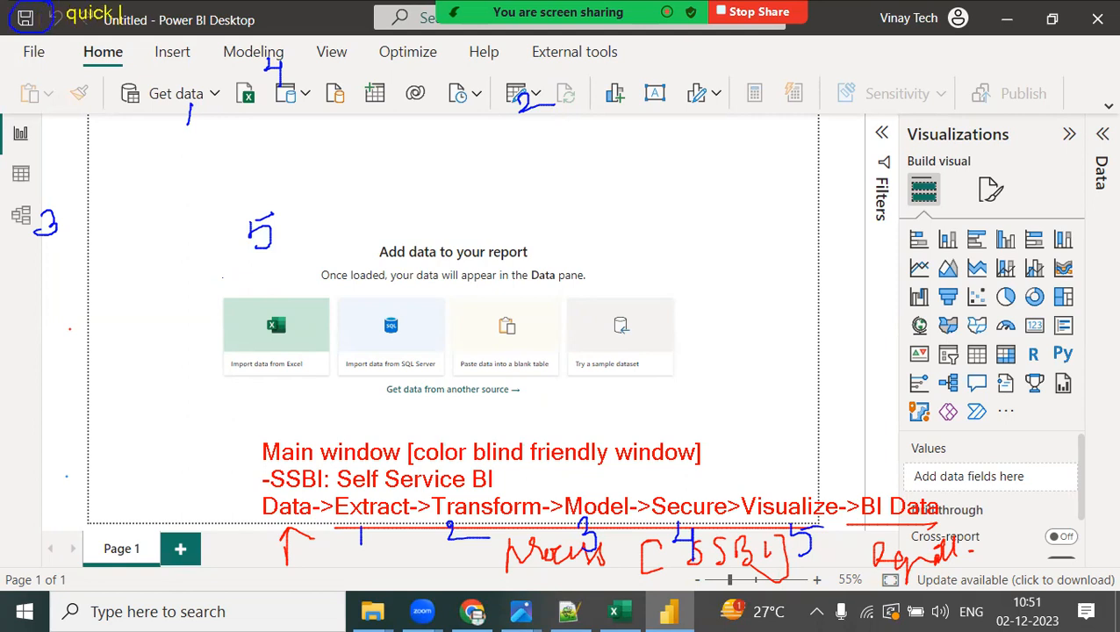
{"action": "type", "text": "save"}
{"action": "left_click_drag", "start_coordinate": [251, 25], "coordinate": [268, 10]}
{"action": "type", "text": "title"}
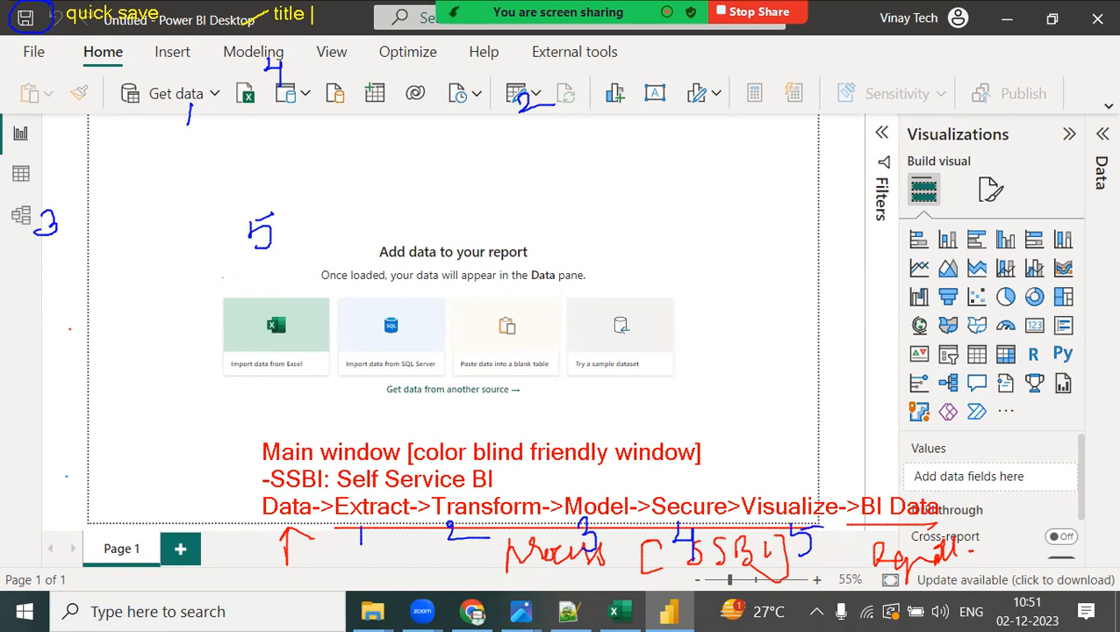
Step: Add the yellow labels "user" beside the account name and "min", "max" and "close" at the window controls
{"action": "left_click", "coordinate": [840, 14]}
{"action": "type", "text": "user"}
{"action": "left_click", "coordinate": [983, 15]}
{"action": "type", "text": "min"}
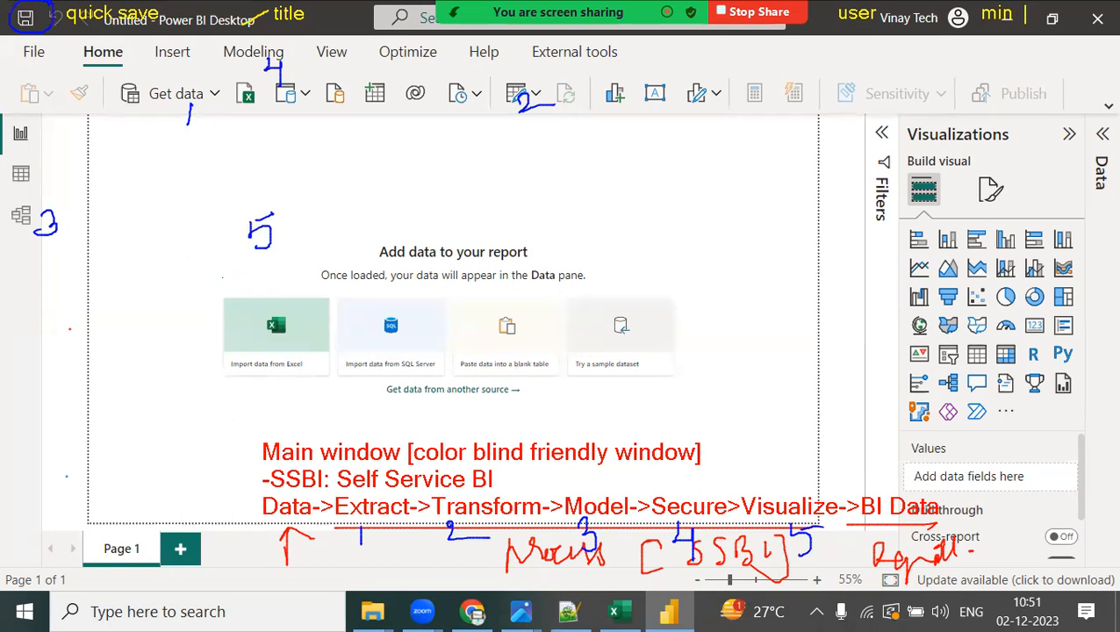
{"action": "type", "text": " max"}
{"action": "key", "text": "BackSpace"}
{"action": "type", "text": "x close"}
Step: Box the ribbon tabs in red with the label "Menu tabs", and circle Home with its commands labelled "home ribbon options"
{"action": "mouse_move", "coordinate": [3, 35]}
{"action": "left_mouse_down"}
{"action": "mouse_move", "coordinate": [186, 67]}
{"action": "mouse_move", "coordinate": [687, 72]}
{"action": "left_mouse_up"}
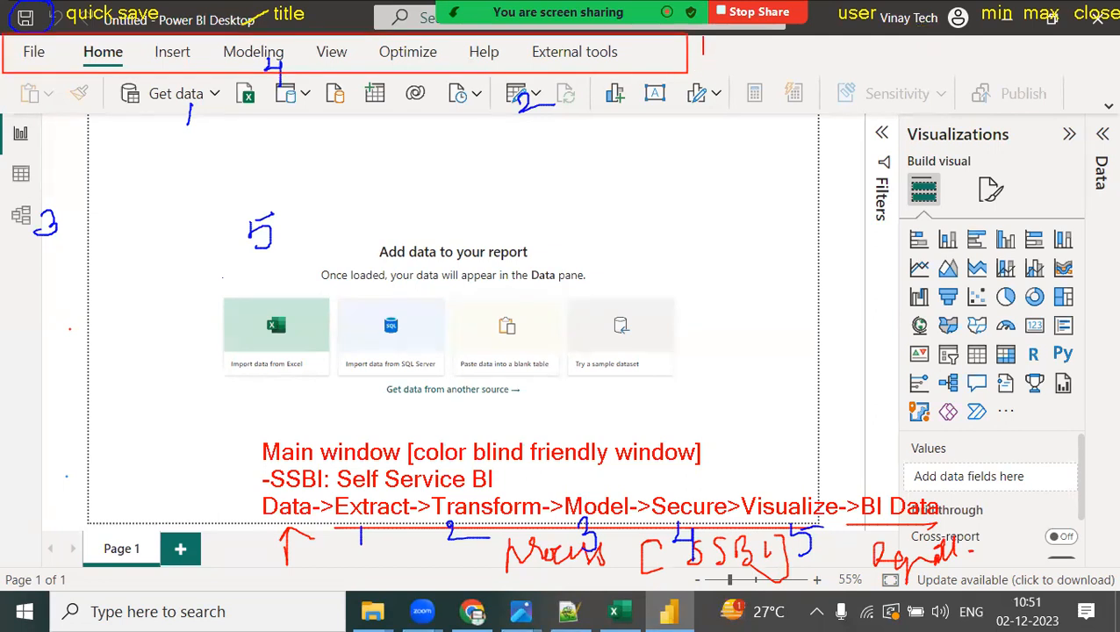
{"action": "type", "text": "Menu tabs"}
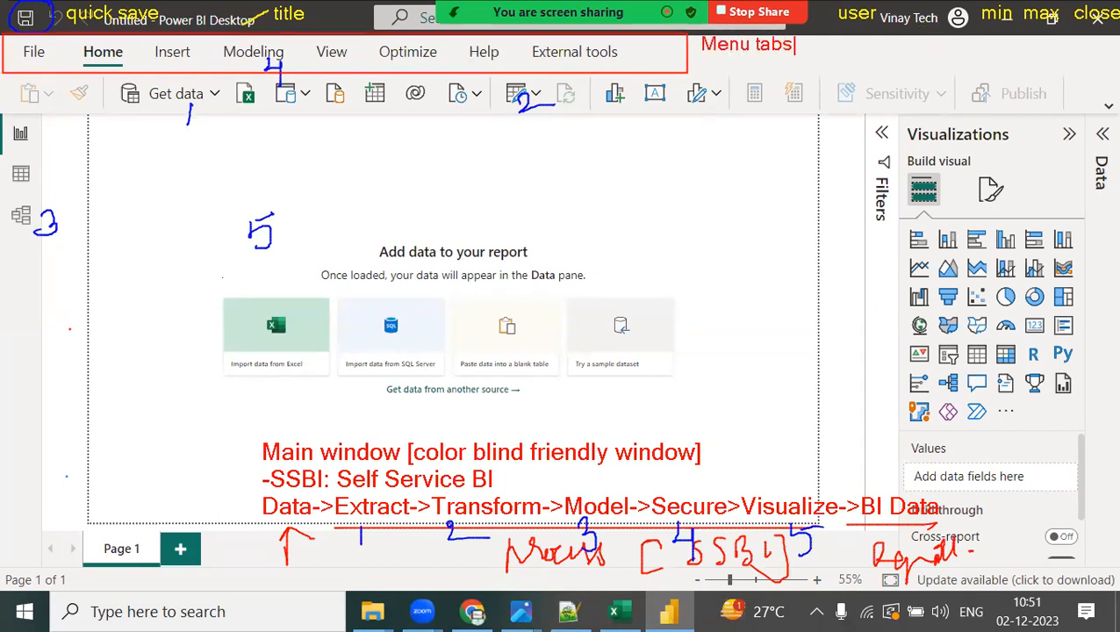
{"action": "mouse_move", "coordinate": [131, 39]}
{"action": "left_mouse_down"}
{"action": "mouse_move", "coordinate": [77, 36]}
{"action": "mouse_move", "coordinate": [121, 77]}
{"action": "mouse_move", "coordinate": [132, 39]}
{"action": "left_mouse_up"}
{"action": "mouse_move", "coordinate": [748, 98]}
{"action": "left_mouse_down"}
{"action": "mouse_move", "coordinate": [809, 71]}
{"action": "mouse_move", "coordinate": [824, 45]}
{"action": "left_mouse_up"}
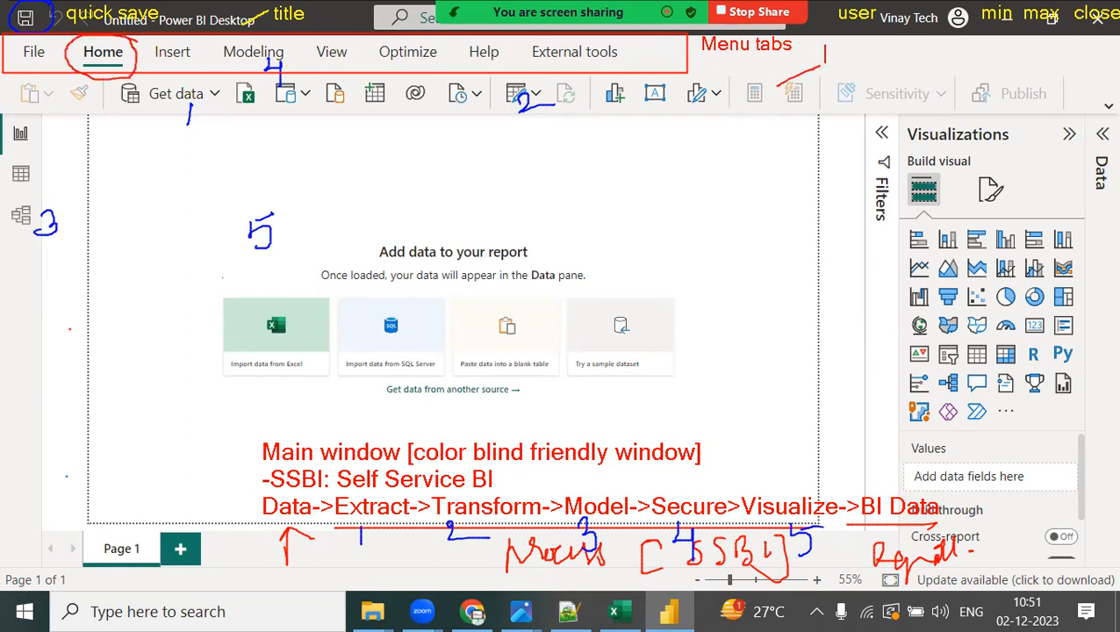
{"action": "type", "text": "home ribbon"}
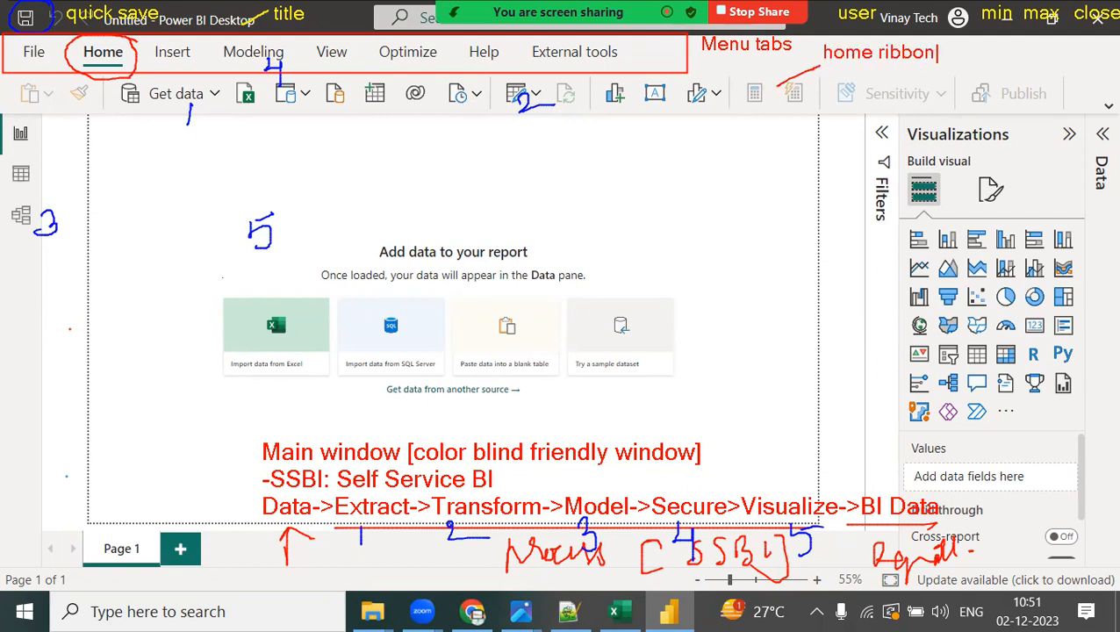
{"action": "type", "text": " options"}
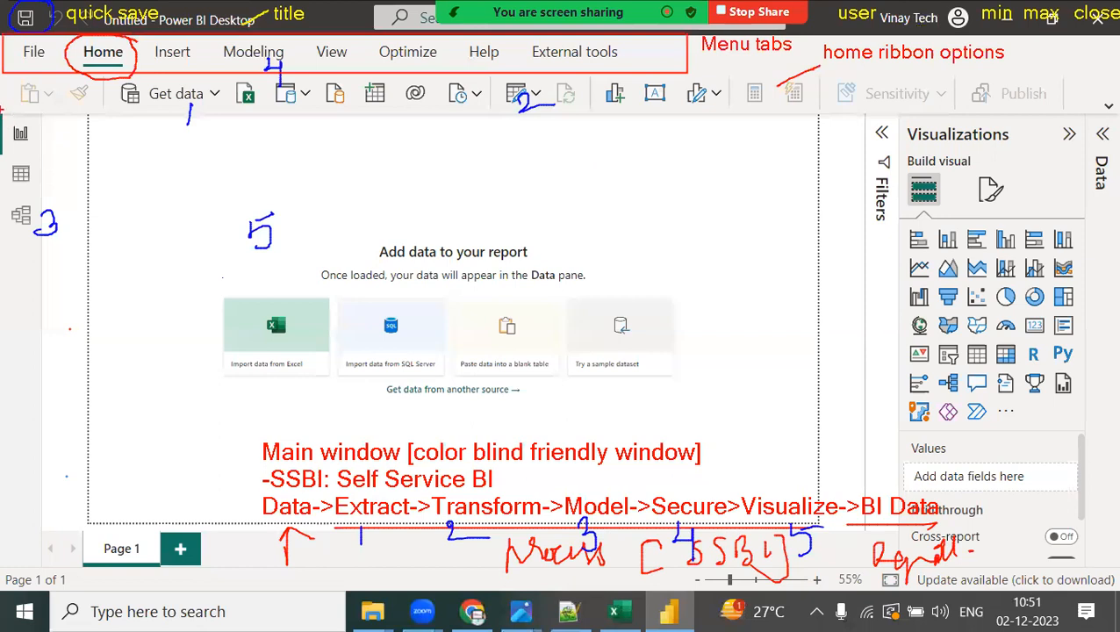
Step: Box the three view icons in red with the label "Views" and draw a pointer line from each icon onto the canvas
{"action": "mouse_move", "coordinate": [2, 109]}
{"action": "left_mouse_down"}
{"action": "mouse_move", "coordinate": [21, 209]}
{"action": "mouse_move", "coordinate": [59, 256]}
{"action": "mouse_move", "coordinate": [9, 286]}
{"action": "left_mouse_up"}
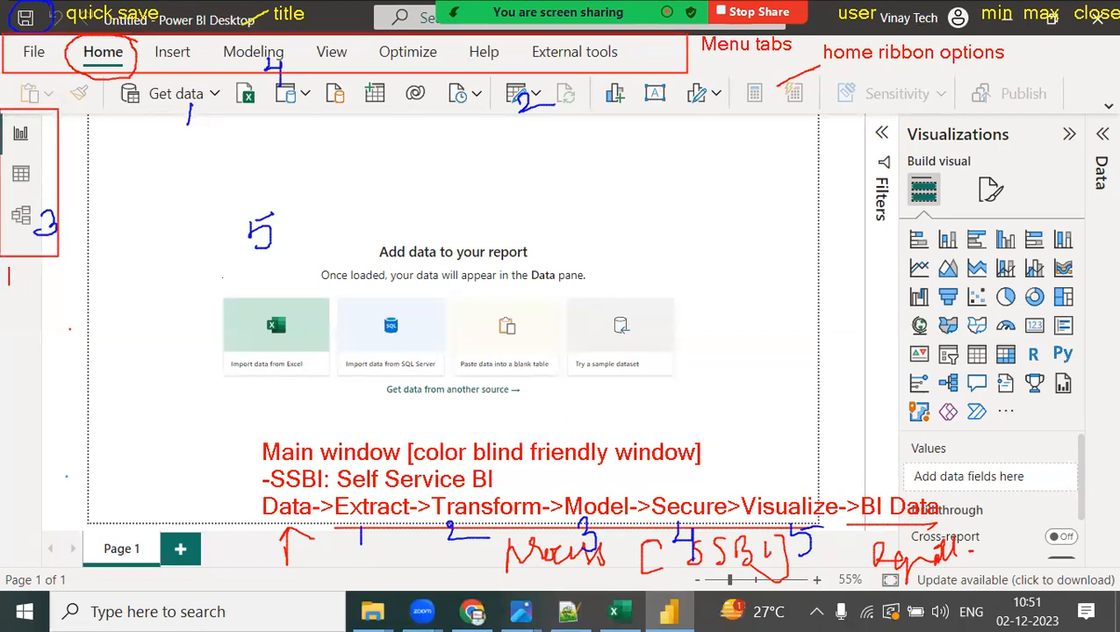
{"action": "type", "text": "Views"}
{"action": "left_click_drag", "start_coordinate": [33, 138], "coordinate": [126, 132]}
{"action": "left_click_drag", "start_coordinate": [38, 181], "coordinate": [134, 186]}
{"action": "left_click_drag", "start_coordinate": [22, 214], "coordinate": [121, 219]}
Step: Label the three view pointer lines "Report view", "Grid view" and "Model view [relationship view]" in red
{"action": "left_click_drag", "start_coordinate": [133, 125], "coordinate": [133, 144]}
{"action": "type", "text": "Report view"}
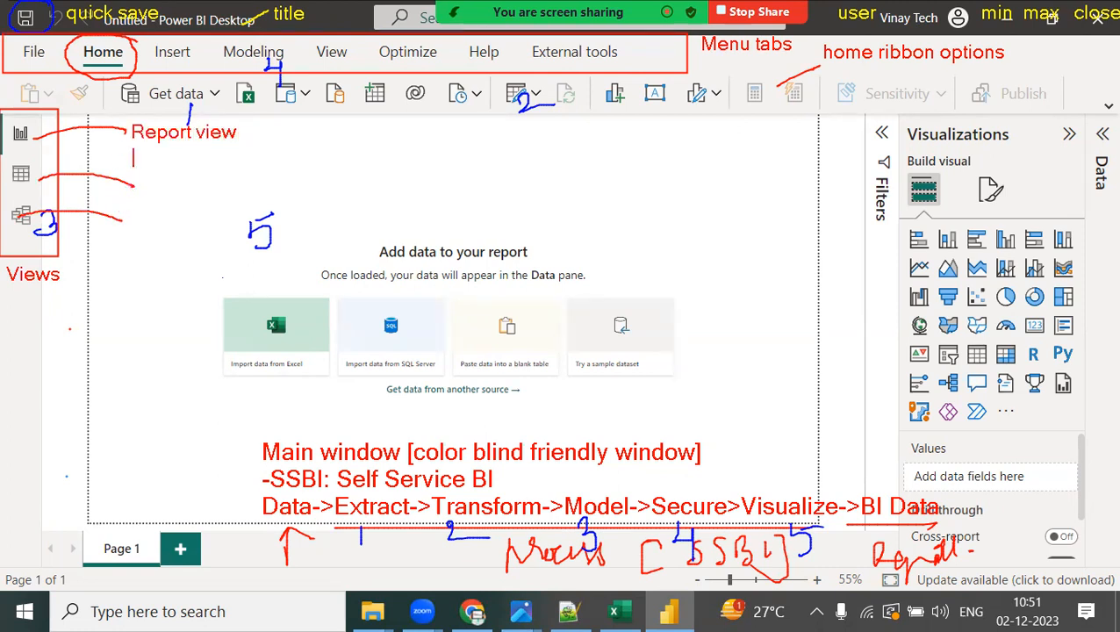
{"action": "left_click_drag", "start_coordinate": [133, 174], "coordinate": [134, 188]}
{"action": "type", "text": "Grid view"}
{"action": "key", "text": "Return"}
{"action": "key", "text": "Return"}
{"action": "type", "text": "Model view"}
{"action": "key", "text": "Return"}
{"action": "type", "text": "[r"}
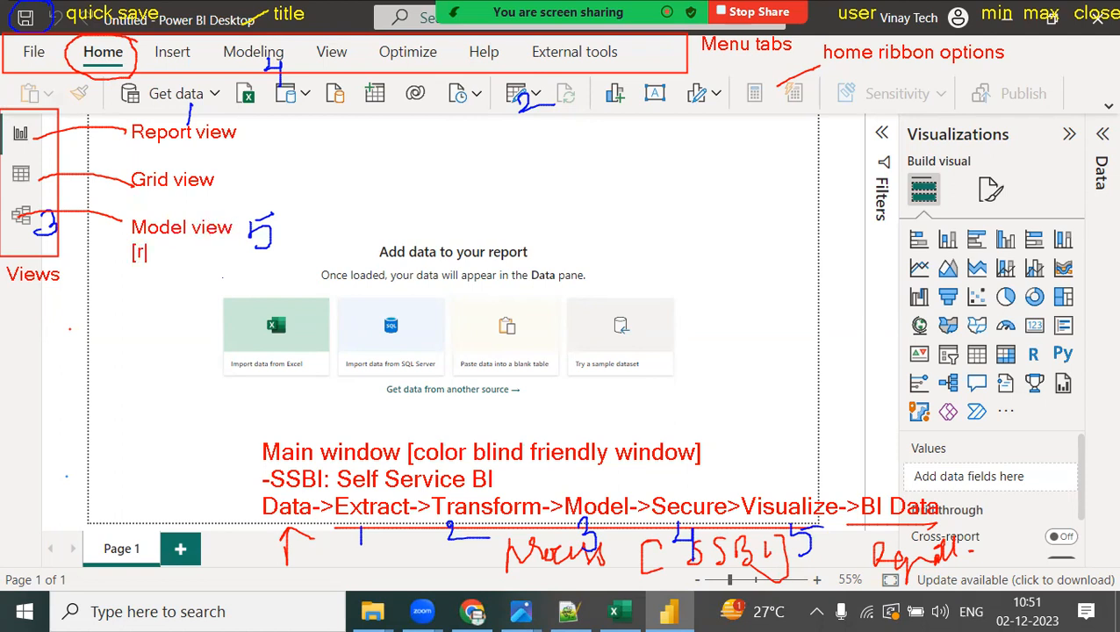
{"action": "type", "text": "elationship"}
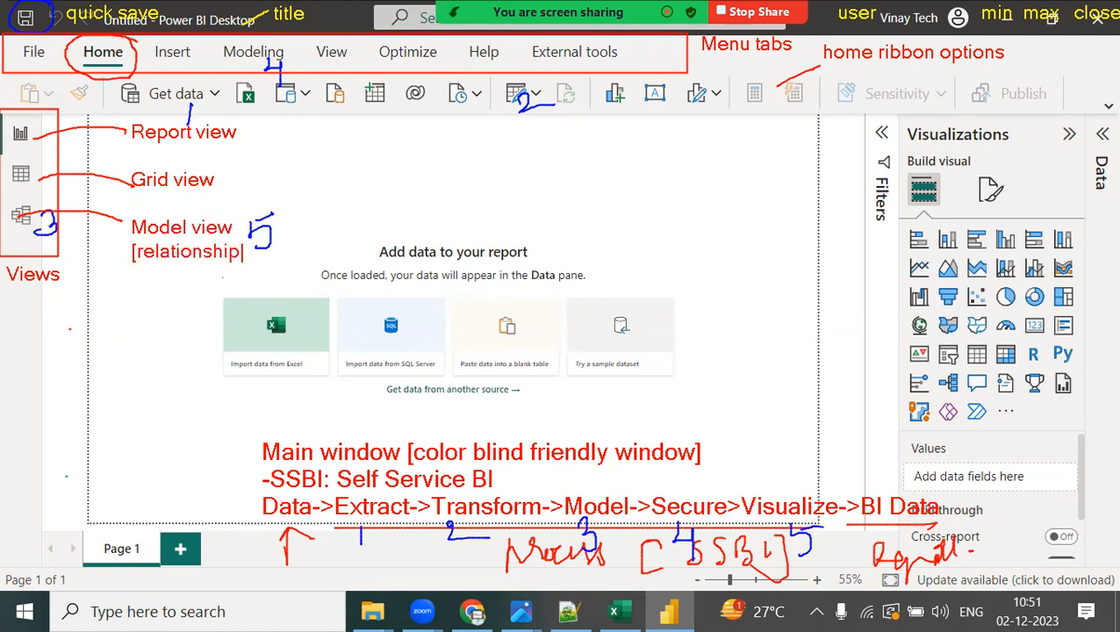
{"action": "type", "text": " view]"}
Step: Describe the views beside their labels: ":Report Visuals+Data" for Report, ": We will see the data" for Grid, and ": Establish relationships" for Model
{"action": "type", "text": ":Report Visuas"}
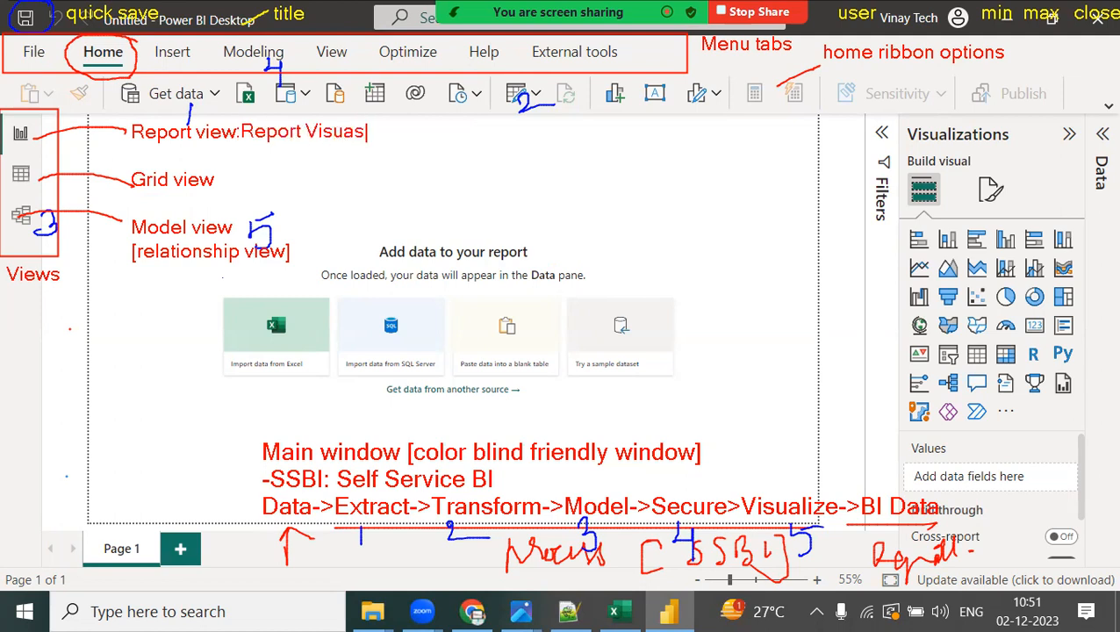
{"action": "key", "text": "BackSpace"}
{"action": "type", "text": "ls+Data"}
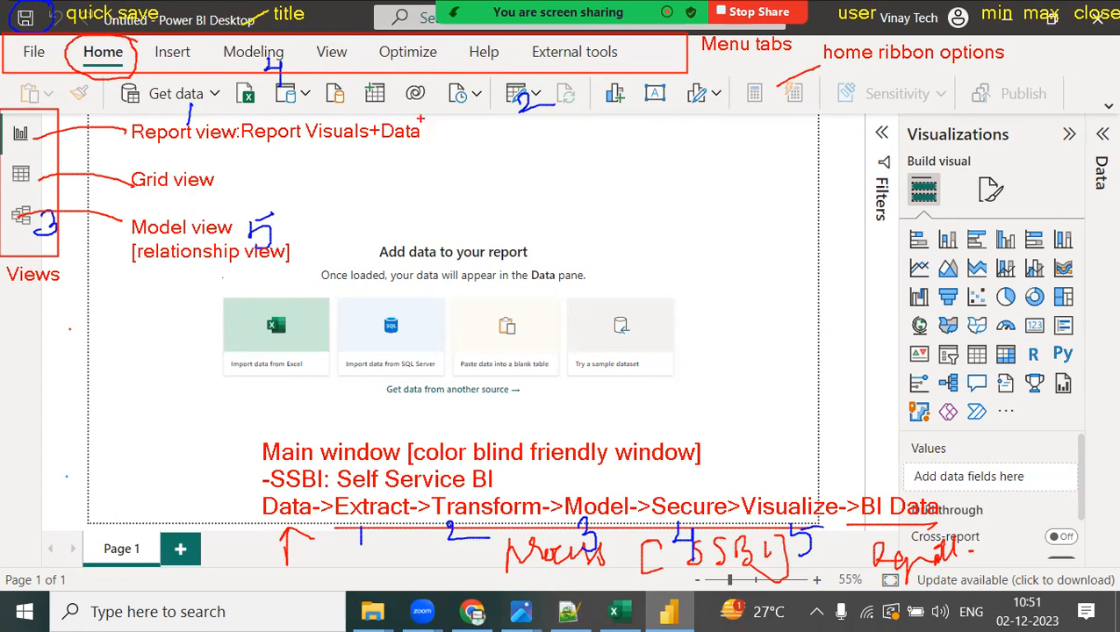
{"action": "left_click", "coordinate": [218, 180]}
{"action": "type", "text": ": We will see the data"}
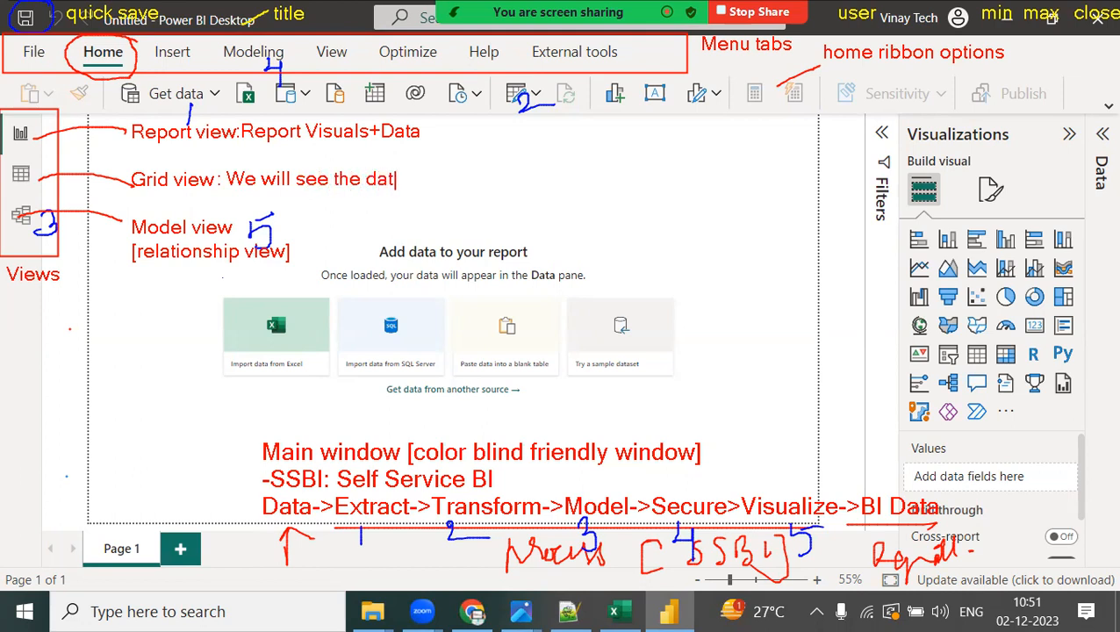
{"action": "left_click", "coordinate": [280, 229]}
{"action": "type", "text": ": Establish re"}
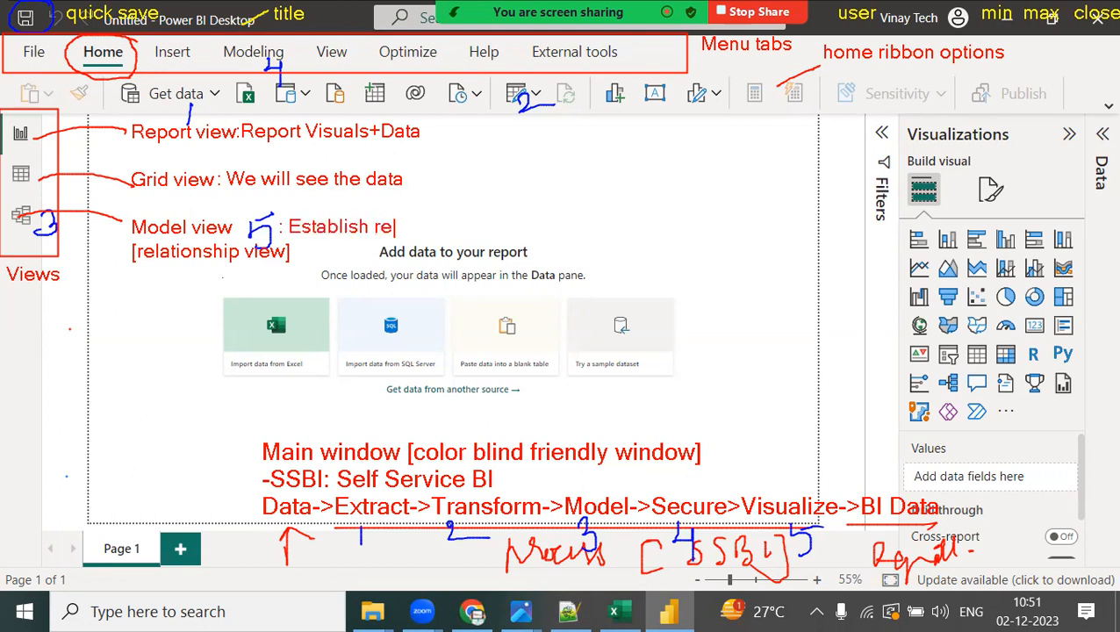
{"action": "type", "text": "lationships"}
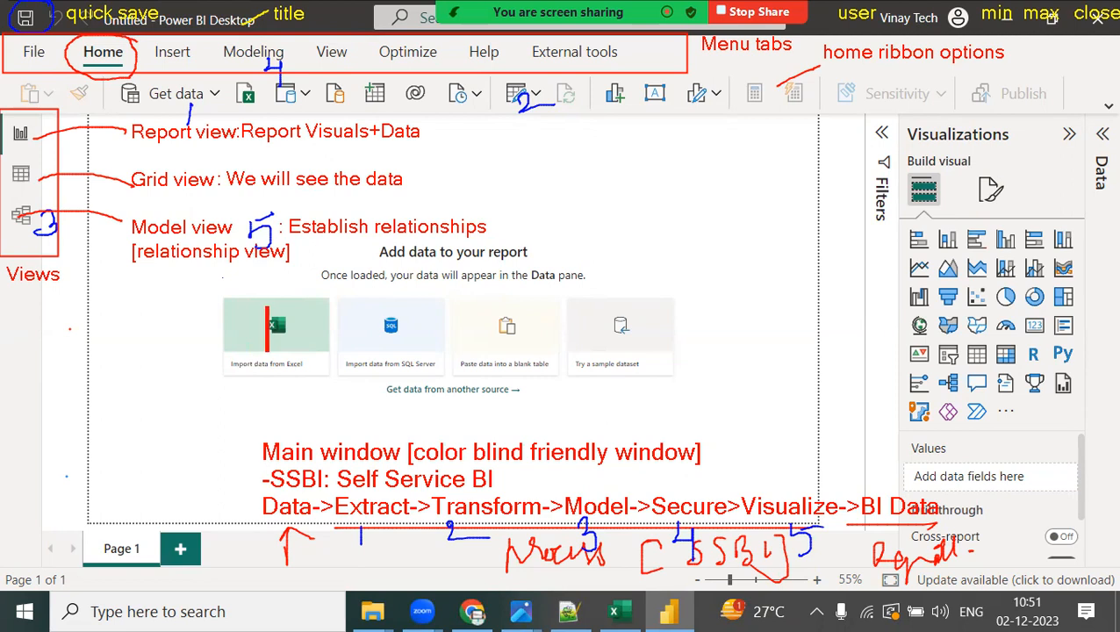
Step: Write "Can vas" and "Report view" in large red text over the data source tiles on the canvas
{"action": "type", "text": "Can vas"}
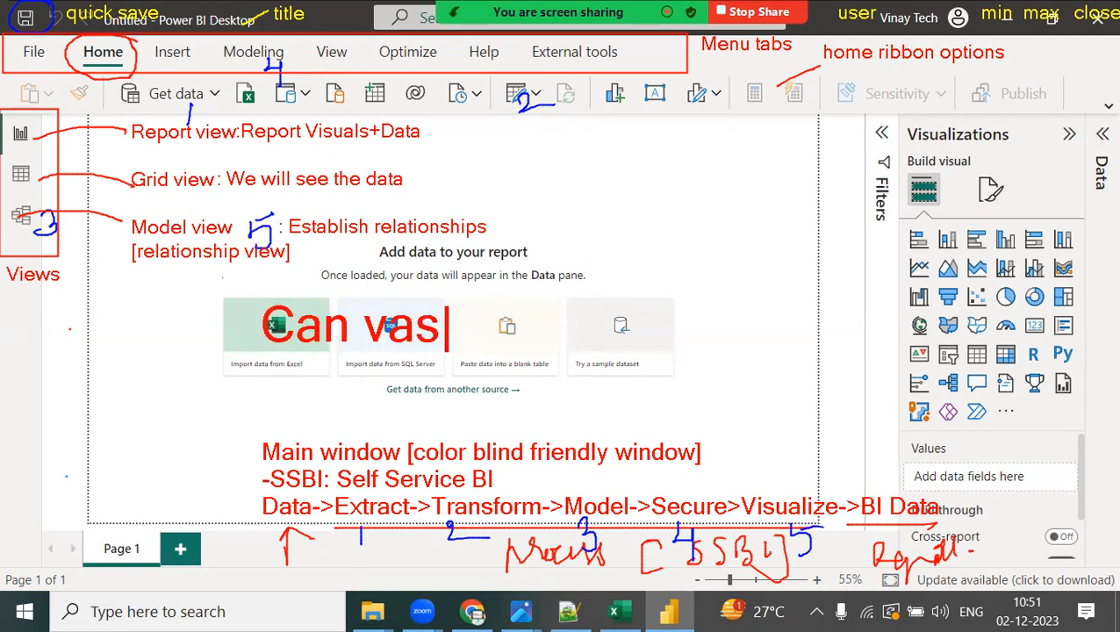
{"action": "key", "text": "Return"}
{"action": "type", "text": "Report view"}
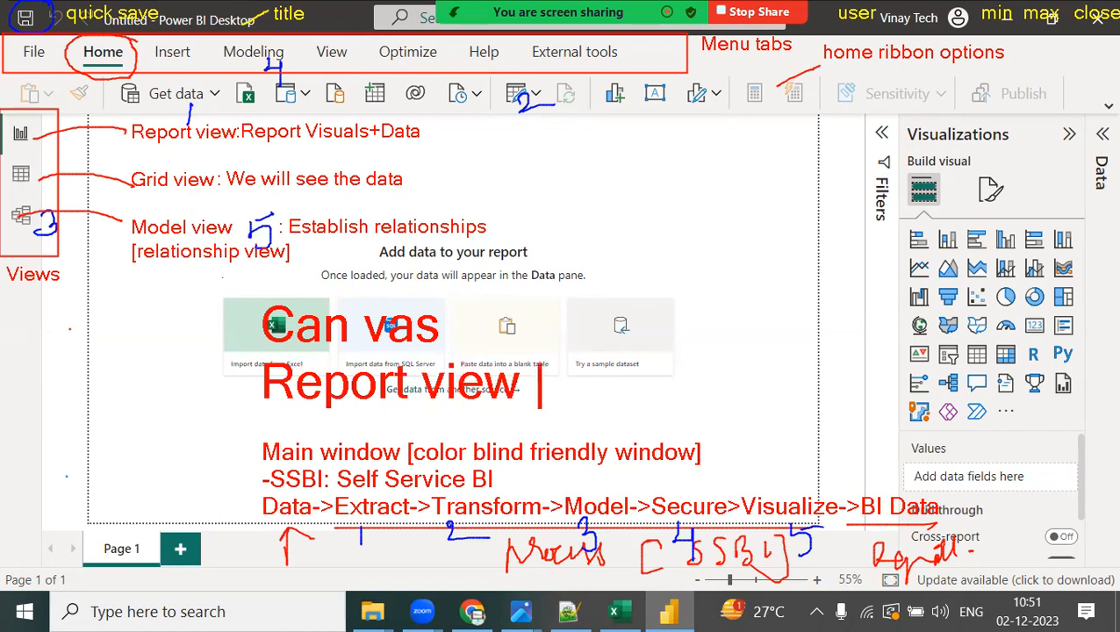
{"action": "key", "text": "Escape"}
Step: Draw a red pointer line from the Filters pane and label it "filter pane" with "[filter optoons]" on the line below
{"action": "left_click_drag", "start_coordinate": [865, 165], "coordinate": [793, 173]}
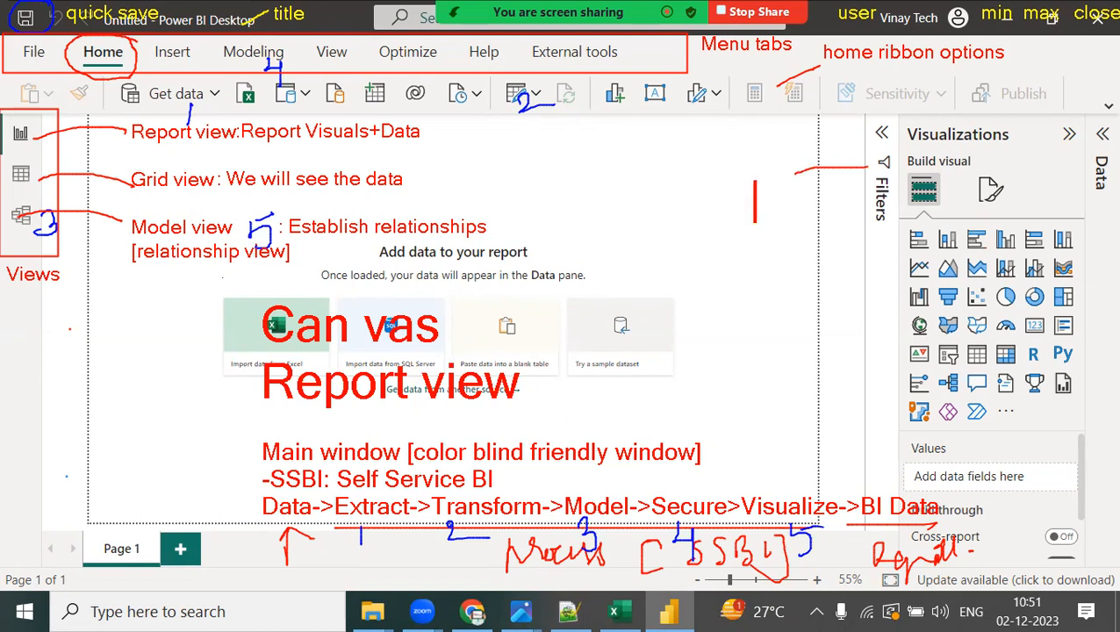
{"action": "type", "text": "filter pane"}
{"action": "key", "text": "Return"}
{"action": "type", "text": "[filer"}
{"action": "key", "text": "BackSpace"}
{"action": "key", "text": "BackSpace"}
{"action": "type", "text": "ter optoons]"}
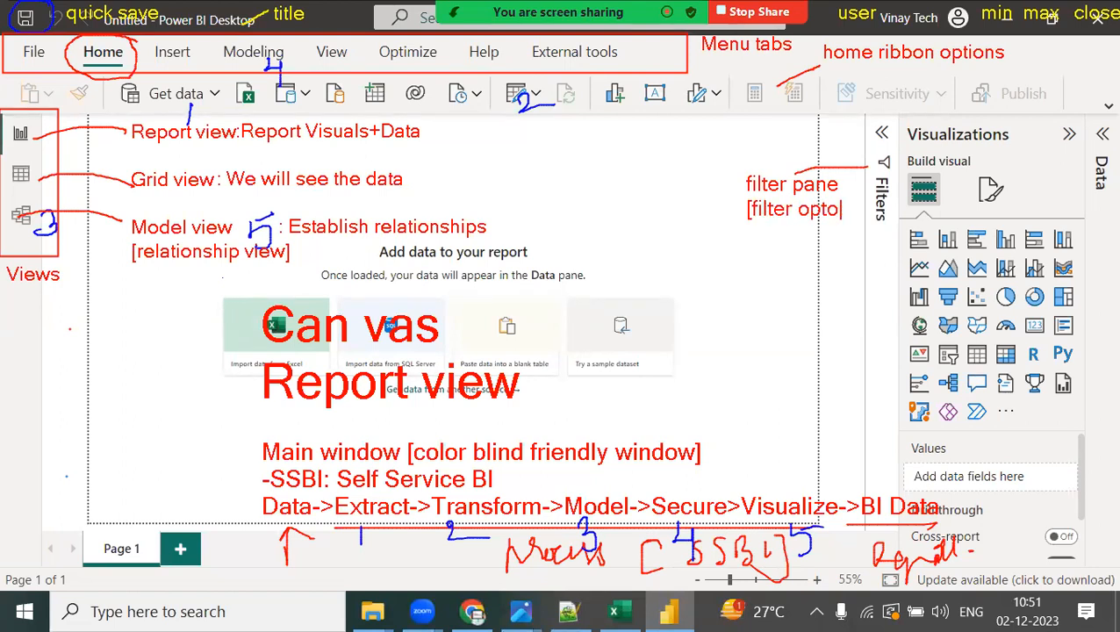
Step: Correct the second line of the filter pane label to "[filter options]"
{"action": "key", "text": "BackSpace"}
{"action": "key", "text": "BackSpace"}
{"action": "key", "text": "BackSpace"}
{"action": "key", "text": "BackSpace"}
{"action": "key", "text": "BackSpace"}
{"action": "type", "text": "ions]"}
Step: Draw a red pointer line from the Visualizations pane and label it "visualization pane" with "[visuals: MS, Custom]" on the line below
{"action": "left_click_drag", "start_coordinate": [966, 131], "coordinate": [933, 92]}
{"action": "left_click", "coordinate": [867, 81]}
{"action": "type", "text": "visuali"}
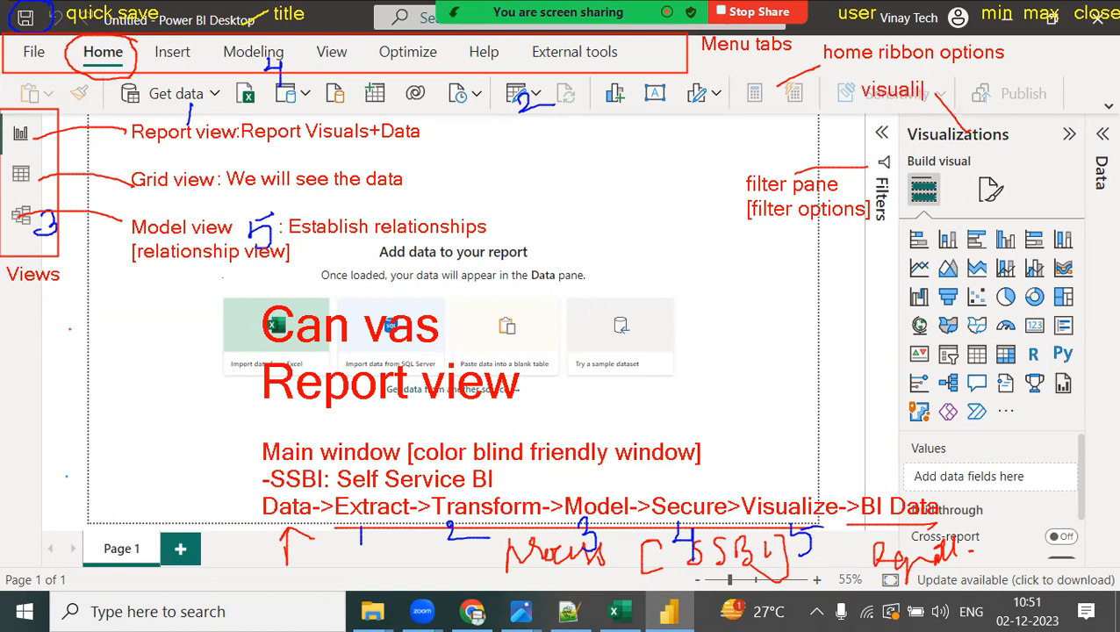
{"action": "type", "text": "zation pane"}
{"action": "key", "text": "Return"}
{"action": "type", "text": "[visual"}
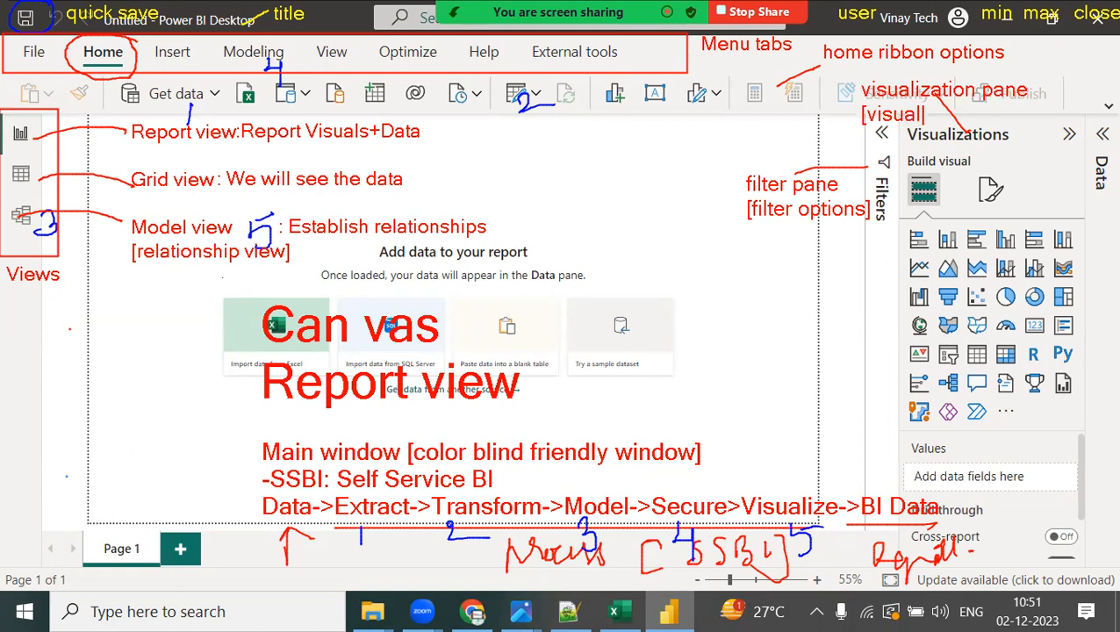
{"action": "type", "text": "s: MS, Custom]"}
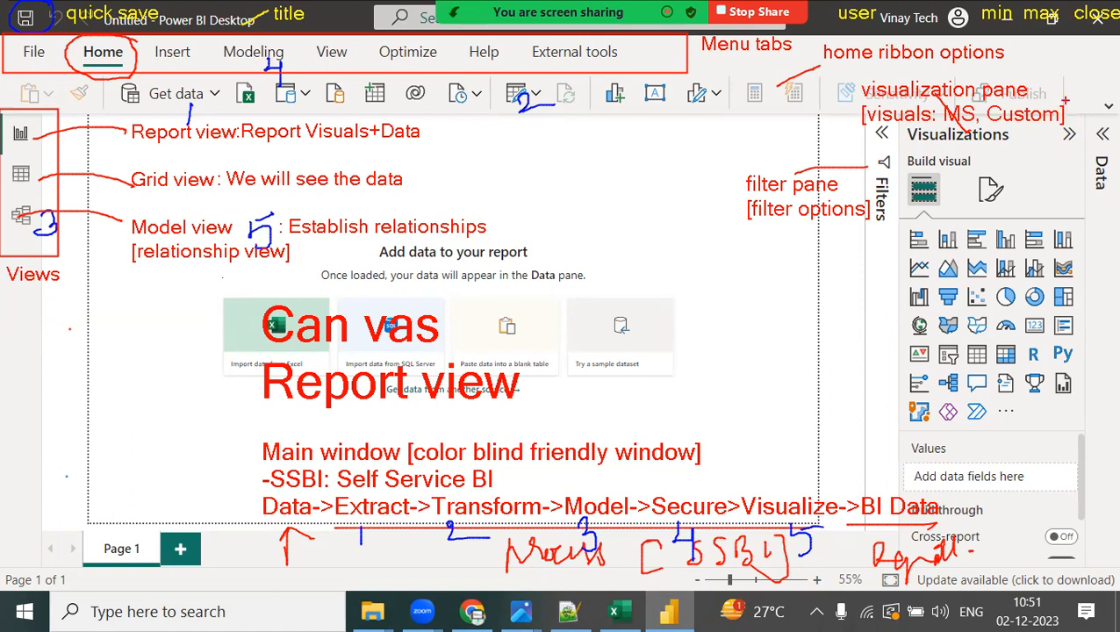
Step: Draw a red pointer line from the collapsed Data pane's arrow and label it "Data pane" with "Dataset pa" on the line below
{"action": "left_click_drag", "start_coordinate": [1097, 132], "coordinate": [1058, 70]}
{"action": "left_click", "coordinate": [1018, 49]}
{"action": "type", "text": "Data pane"}
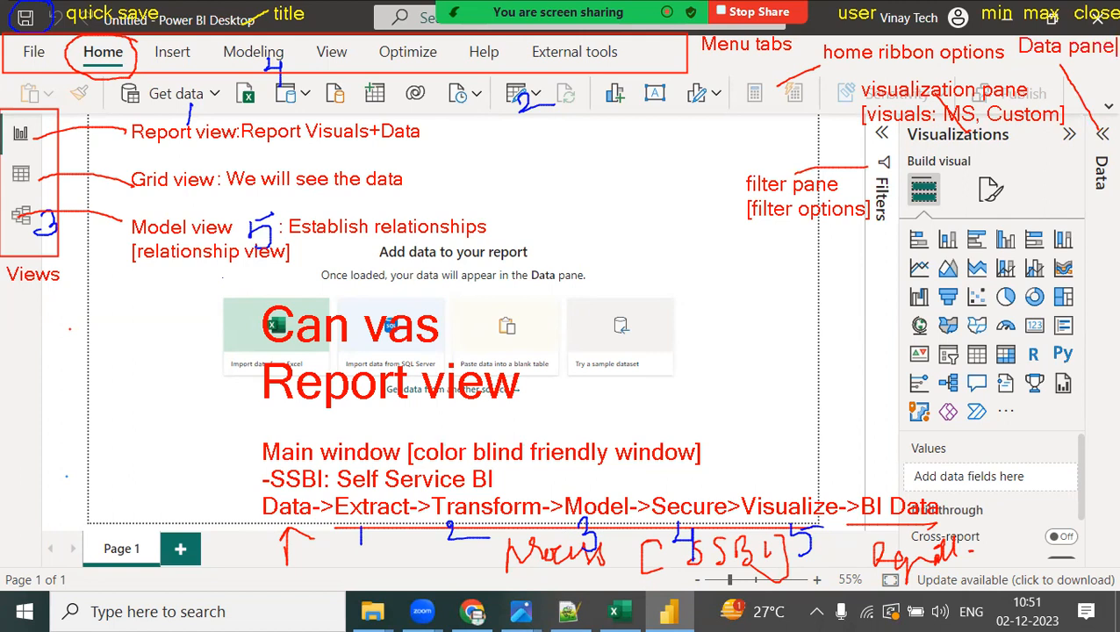
{"action": "key", "text": "Return"}
{"action": "type", "text": "Dataset pa"}
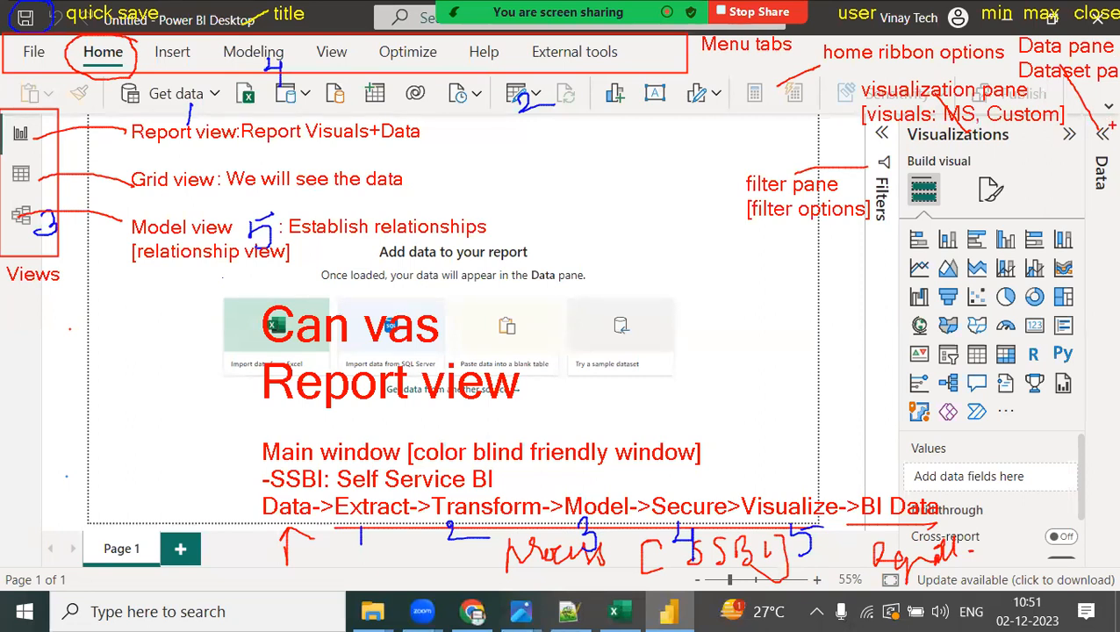
Step: Draw a short red line from the Data pane title and write "Tables" and "Queries" on two lines beside it
{"action": "left_click_drag", "start_coordinate": [1103, 165], "coordinate": [1072, 192]}
{"action": "type", "text": "Tables"}
{"action": "key", "text": "Return"}
{"action": "type", "text": "Queries"}
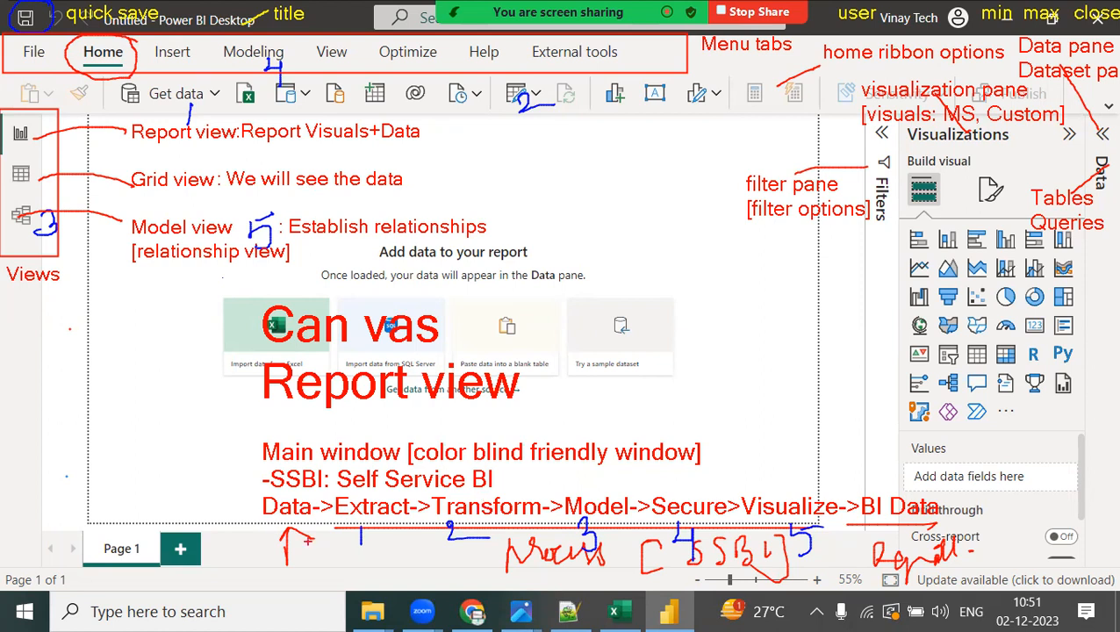
Step: Circle the Page 1 tab and the add-page control in red and label them "Pages"
{"action": "mouse_move", "coordinate": [195, 528]}
{"action": "left_mouse_down"}
{"action": "mouse_move", "coordinate": [142, 509]}
{"action": "mouse_move", "coordinate": [125, 579]}
{"action": "mouse_move", "coordinate": [213, 525]}
{"action": "mouse_move", "coordinate": [193, 506]}
{"action": "left_mouse_up"}
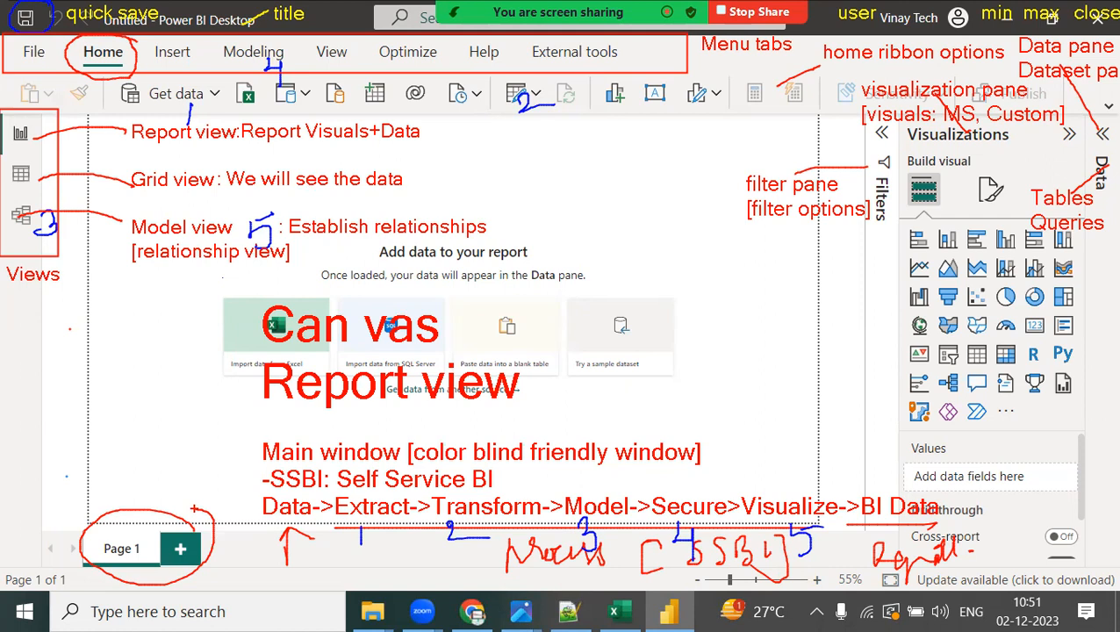
{"action": "left_click_drag", "start_coordinate": [94, 482], "coordinate": [95, 504]}
{"action": "type", "text": "Pages"}
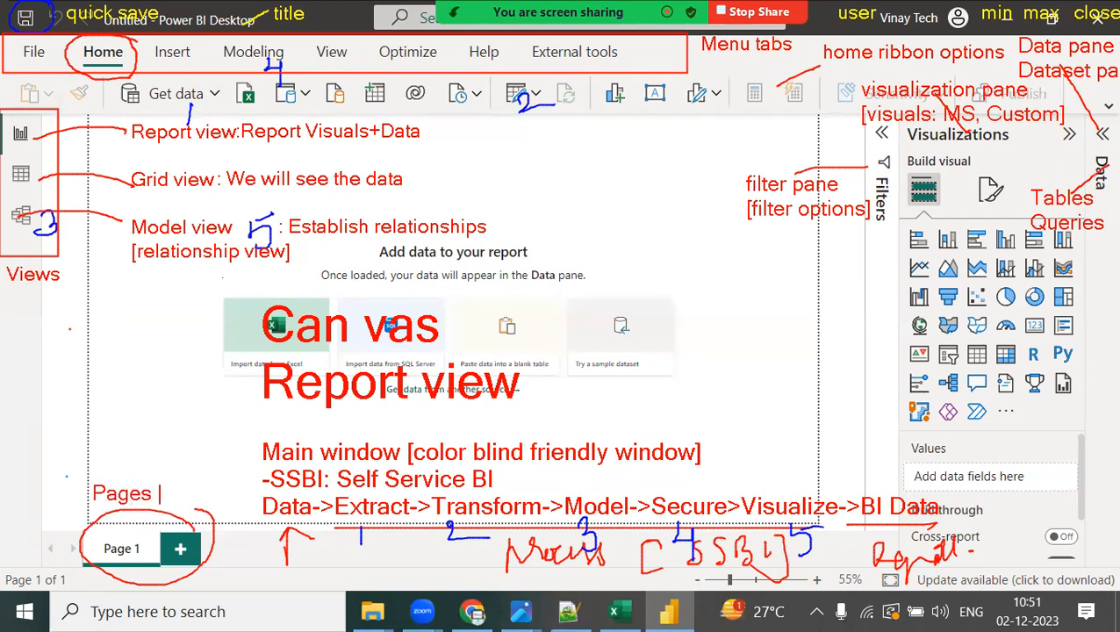
{"action": "key", "text": "Escape"}
{"action": "mouse_move", "coordinate": [160, 481]}
{"action": "left_mouse_down"}
{"action": "mouse_move", "coordinate": [182, 481]}
{"action": "mouse_move", "coordinate": [186, 524]}
{"action": "mouse_move", "coordinate": [201, 519]}
{"action": "left_mouse_up"}
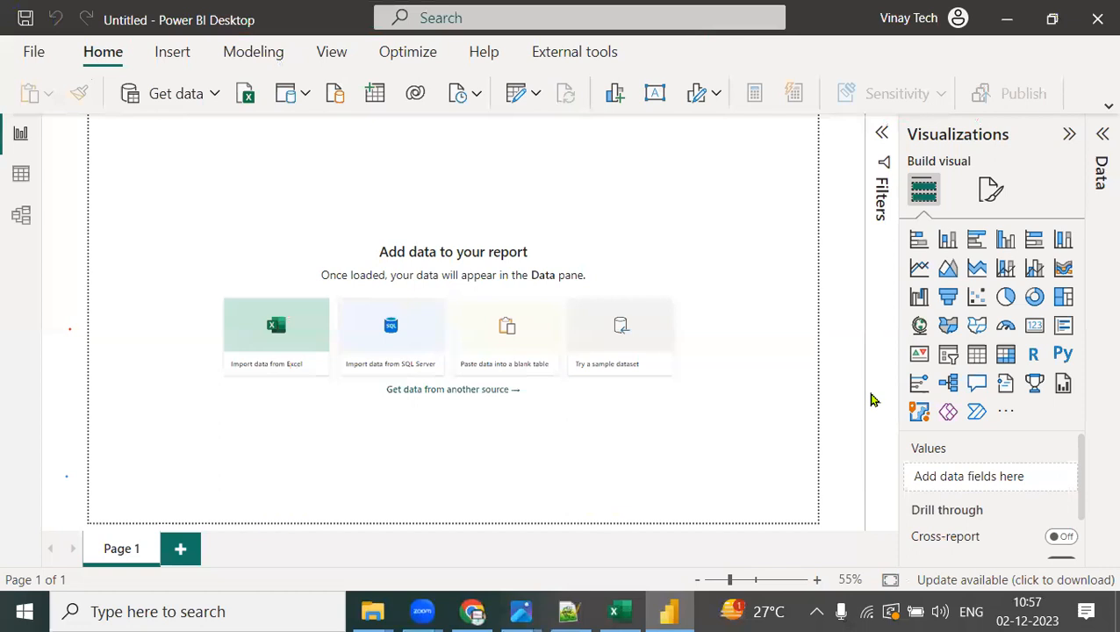
Step: Write the blue annotation "Data->Extract->Transform->Model->Secure->Visualize->BI Data" near the lower edge of the canvas
{"action": "left_click", "coordinate": [742, 86]}
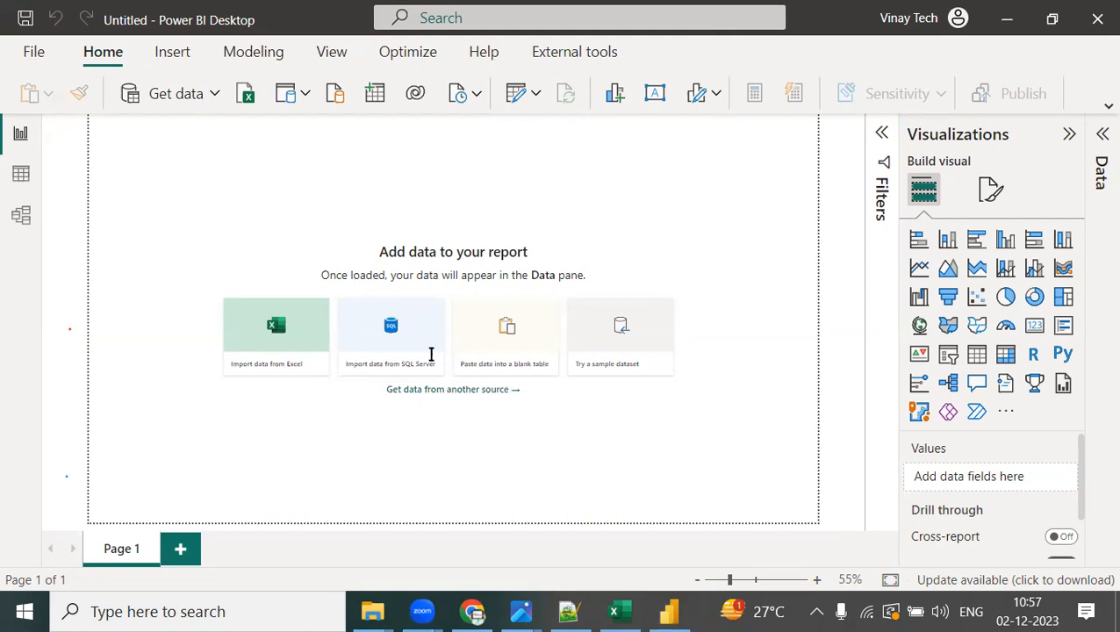
{"action": "left_click", "coordinate": [333, 492]}
{"action": "type", "text": "Data-"}
{"action": "type", "text": ">Extract-"}
{"action": "type", "text": ">Transfo"}
{"action": "type", "text": "em"}
{"action": "key", "text": "BackSpace"}
{"action": "key", "text": "BackSpace"}
{"action": "type", "text": "rm->Model->Secure->Visualize->BI Data"}
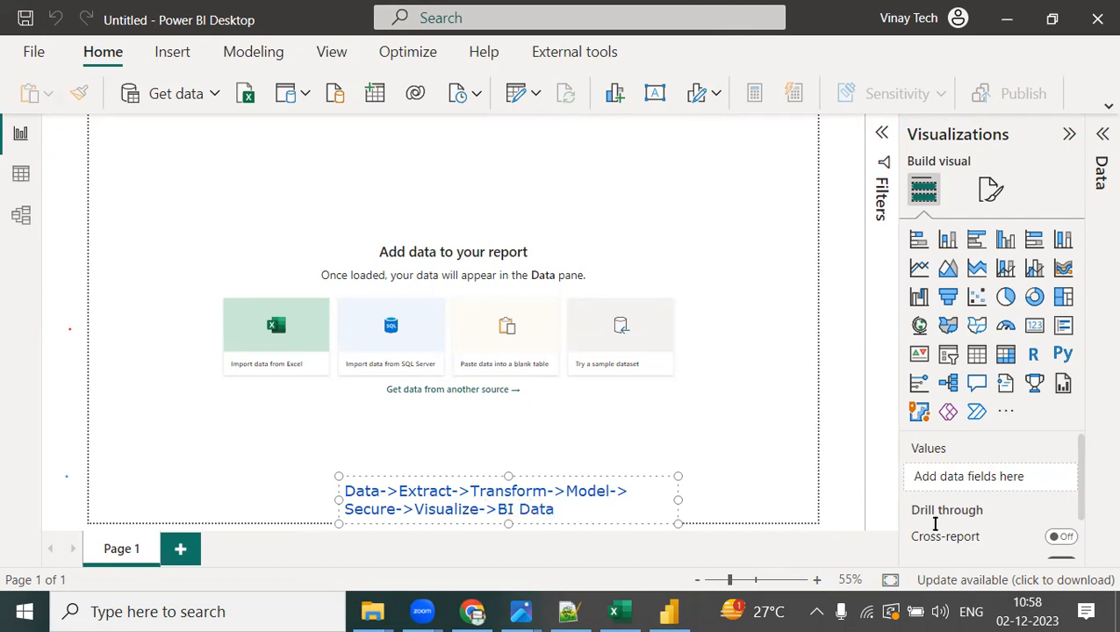
Step: Widen the process annotation so it fits on one line, and centre it under the data source tiles
{"action": "left_click_drag", "start_coordinate": [677, 524], "coordinate": [887, 497]}
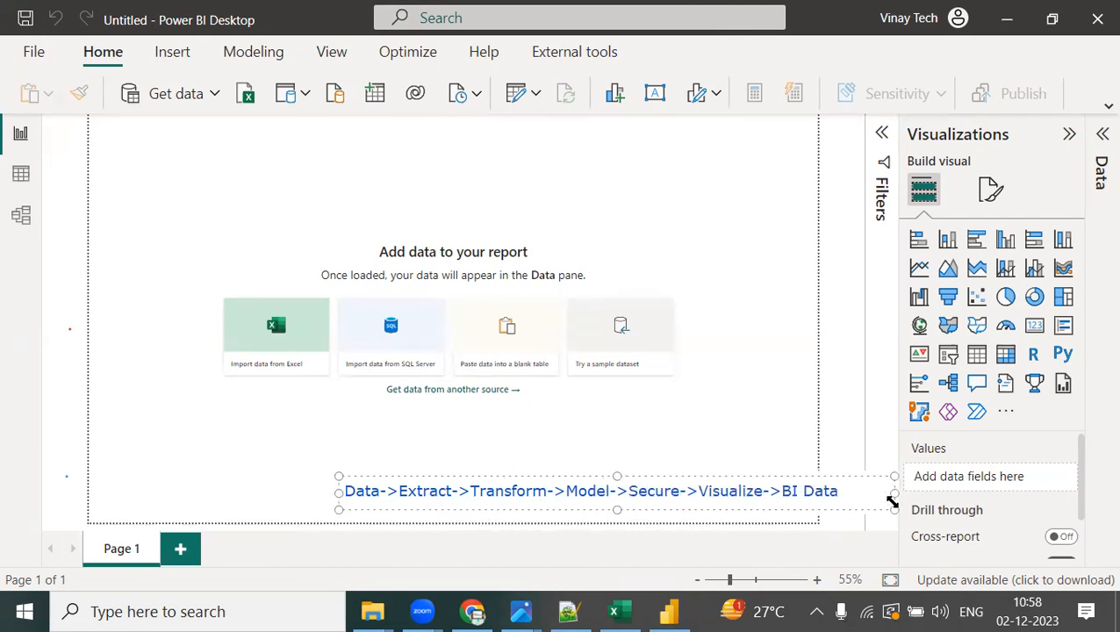
{"action": "left_click_drag", "start_coordinate": [782, 480], "coordinate": [632, 477]}
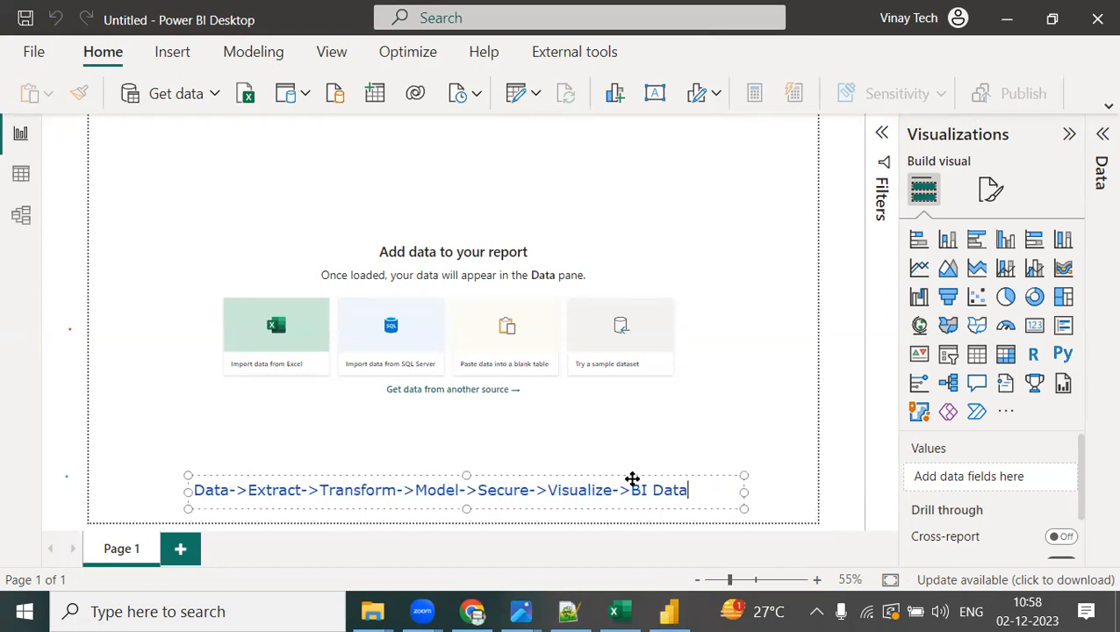
{"action": "left_click", "coordinate": [710, 335]}
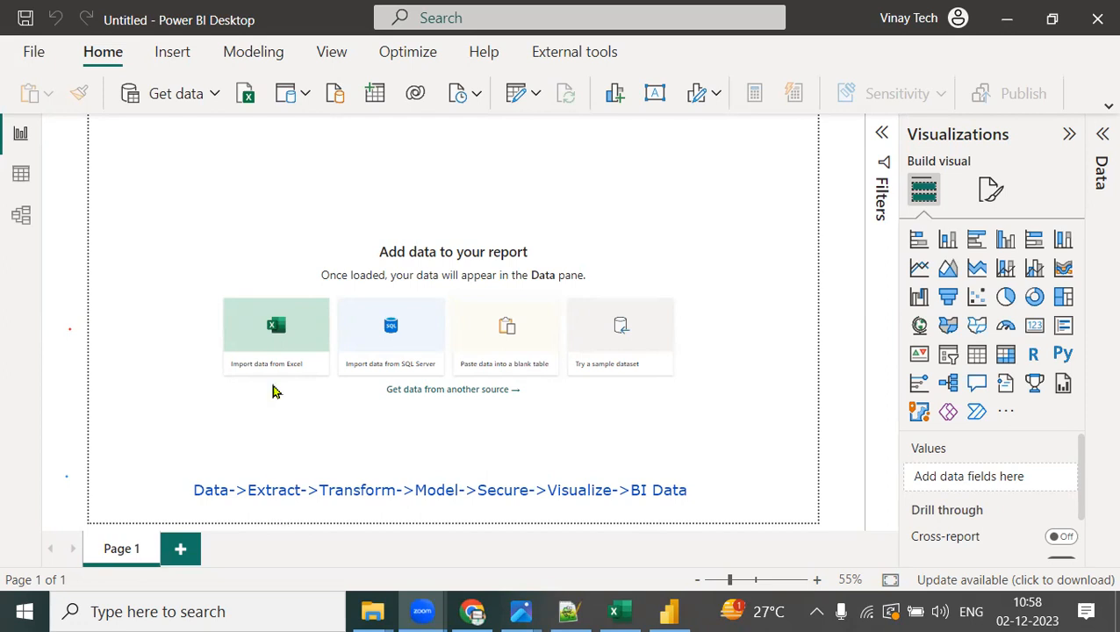
Step: Load the Daily Expenses Data sheet from the Excel workbook Family_Expenses_Daily_Data in the 6 PM NOV folder
{"action": "left_click", "coordinate": [218, 94]}
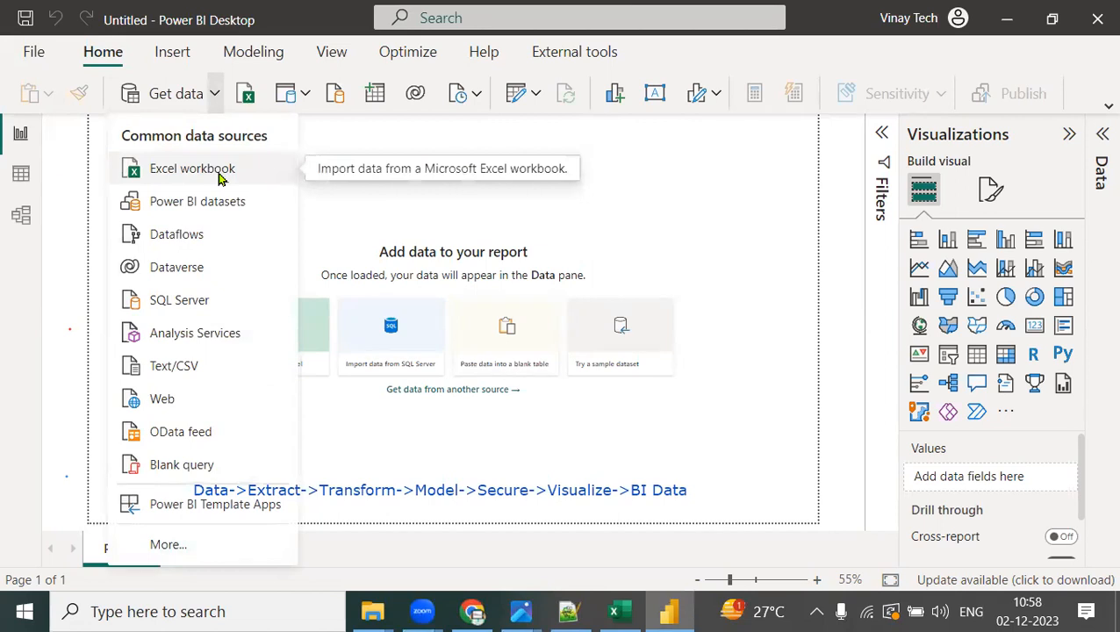
{"action": "left_click", "coordinate": [219, 174]}
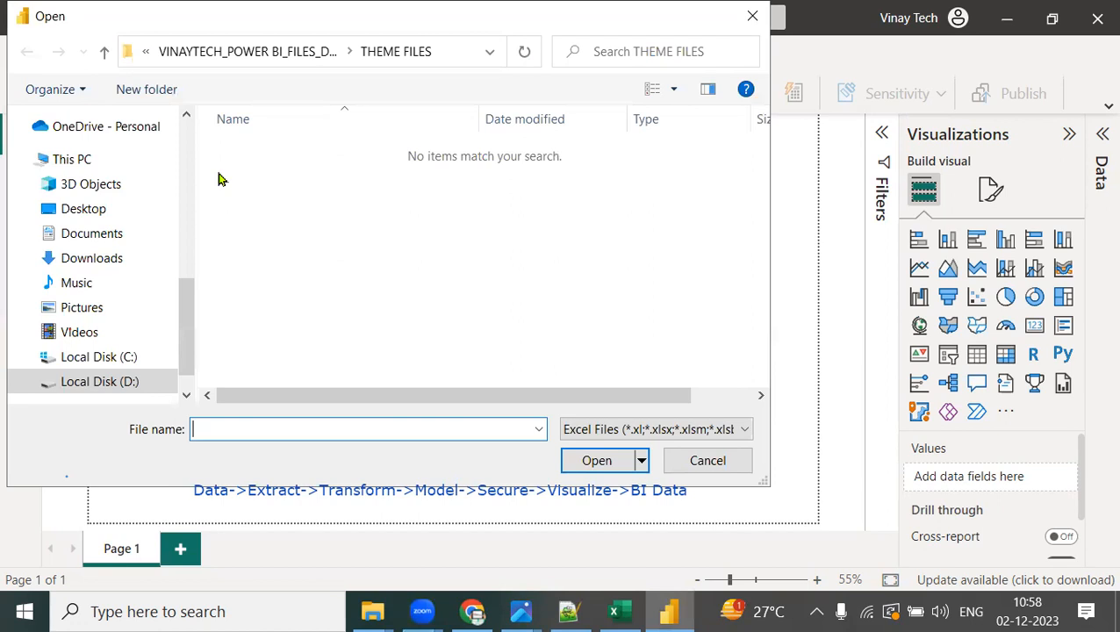
{"action": "scroll", "coordinate": [151, 373], "scroll_direction": "up", "scroll_amount": 1}
{"action": "scroll", "coordinate": [150, 373], "scroll_direction": "up", "scroll_amount": 1}
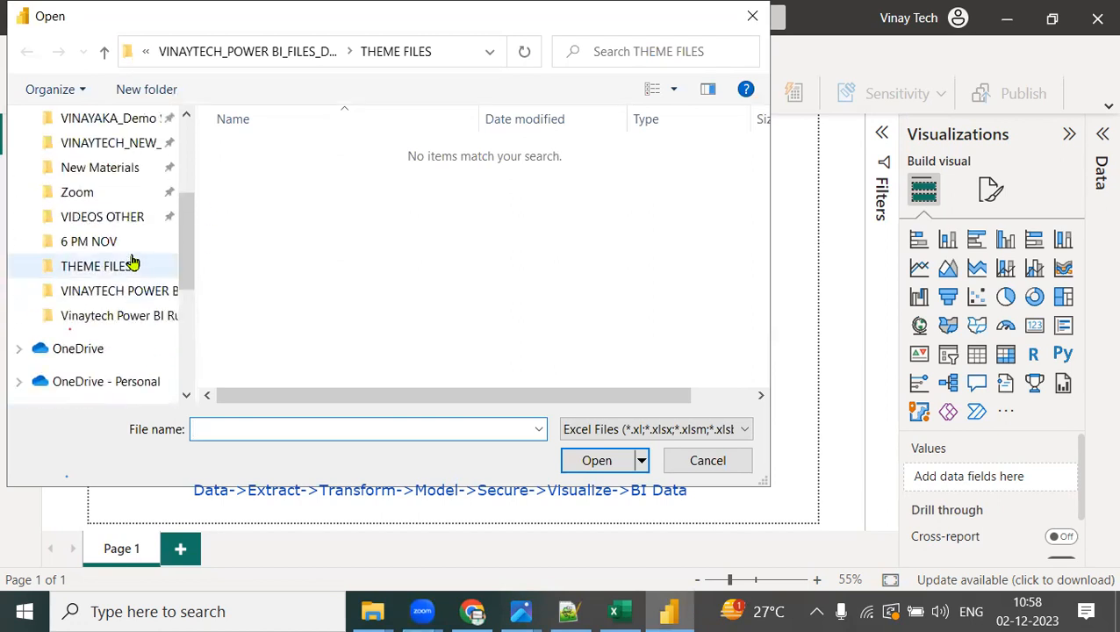
{"action": "left_click", "coordinate": [107, 244]}
{"action": "left_click", "coordinate": [373, 155]}
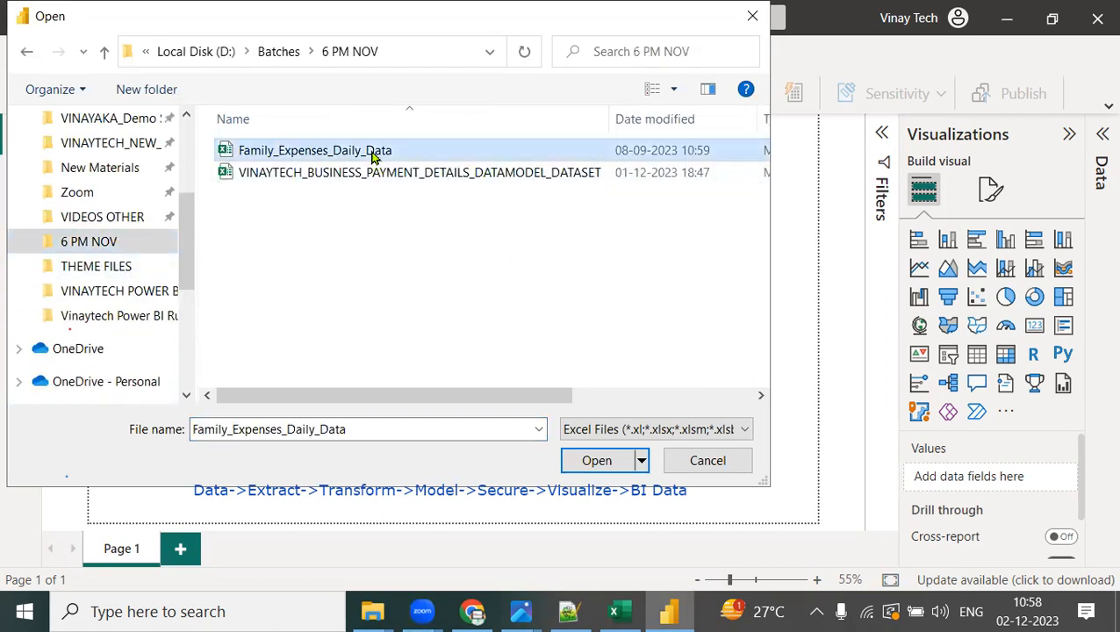
{"action": "left_click", "coordinate": [602, 462]}
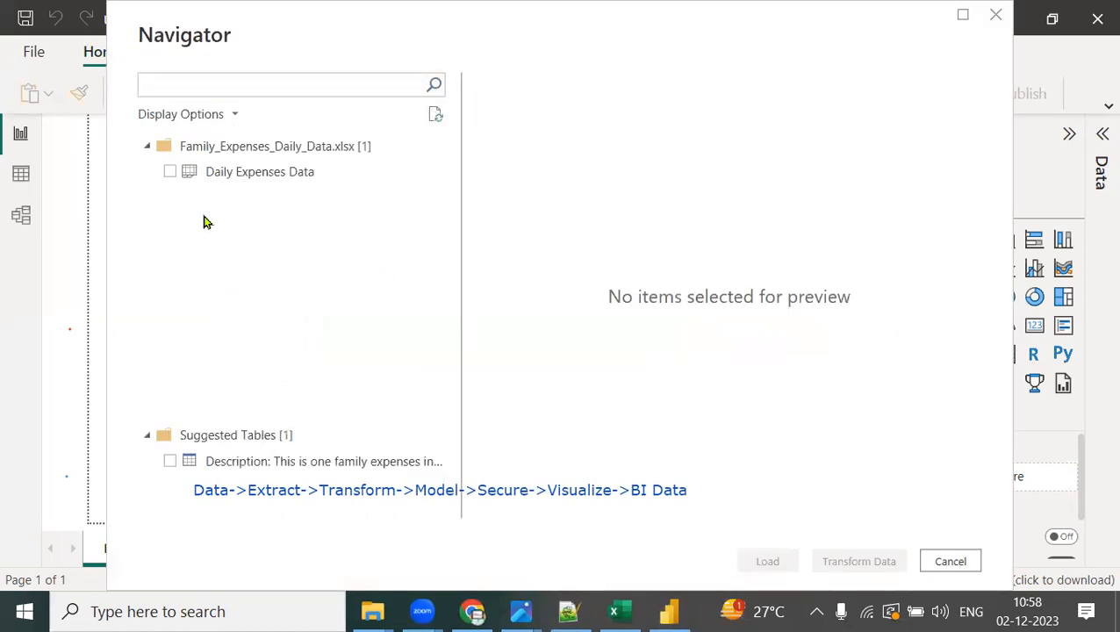
{"action": "left_click", "coordinate": [170, 179]}
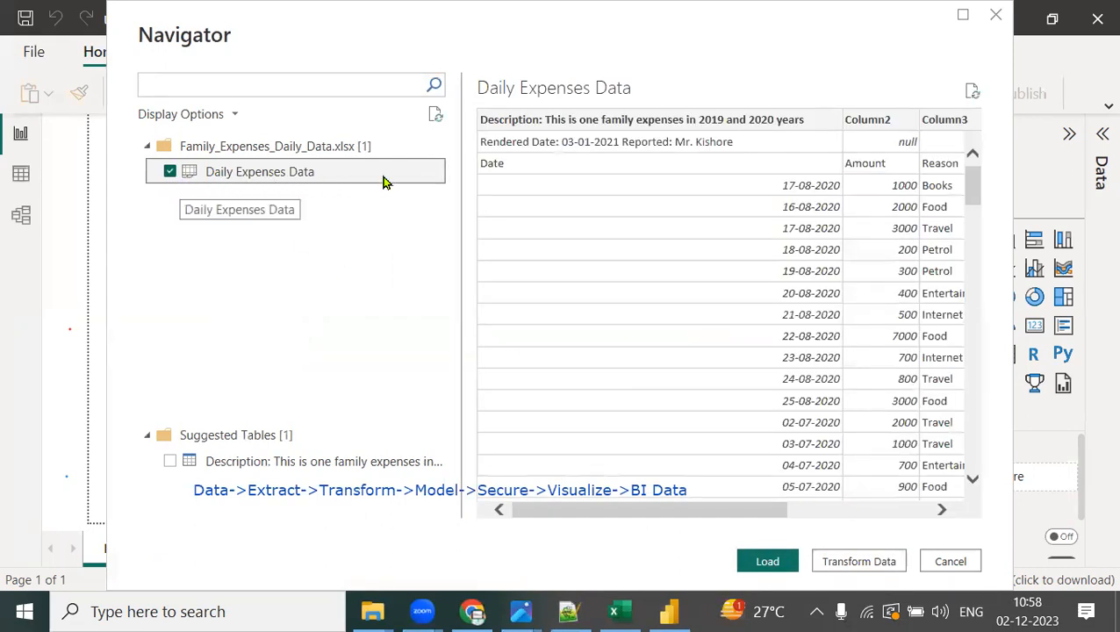
{"action": "left_click", "coordinate": [775, 561]}
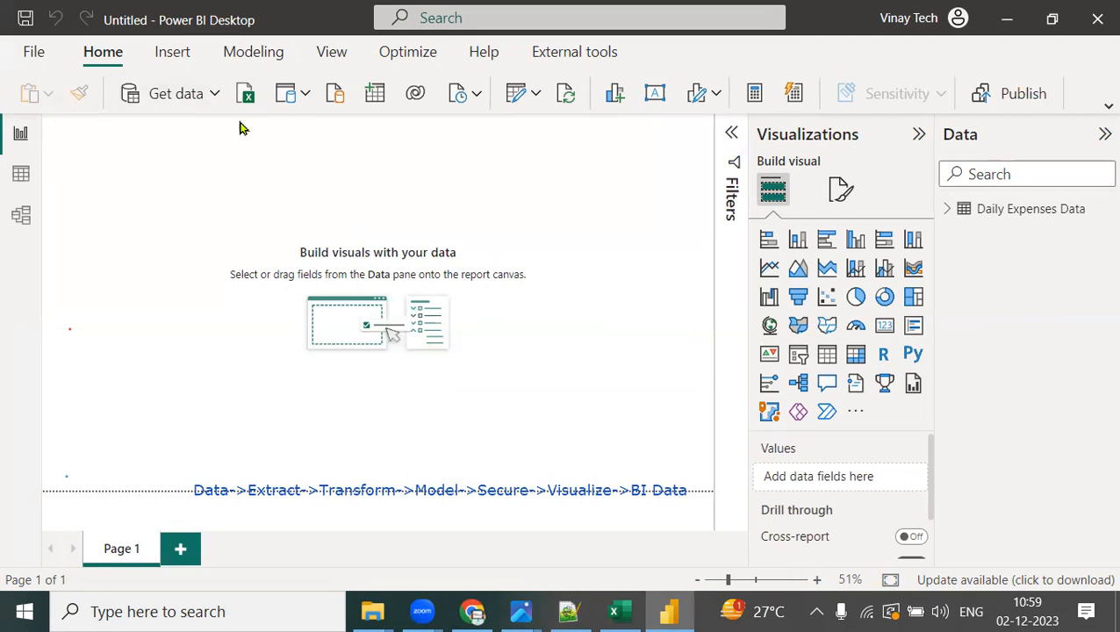
Step: Draw red arrows from Get data to the circled Data title and from the table to Grid view, numbered with circled 1 and 2
{"action": "mouse_move", "coordinate": [219, 95]}
{"action": "left_mouse_down"}
{"action": "mouse_move", "coordinate": [475, 134]}
{"action": "mouse_move", "coordinate": [943, 160]}
{"action": "mouse_move", "coordinate": [932, 182]}
{"action": "left_mouse_up"}
{"action": "mouse_move", "coordinate": [986, 132]}
{"action": "left_mouse_down"}
{"action": "mouse_move", "coordinate": [964, 118]}
{"action": "mouse_move", "coordinate": [938, 155]}
{"action": "mouse_move", "coordinate": [983, 124]}
{"action": "mouse_move", "coordinate": [1002, 181]}
{"action": "mouse_move", "coordinate": [1016, 176]}
{"action": "left_mouse_up"}
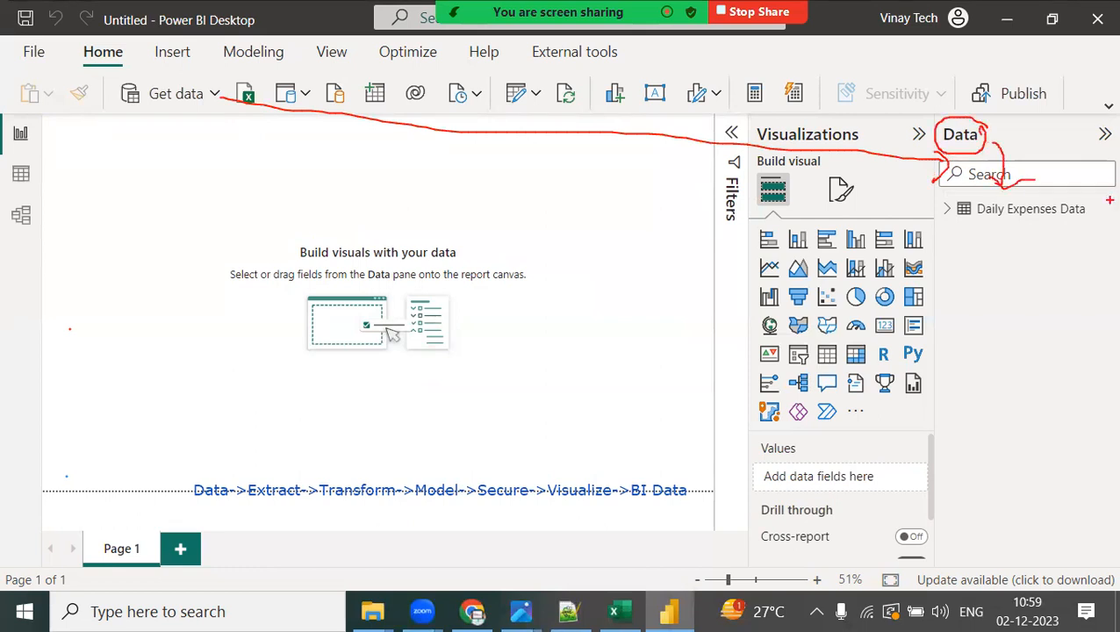
{"action": "mouse_move", "coordinate": [947, 220]}
{"action": "left_mouse_down"}
{"action": "mouse_move", "coordinate": [518, 213]}
{"action": "mouse_move", "coordinate": [21, 174]}
{"action": "mouse_move", "coordinate": [68, 159]}
{"action": "left_mouse_up"}
{"action": "left_click_drag", "start_coordinate": [528, 97], "coordinate": [530, 130]}
{"action": "mouse_move", "coordinate": [543, 95]}
{"action": "left_mouse_down"}
{"action": "mouse_move", "coordinate": [524, 148]}
{"action": "mouse_move", "coordinate": [542, 93]}
{"action": "left_mouse_up"}
{"action": "mouse_move", "coordinate": [273, 183]}
{"action": "left_mouse_down"}
{"action": "mouse_move", "coordinate": [318, 194]}
{"action": "mouse_move", "coordinate": [263, 178]}
{"action": "mouse_move", "coordinate": [298, 209]}
{"action": "mouse_move", "coordinate": [309, 172]}
{"action": "left_mouse_up"}
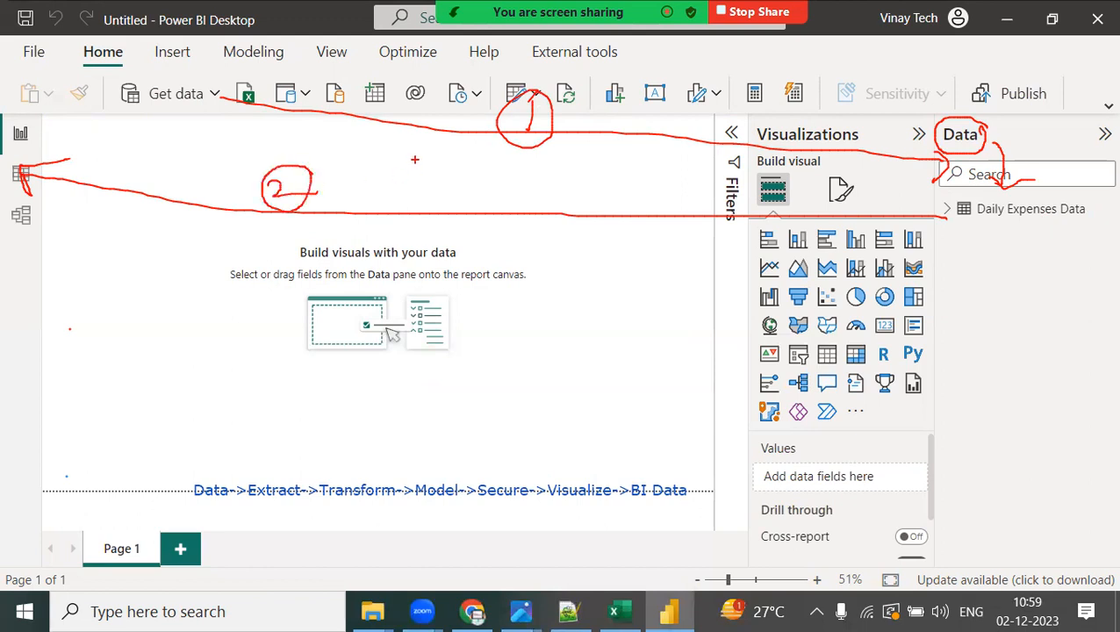
Step: In Grid view, draw an arrow from the Date row to the header, cross out the description rows, and add circled 1 and 2
{"action": "left_click", "coordinate": [23, 175]}
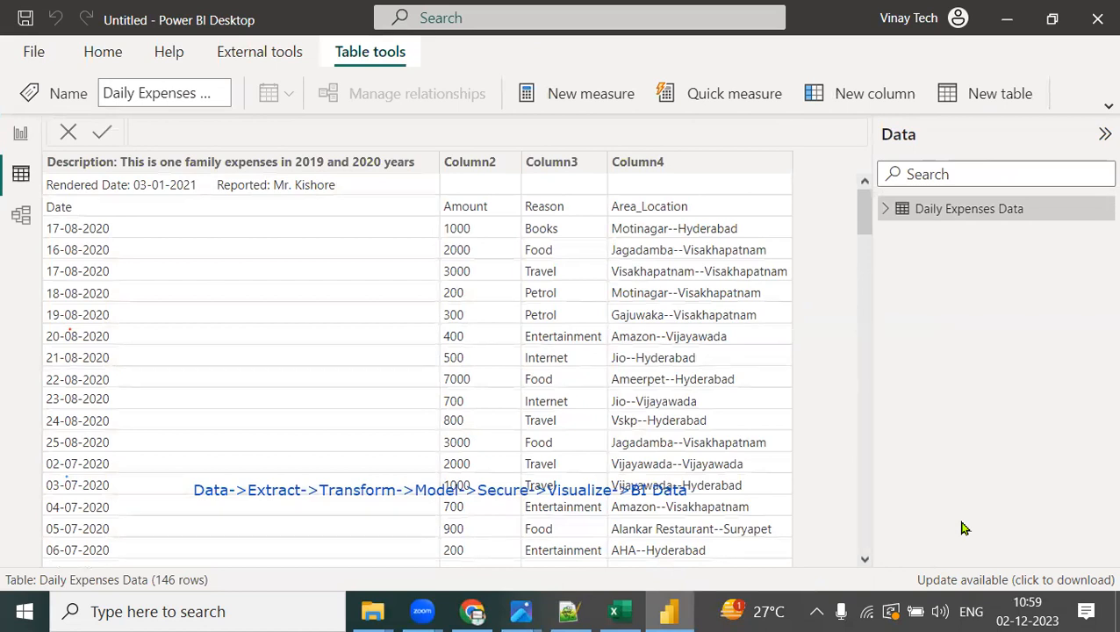
{"action": "left_click_drag", "start_coordinate": [44, 208], "coordinate": [37, 160]}
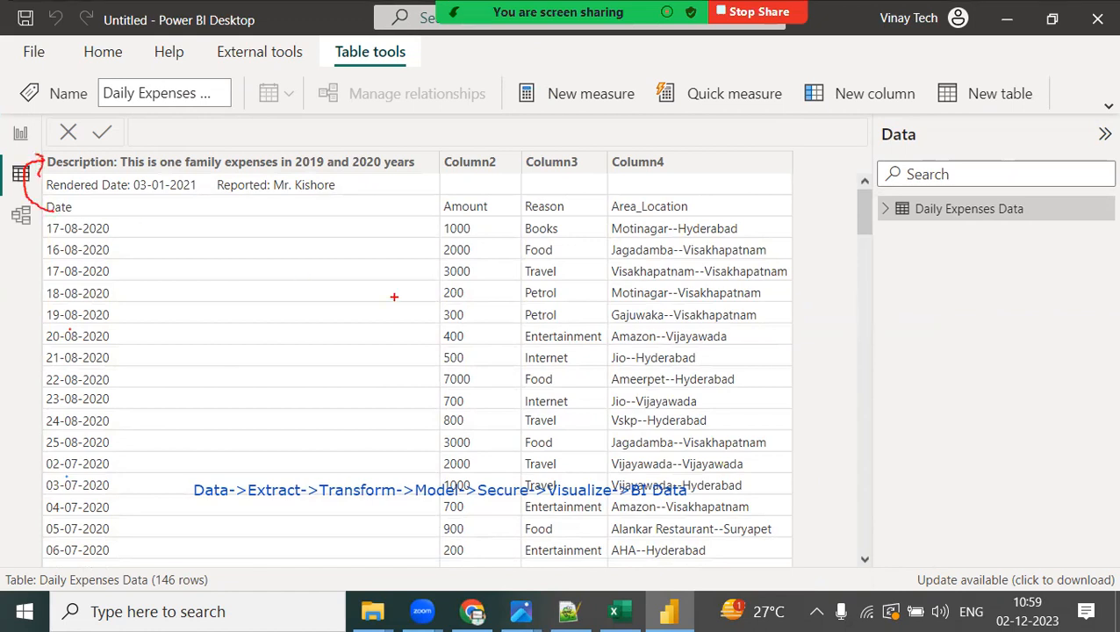
{"action": "mouse_move", "coordinate": [277, 151]}
{"action": "left_mouse_down"}
{"action": "mouse_move", "coordinate": [327, 186]}
{"action": "mouse_move", "coordinate": [281, 181]}
{"action": "mouse_move", "coordinate": [265, 191]}
{"action": "left_mouse_up"}
{"action": "left_click_drag", "start_coordinate": [323, 123], "coordinate": [327, 140]}
{"action": "mouse_move", "coordinate": [326, 112]}
{"action": "left_mouse_down"}
{"action": "mouse_move", "coordinate": [309, 142]}
{"action": "mouse_move", "coordinate": [347, 121]}
{"action": "mouse_move", "coordinate": [320, 114]}
{"action": "left_mouse_up"}
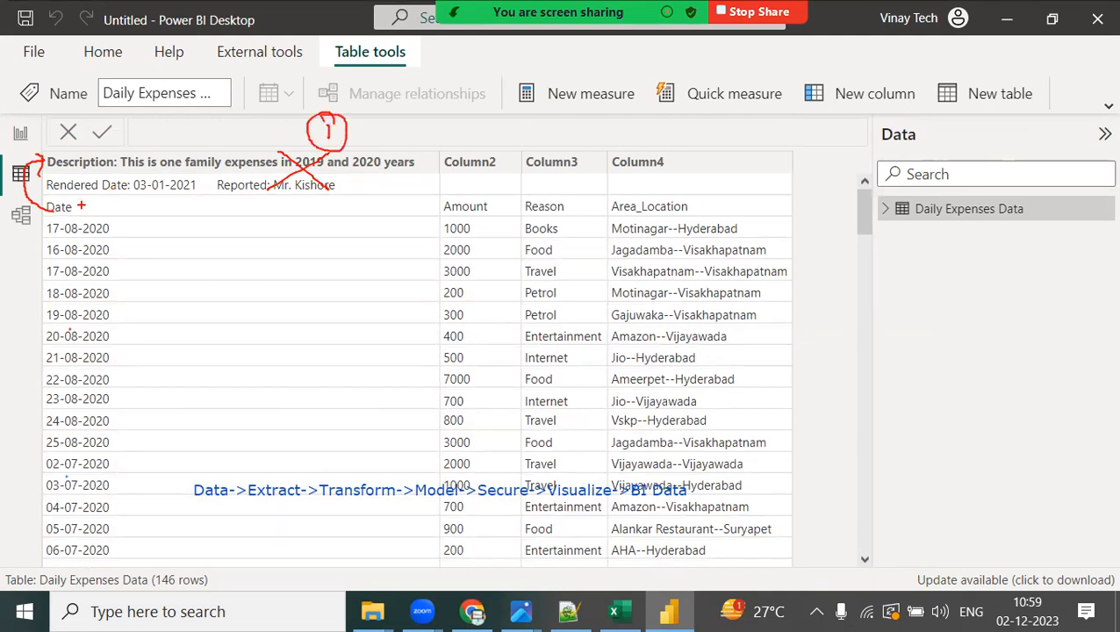
{"action": "left_click_drag", "start_coordinate": [99, 184], "coordinate": [79, 190]}
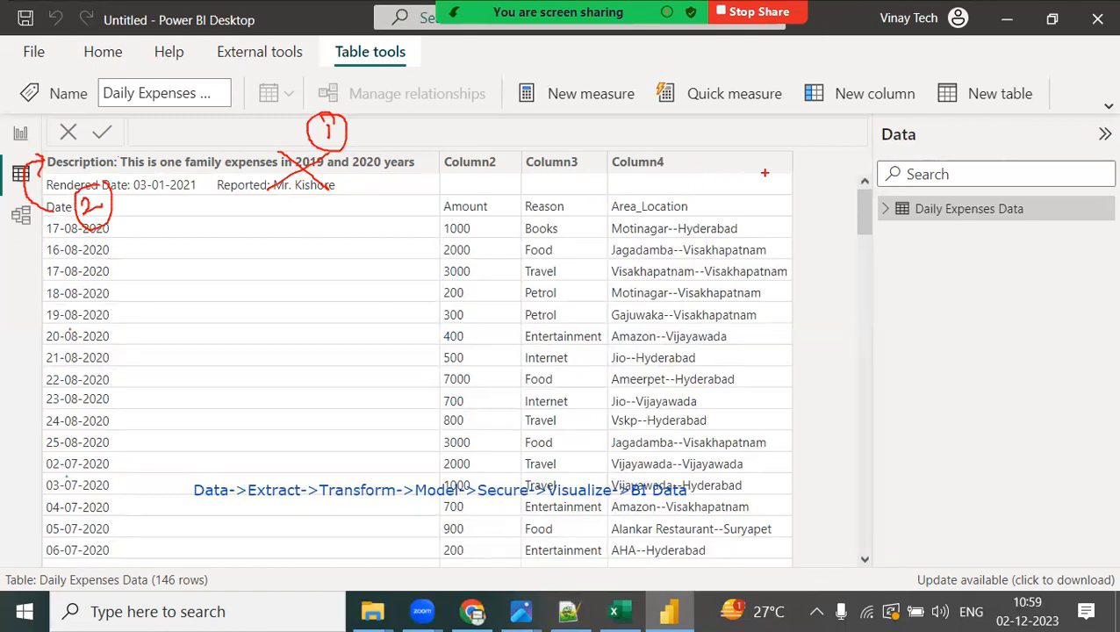
Step: Draw a wavy red line down Column4 between the area and location names and mark it with a circled 3
{"action": "mouse_move", "coordinate": [637, 176]}
{"action": "left_mouse_down"}
{"action": "mouse_move", "coordinate": [681, 225]}
{"action": "mouse_move", "coordinate": [693, 263]}
{"action": "mouse_move", "coordinate": [650, 351]}
{"action": "mouse_move", "coordinate": [655, 412]}
{"action": "mouse_move", "coordinate": [682, 454]}
{"action": "mouse_move", "coordinate": [653, 514]}
{"action": "left_mouse_up"}
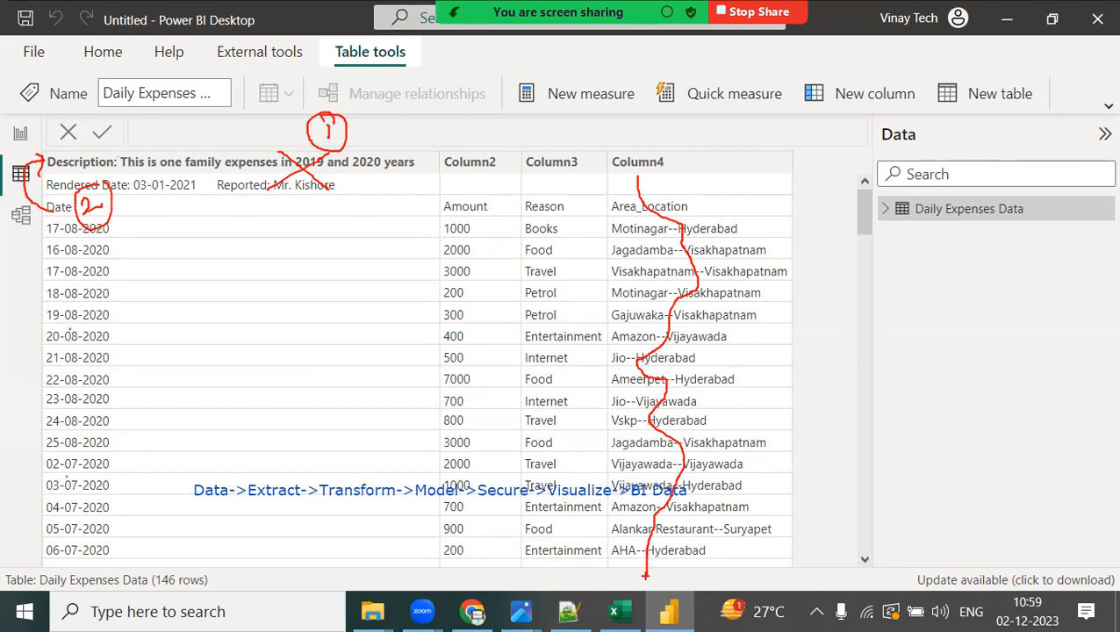
{"action": "left_click_drag", "start_coordinate": [694, 405], "coordinate": [693, 450]}
{"action": "mouse_move", "coordinate": [732, 405]}
{"action": "left_mouse_down"}
{"action": "mouse_move", "coordinate": [681, 421]}
{"action": "mouse_move", "coordinate": [735, 413]}
{"action": "left_mouse_up"}
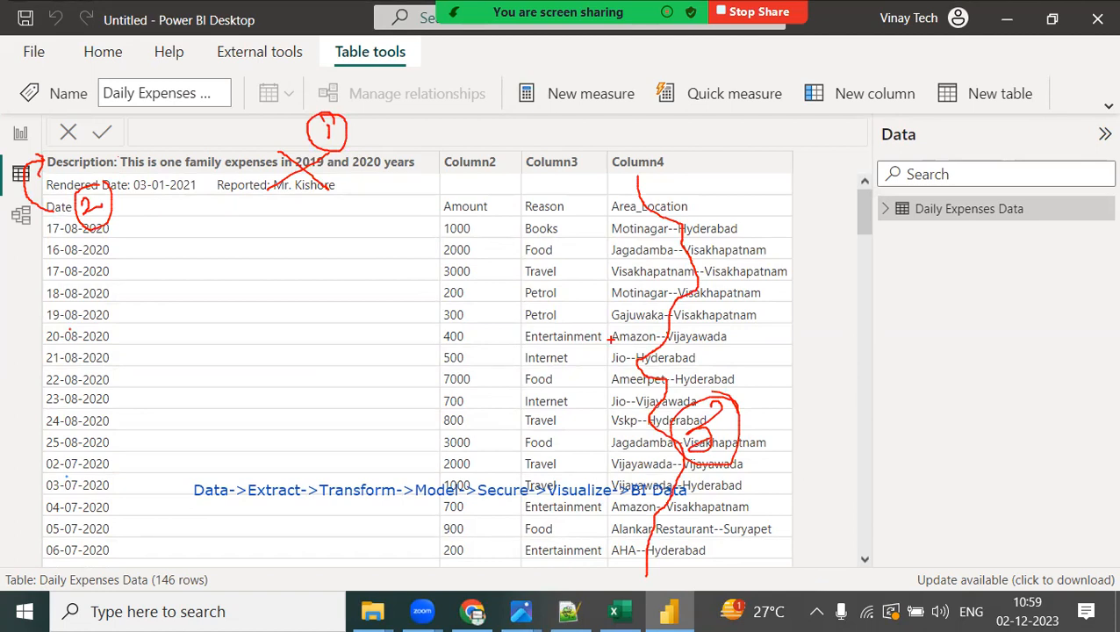
Step: Return to Report view, open the loaded data in the Power Query Editor for transformation, and maximize the editor window
{"action": "left_click", "coordinate": [20, 136]}
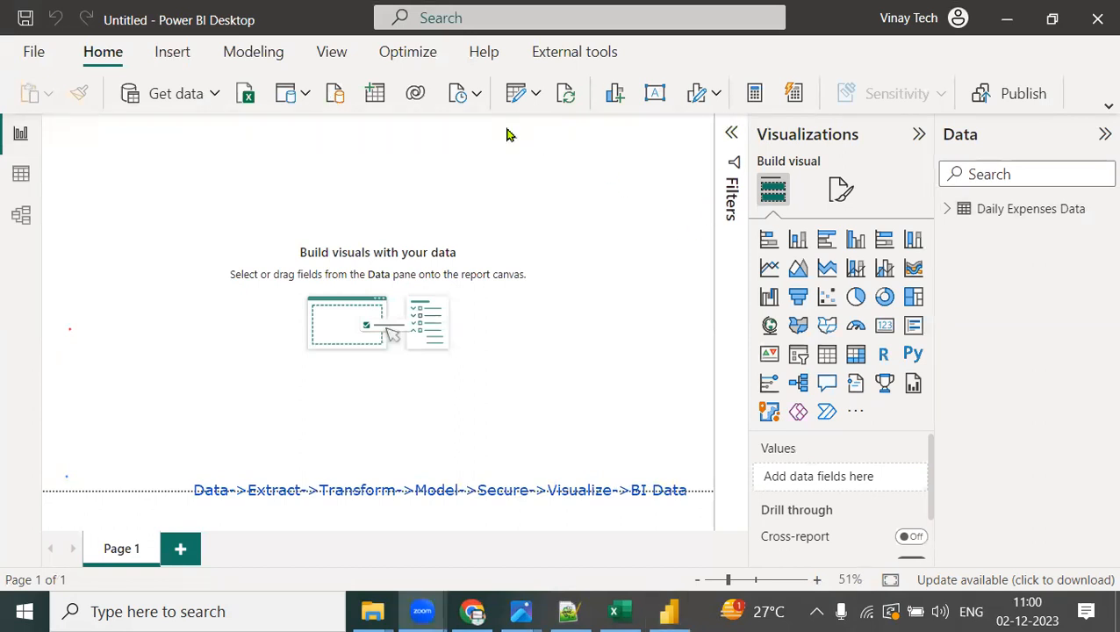
{"action": "left_click", "coordinate": [536, 97]}
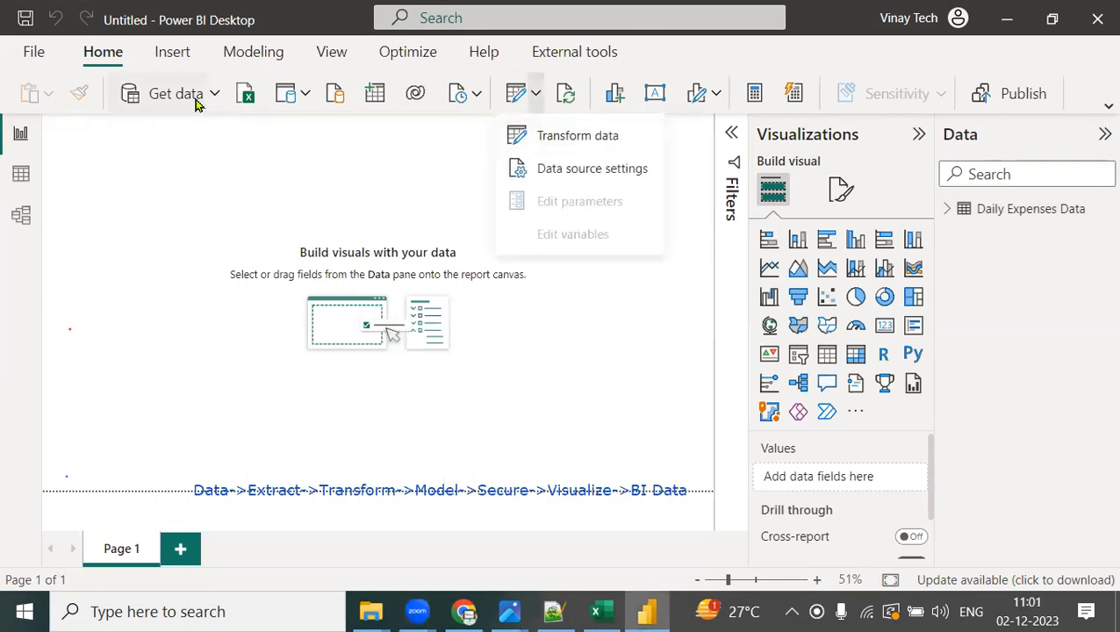
{"action": "left_click", "coordinate": [581, 147]}
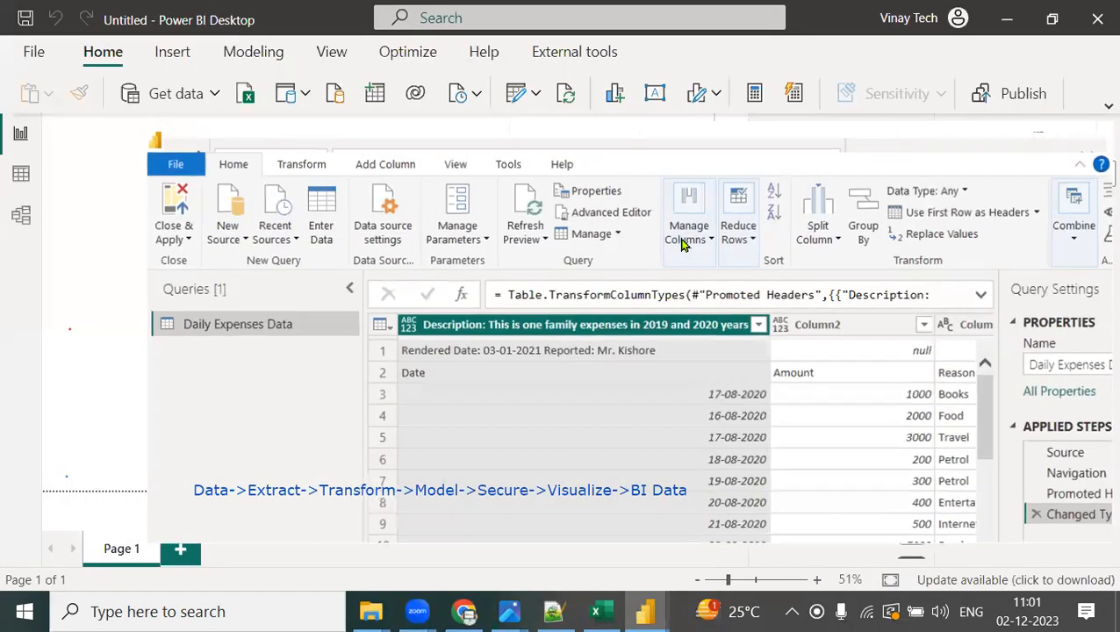
{"action": "left_click", "coordinate": [1045, 12]}
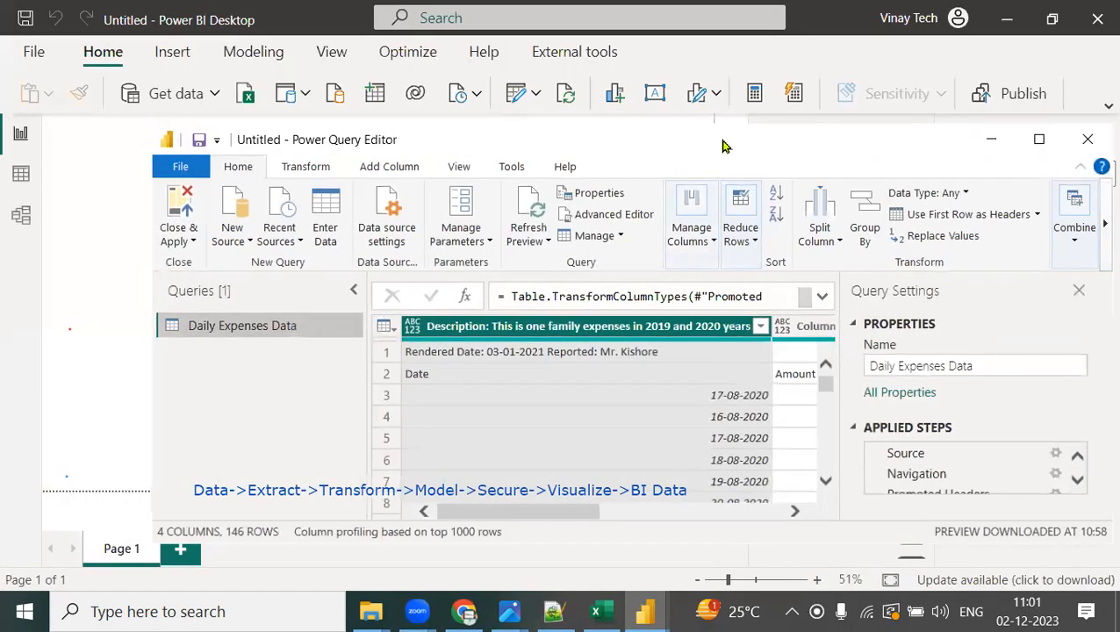
{"action": "left_click_drag", "start_coordinate": [722, 145], "coordinate": [704, 115]}
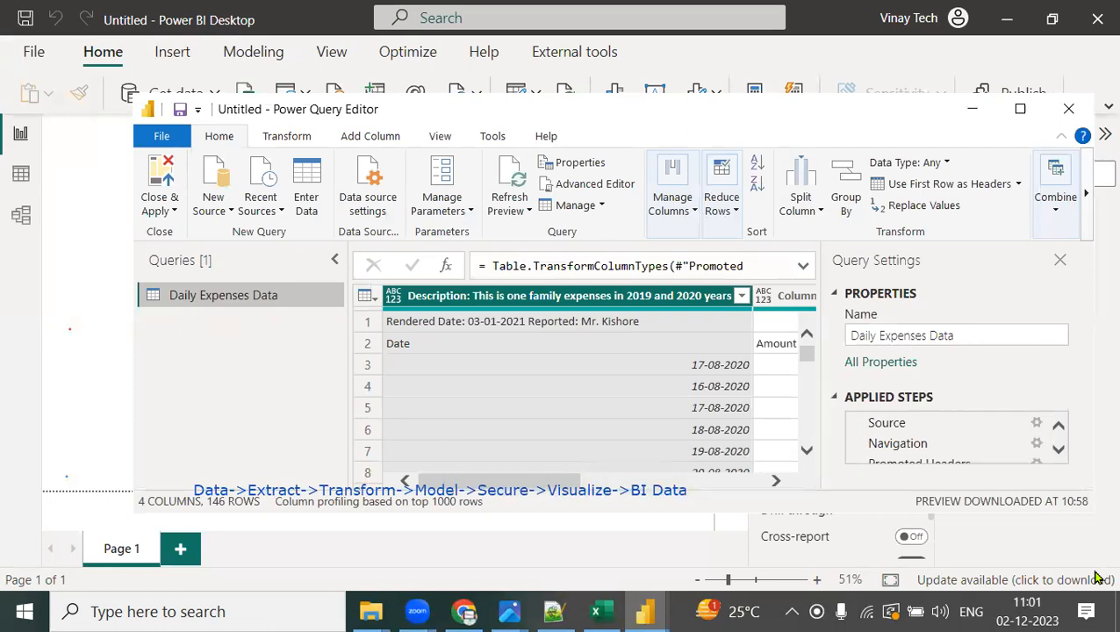
{"action": "left_click", "coordinate": [1021, 111]}
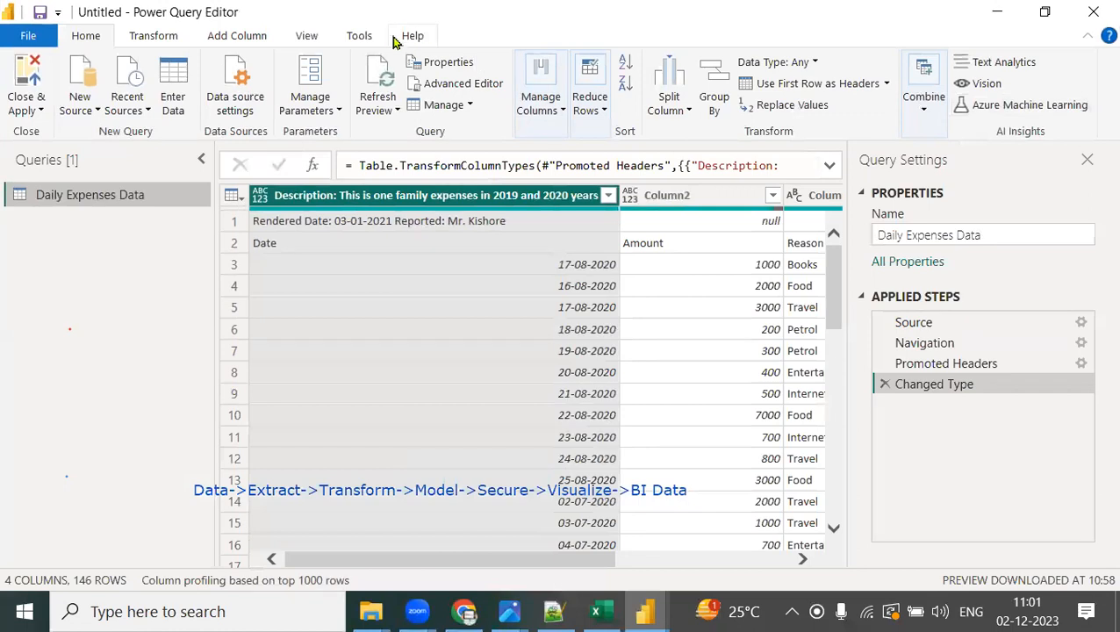
{"action": "left_click_drag", "start_coordinate": [390, 40], "coordinate": [398, 74]}
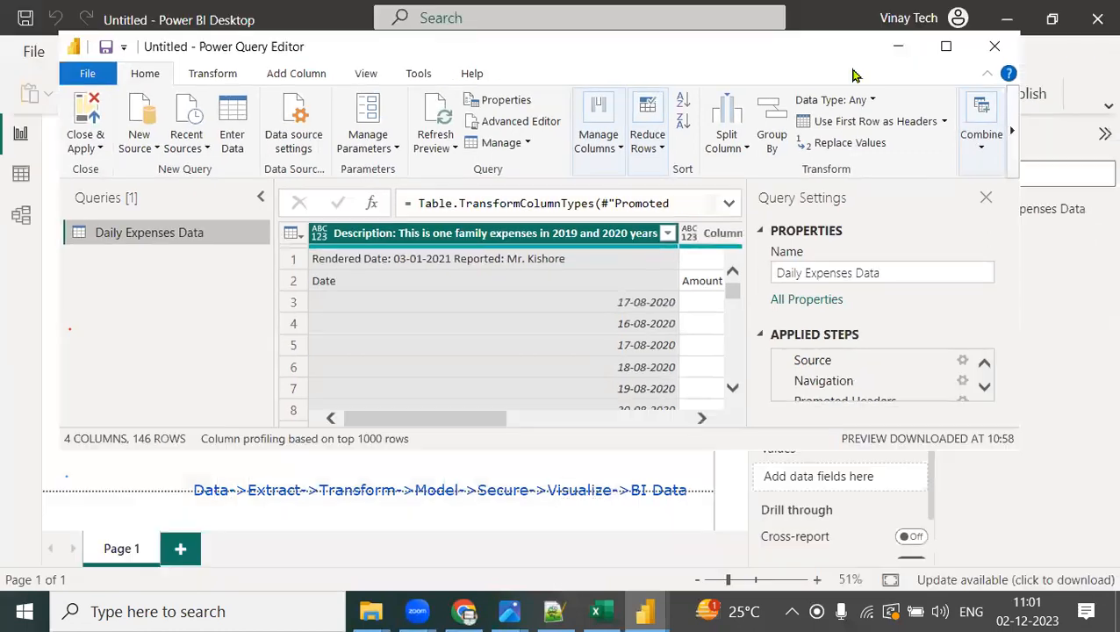
{"action": "left_click", "coordinate": [951, 51]}
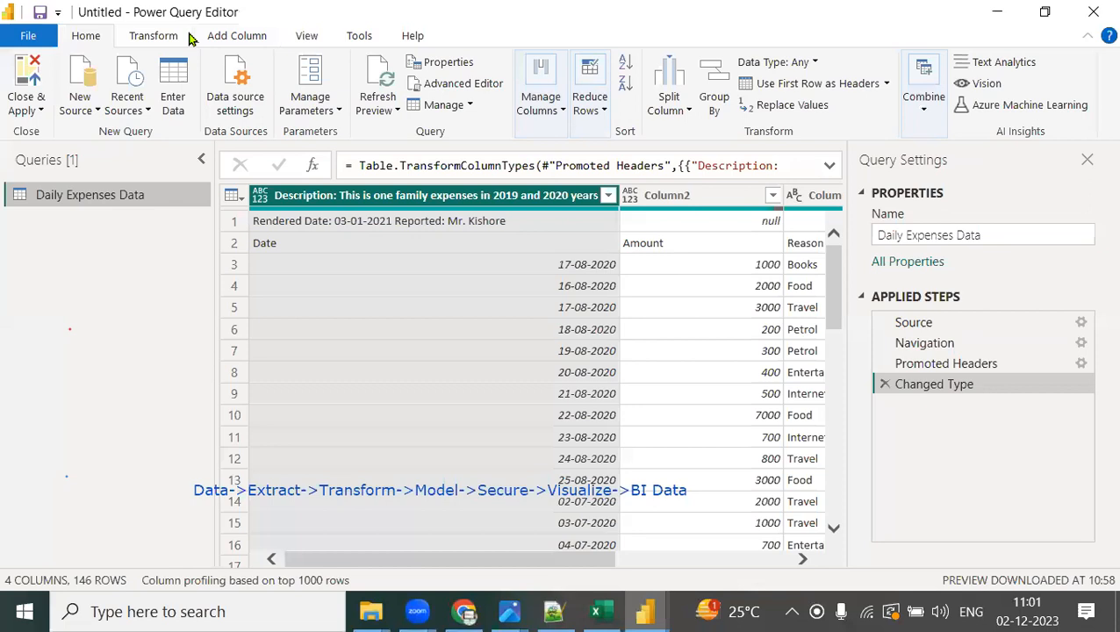
Step: Circle the Power Query Editor window title in red and label it with the text "Extract Transform"
{"action": "mouse_move", "coordinate": [172, 2]}
{"action": "left_mouse_down"}
{"action": "mouse_move", "coordinate": [95, 31]}
{"action": "mouse_move", "coordinate": [248, 4]}
{"action": "mouse_move", "coordinate": [257, 29]}
{"action": "left_mouse_up"}
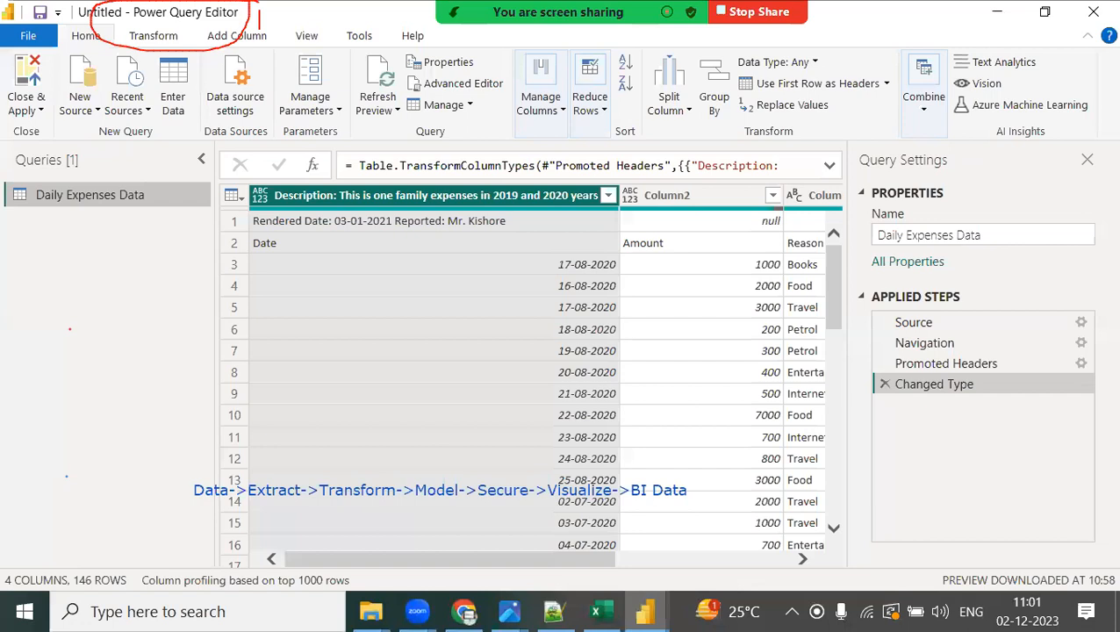
{"action": "type", "text": "Extract T"}
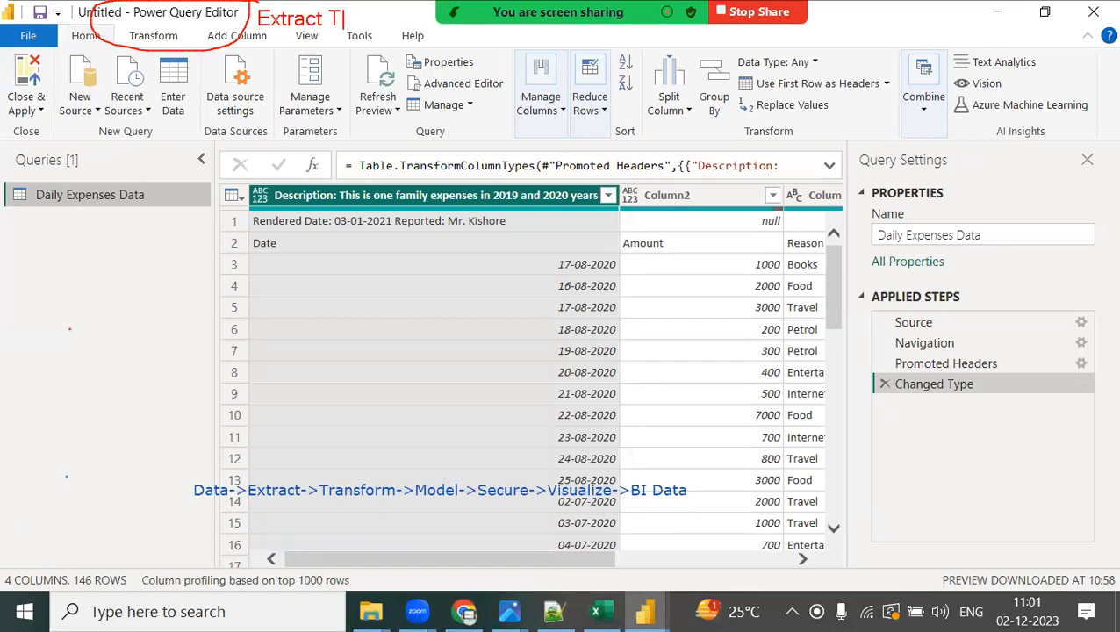
{"action": "type", "text": "ransform"}
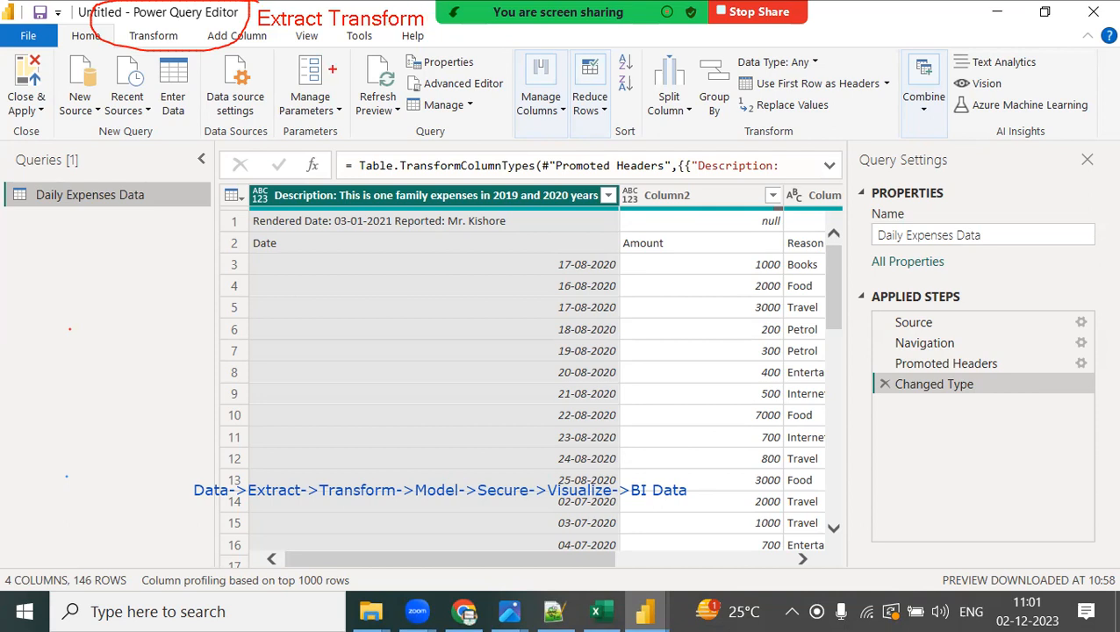
Step: Circle the Daily Expenses Data query and the table menu icon in red with an arrow, and clear the annotations
{"action": "mouse_move", "coordinate": [95, 168]}
{"action": "left_mouse_down"}
{"action": "mouse_move", "coordinate": [56, 230]}
{"action": "mouse_move", "coordinate": [144, 147]}
{"action": "left_mouse_up"}
{"action": "mouse_move", "coordinate": [260, 180]}
{"action": "left_mouse_down"}
{"action": "mouse_move", "coordinate": [201, 172]}
{"action": "mouse_move", "coordinate": [325, 123]}
{"action": "left_mouse_up"}
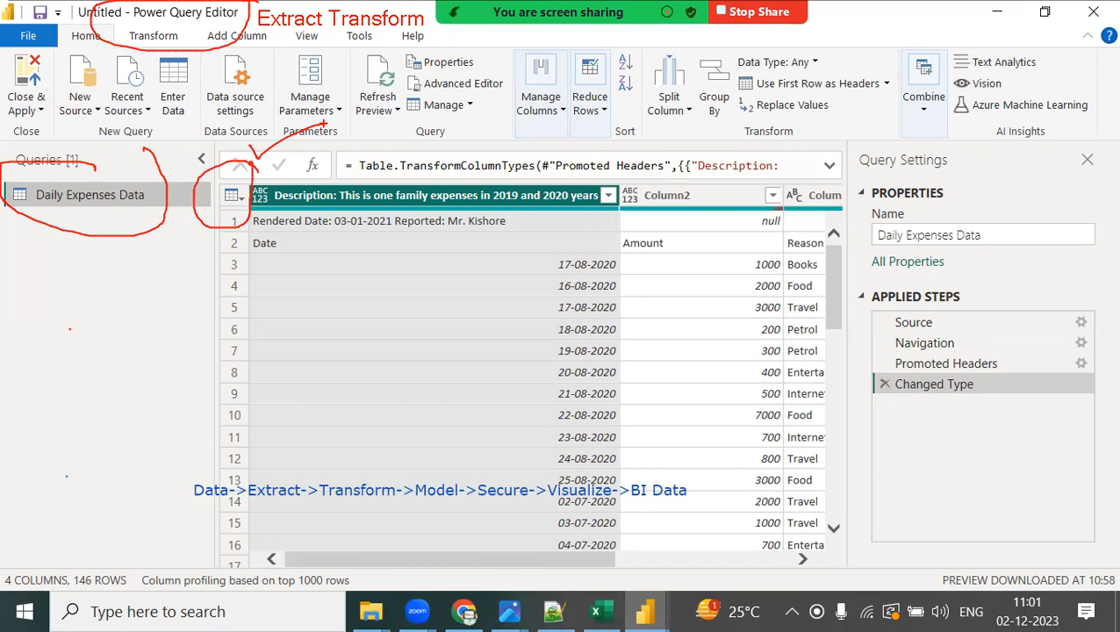
{"action": "key", "text": "Escape"}
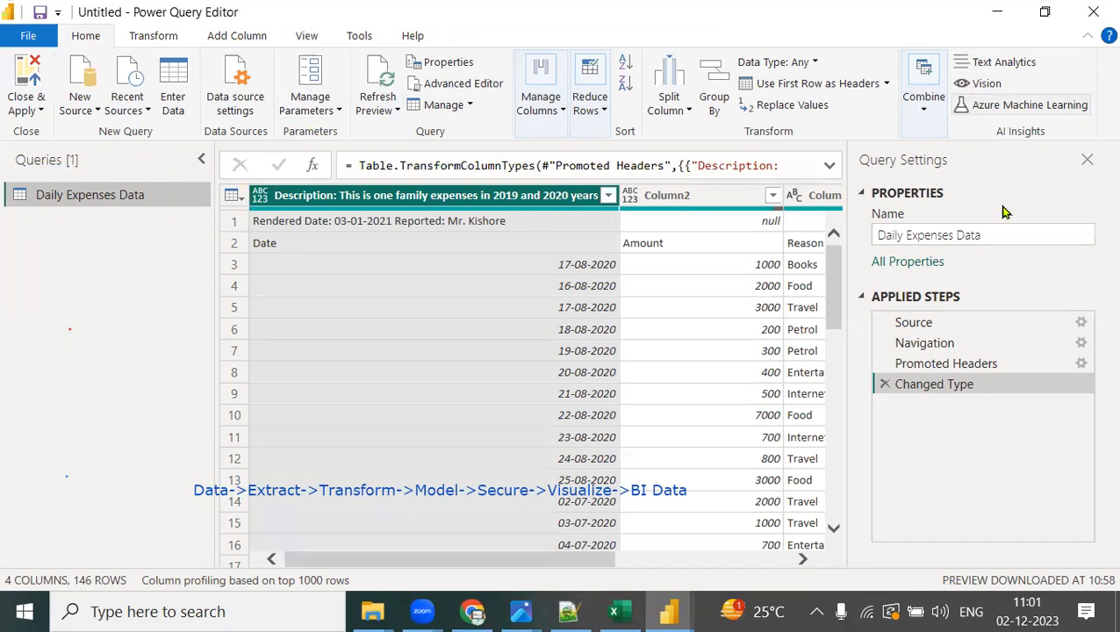
Step: Try removing the top 2 rows of the Daily Expenses Data table, and delete the resulting applied step
{"action": "left_click", "coordinate": [232, 196]}
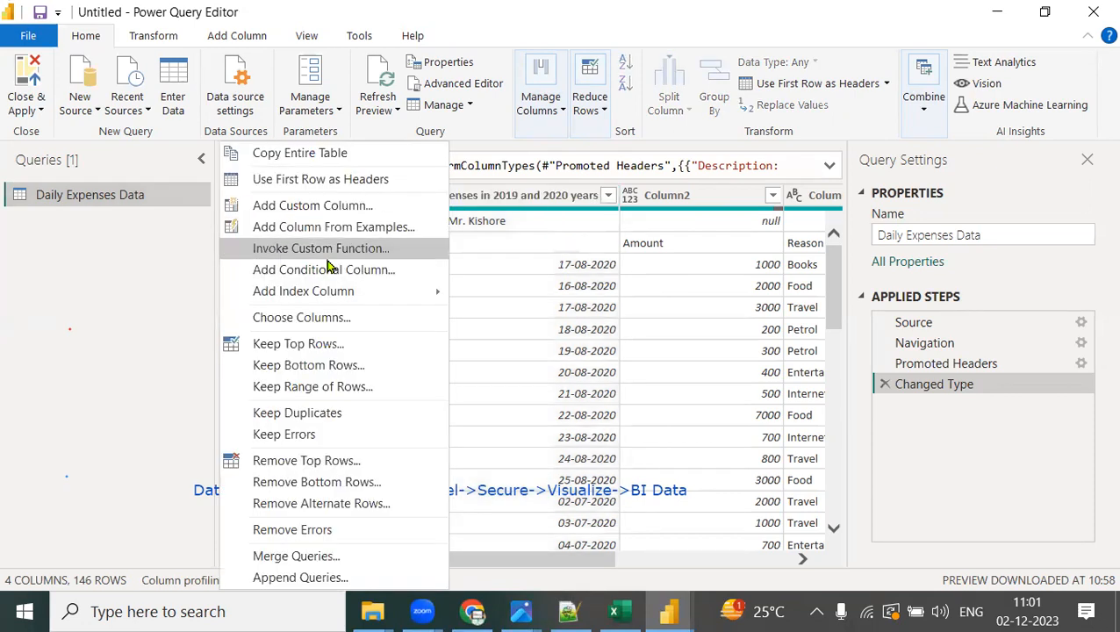
{"action": "left_click", "coordinate": [341, 463]}
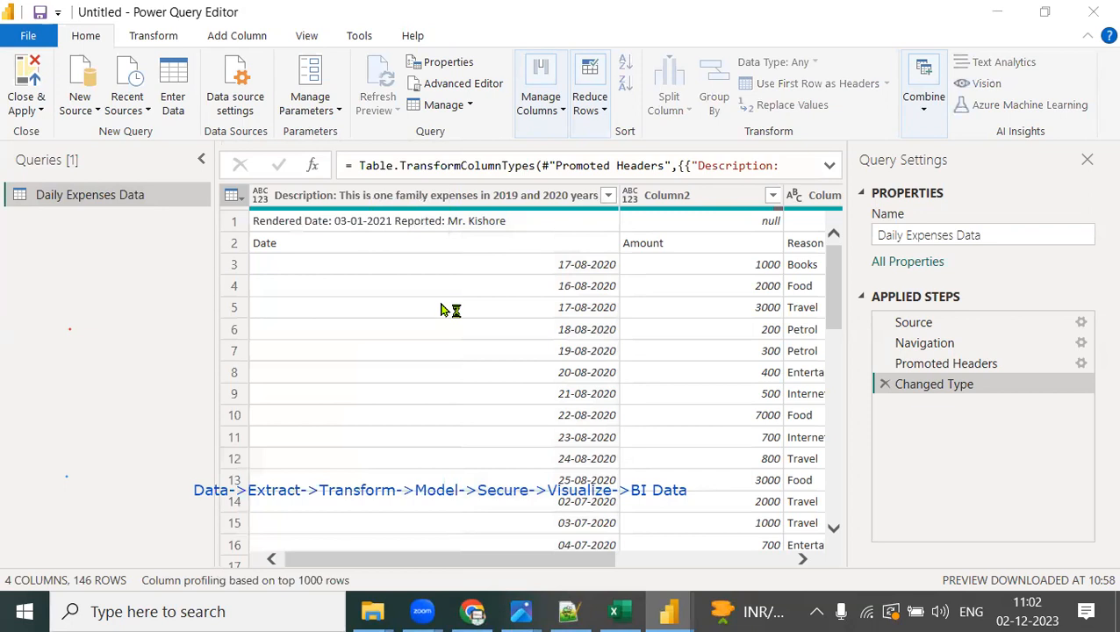
{"action": "type", "text": "2"}
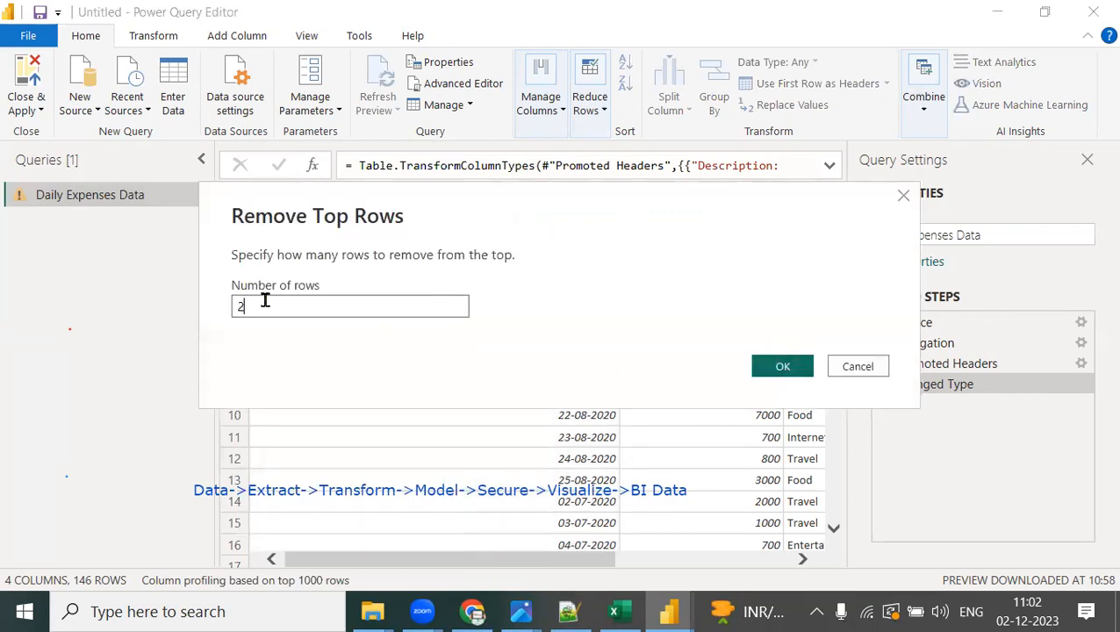
{"action": "left_click", "coordinate": [782, 367]}
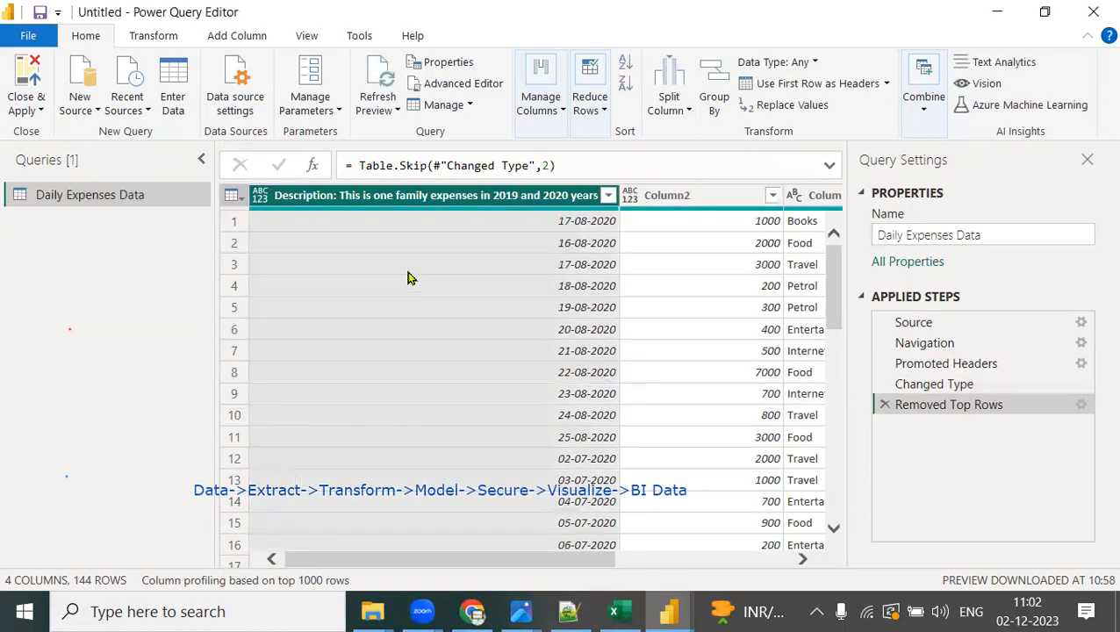
{"action": "left_click", "coordinate": [884, 404]}
Step: Remove the top 1 row of the Daily Expenses Data table and use the new first row as headers
{"action": "left_click", "coordinate": [237, 223]}
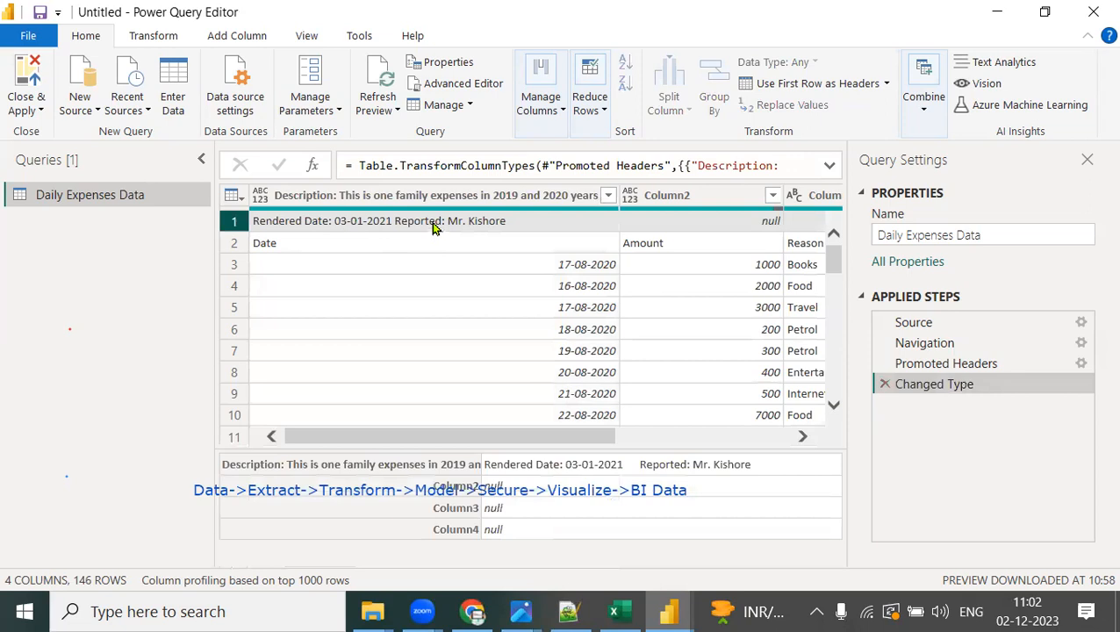
{"action": "left_click", "coordinate": [237, 195]}
{"action": "left_click", "coordinate": [303, 460]}
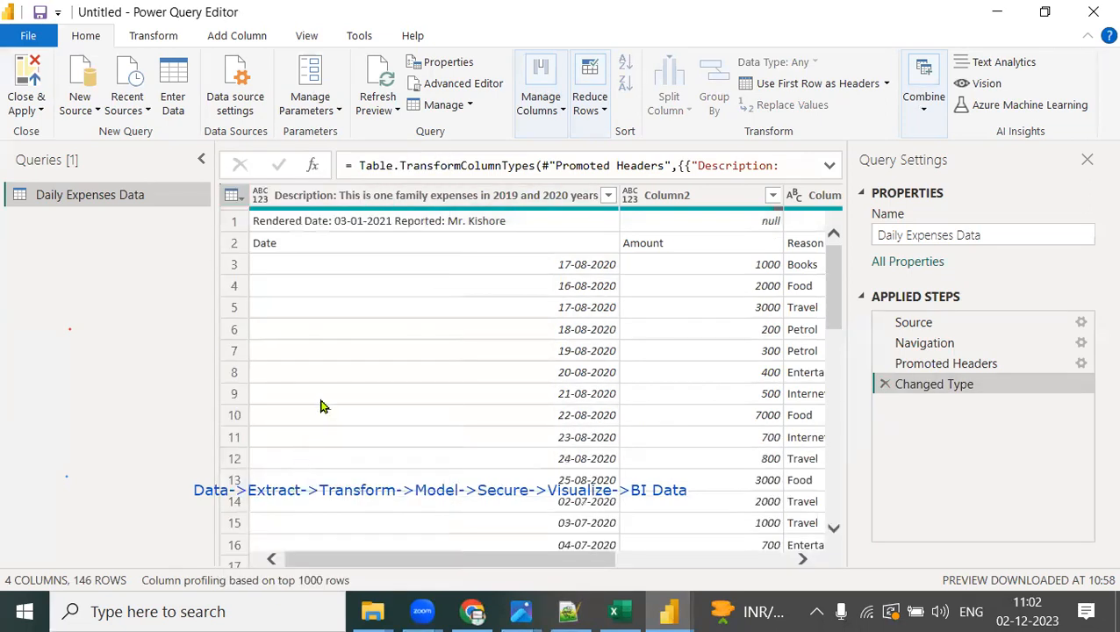
{"action": "type", "text": "1"}
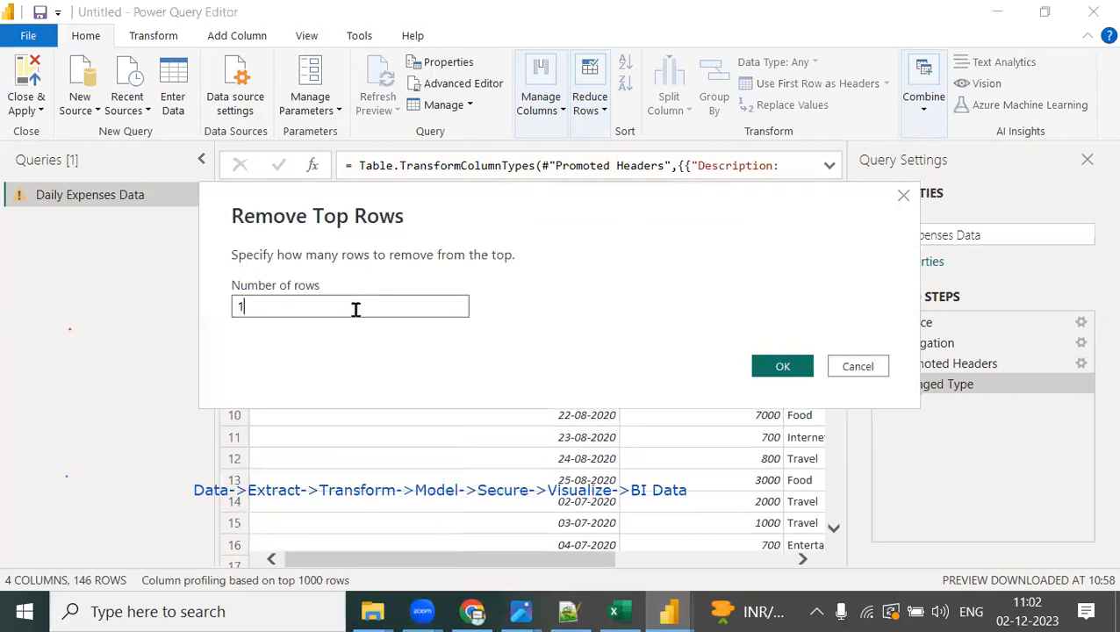
{"action": "left_click", "coordinate": [777, 366]}
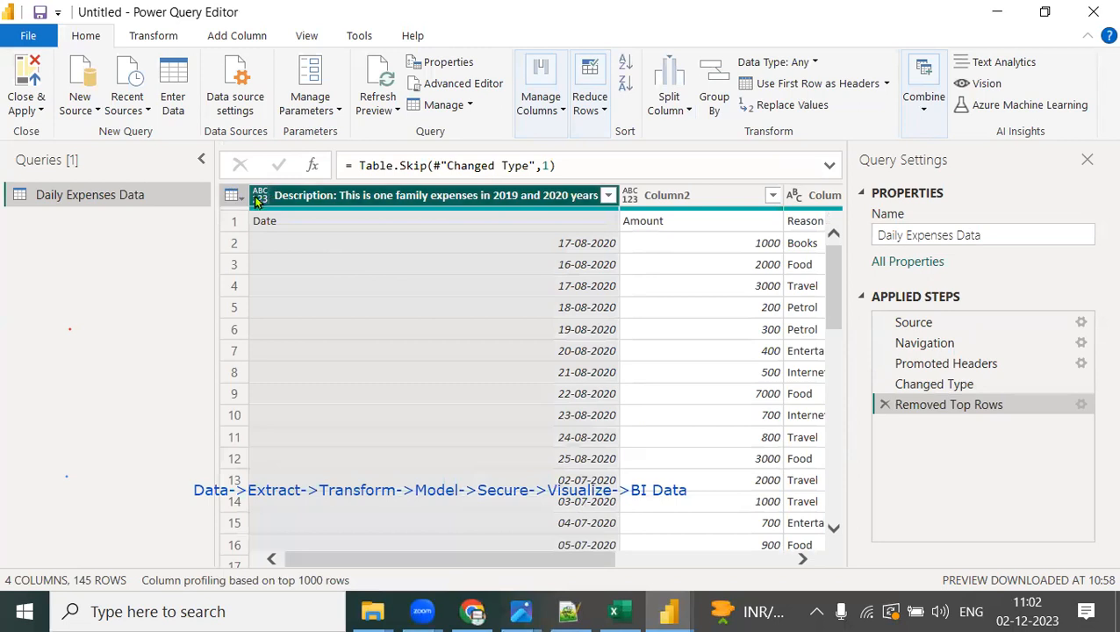
{"action": "left_click", "coordinate": [239, 201]}
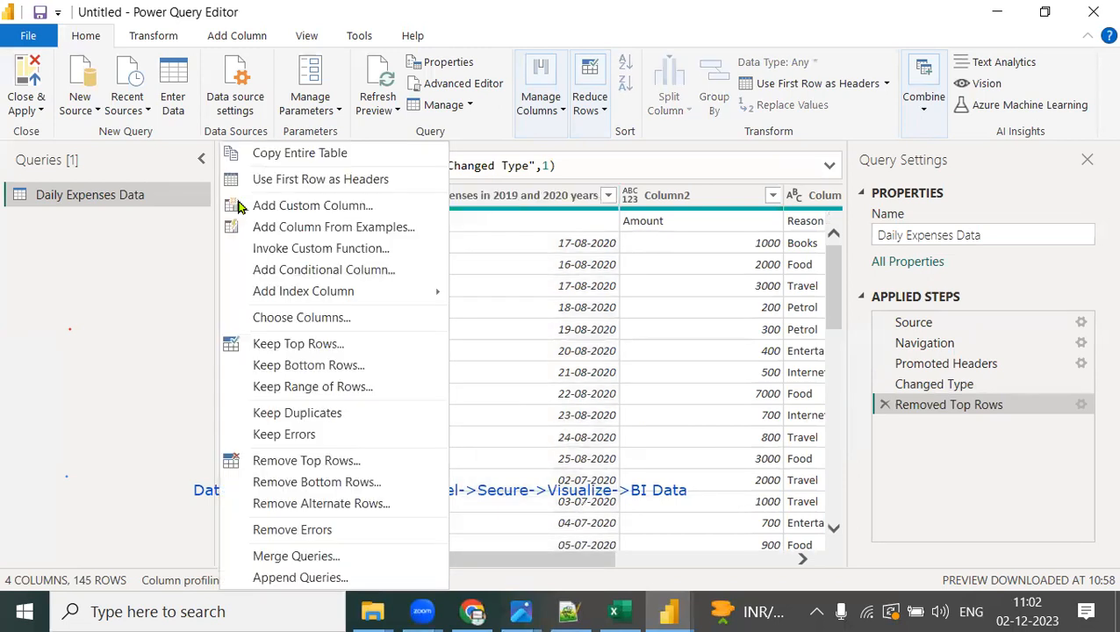
{"action": "left_click", "coordinate": [309, 183]}
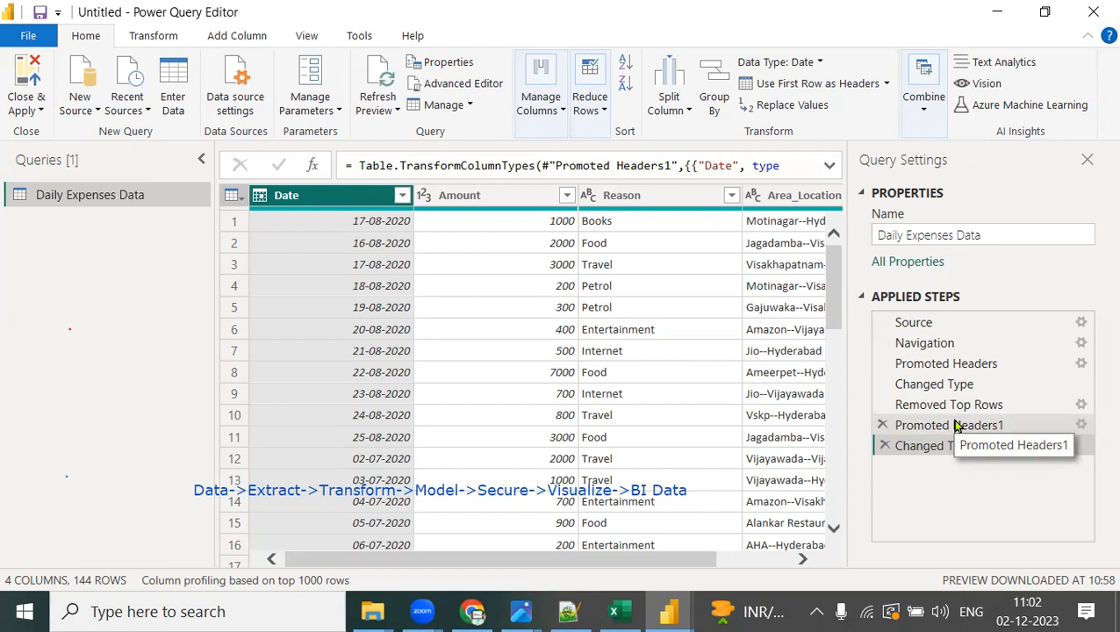
Step: Split the Area_Location column at each occurrence of the custom delimiter "--"
{"action": "left_click_drag", "start_coordinate": [702, 560], "coordinate": [836, 545]}
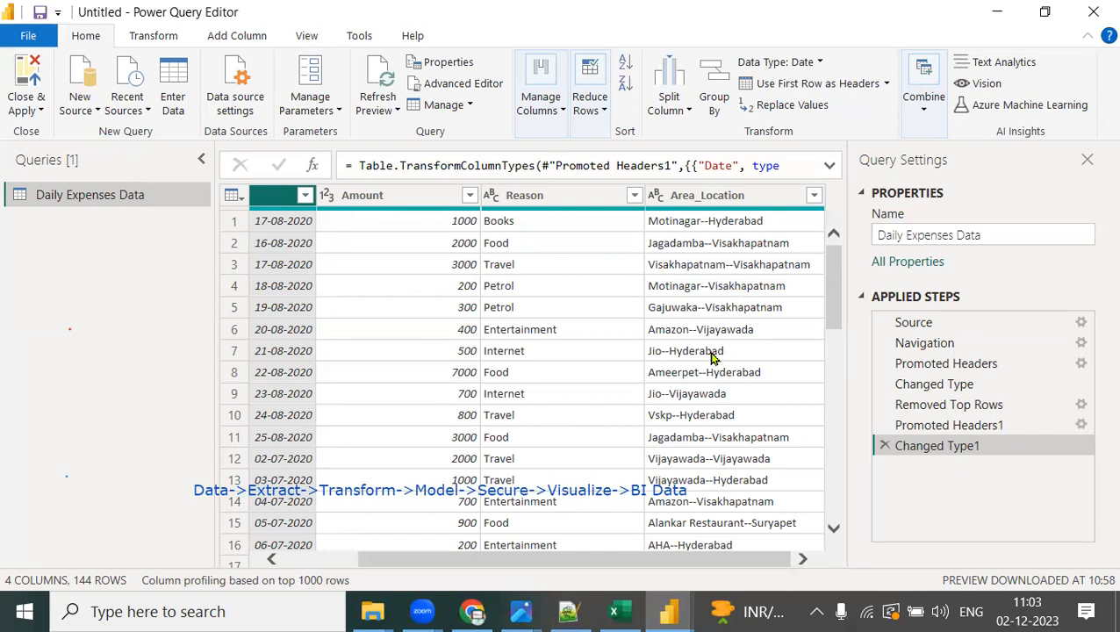
{"action": "left_click", "coordinate": [716, 196]}
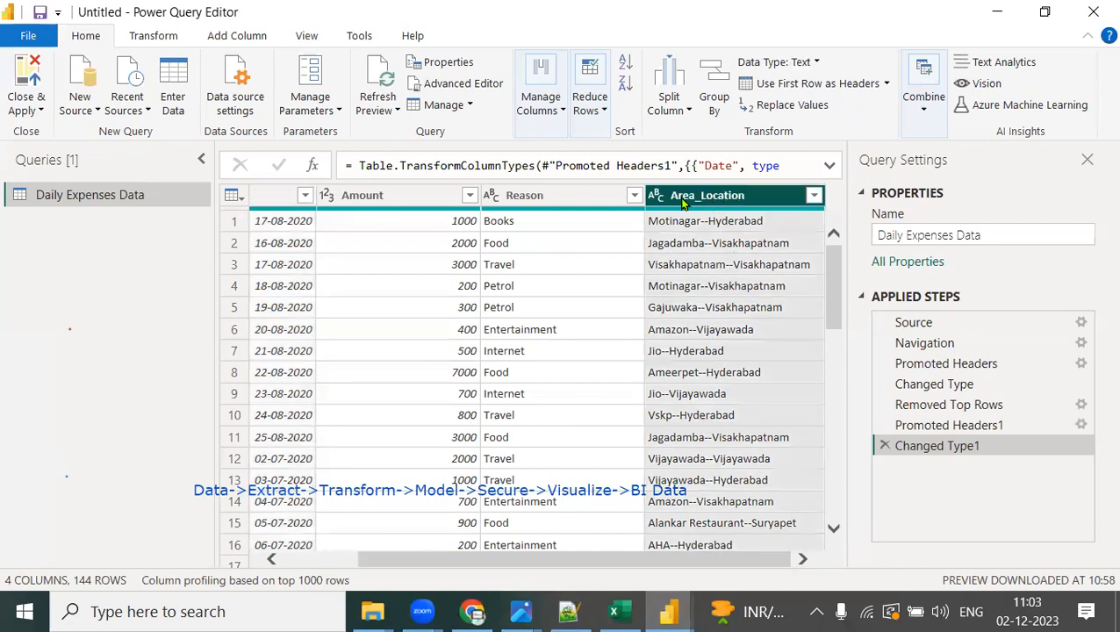
{"action": "right_click", "coordinate": [701, 201]}
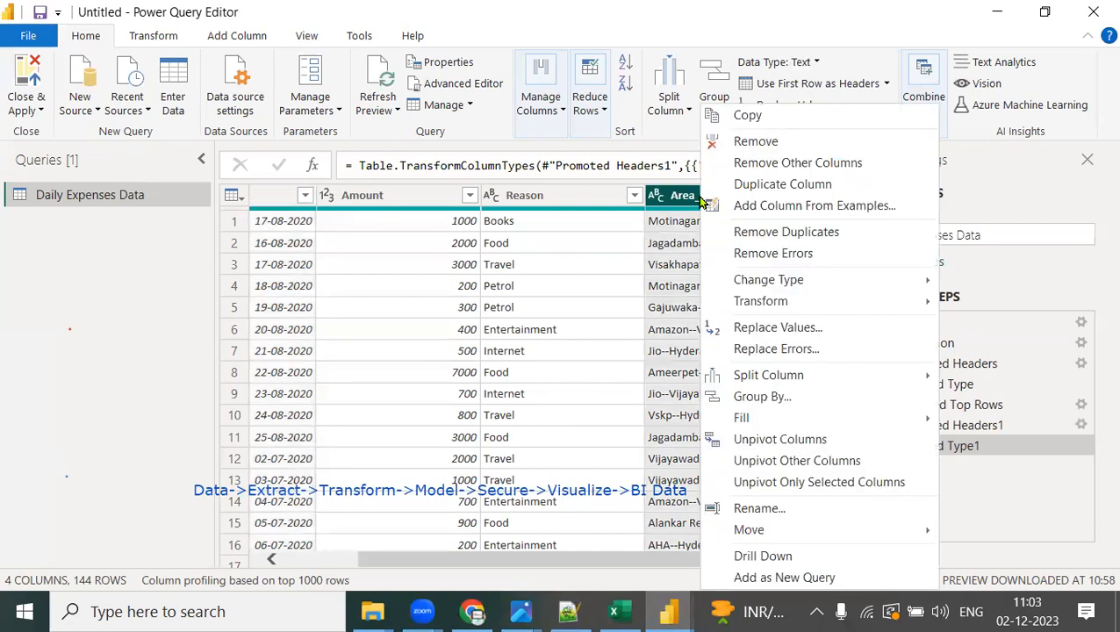
{"action": "mouse_move", "coordinate": [775, 375]}
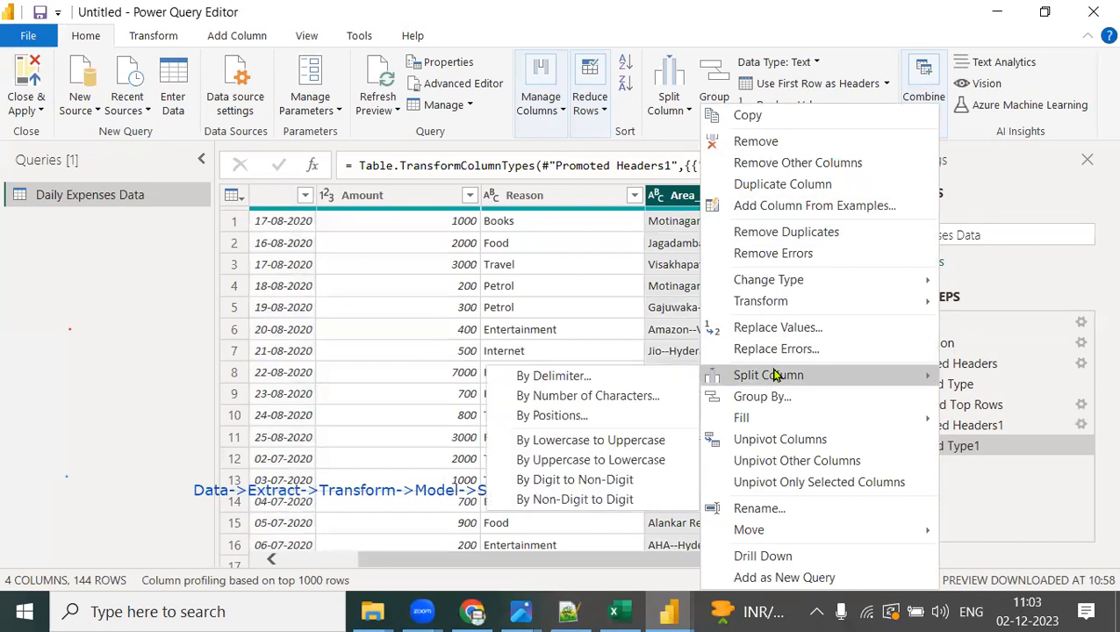
{"action": "left_click", "coordinate": [608, 382]}
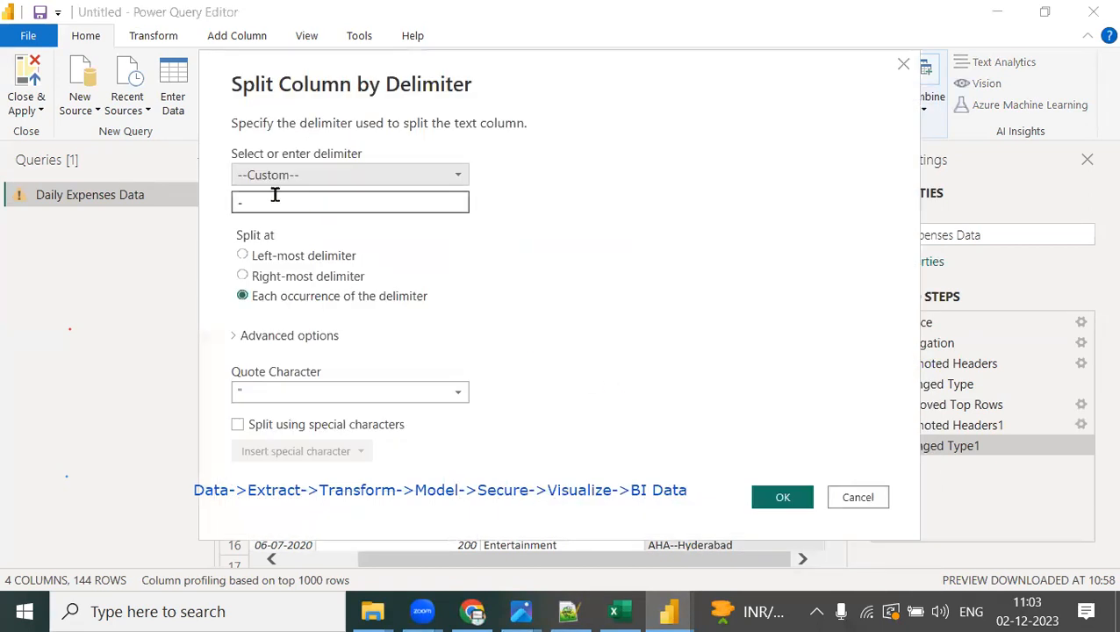
{"action": "left_click", "coordinate": [275, 194]}
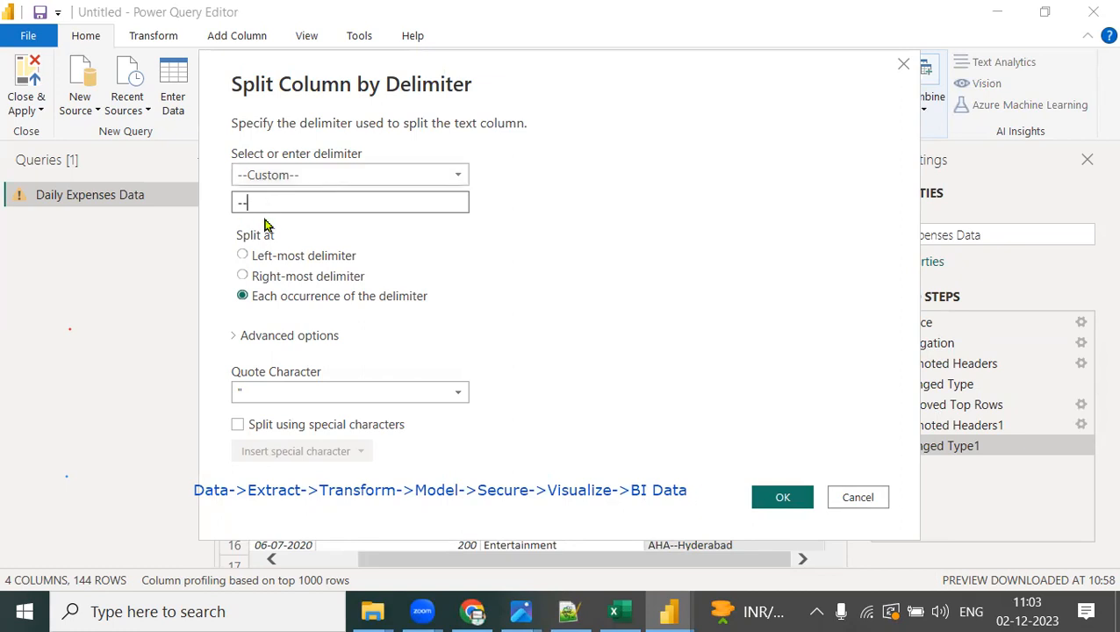
{"action": "left_click", "coordinate": [794, 495]}
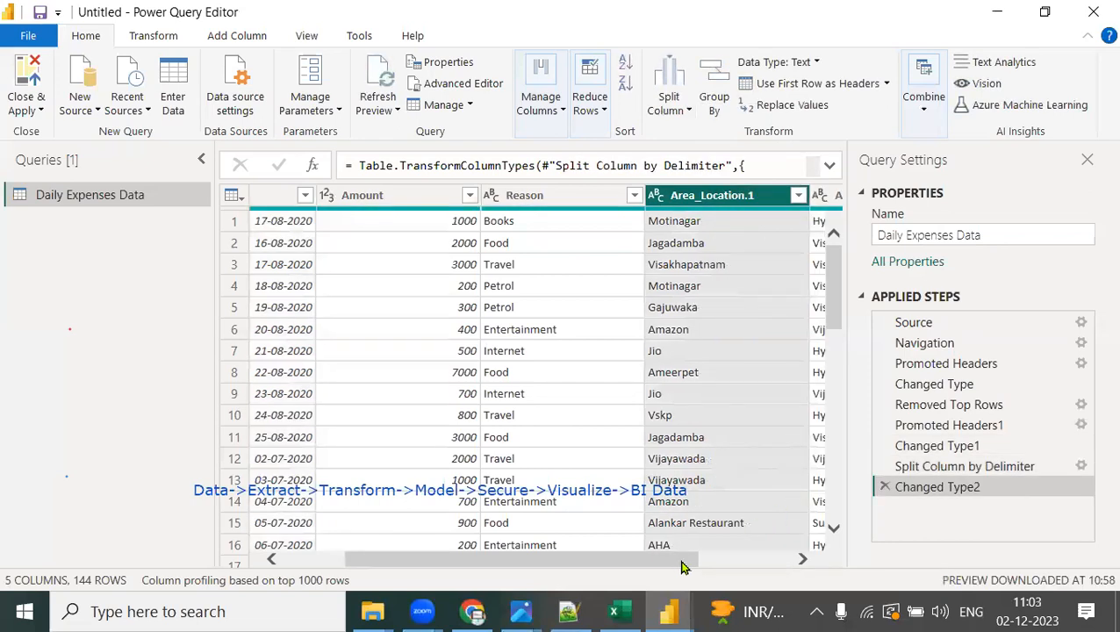
Step: Rename the column Area_Location.1 to Area and the column Area_Location.2 to Location
{"action": "left_click_drag", "start_coordinate": [680, 562], "coordinate": [809, 562]}
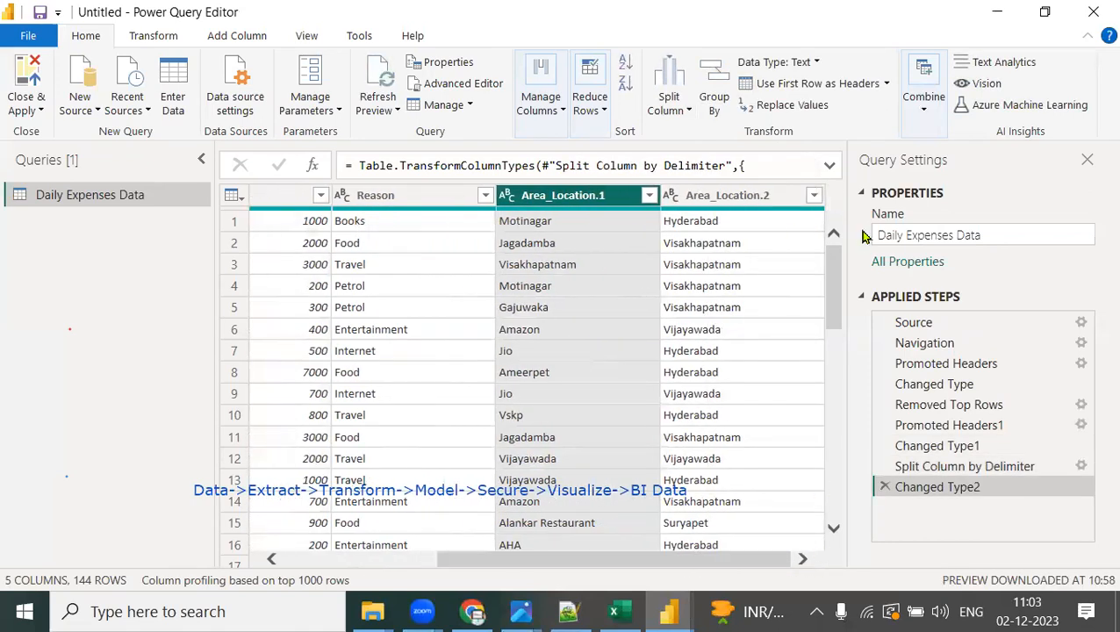
{"action": "key", "text": "F2"}
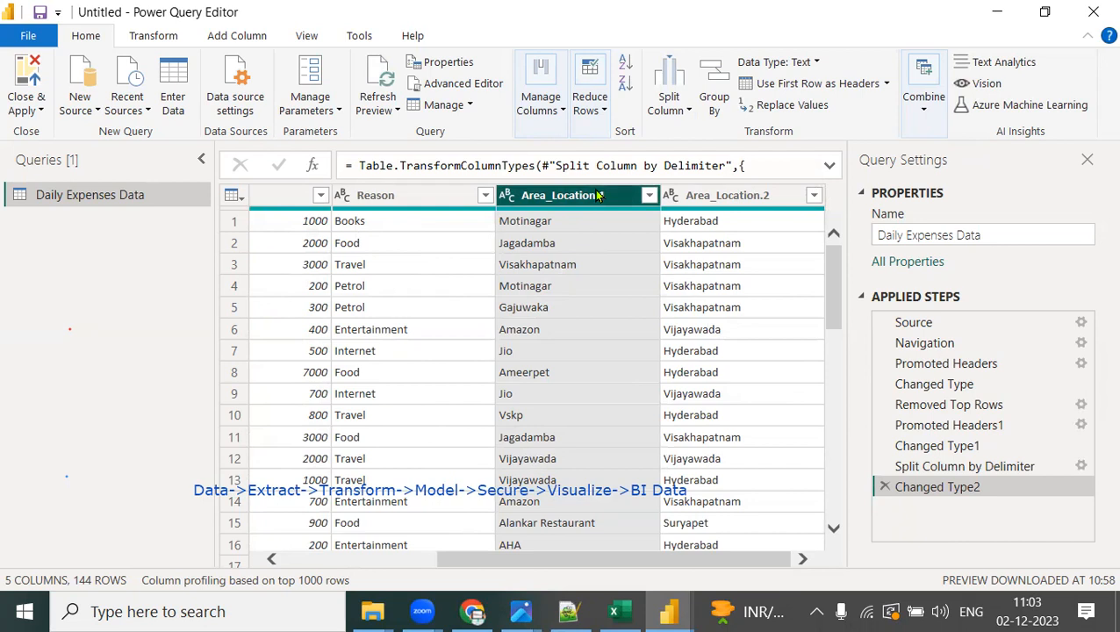
{"action": "type", "text": "Area"}
{"action": "key", "text": "Return"}
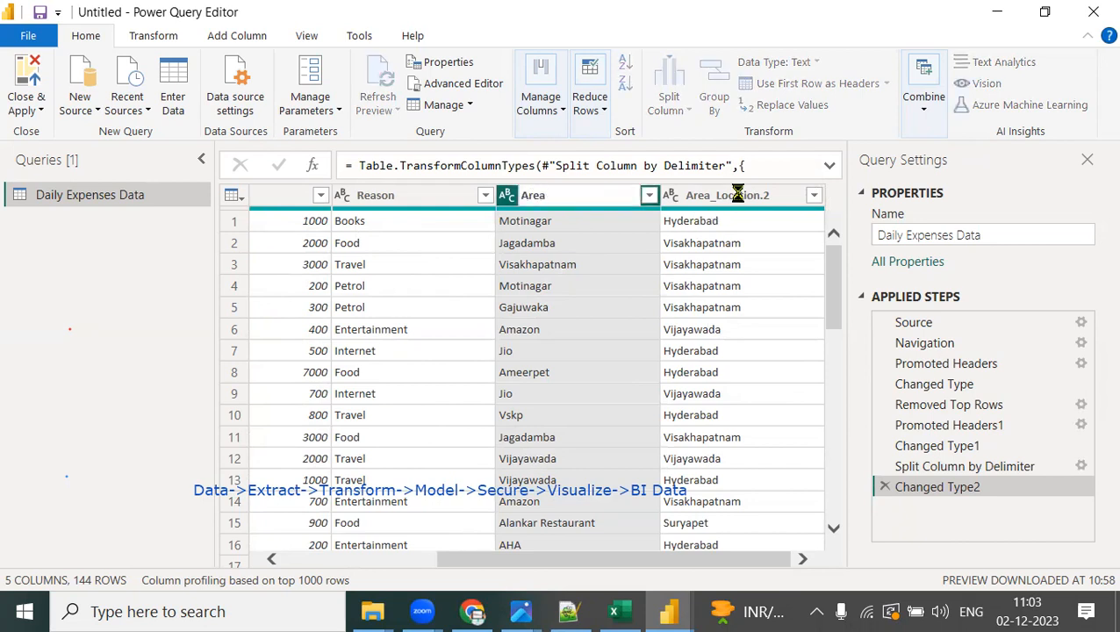
{"action": "double_click", "coordinate": [736, 195]}
{"action": "type", "text": "Location"}
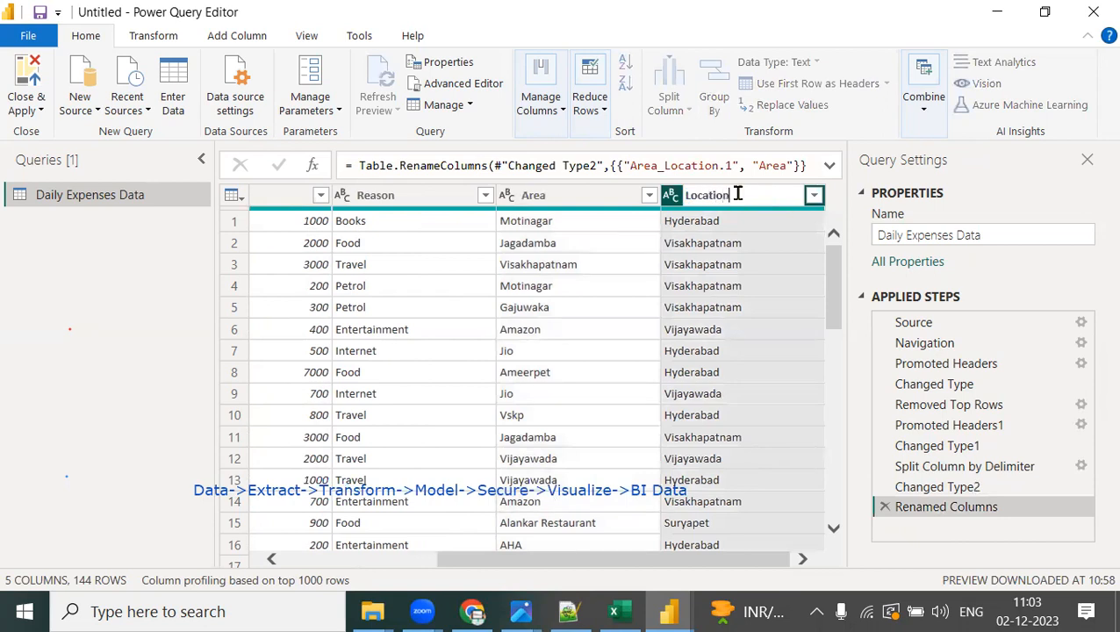
{"action": "key", "text": "Return"}
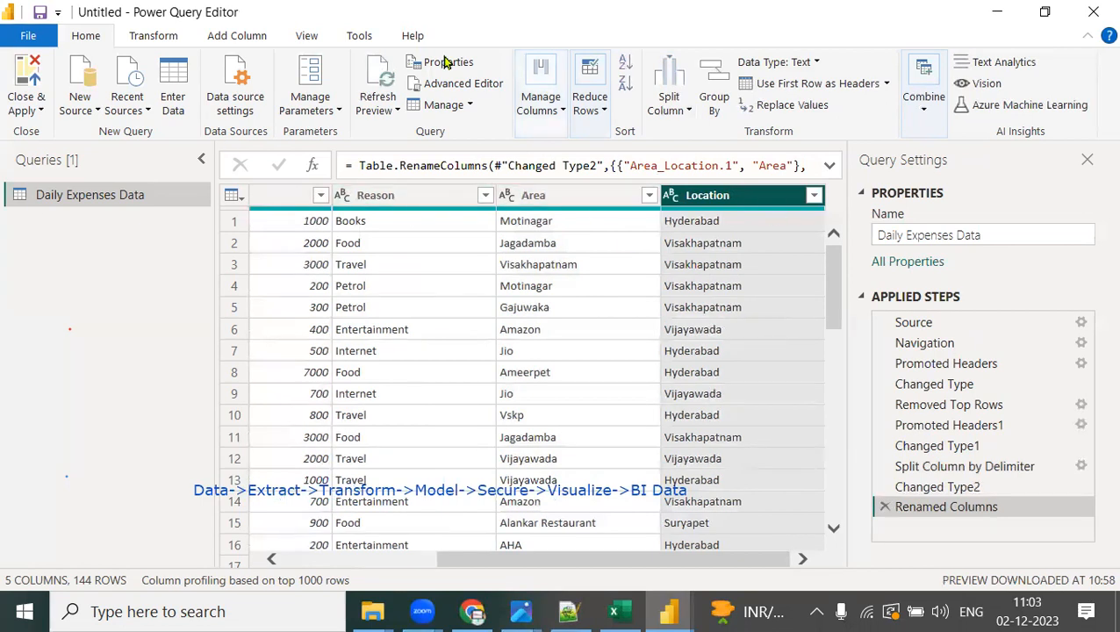
Step: Apply the query changes to the data model and close the Power Query Editor
{"action": "left_click", "coordinate": [41, 111]}
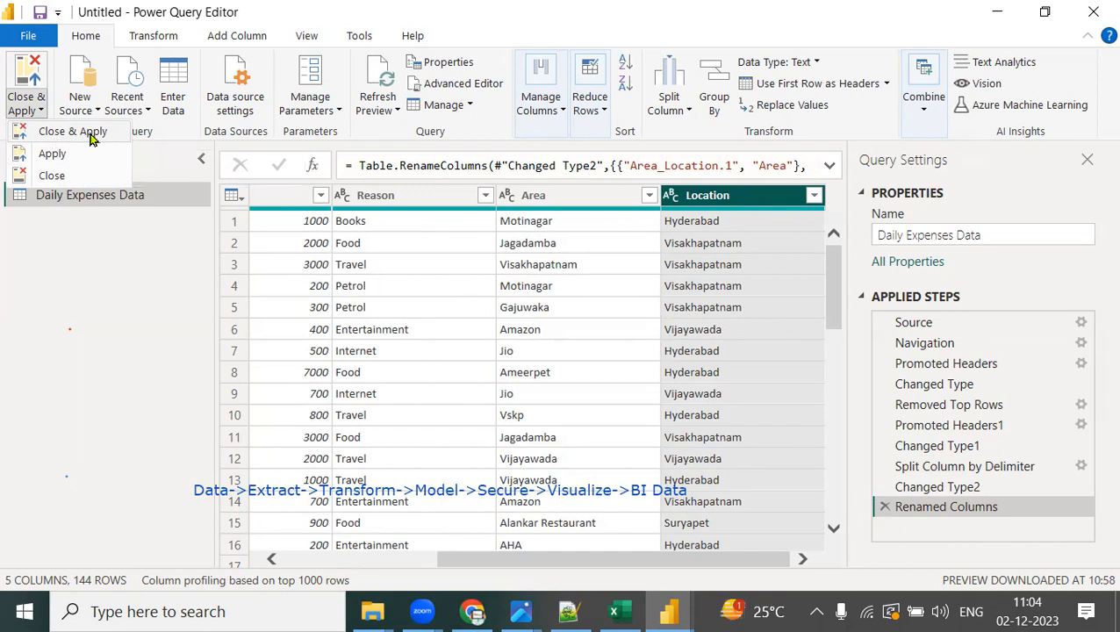
{"action": "left_click", "coordinate": [91, 138]}
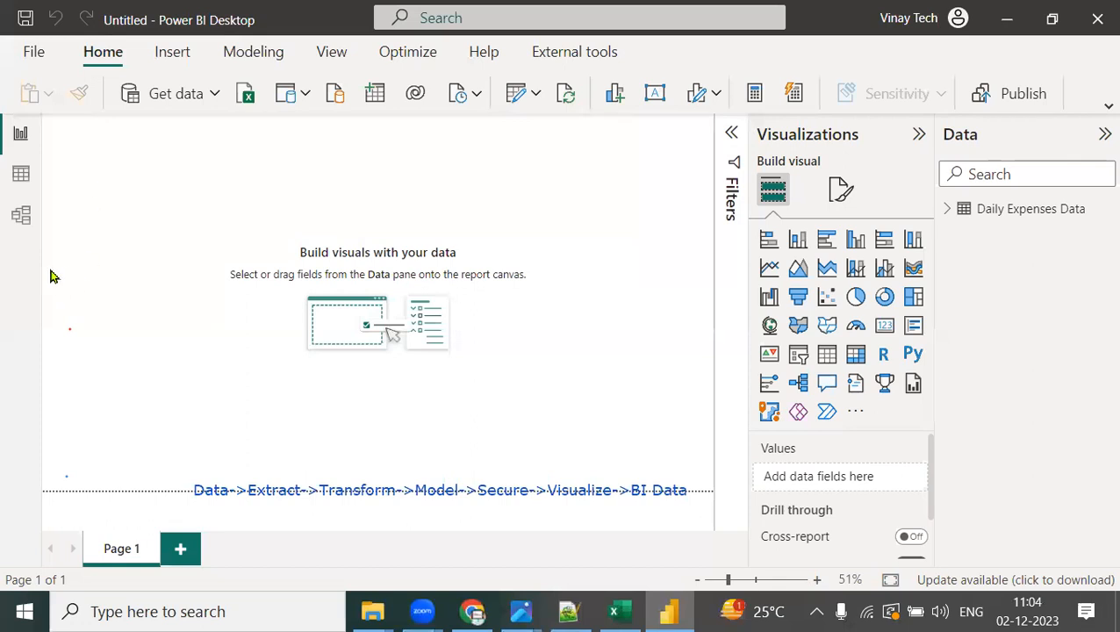
Step: Review the cleaned Daily Expenses Data table in Table view and Model view, and return to Report view to show the modeling commands
{"action": "left_click", "coordinate": [21, 176]}
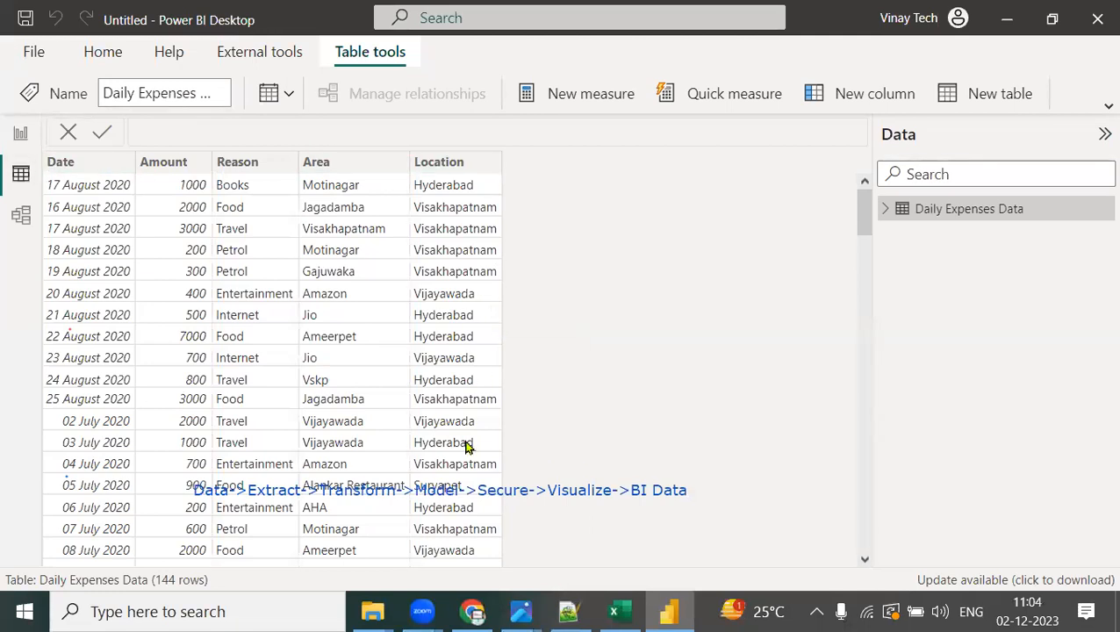
{"action": "left_click", "coordinate": [20, 217]}
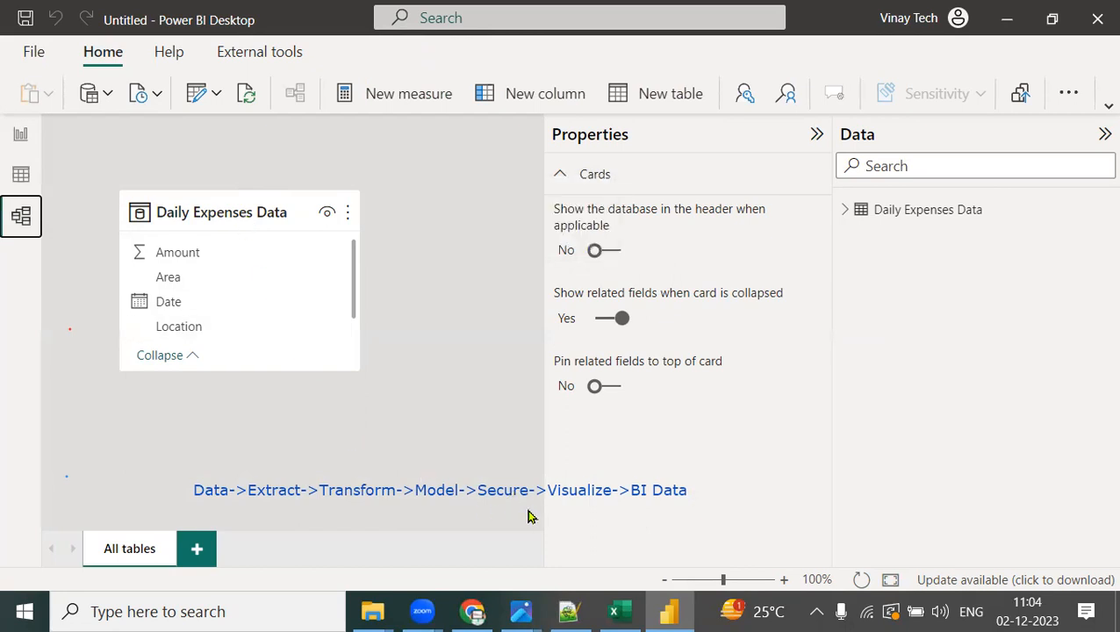
{"action": "left_click", "coordinate": [22, 136]}
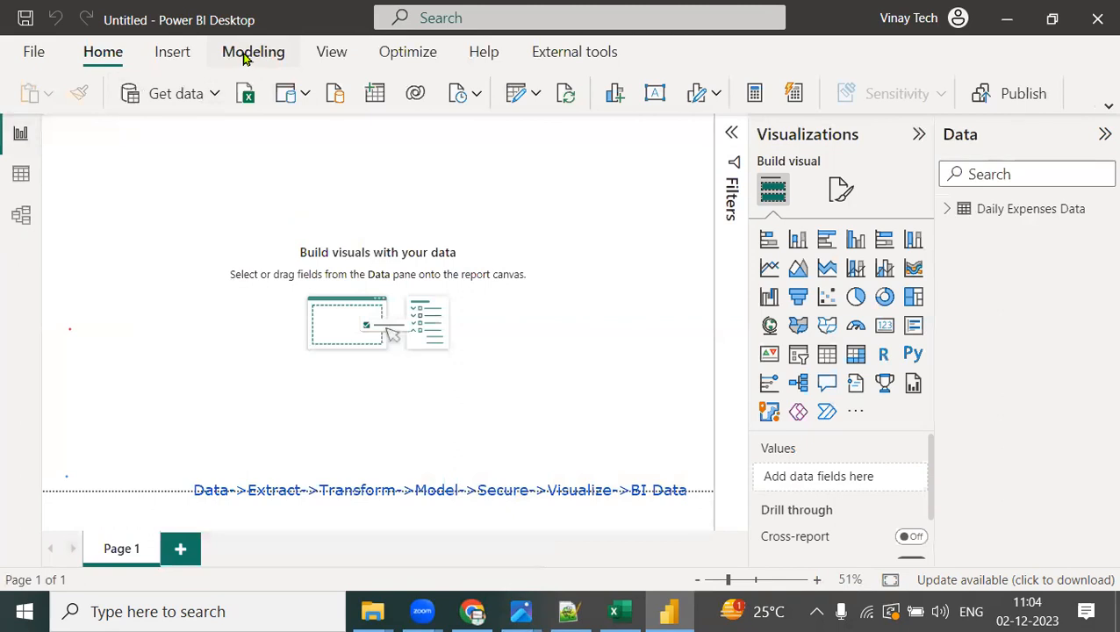
{"action": "left_click", "coordinate": [266, 57]}
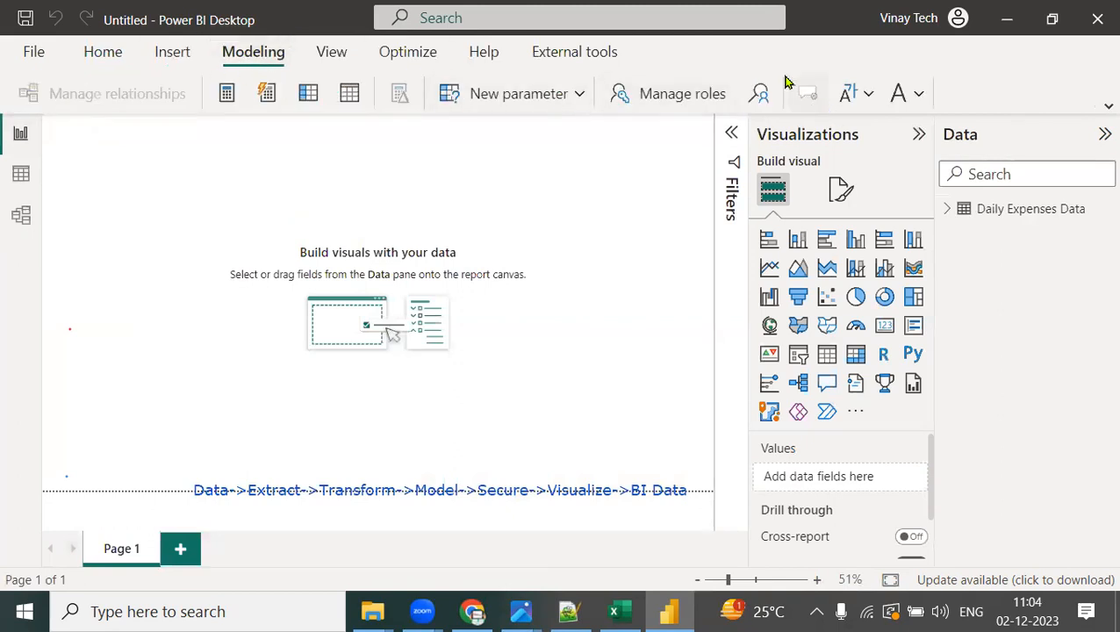
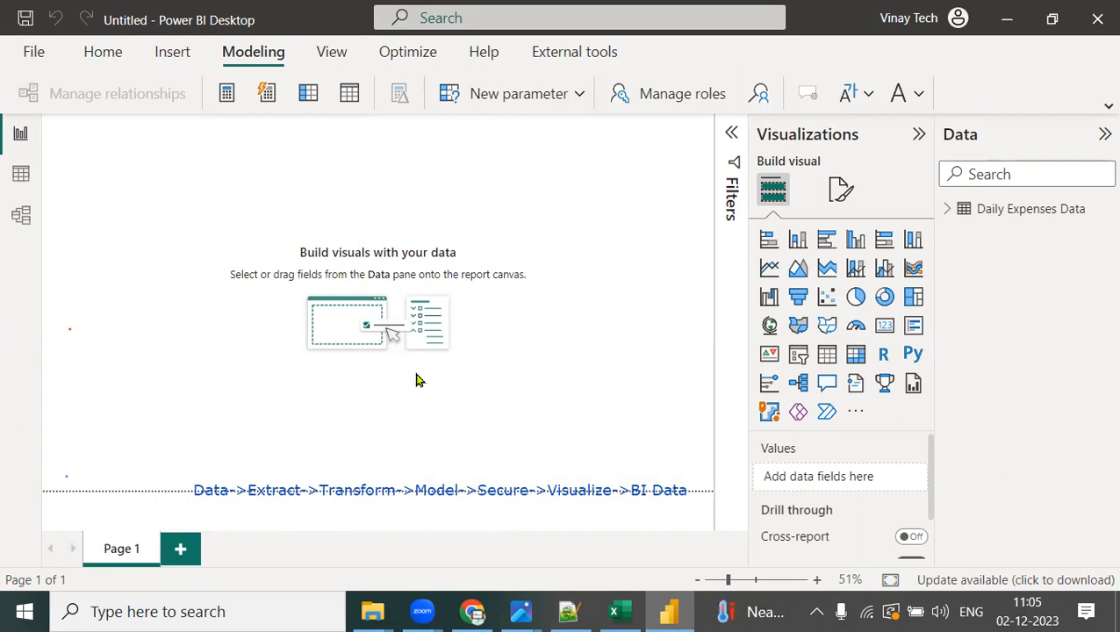
Step: Circle the map, stacked bar chart, pie chart, slicer and card visual types with on-screen annotation ink
{"action": "key", "text": "ctrl+2"}
{"action": "mouse_move", "coordinate": [788, 322]}
{"action": "left_mouse_down"}
{"action": "mouse_move", "coordinate": [748, 322]}
{"action": "mouse_move", "coordinate": [803, 344]}
{"action": "left_mouse_up"}
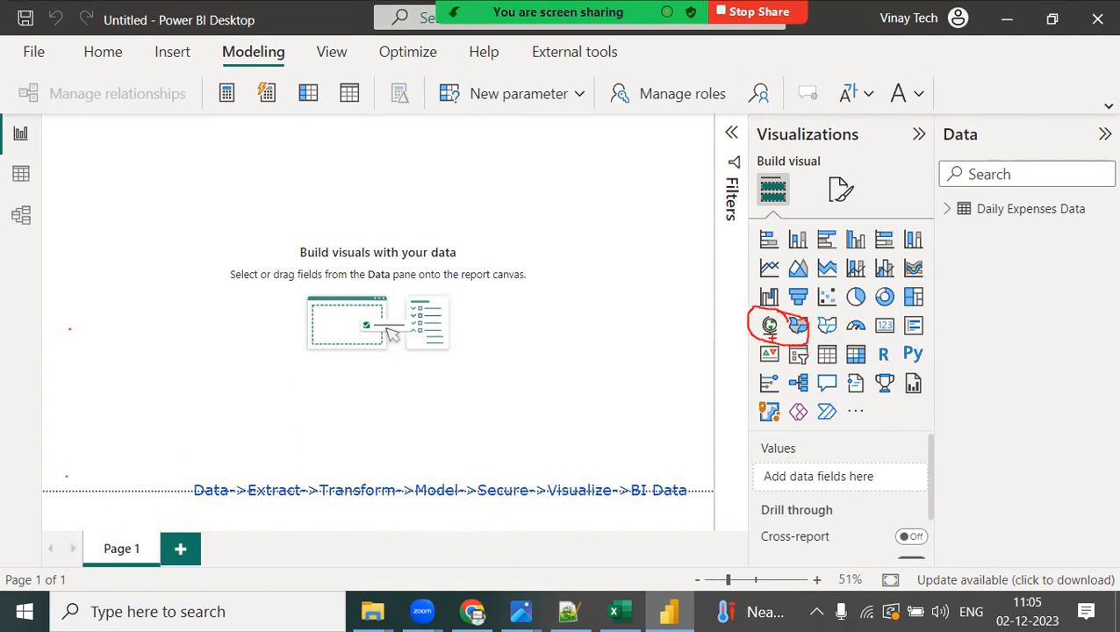
{"action": "mouse_move", "coordinate": [788, 217]}
{"action": "left_mouse_down"}
{"action": "mouse_move", "coordinate": [742, 233]}
{"action": "mouse_move", "coordinate": [802, 246]}
{"action": "mouse_move", "coordinate": [769, 219]}
{"action": "left_mouse_up"}
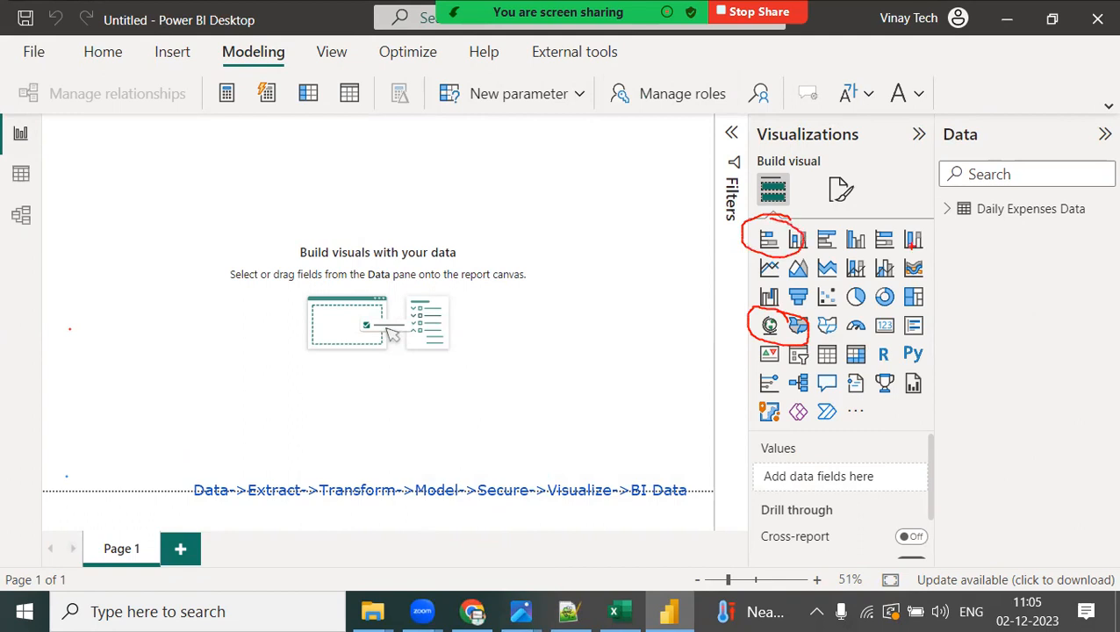
{"action": "mouse_move", "coordinate": [878, 304]}
{"action": "left_mouse_down"}
{"action": "mouse_move", "coordinate": [834, 280]}
{"action": "mouse_move", "coordinate": [867, 311]}
{"action": "left_mouse_up"}
{"action": "mouse_move", "coordinate": [815, 346]}
{"action": "left_mouse_down"}
{"action": "mouse_move", "coordinate": [775, 364]}
{"action": "mouse_move", "coordinate": [816, 350]}
{"action": "left_mouse_up"}
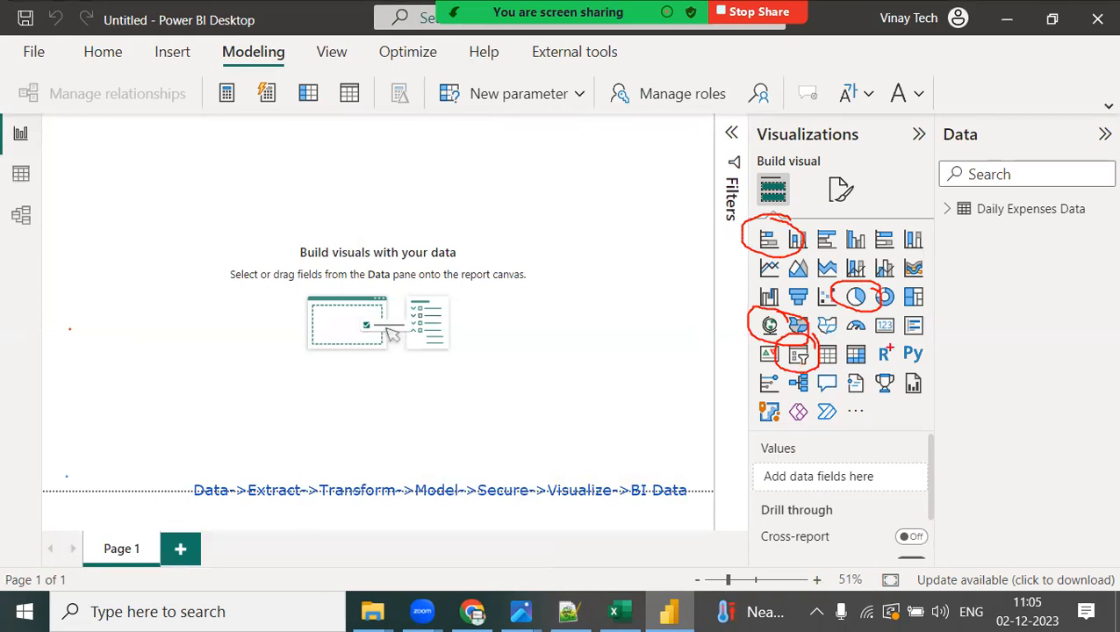
{"action": "mouse_move", "coordinate": [904, 318]}
{"action": "left_mouse_down"}
{"action": "mouse_move", "coordinate": [853, 323]}
{"action": "mouse_move", "coordinate": [895, 320]}
{"action": "left_mouse_up"}
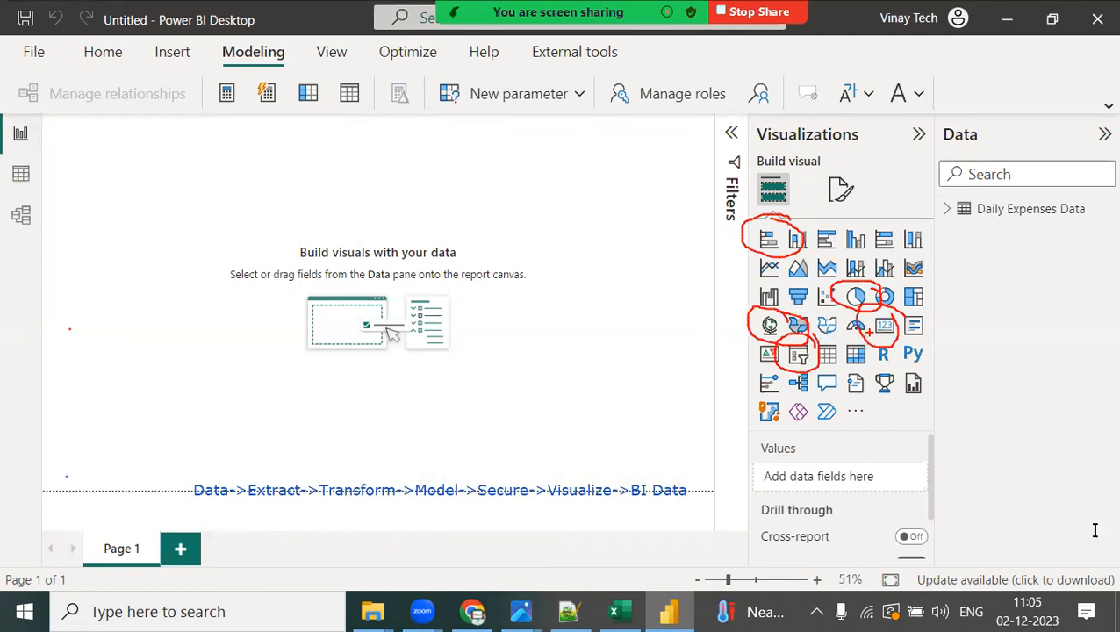
Step: Write an on-screen text note beside the visual types with the lines "Card: Single value show", "Bar chart: Comparing" and "Pie: Composition"
{"action": "left_click", "coordinate": [949, 402]}
{"action": "type", "text": "Card: Single value"}
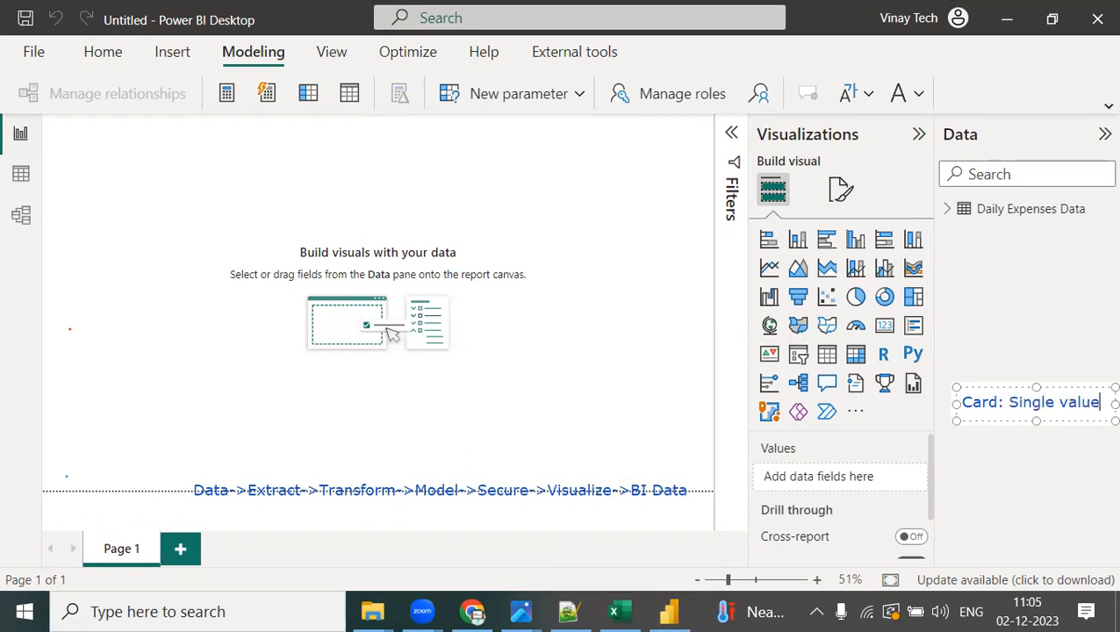
{"action": "key", "text": "Return"}
{"action": "type", "text": "show"}
{"action": "key", "text": "Return"}
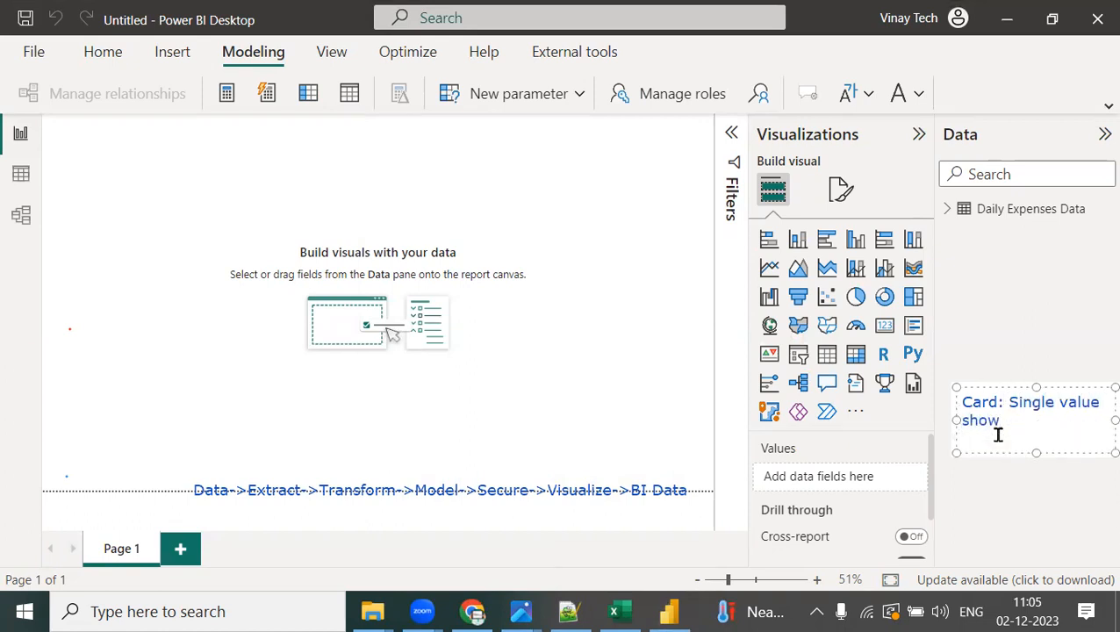
{"action": "type", "text": "Bar chart: Comparing"}
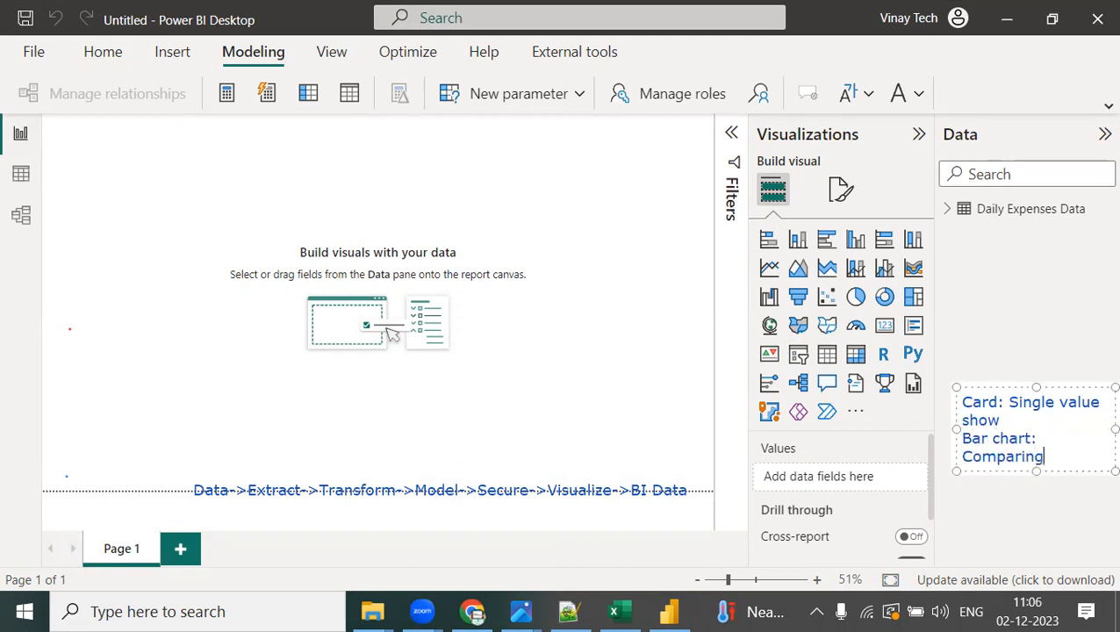
{"action": "key", "text": "Return"}
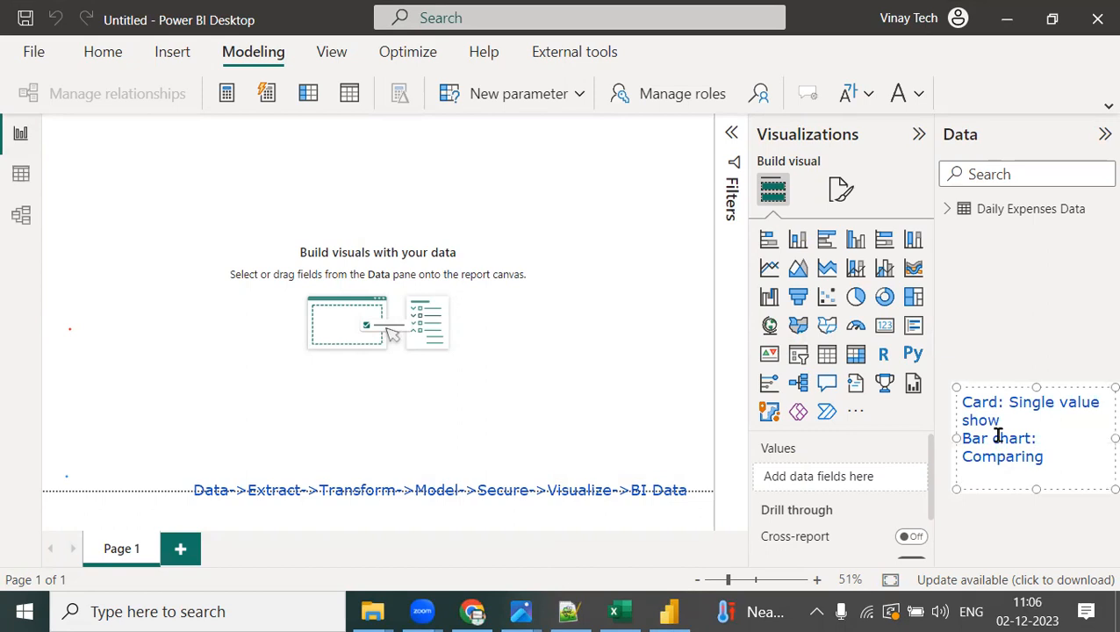
{"action": "type", "text": "Pie: Composition"}
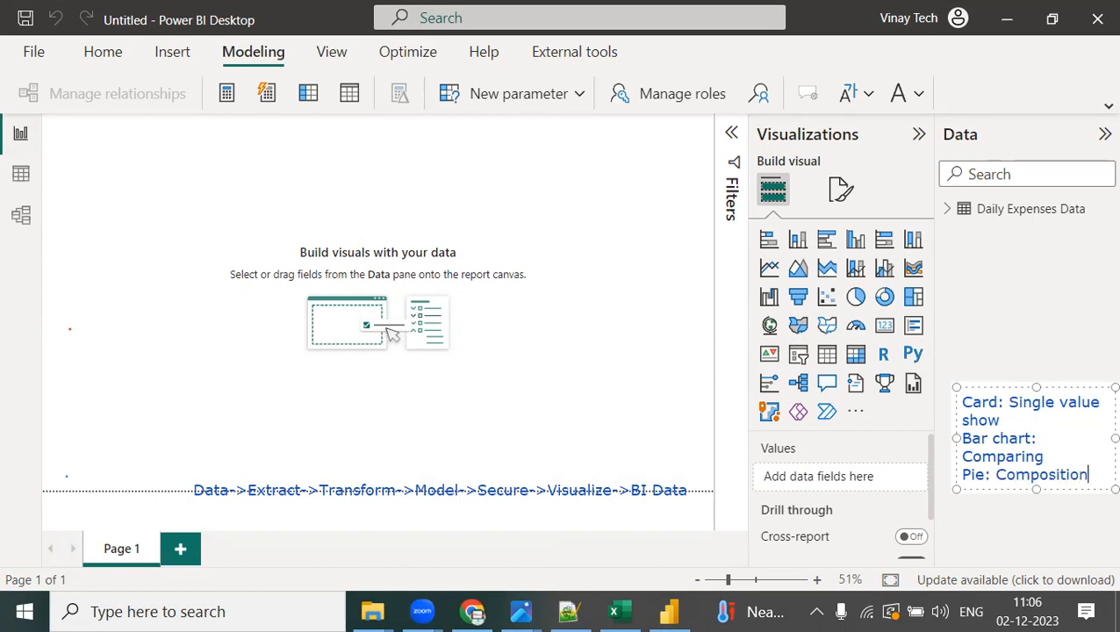
Step: Add the lines "Slicer: Visual filter" and "Map: Generate maps" to the note and widen its text box
{"action": "key", "text": "Return"}
{"action": "type", "text": "licer"}
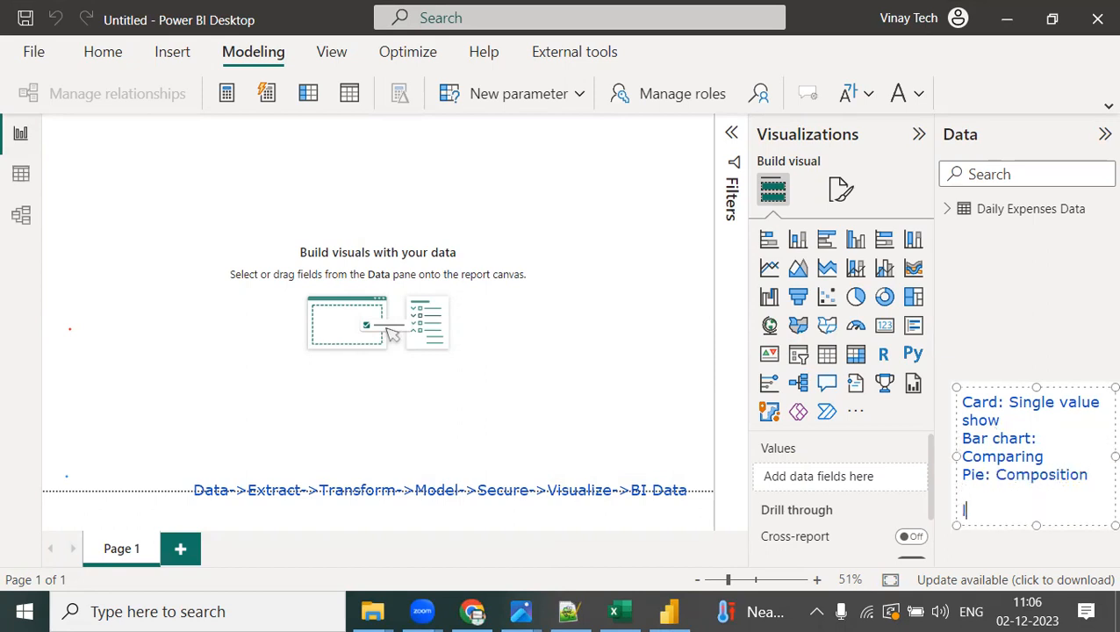
{"action": "key", "text": "BackSpace"}
{"action": "key", "text": "BackSpace"}
{"action": "key", "text": "BackSpace"}
{"action": "key", "text": "BackSpace"}
{"action": "key", "text": "BackSpace"}
{"action": "type", "text": "licer"}
{"action": "key", "text": "BackSpace"}
{"action": "key", "text": "BackSpace"}
{"action": "key", "text": "BackSpace"}
{"action": "key", "text": "BackSpace"}
{"action": "key", "text": "BackSpace"}
{"action": "type", "text": "Slic"}
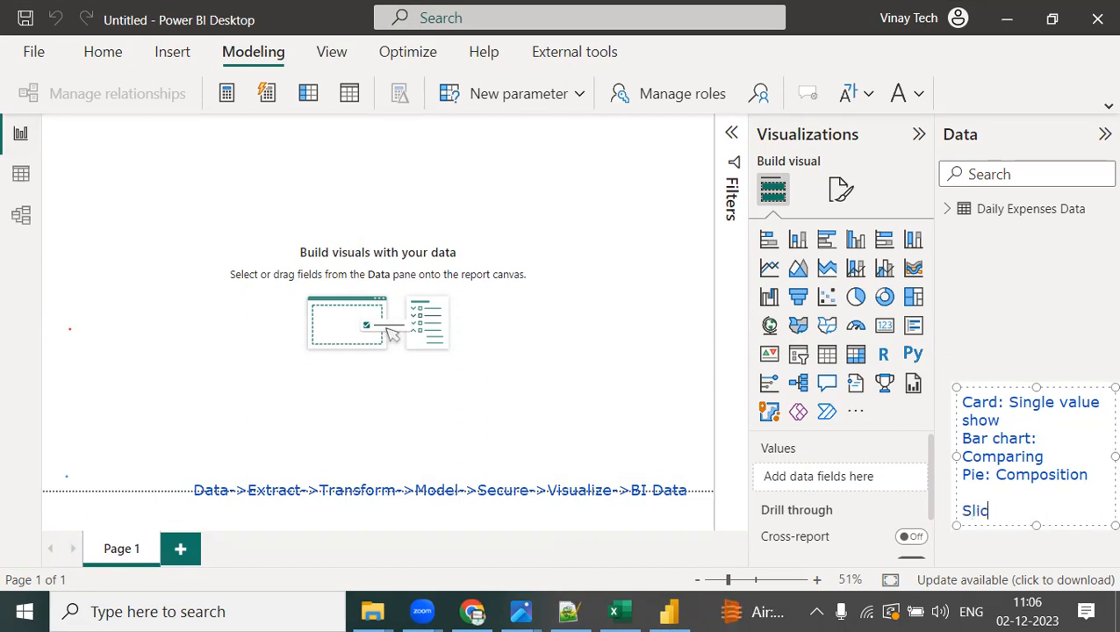
{"action": "type", "text": "er: Visual filter"}
{"action": "key", "text": "Return"}
{"action": "type", "text": "Map: Gen"}
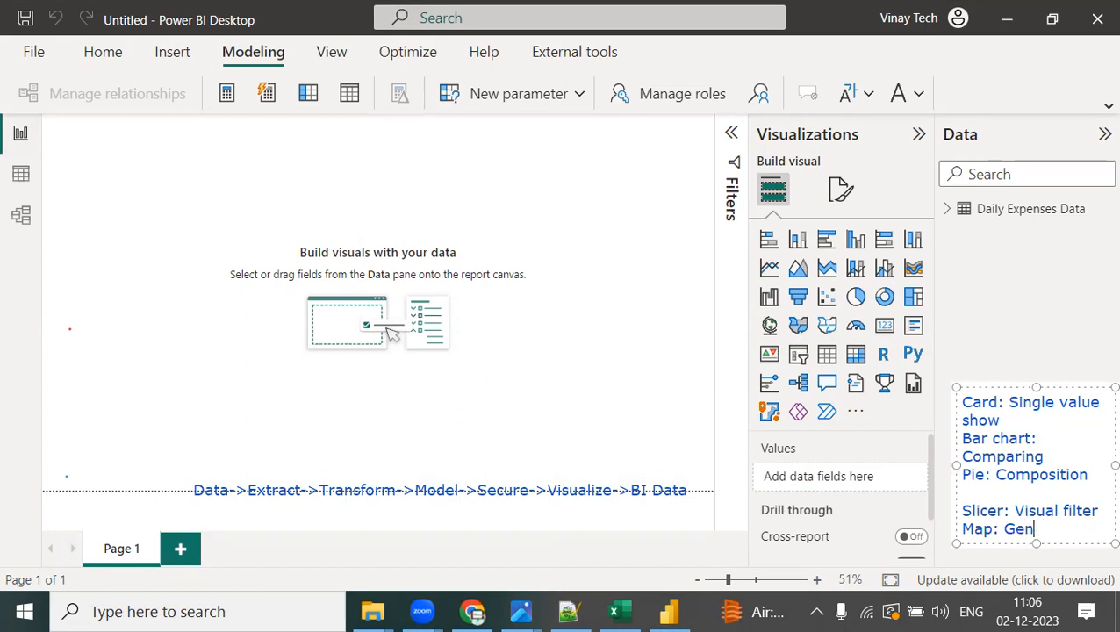
{"action": "type", "text": "erate maps"}
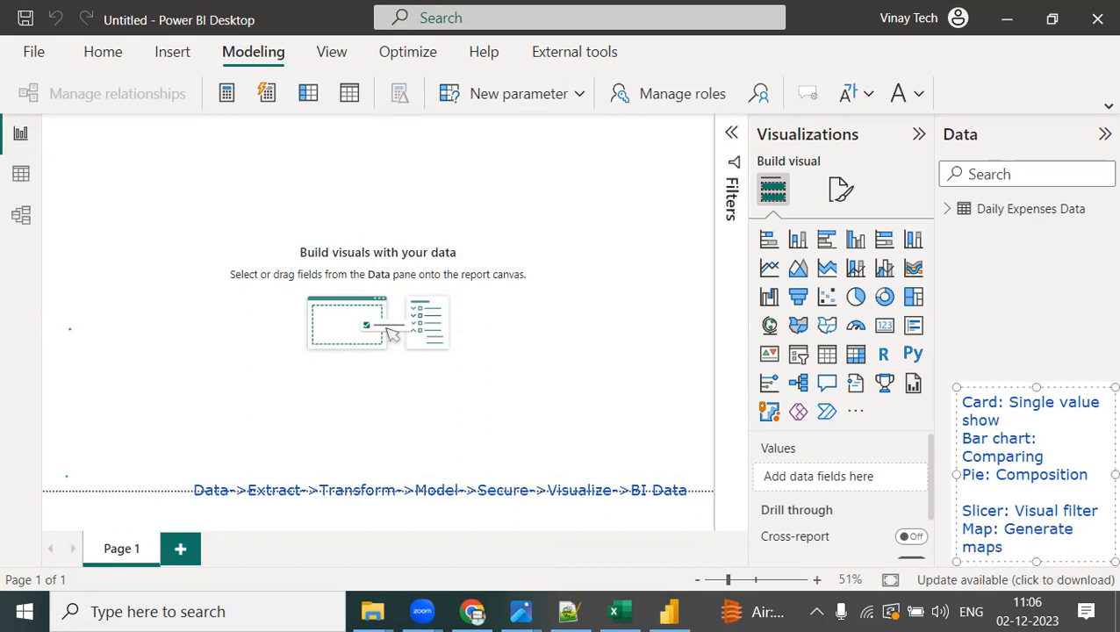
{"action": "left_click_drag", "start_coordinate": [949, 475], "coordinate": [904, 480]}
{"action": "left_click", "coordinate": [986, 341]}
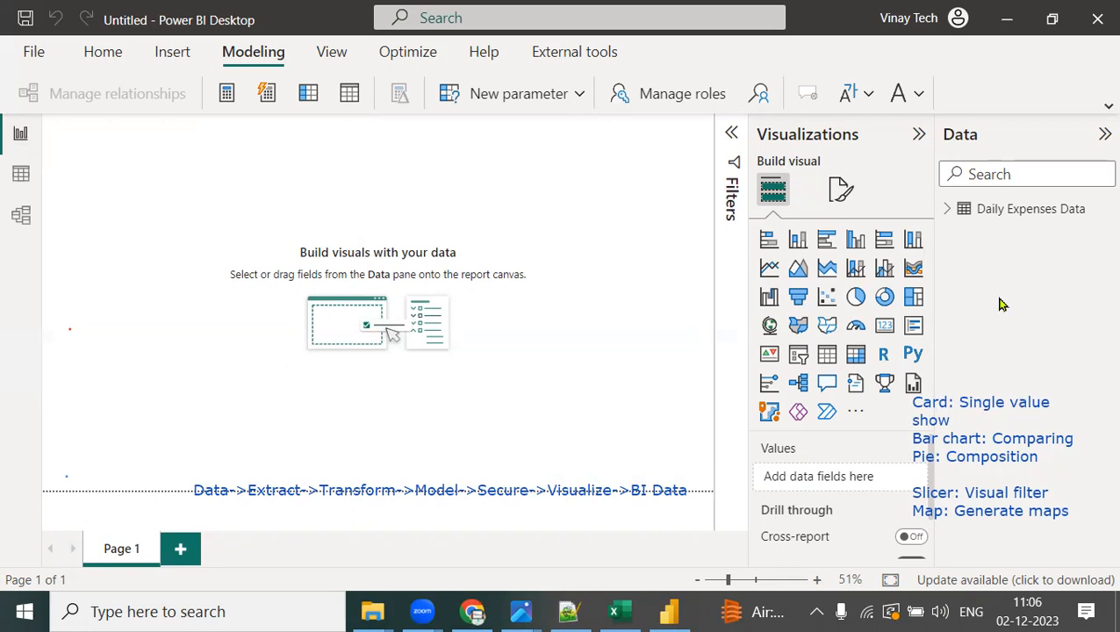
Step: Insert an empty card visual on the report page and collapse the Filters pane
{"action": "left_click", "coordinate": [884, 330]}
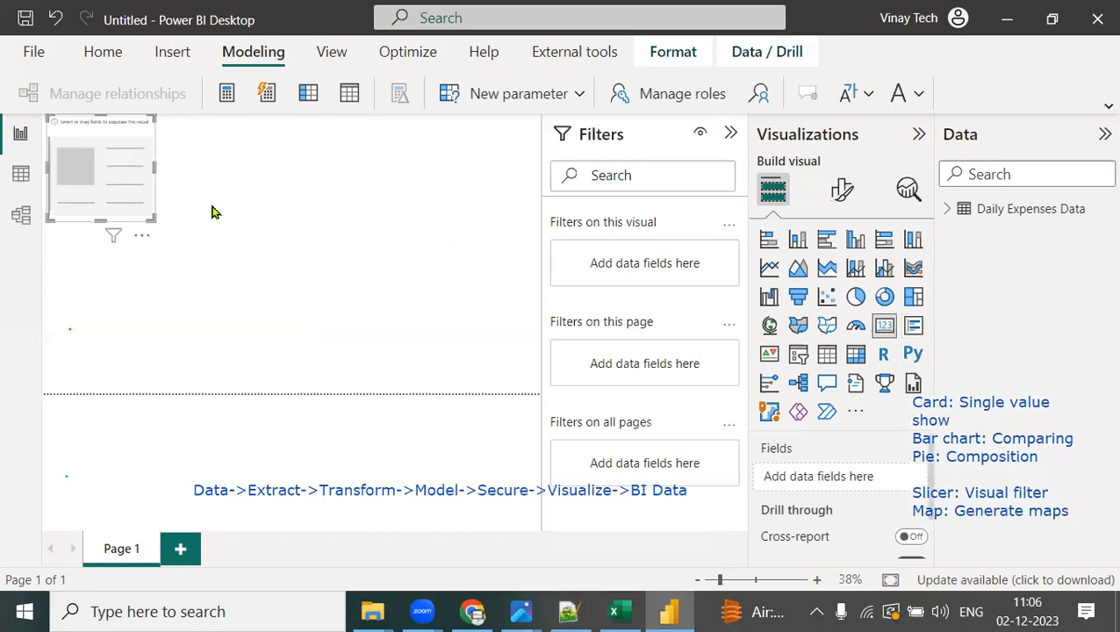
{"action": "left_click", "coordinate": [731, 136]}
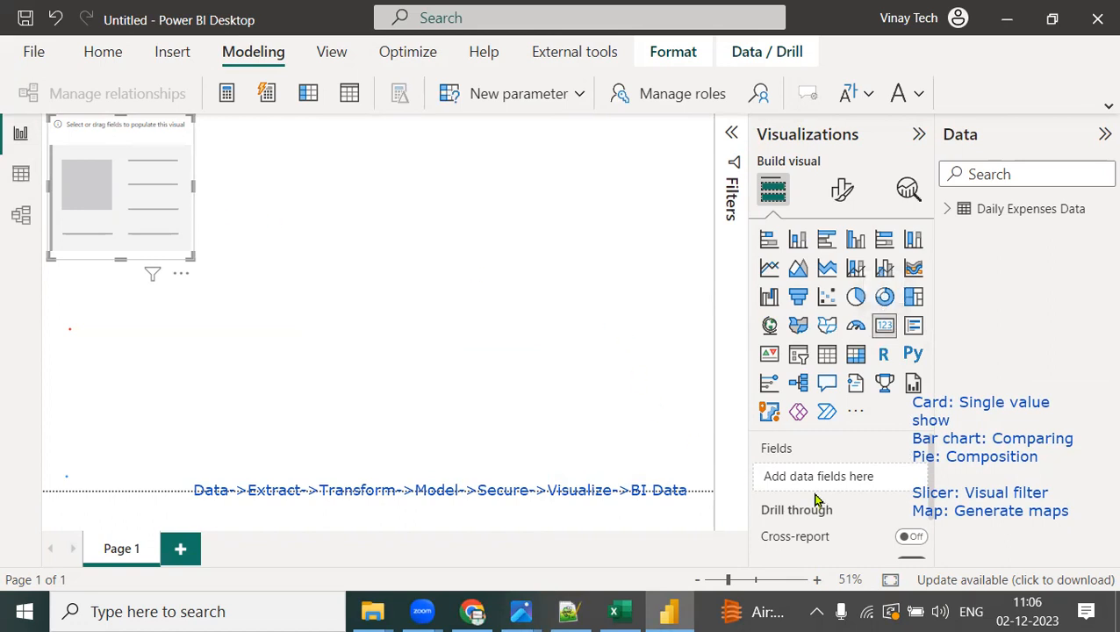
Step: Mark the card's build and format options and its Fields area with annotation ink and arrows, and clear the ink
{"action": "key", "text": "ctrl+2"}
{"action": "mouse_move", "coordinate": [802, 170]}
{"action": "left_mouse_down"}
{"action": "mouse_move", "coordinate": [772, 159]}
{"action": "mouse_move", "coordinate": [803, 195]}
{"action": "mouse_move", "coordinate": [763, 165]}
{"action": "left_mouse_up"}
{"action": "mouse_move", "coordinate": [202, 174]}
{"action": "left_mouse_down"}
{"action": "mouse_move", "coordinate": [544, 118]}
{"action": "mouse_move", "coordinate": [720, 160]}
{"action": "mouse_move", "coordinate": [744, 173]}
{"action": "mouse_move", "coordinate": [762, 451]}
{"action": "mouse_move", "coordinate": [814, 418]}
{"action": "left_mouse_up"}
{"action": "mouse_move", "coordinate": [1000, 195]}
{"action": "left_mouse_down"}
{"action": "mouse_move", "coordinate": [830, 488]}
{"action": "mouse_move", "coordinate": [847, 444]}
{"action": "left_mouse_up"}
{"action": "mouse_move", "coordinate": [864, 178]}
{"action": "left_mouse_down"}
{"action": "mouse_move", "coordinate": [874, 195]}
{"action": "mouse_move", "coordinate": [870, 158]}
{"action": "mouse_move", "coordinate": [904, 134]}
{"action": "mouse_move", "coordinate": [940, 123]}
{"action": "mouse_move", "coordinate": [976, 133]}
{"action": "left_mouse_up"}
{"action": "left_click_drag", "start_coordinate": [997, 111], "coordinate": [988, 115]}
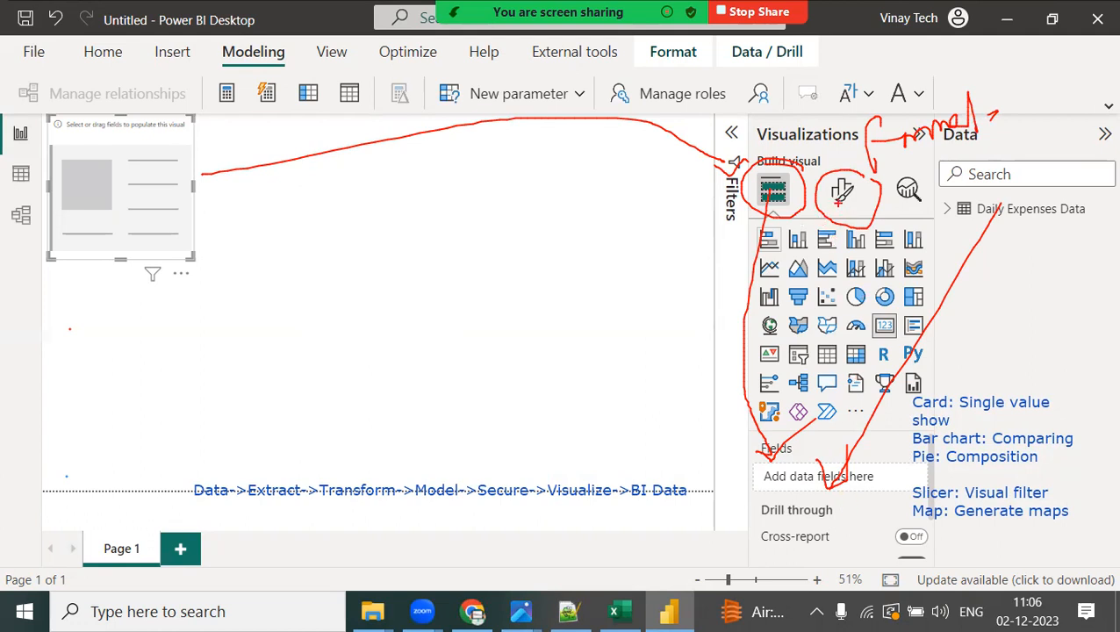
{"action": "key", "text": "Escape"}
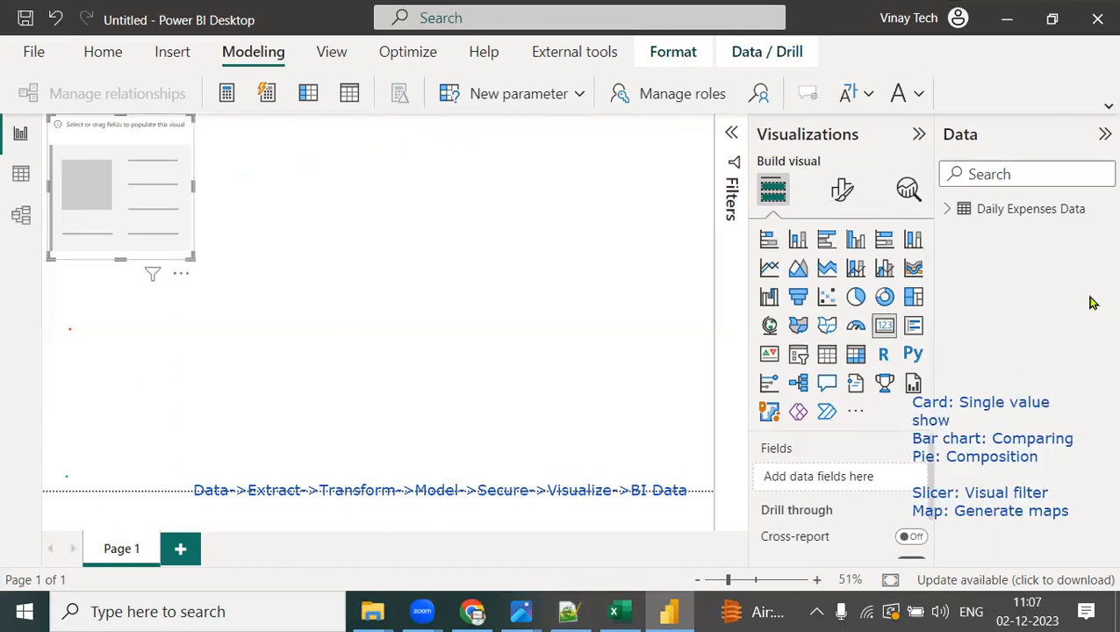
Step: Expand the Daily Expenses Data table and add its Amount field to the empty card
{"action": "left_click", "coordinate": [946, 210]}
{"action": "left_click_drag", "start_coordinate": [1051, 235], "coordinate": [870, 474]}
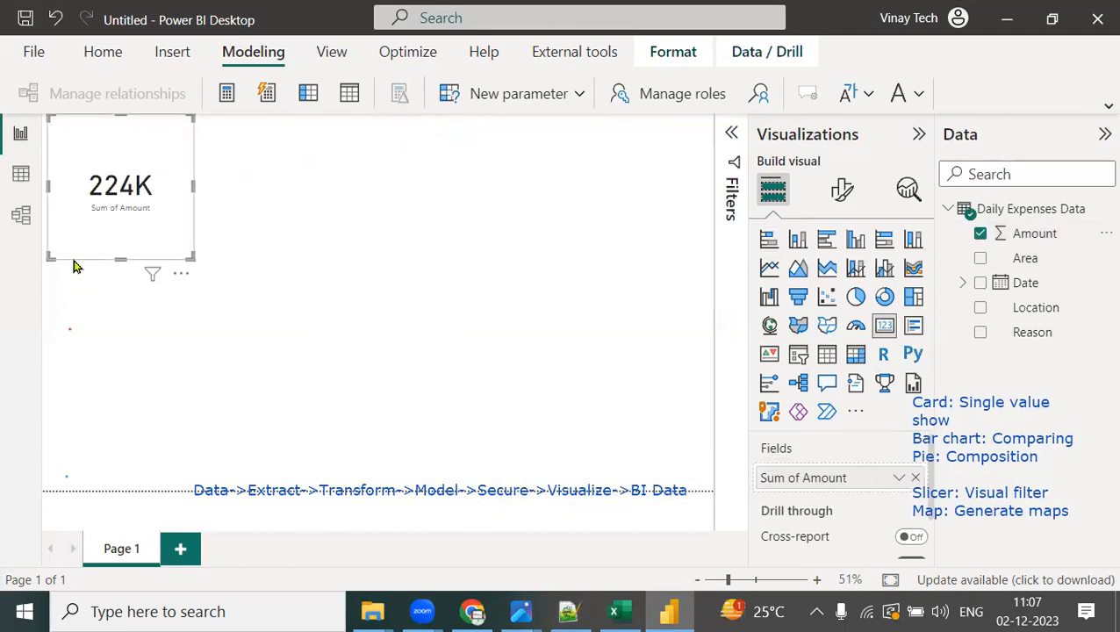
{"action": "left_click", "coordinate": [409, 222]}
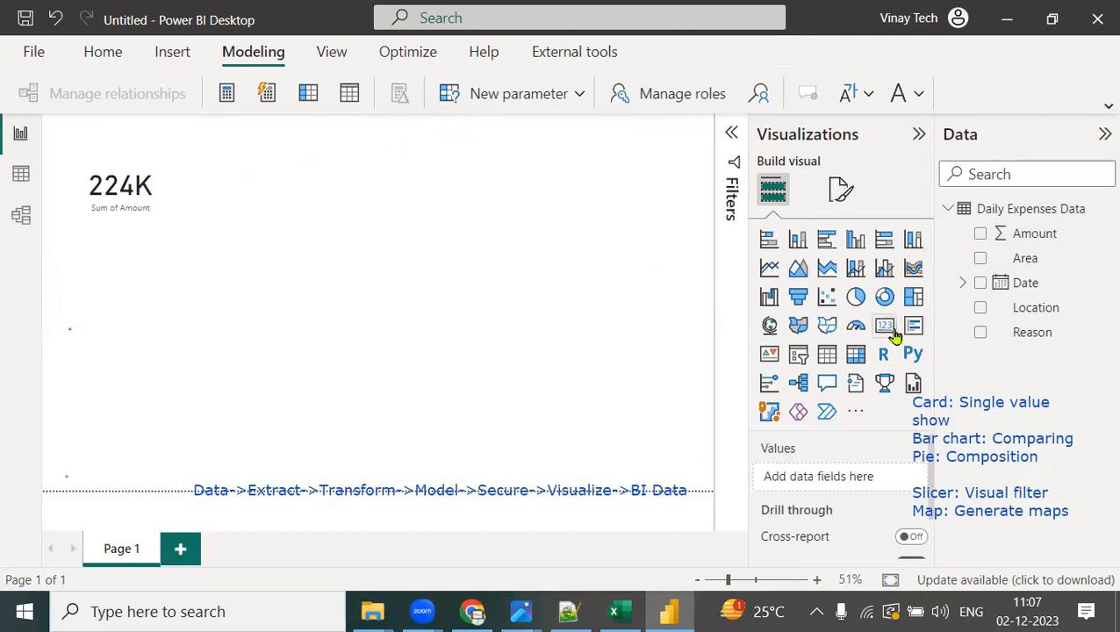
Step: Add a second card beside the first, fill it with Amount and summarize it as Average
{"action": "left_click", "coordinate": [885, 326]}
{"action": "left_click_drag", "start_coordinate": [170, 292], "coordinate": [325, 215]}
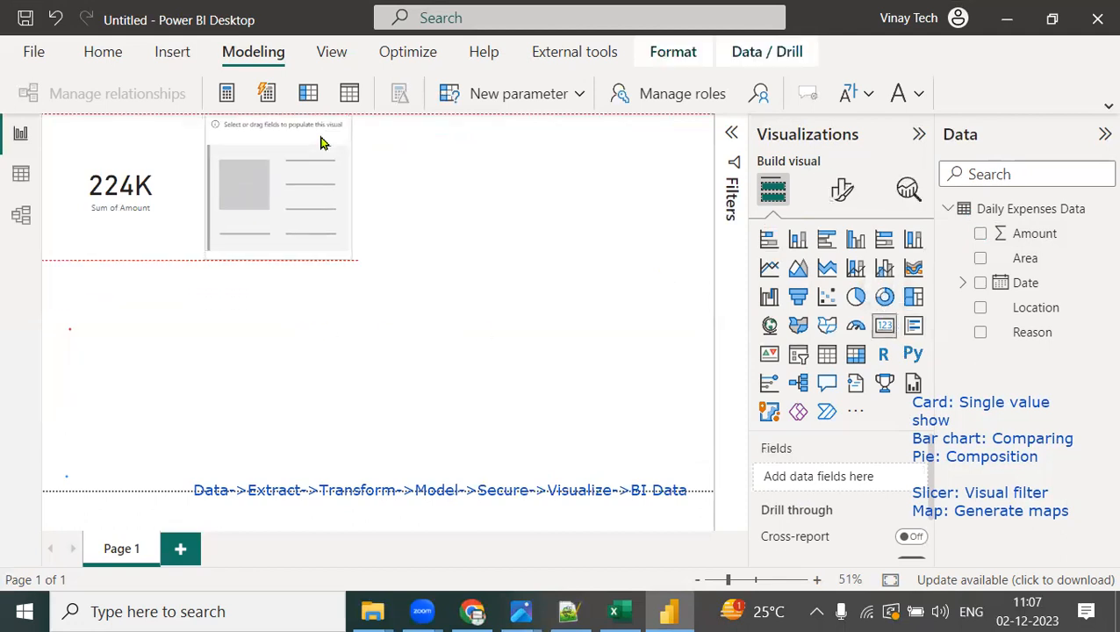
{"action": "left_click_drag", "start_coordinate": [1027, 237], "coordinate": [839, 486]}
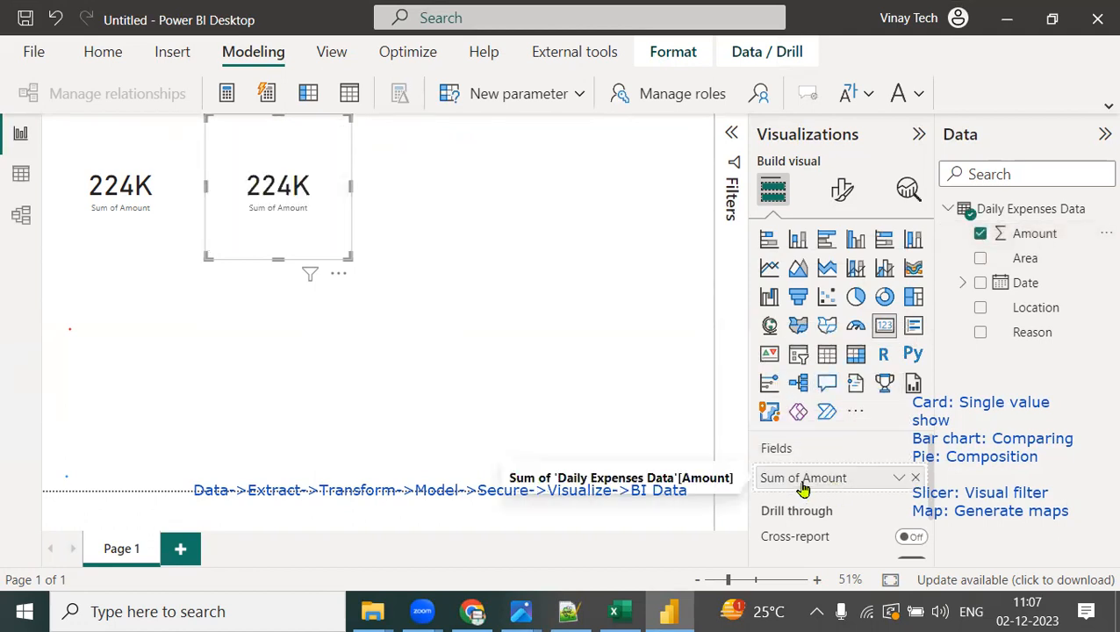
{"action": "left_click", "coordinate": [899, 479]}
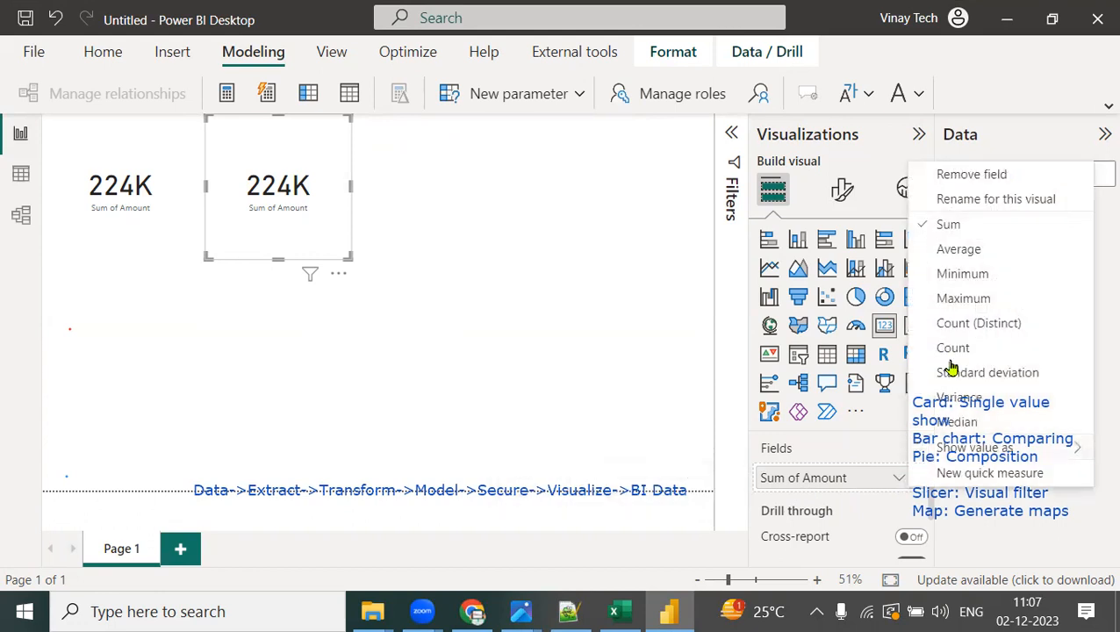
{"action": "left_click", "coordinate": [969, 255]}
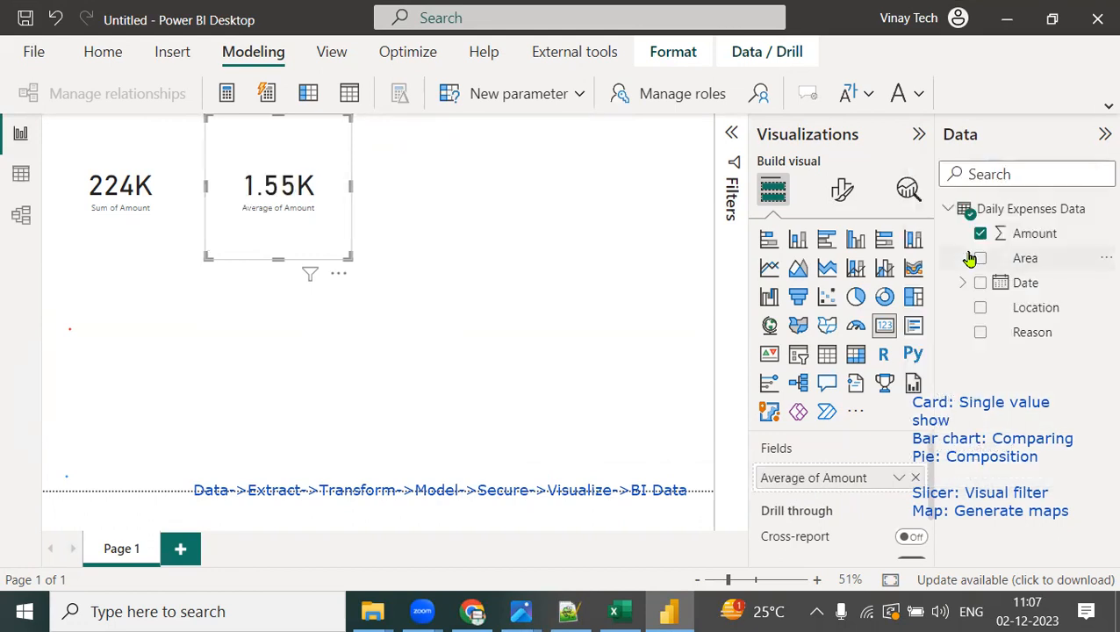
{"action": "left_click", "coordinate": [514, 319]}
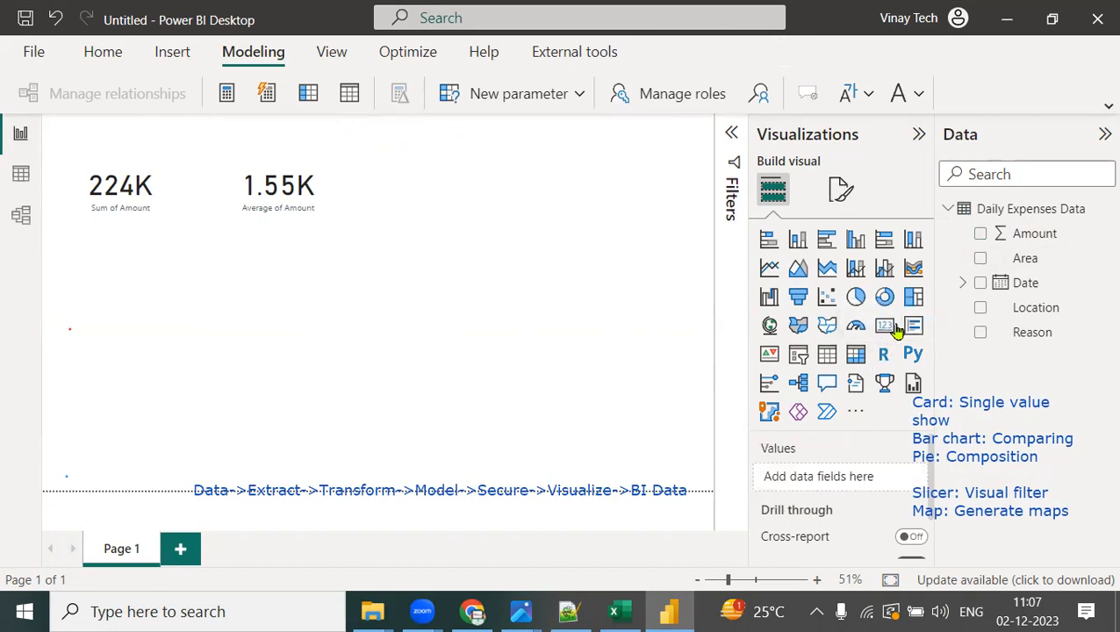
Step: Place a third card in the top row with the Amount field summarized as Maximum
{"action": "left_click", "coordinate": [888, 331]}
{"action": "left_click_drag", "start_coordinate": [193, 262], "coordinate": [494, 141]}
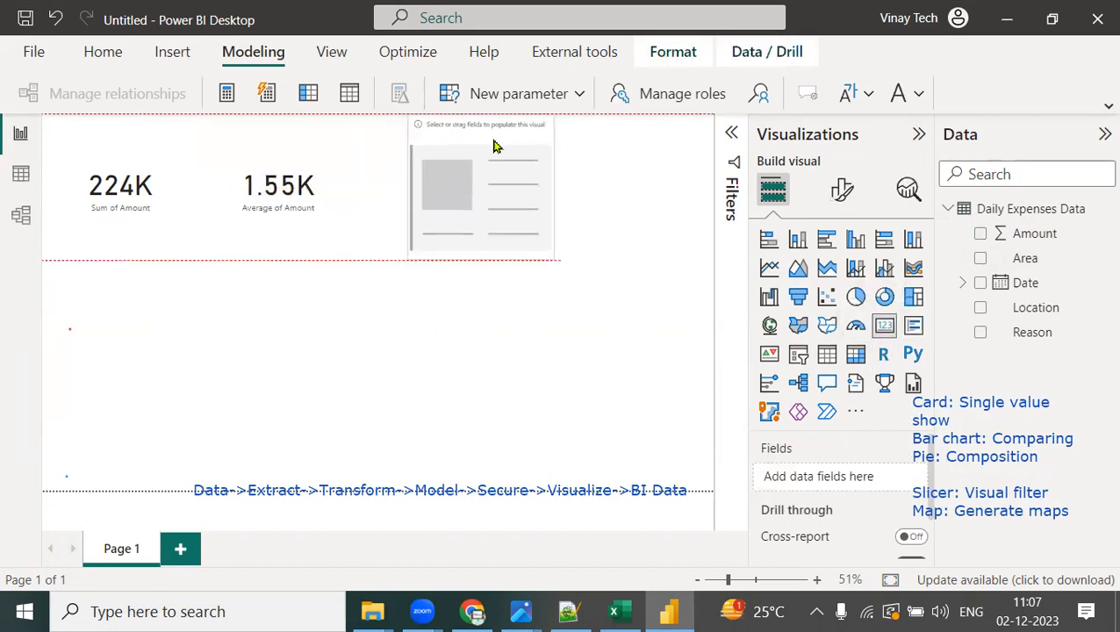
{"action": "left_click_drag", "start_coordinate": [1052, 239], "coordinate": [880, 488]}
{"action": "left_click", "coordinate": [897, 477]}
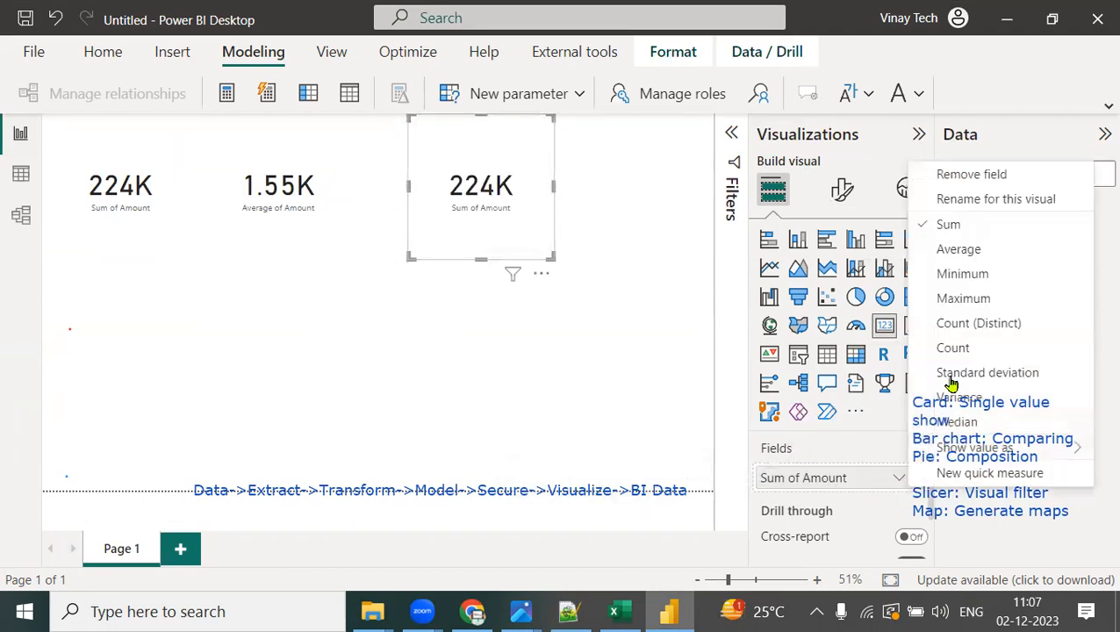
{"action": "left_click", "coordinate": [960, 307]}
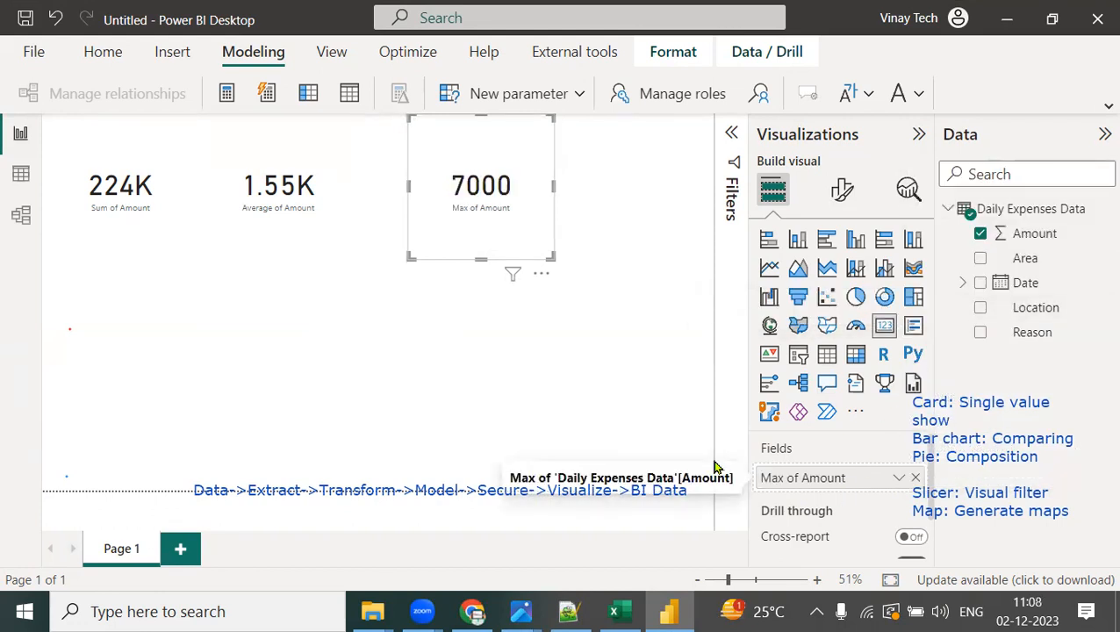
{"action": "left_click", "coordinate": [549, 388]}
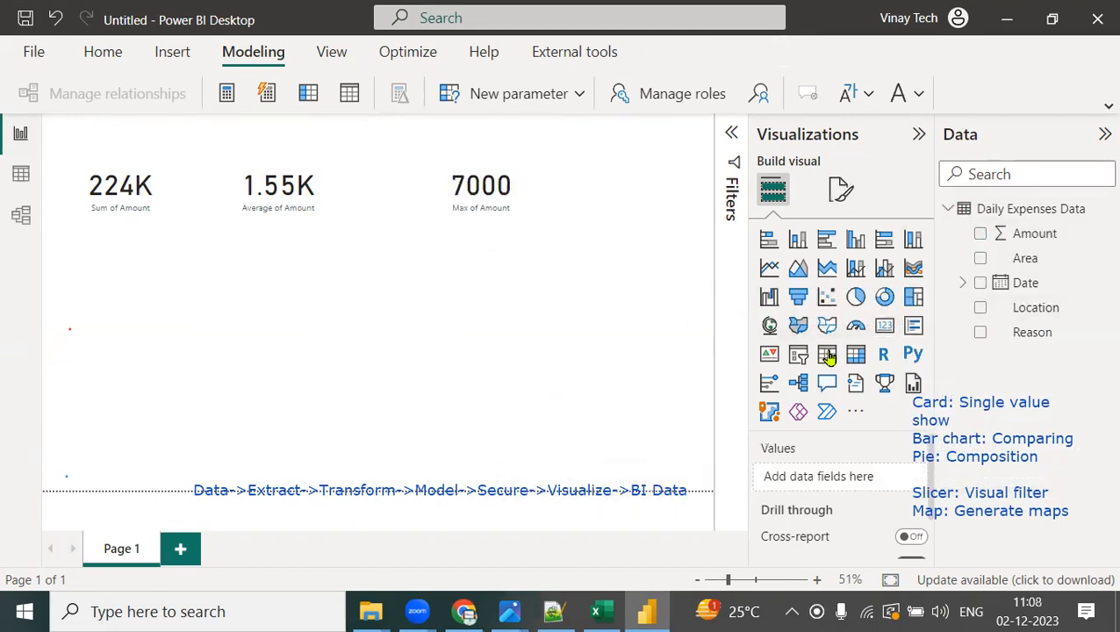
Step: Add a fourth card below the first one with the Amount field summarized as Minimum
{"action": "left_click", "coordinate": [885, 329]}
{"action": "left_click_drag", "start_coordinate": [1000, 234], "coordinate": [851, 478]}
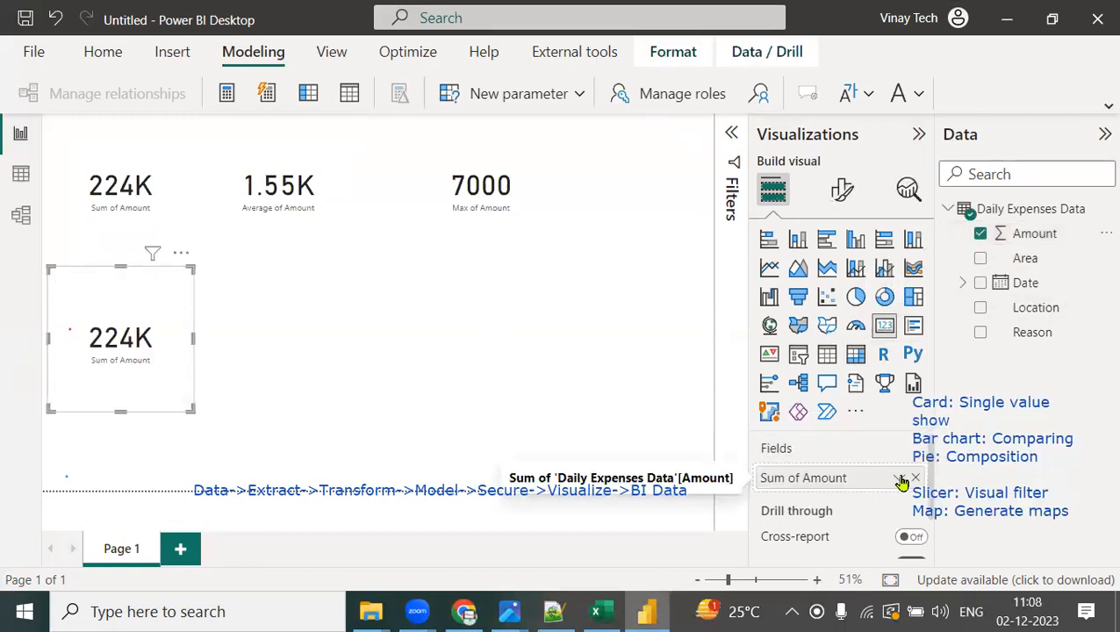
{"action": "left_click", "coordinate": [901, 480]}
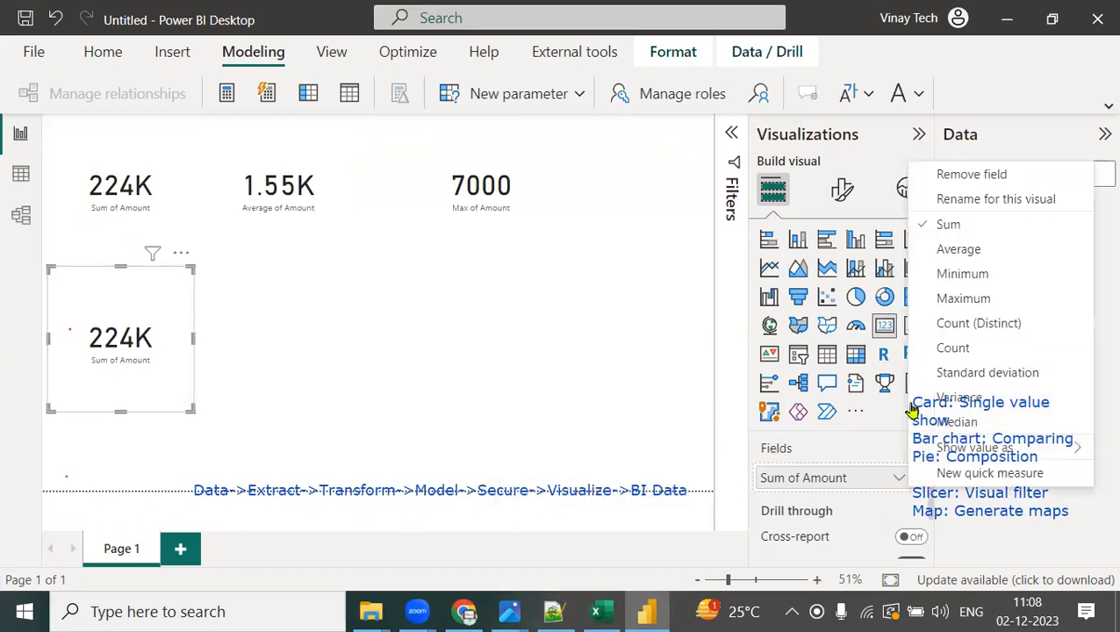
{"action": "left_click", "coordinate": [981, 278]}
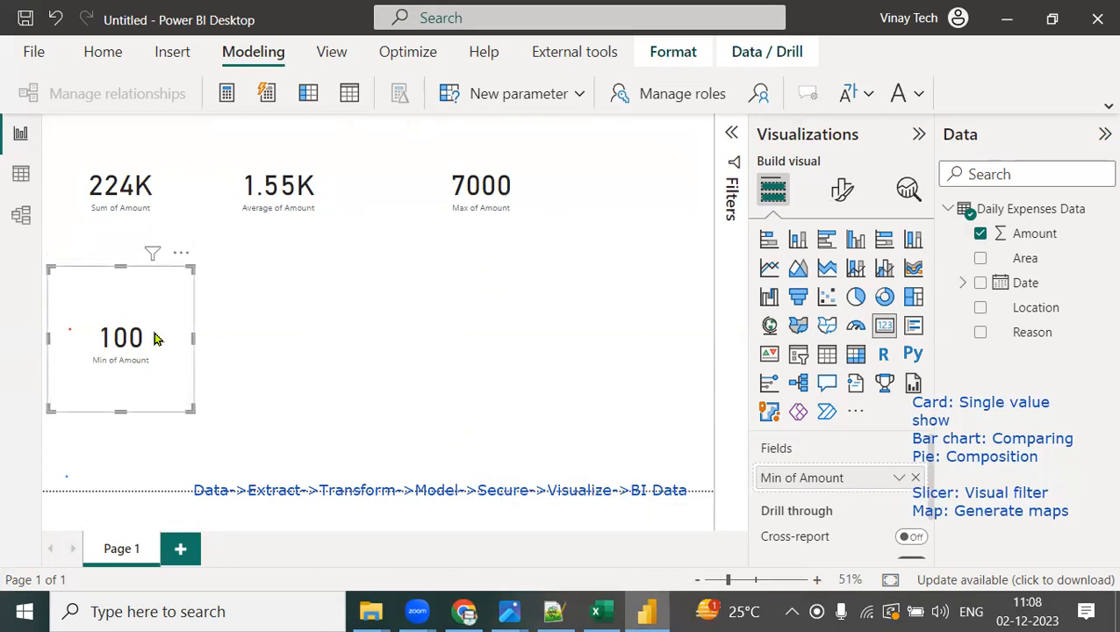
Step: Open the Sum of Amount card's format settings and draw arrows linking its number and caption to Callout value and Category label
{"action": "left_click", "coordinate": [111, 206]}
{"action": "left_click", "coordinate": [843, 200]}
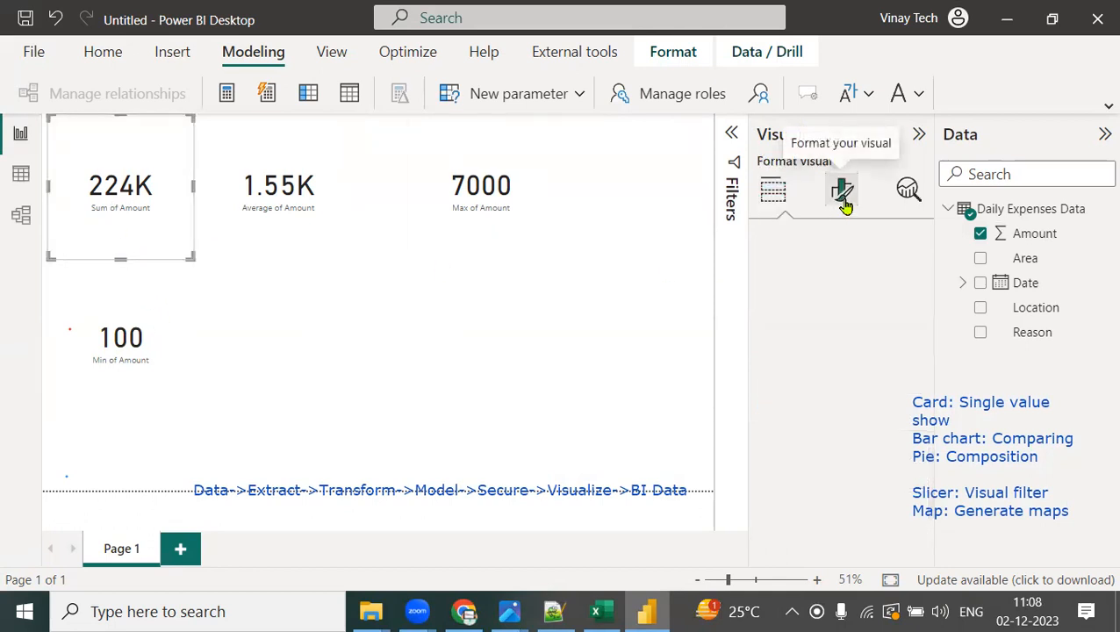
{"action": "mouse_move", "coordinate": [154, 188]}
{"action": "left_mouse_down"}
{"action": "mouse_move", "coordinate": [806, 320]}
{"action": "mouse_move", "coordinate": [790, 303]}
{"action": "mouse_move", "coordinate": [775, 344]}
{"action": "left_mouse_up"}
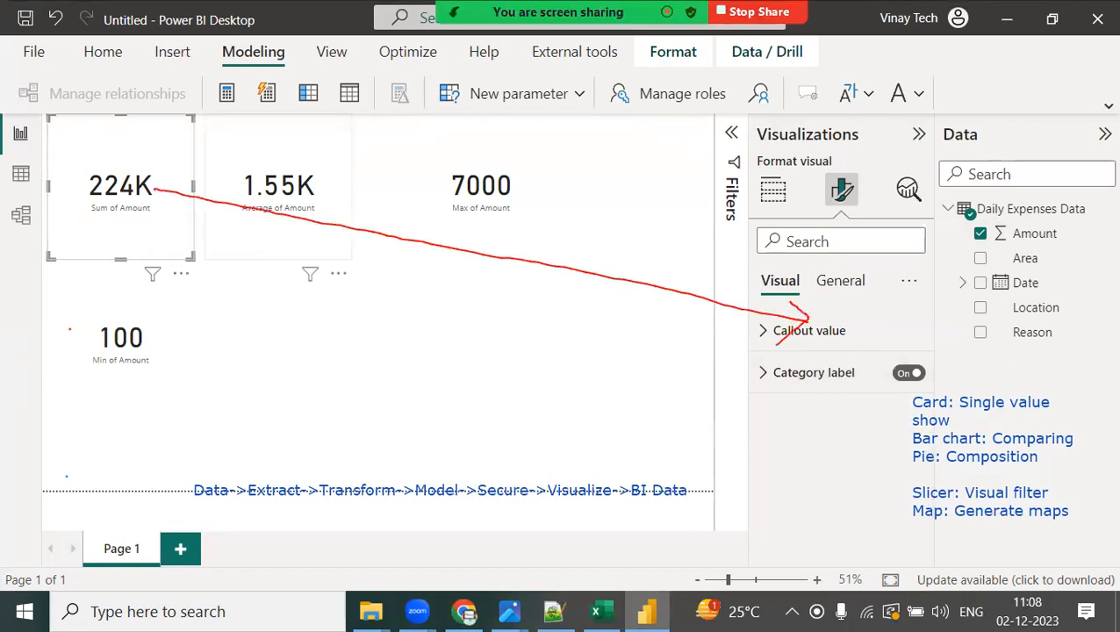
{"action": "mouse_move", "coordinate": [148, 216]}
{"action": "left_mouse_down"}
{"action": "mouse_move", "coordinate": [726, 361]}
{"action": "mouse_move", "coordinate": [739, 346]}
{"action": "mouse_move", "coordinate": [735, 393]}
{"action": "left_mouse_up"}
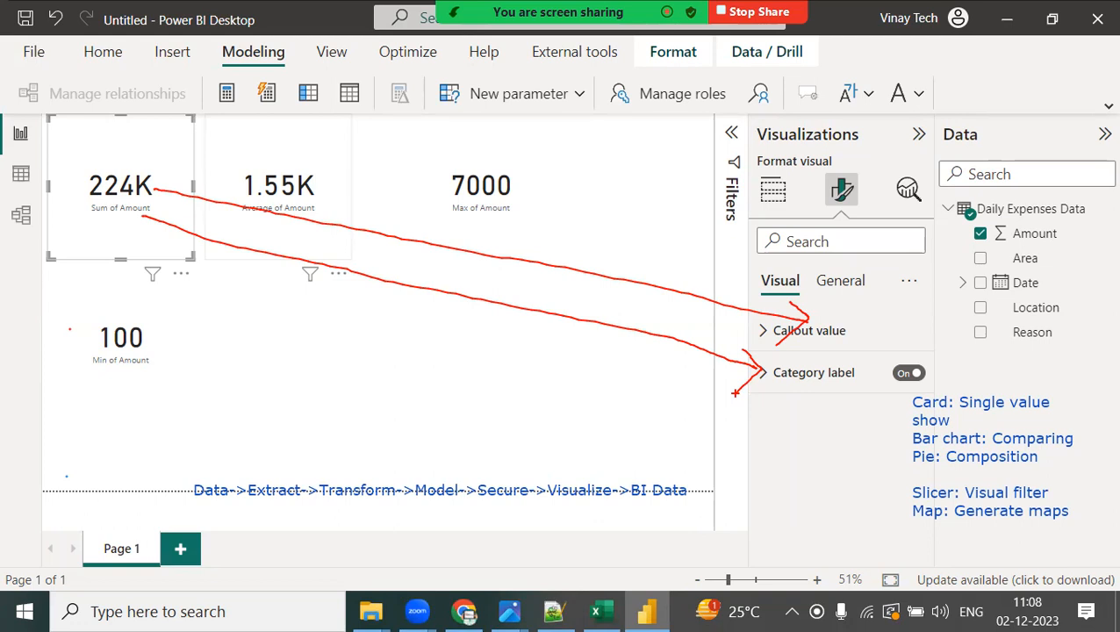
Step: Set the Sum of Amount card's callout value to font size 30 and colour it dark blue
{"action": "left_click", "coordinate": [770, 330]}
{"action": "left_click_drag", "start_coordinate": [902, 400], "coordinate": [824, 404]}
{"action": "type", "text": "2"}
{"action": "type", "text": "30"}
{"action": "left_click", "coordinate": [807, 487]}
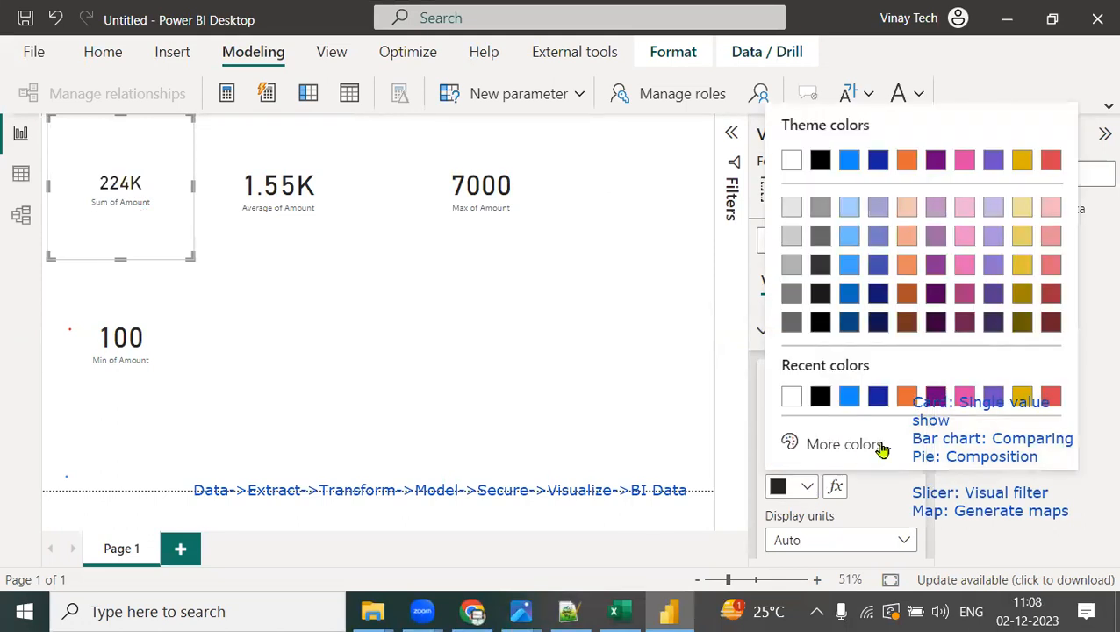
{"action": "left_click", "coordinate": [888, 404]}
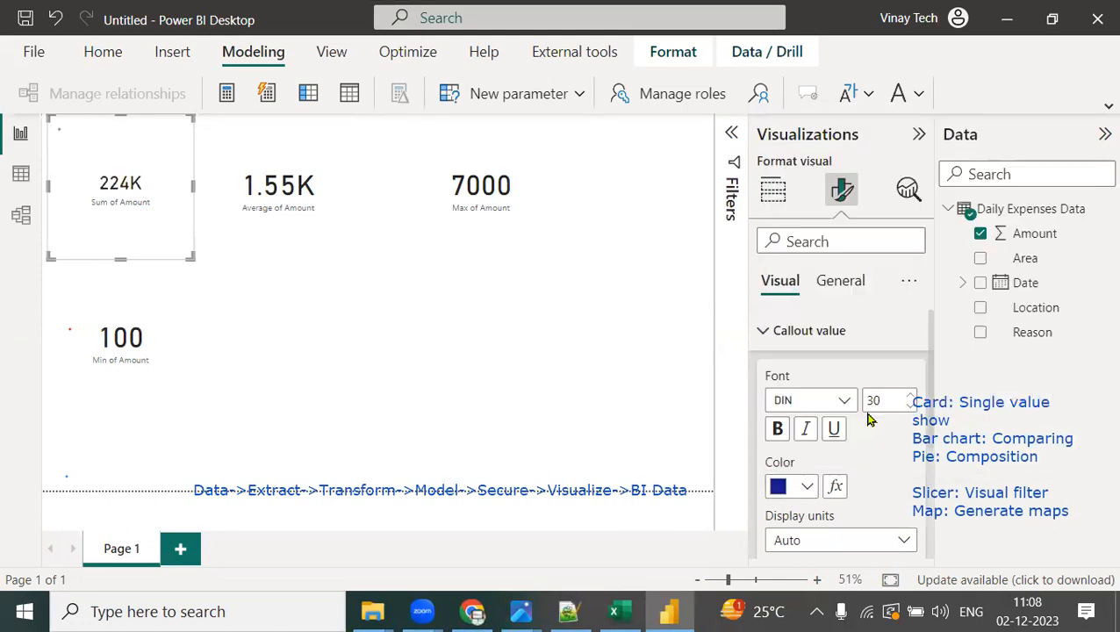
Step: Set the callout value's display units to None and make the number bold
{"action": "left_click", "coordinate": [830, 544]}
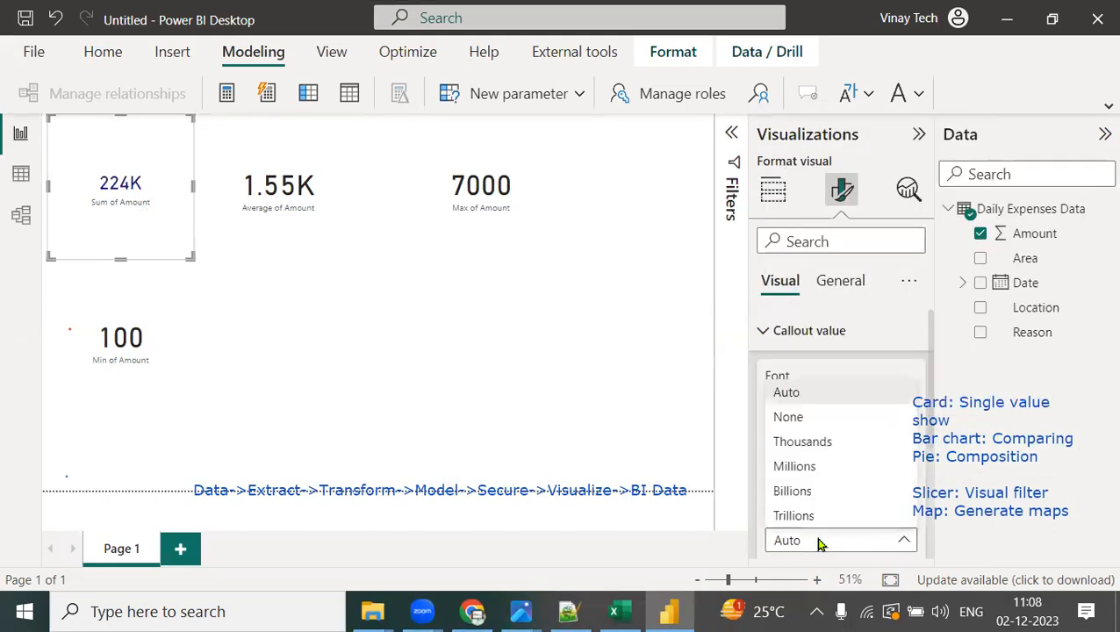
{"action": "left_click", "coordinate": [806, 419]}
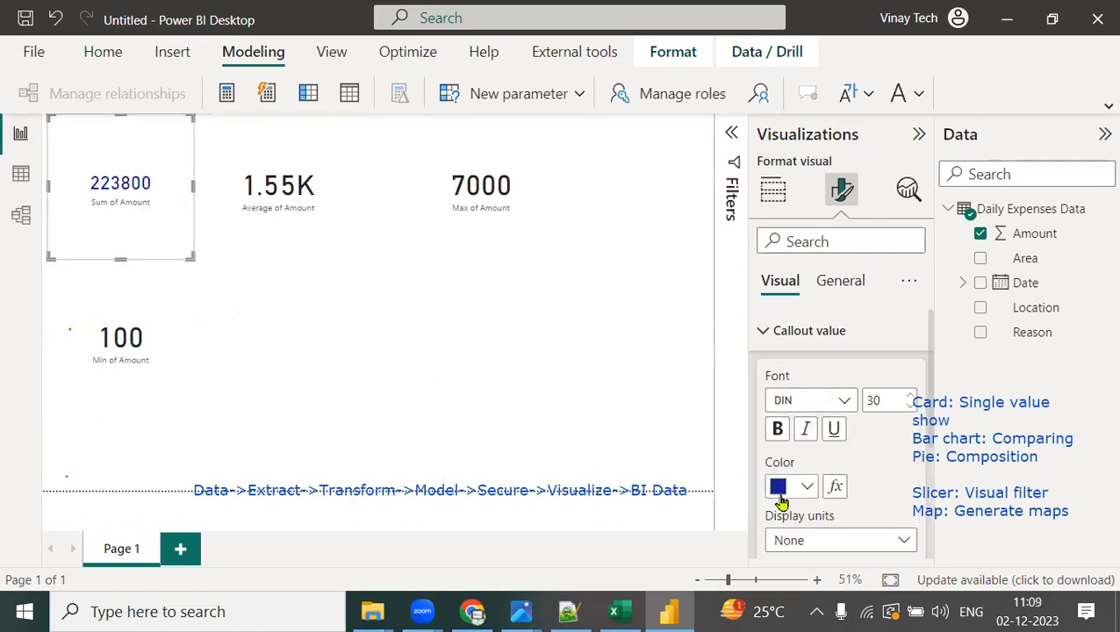
{"action": "left_click", "coordinate": [777, 429]}
Step: Format the Sum of Amount card's category label with font size 20, bold and pink colour
{"action": "scroll", "coordinate": [851, 457], "scroll_direction": "down", "scroll_amount": 3}
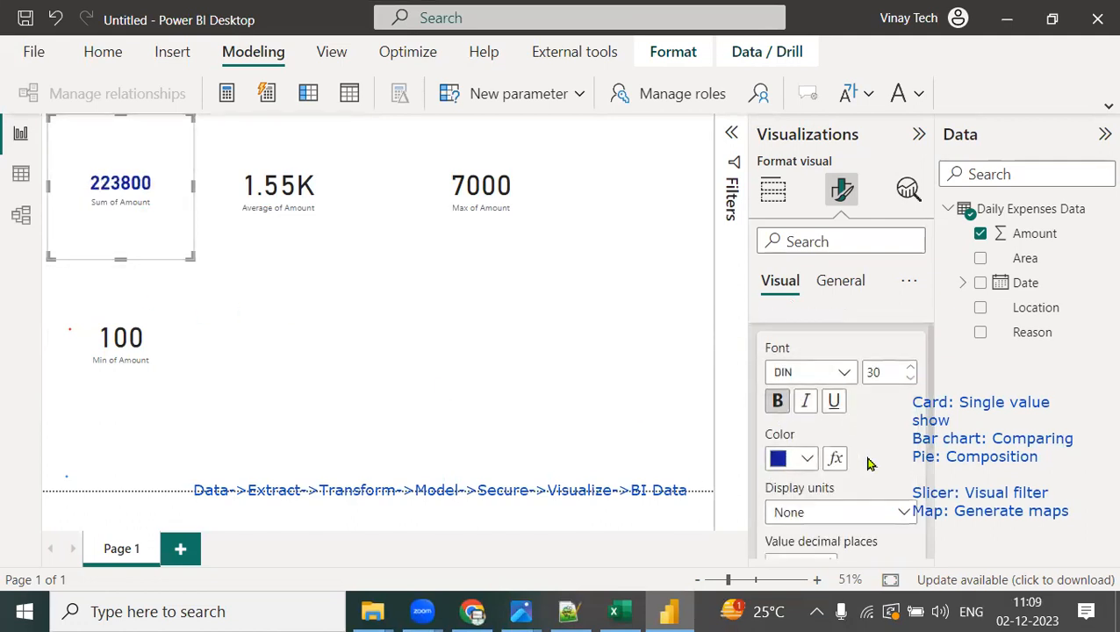
{"action": "scroll", "coordinate": [869, 472], "scroll_direction": "down", "scroll_amount": 2}
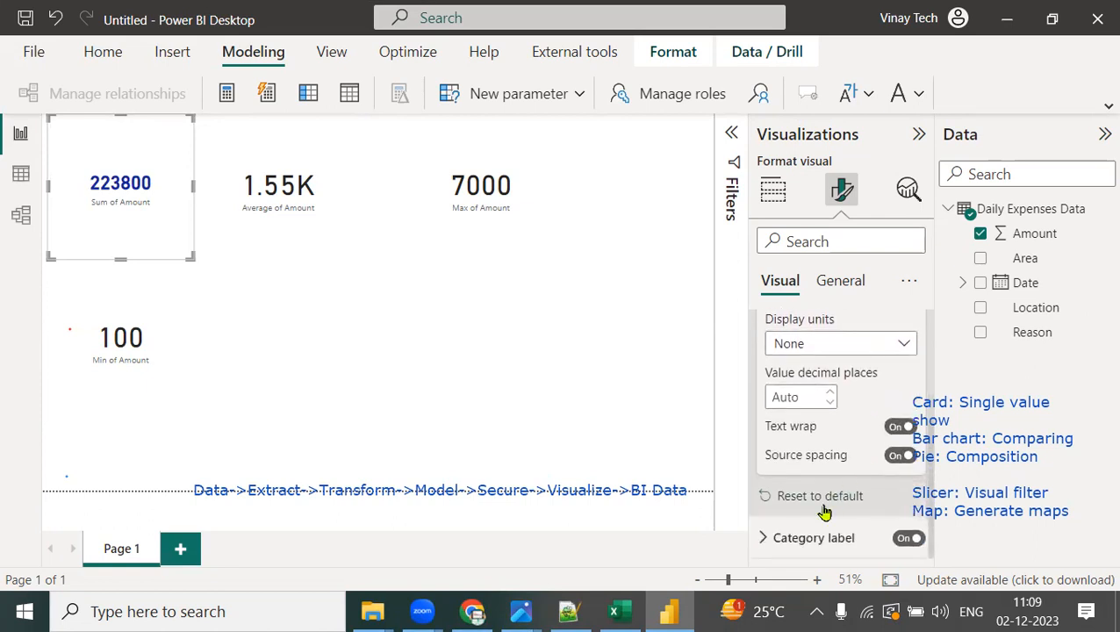
{"action": "left_click", "coordinate": [769, 537]}
{"action": "scroll", "coordinate": [891, 478], "scroll_direction": "down", "scroll_amount": 4}
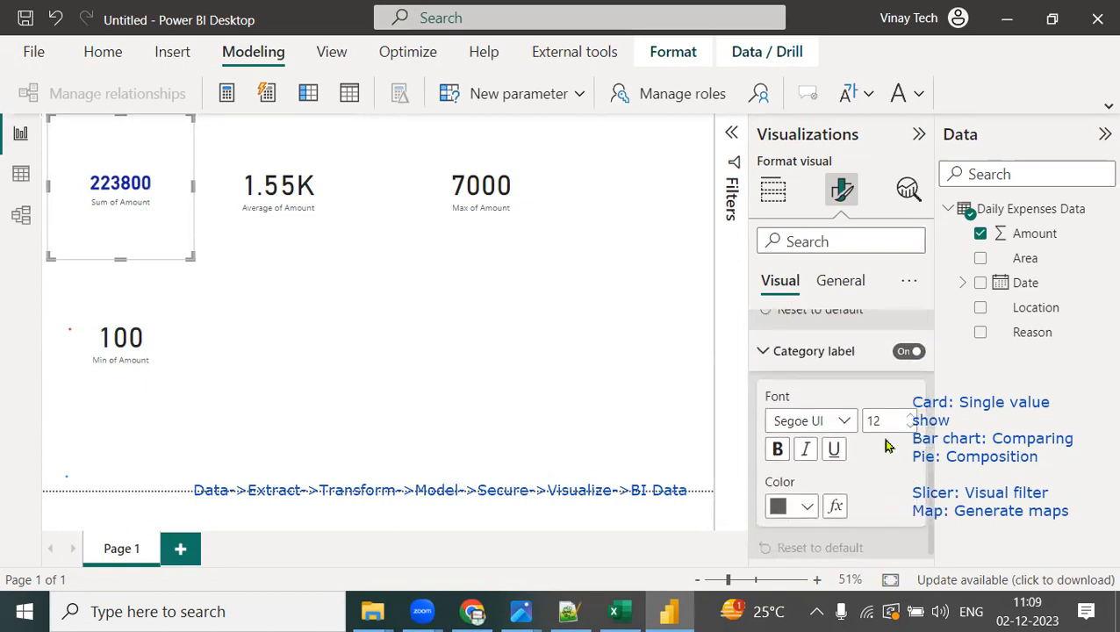
{"action": "left_click_drag", "start_coordinate": [864, 427], "coordinate": [916, 441]}
{"action": "key", "text": "BackSpace"}
{"action": "type", "text": "20"}
{"action": "left_click", "coordinate": [777, 451]}
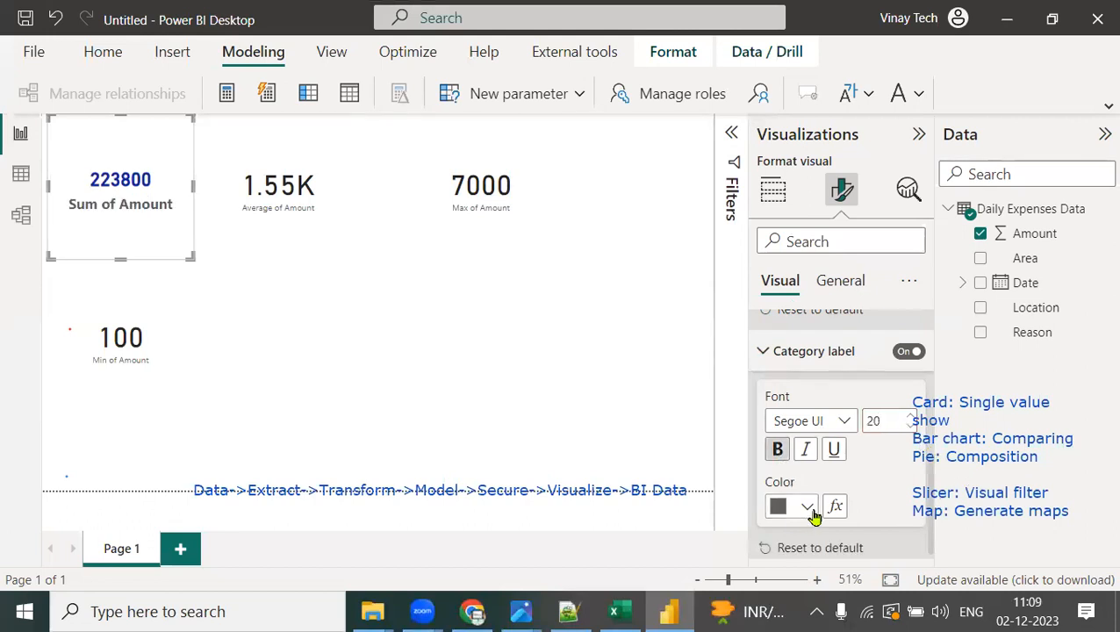
{"action": "left_click", "coordinate": [812, 513]}
{"action": "left_click", "coordinate": [972, 418]}
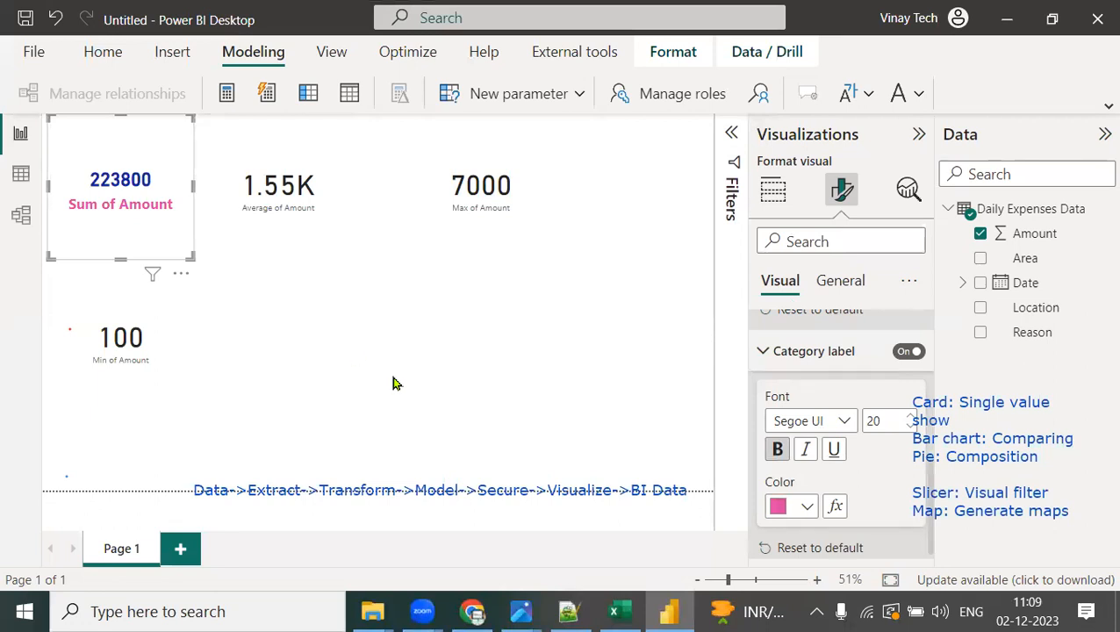
Step: Turn on the visual border for the Sum of Amount card in its general effects
{"action": "left_click", "coordinate": [835, 288]}
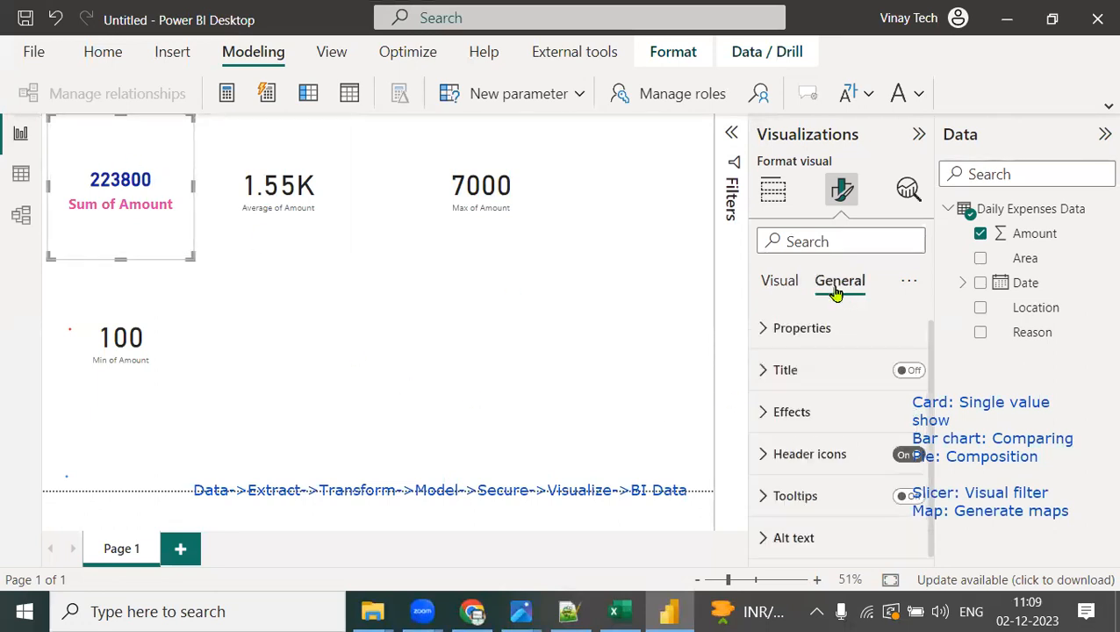
{"action": "left_click", "coordinate": [766, 414]}
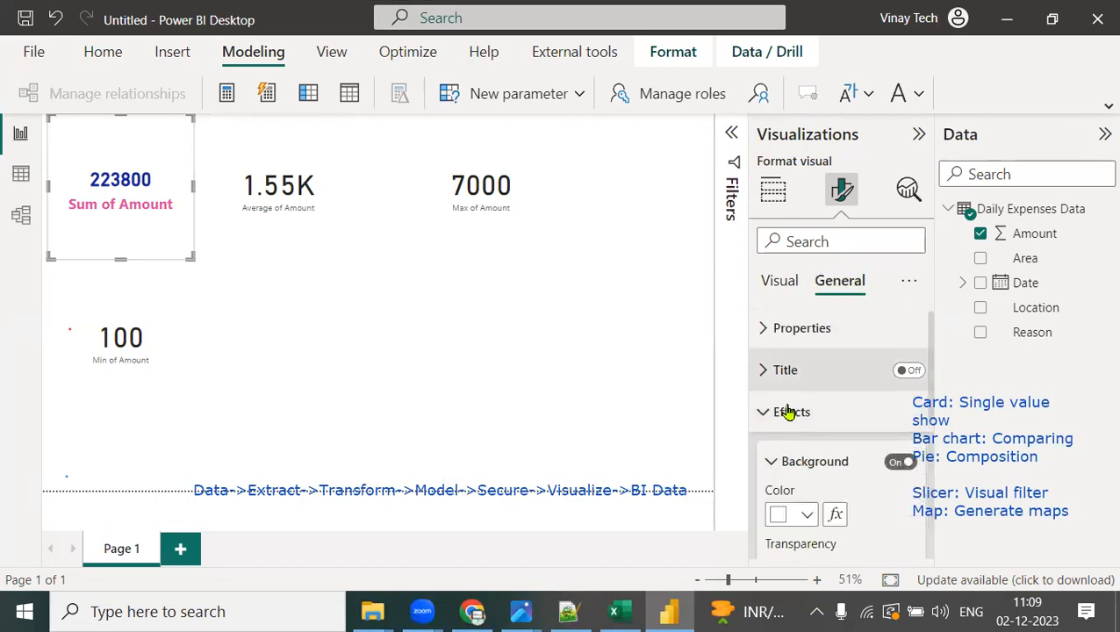
{"action": "scroll", "coordinate": [874, 515], "scroll_direction": "down", "scroll_amount": 3}
{"action": "left_click", "coordinate": [899, 407]}
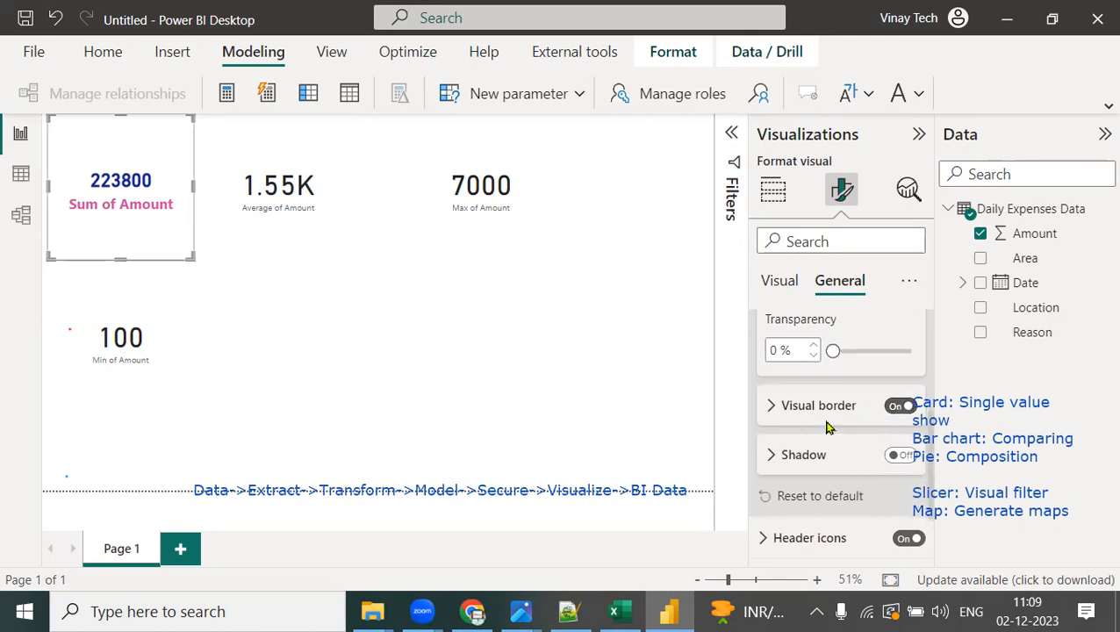
{"action": "scroll", "coordinate": [850, 463], "scroll_direction": "up", "scroll_amount": 2}
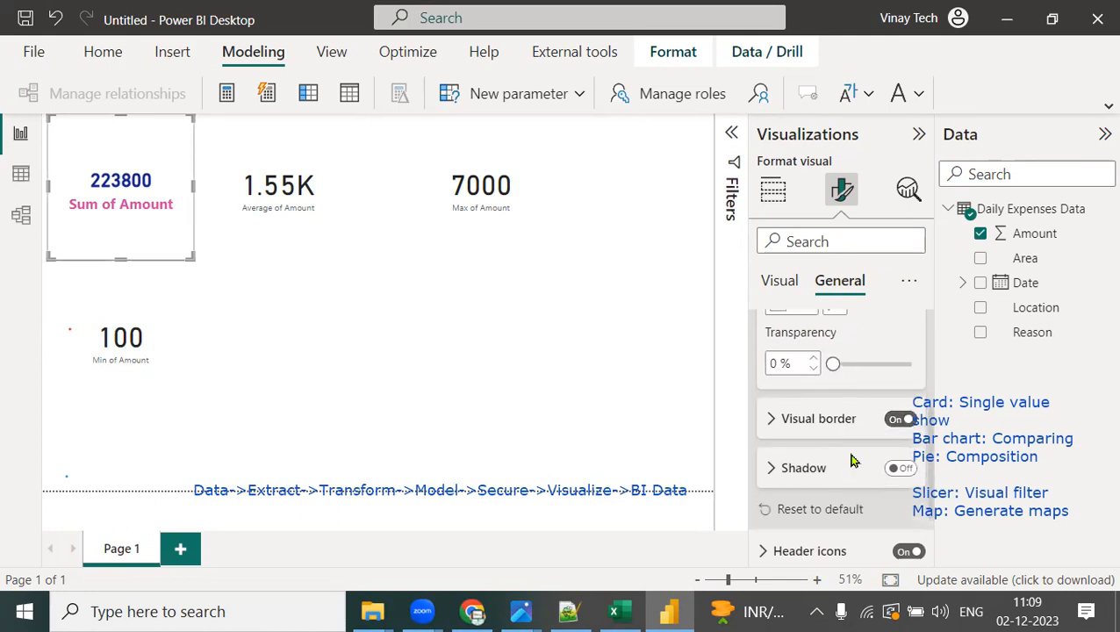
Step: Collapse the Callout value and Category label settings and review the card's background, border and shadow effects
{"action": "left_click", "coordinate": [779, 280]}
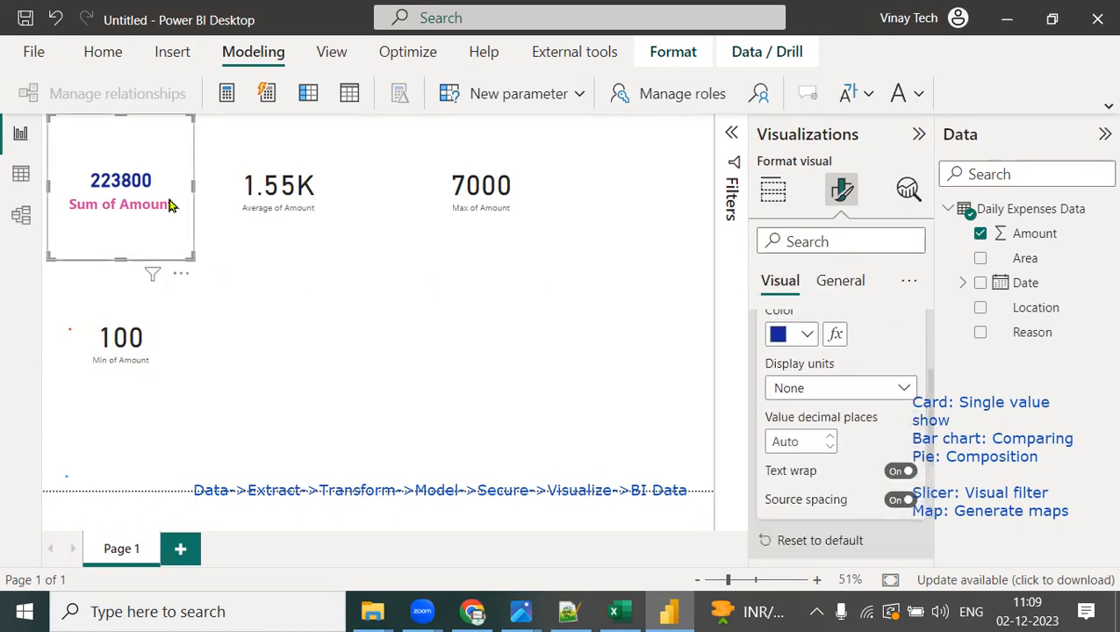
{"action": "scroll", "coordinate": [863, 422], "scroll_direction": "up", "scroll_amount": 3}
{"action": "left_click", "coordinate": [766, 347]}
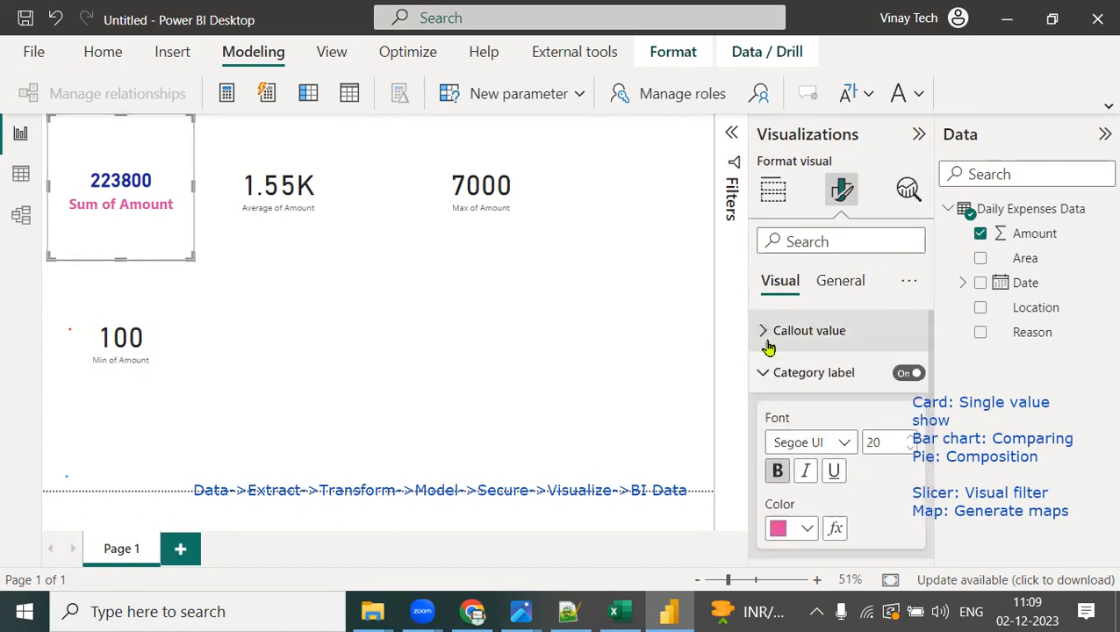
{"action": "left_click", "coordinate": [757, 371]}
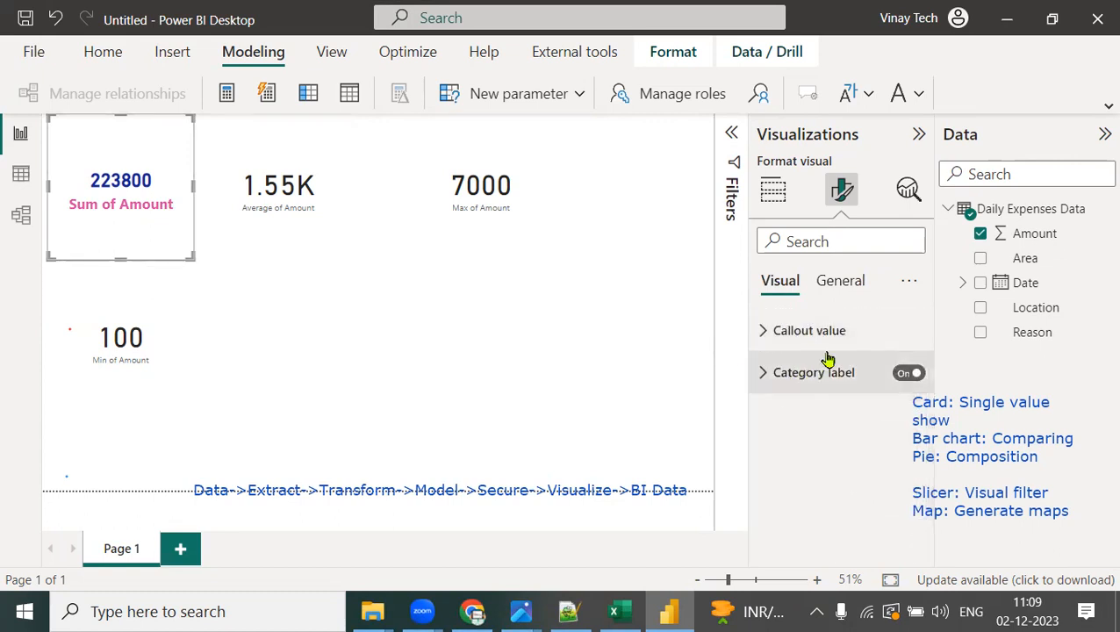
{"action": "left_click", "coordinate": [843, 282]}
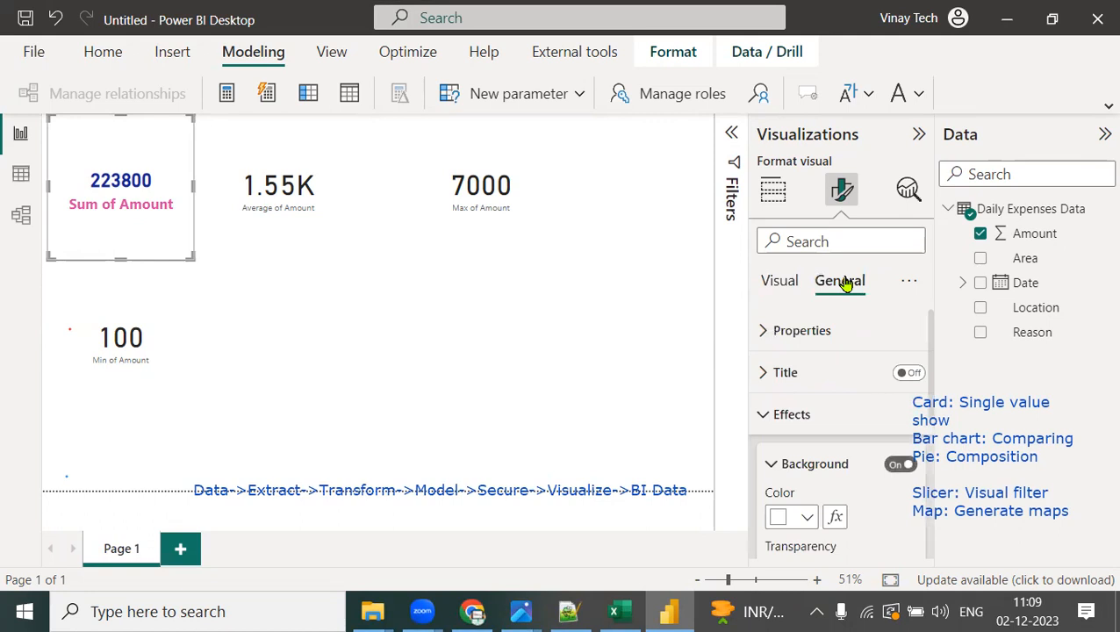
{"action": "scroll", "coordinate": [860, 436], "scroll_direction": "down", "scroll_amount": 3}
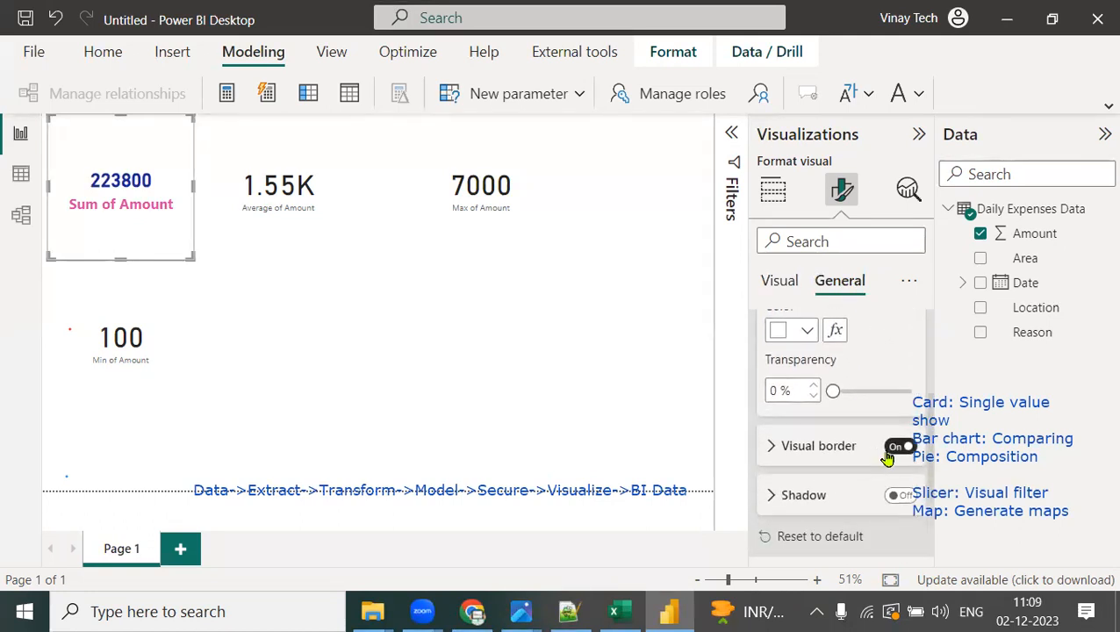
Step: Shorten the Sum of Amount card to fit its text and copy its formatting to the Average, Max and Min cards
{"action": "left_click_drag", "start_coordinate": [123, 260], "coordinate": [137, 170]}
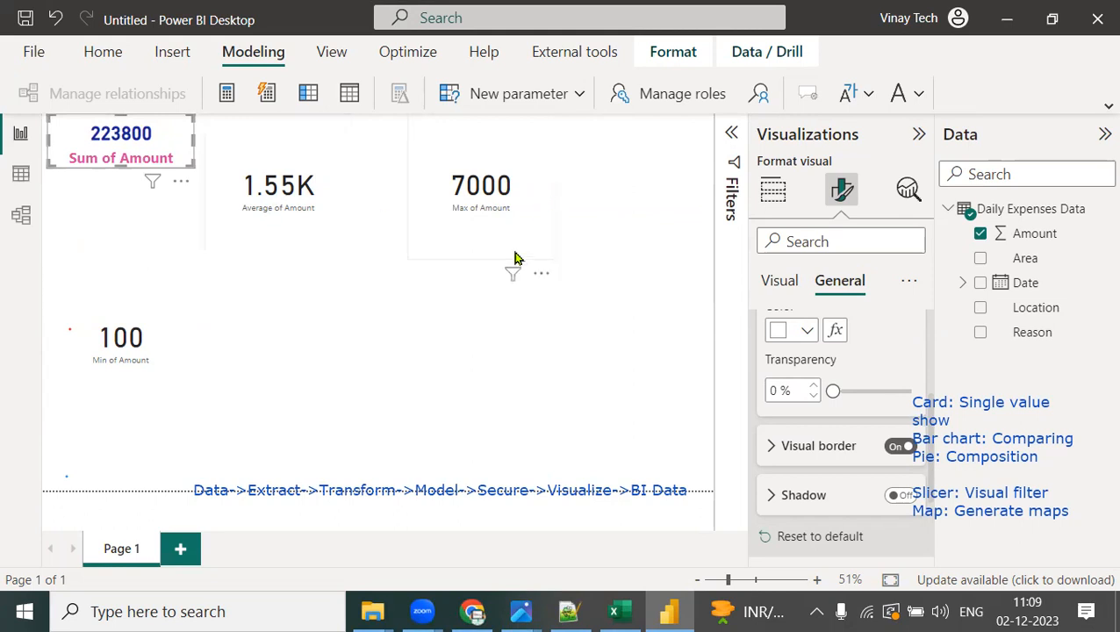
{"action": "left_click", "coordinate": [119, 55]}
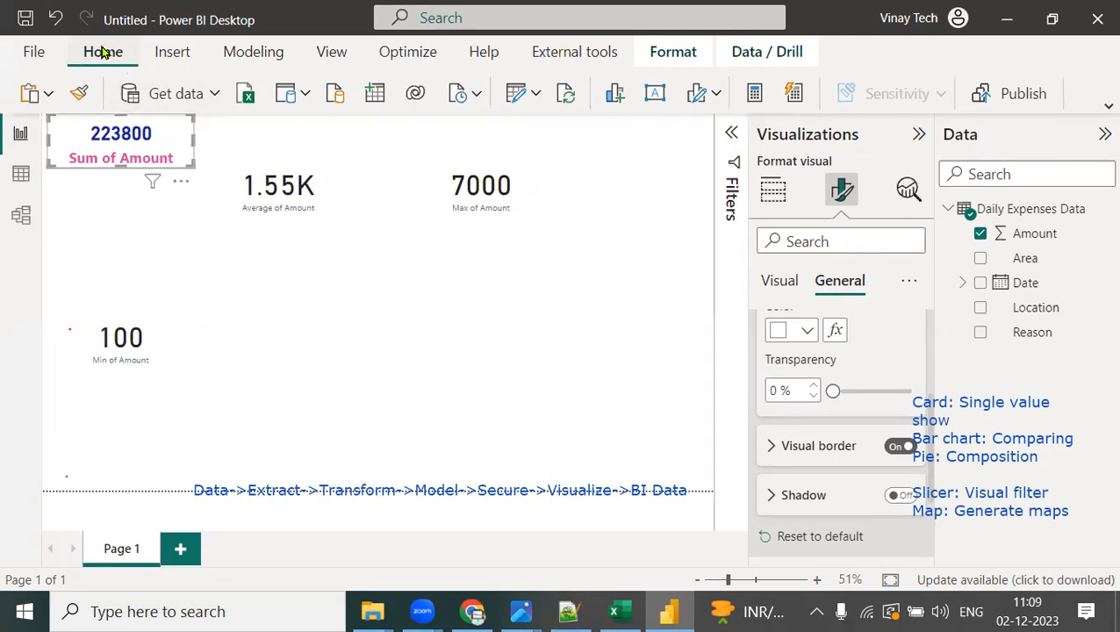
{"action": "left_click", "coordinate": [80, 93]}
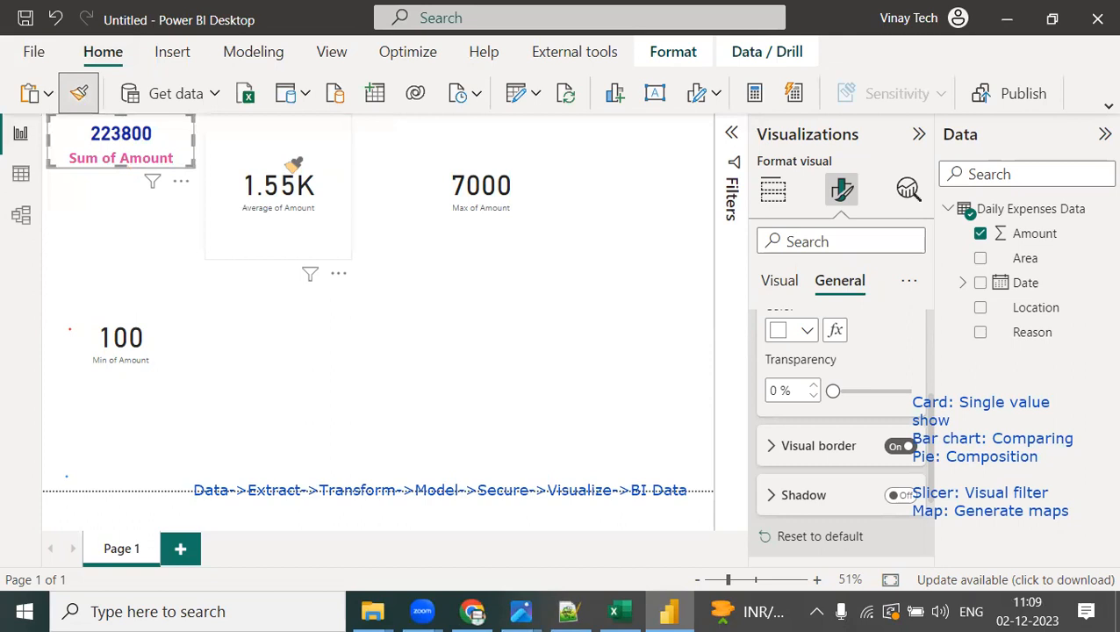
{"action": "left_click", "coordinate": [278, 189]}
{"action": "left_click", "coordinate": [79, 93]}
{"action": "left_click", "coordinate": [428, 178]}
{"action": "left_click", "coordinate": [78, 94]}
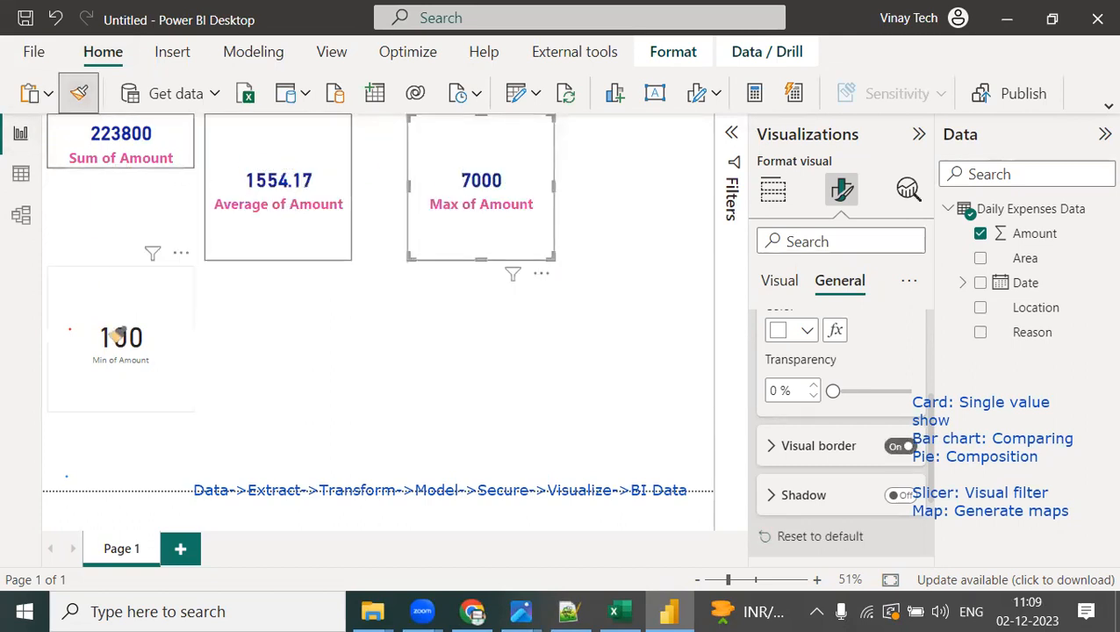
{"action": "left_click", "coordinate": [107, 334]}
Step: Shorten the Average, Max and Min cards to match the Sum card and line all four up in one row
{"action": "left_click", "coordinate": [292, 250]}
{"action": "left_click_drag", "start_coordinate": [282, 253], "coordinate": [281, 178]}
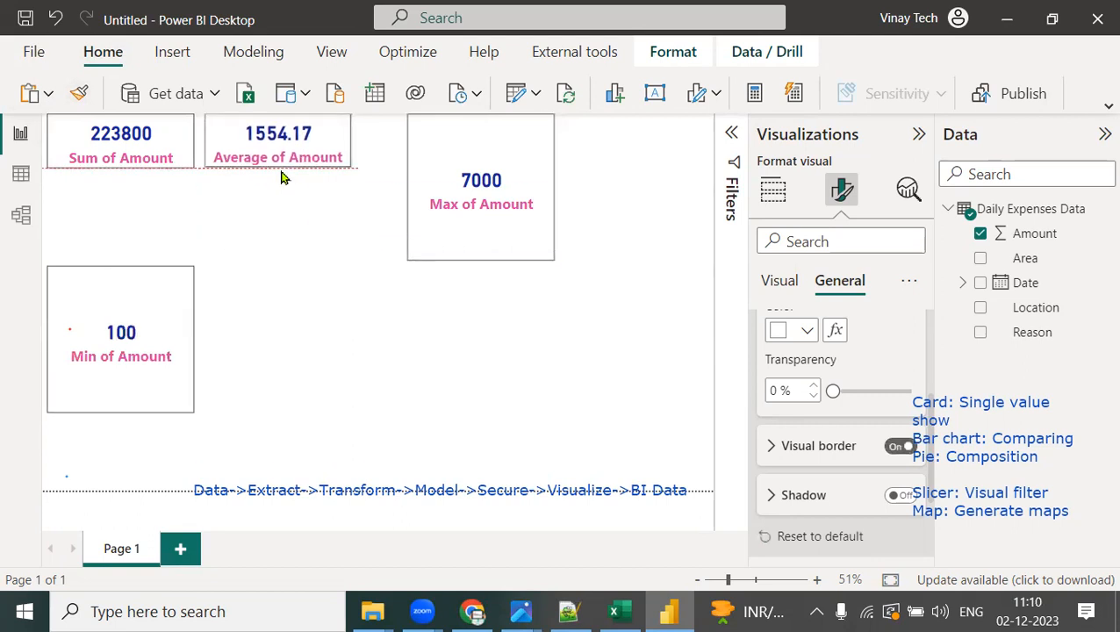
{"action": "left_click", "coordinate": [439, 200]}
{"action": "left_click_drag", "start_coordinate": [511, 264], "coordinate": [462, 145]}
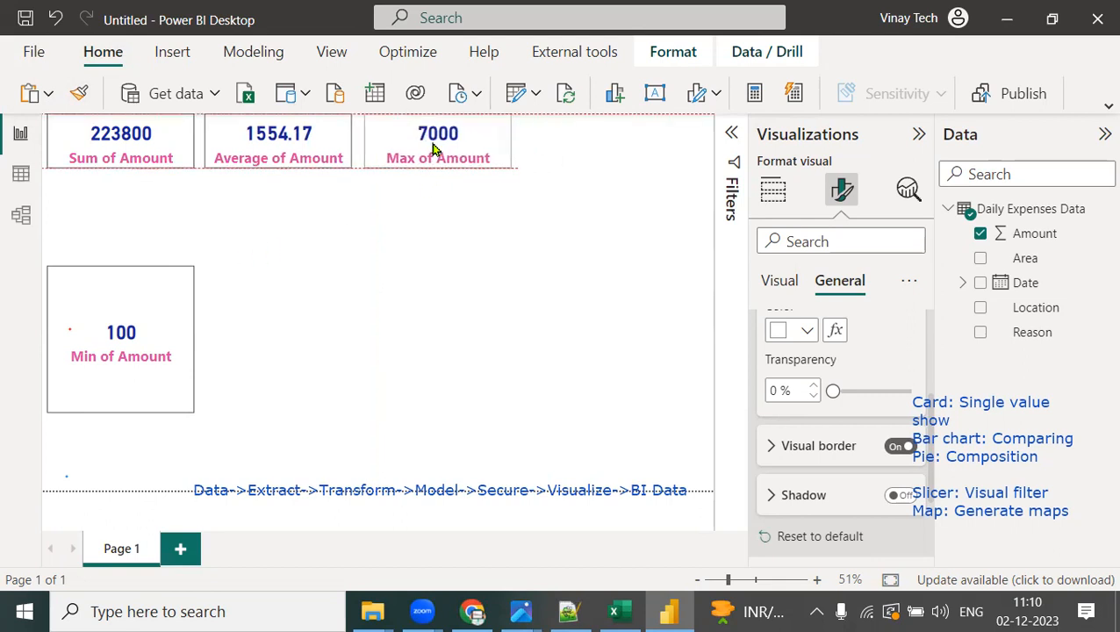
{"action": "left_click_drag", "start_coordinate": [159, 317], "coordinate": [639, 180]}
{"action": "left_click_drag", "start_coordinate": [598, 262], "coordinate": [600, 167]}
{"action": "left_click", "coordinate": [467, 421]}
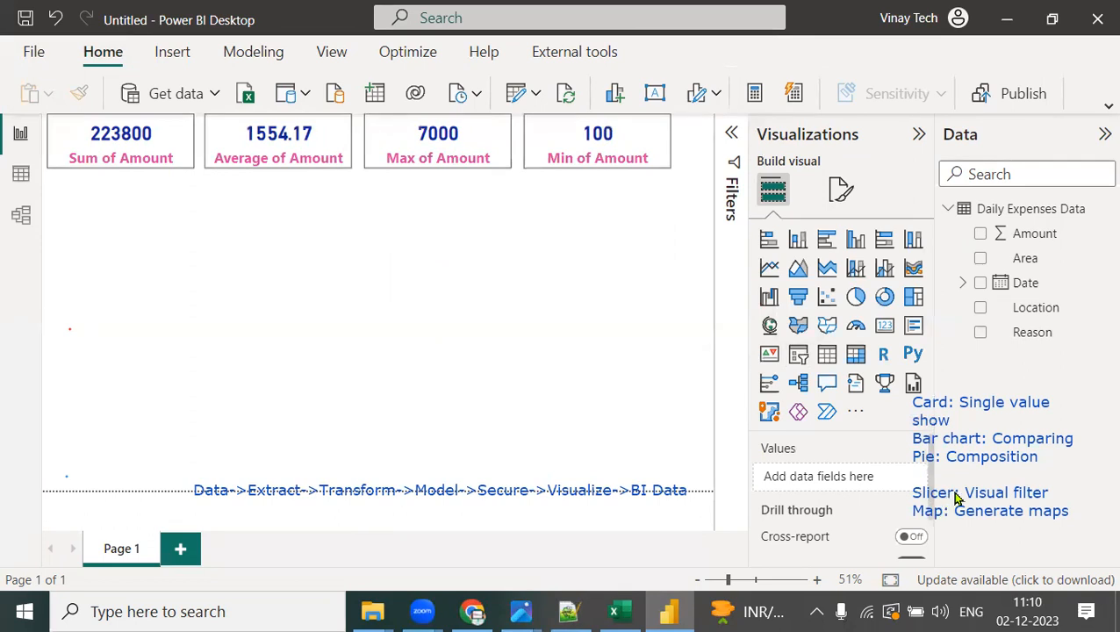
Step: Add a slicer below the Min of Amount card and fill it with Year from the Date hierarchy
{"action": "left_click", "coordinate": [804, 362]}
{"action": "left_click_drag", "start_coordinate": [162, 220], "coordinate": [644, 202]}
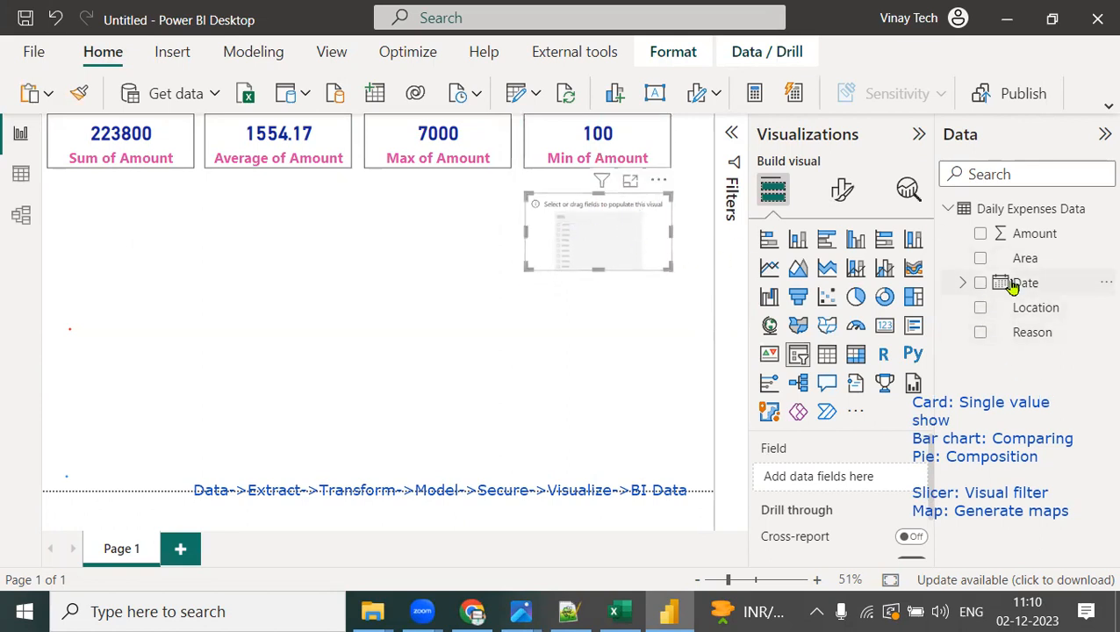
{"action": "left_click", "coordinate": [963, 283]}
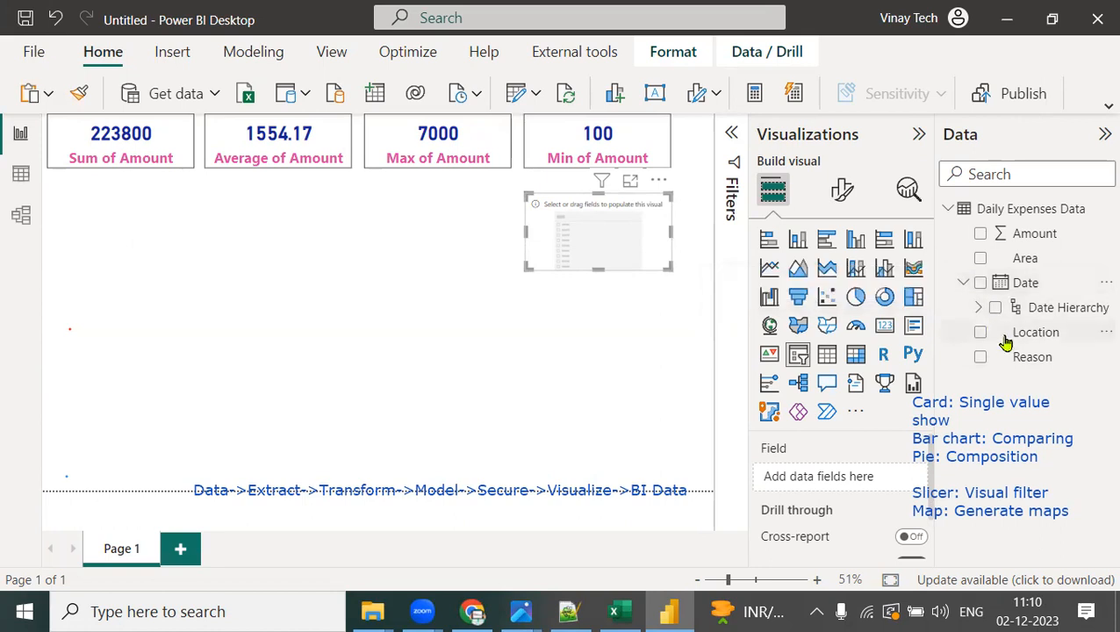
{"action": "left_click", "coordinate": [978, 307]}
{"action": "left_click_drag", "start_coordinate": [1055, 333], "coordinate": [876, 488]}
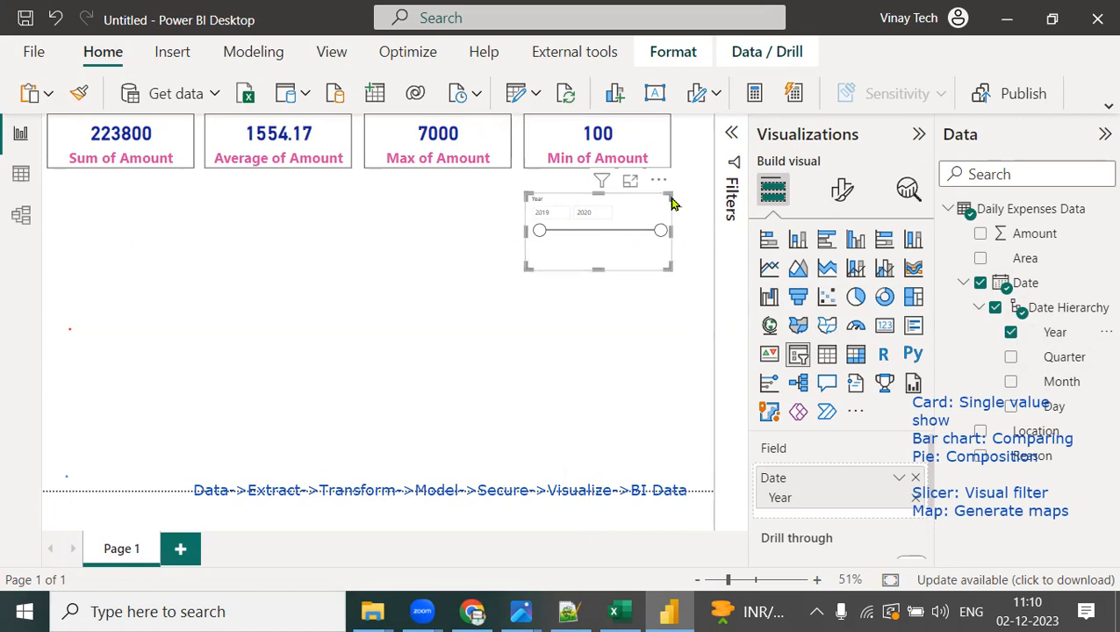
Step: Change the Year slicer's style to Vertical list in its slicer settings
{"action": "left_click", "coordinate": [841, 195]}
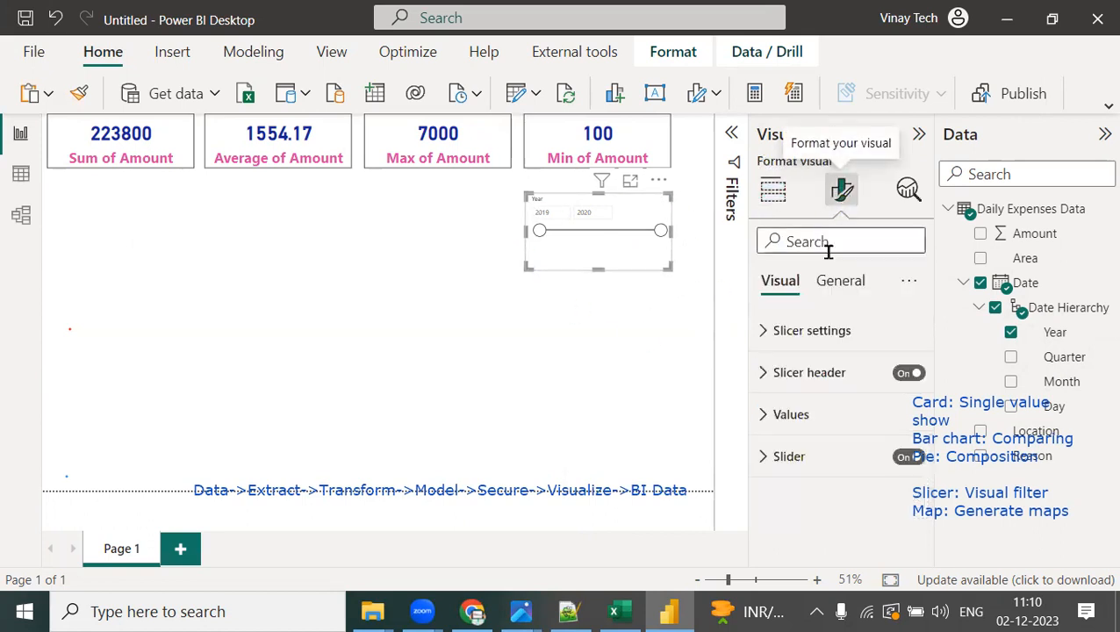
{"action": "left_click", "coordinate": [759, 331]}
{"action": "left_click", "coordinate": [854, 440]}
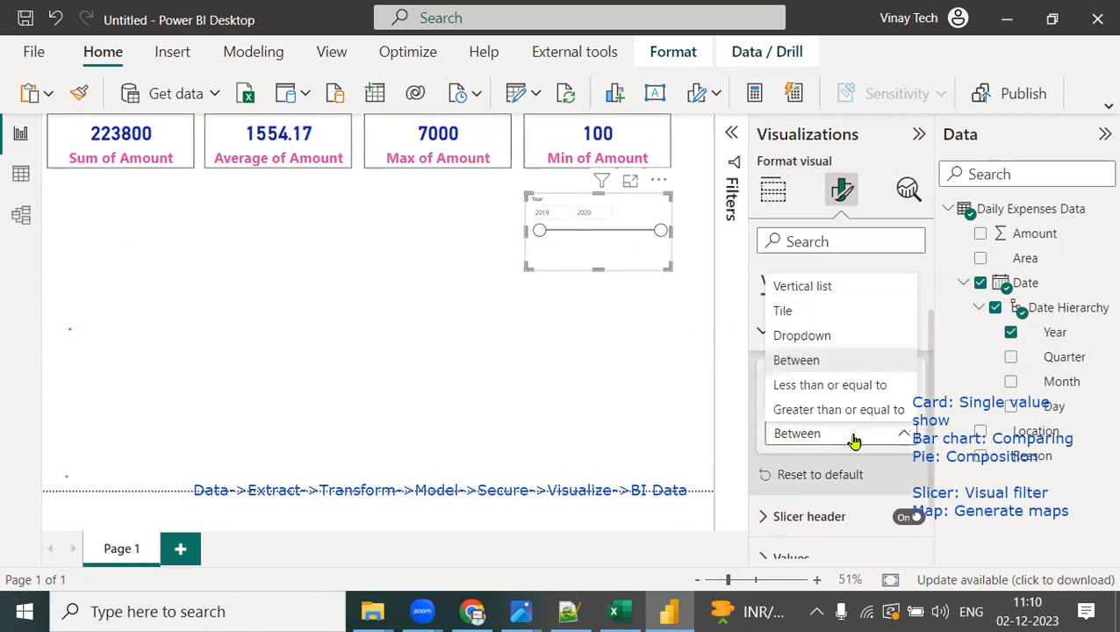
{"action": "left_click", "coordinate": [814, 291]}
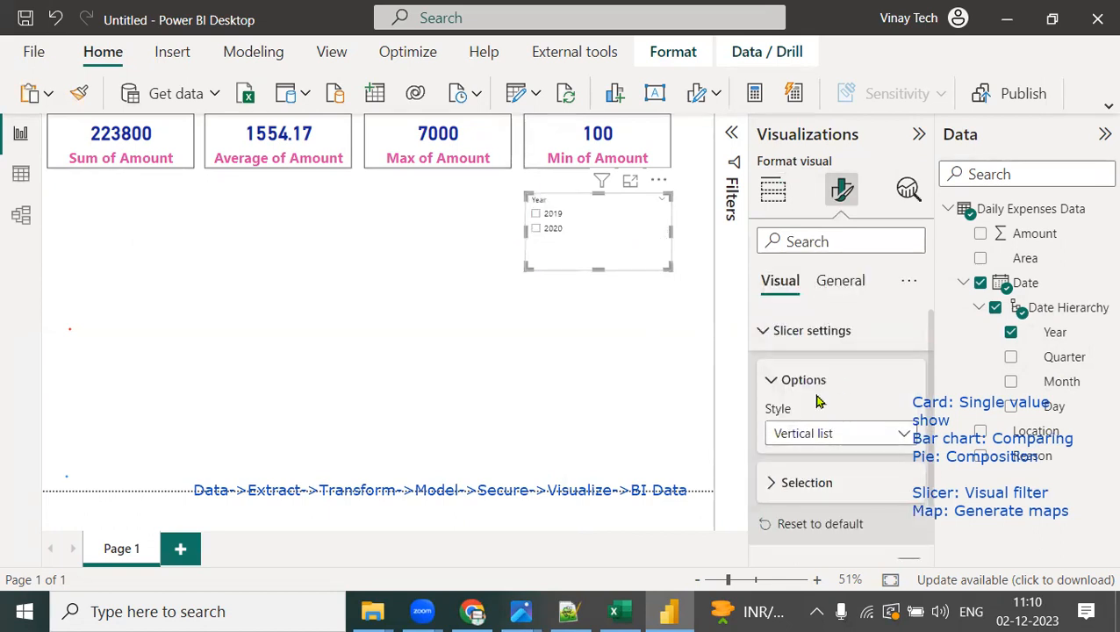
{"action": "scroll", "coordinate": [814, 456], "scroll_direction": "down", "scroll_amount": 2}
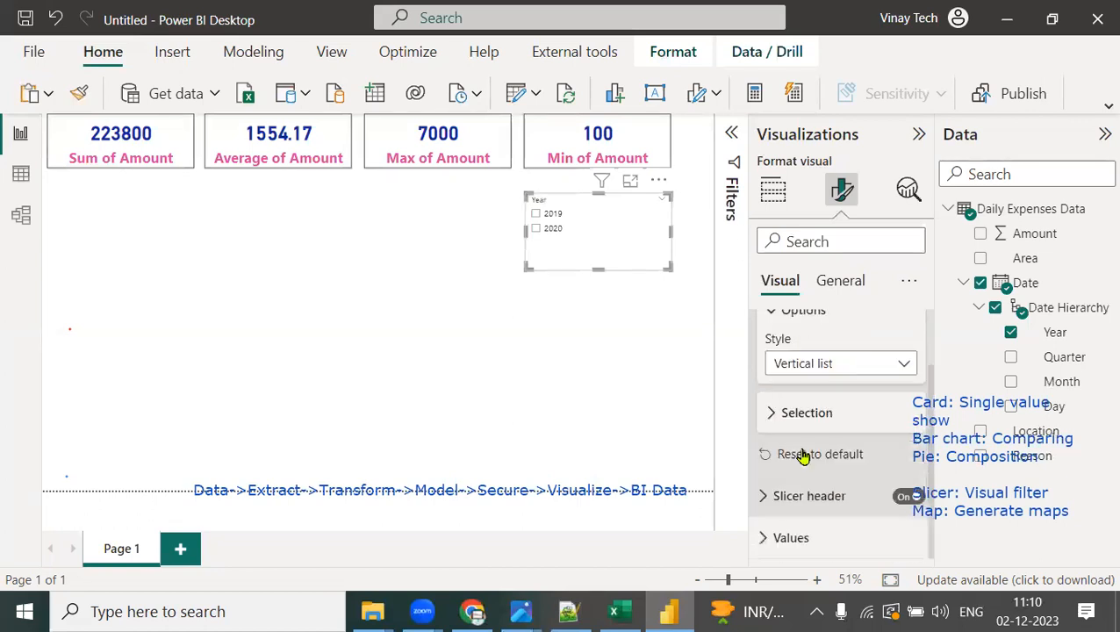
Step: Format the Year slicer's header text as bold, pink and size 18
{"action": "scroll", "coordinate": [781, 437], "scroll_direction": "up", "scroll_amount": 2}
{"action": "left_click", "coordinate": [789, 330]}
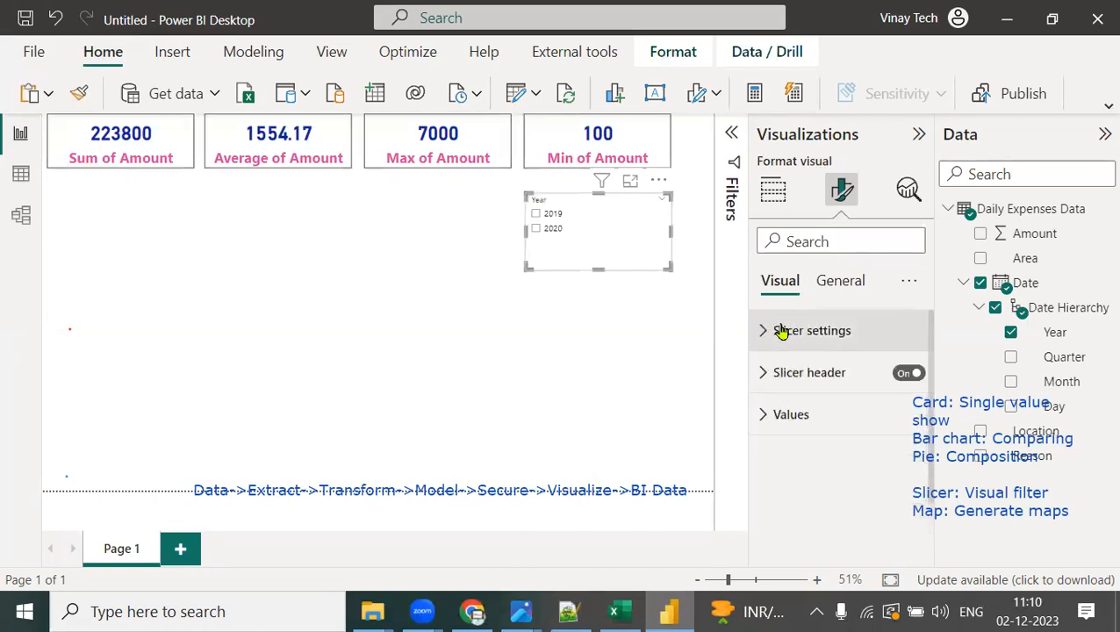
{"action": "left_click", "coordinate": [765, 375]}
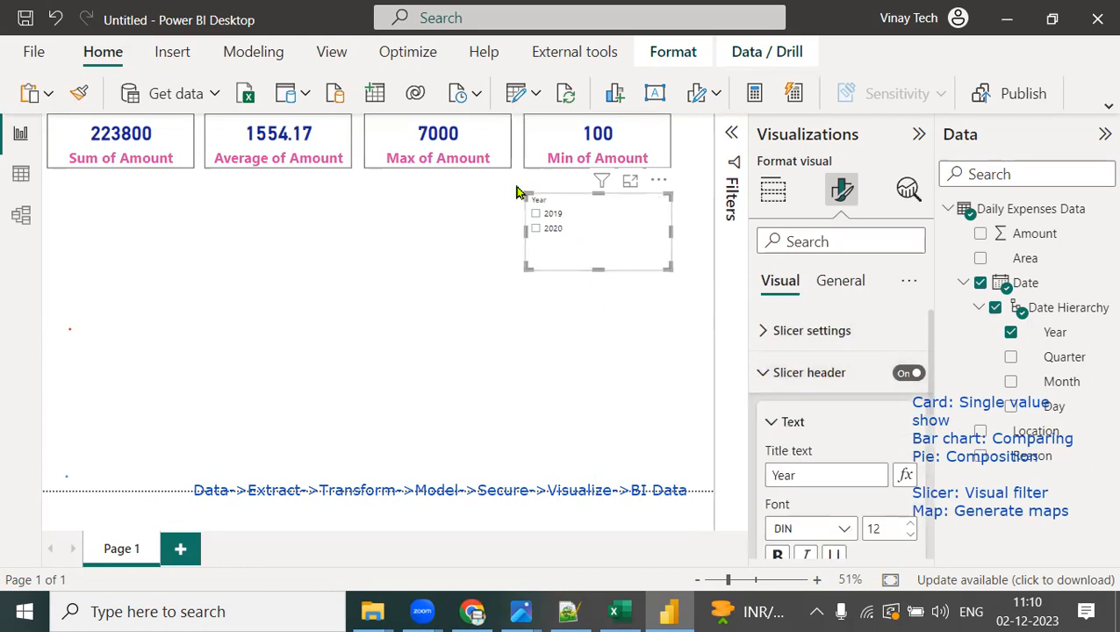
{"action": "scroll", "coordinate": [811, 502], "scroll_direction": "down", "scroll_amount": 3}
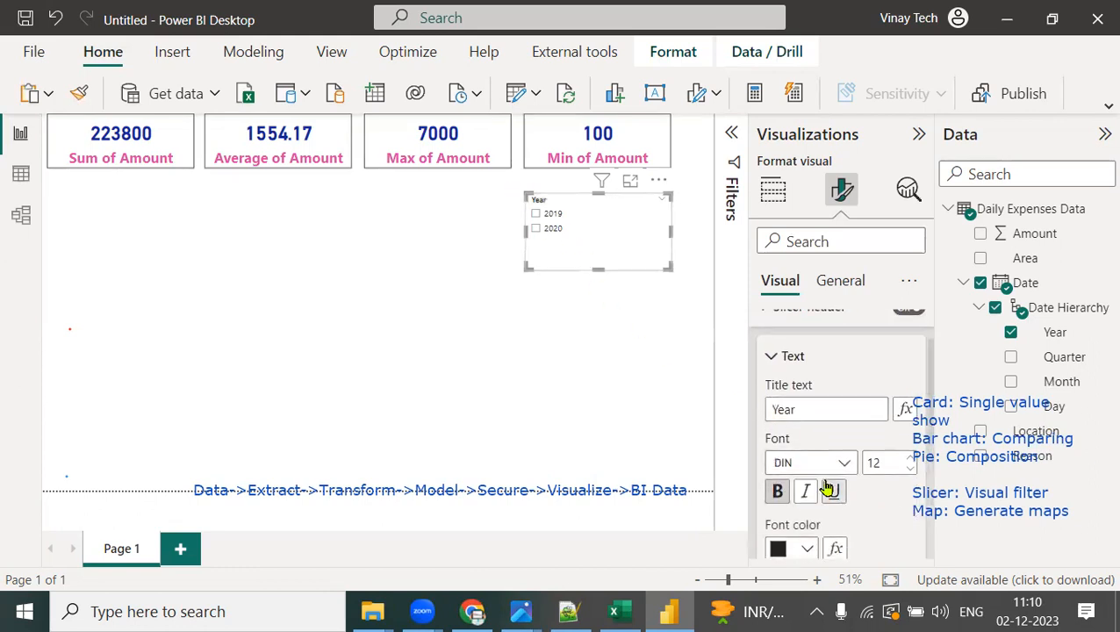
{"action": "left_click", "coordinate": [806, 466]}
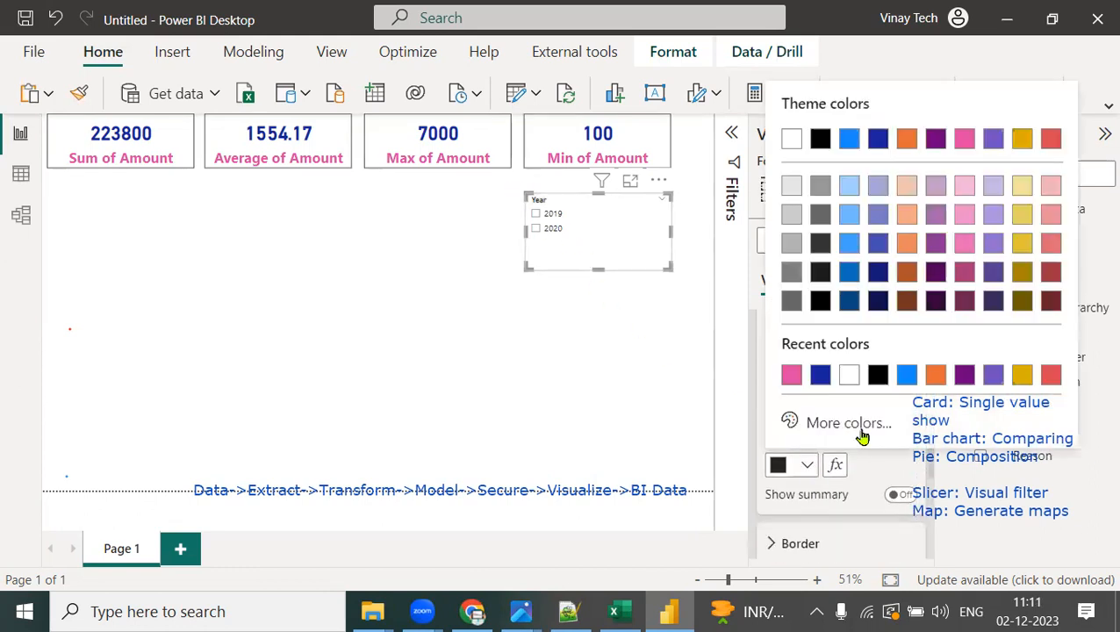
{"action": "left_click", "coordinate": [792, 377]}
{"action": "left_click", "coordinate": [910, 376]}
{"action": "left_click", "coordinate": [910, 376]}
{"action": "left_click", "coordinate": [910, 376]}
{"action": "left_click", "coordinate": [911, 376]}
{"action": "left_click", "coordinate": [910, 375]}
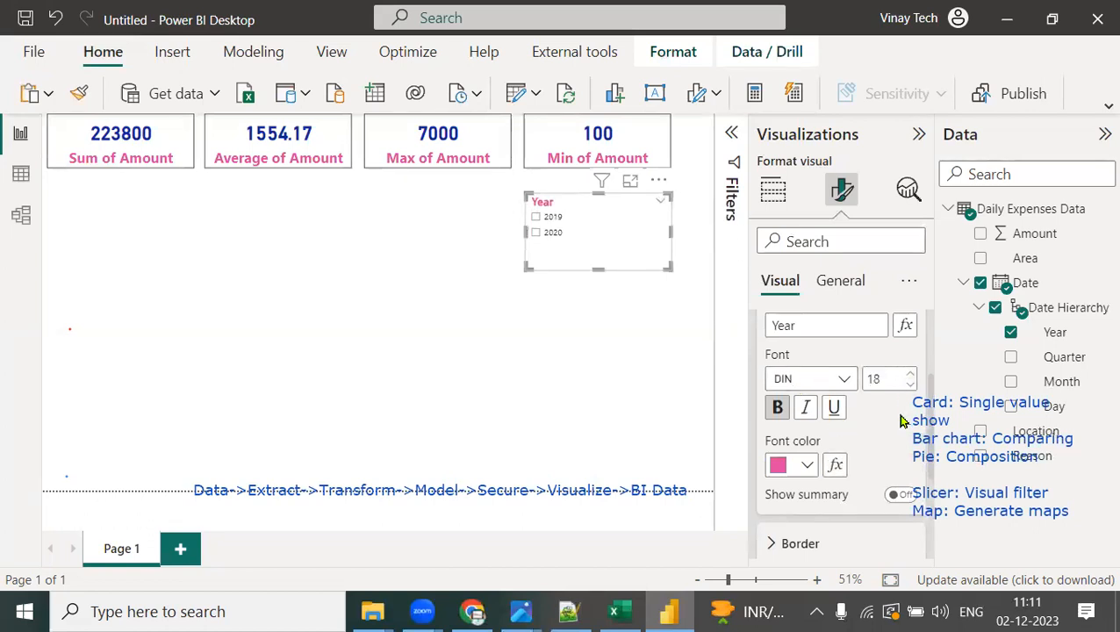
Step: Format the Year slicer's values as bold, dark blue and size 18
{"action": "scroll", "coordinate": [904, 421], "scroll_direction": "down", "scroll_amount": 4}
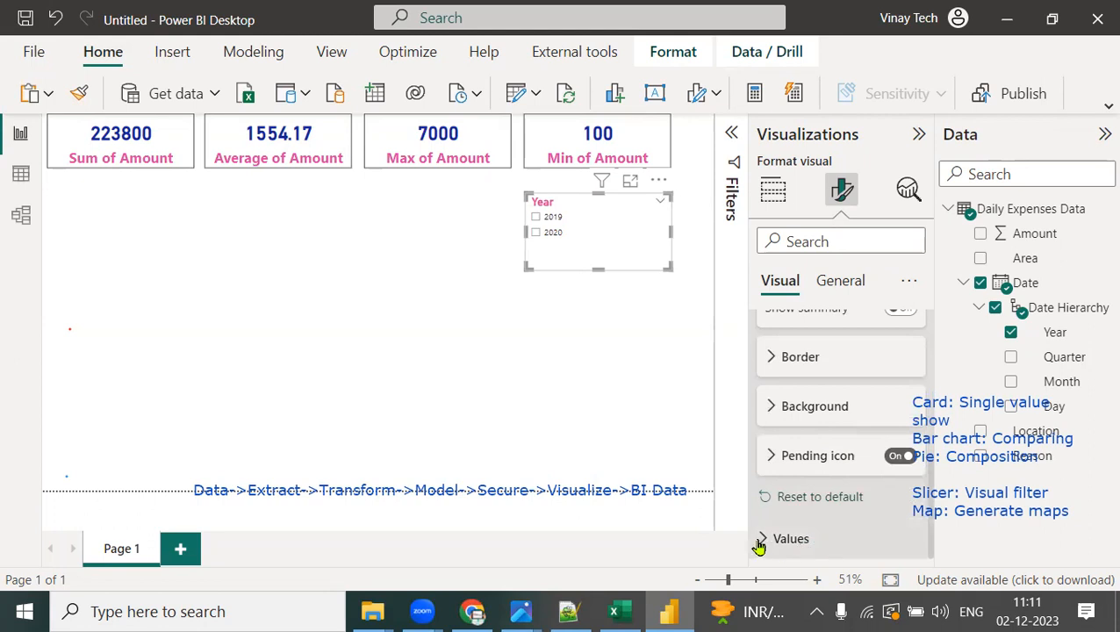
{"action": "left_click", "coordinate": [759, 546]}
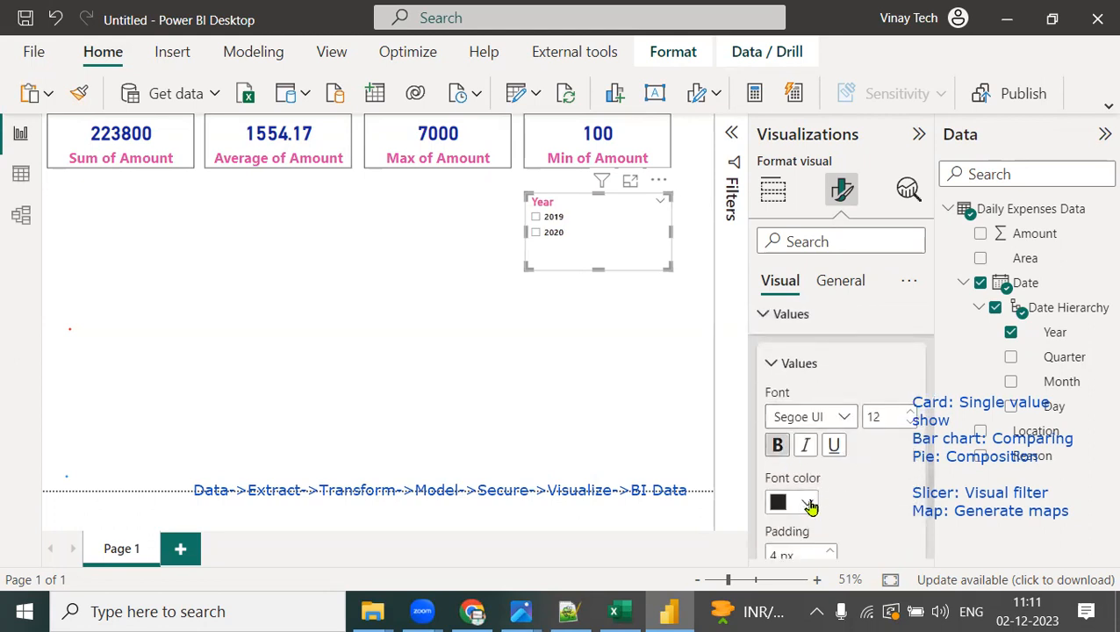
{"action": "left_click", "coordinate": [810, 507]}
{"action": "left_click", "coordinate": [819, 409]}
{"action": "left_click", "coordinate": [911, 412]}
{"action": "left_click", "coordinate": [911, 413]}
{"action": "left_click", "coordinate": [911, 412]}
{"action": "left_click", "coordinate": [911, 412]}
{"action": "left_click", "coordinate": [911, 413]}
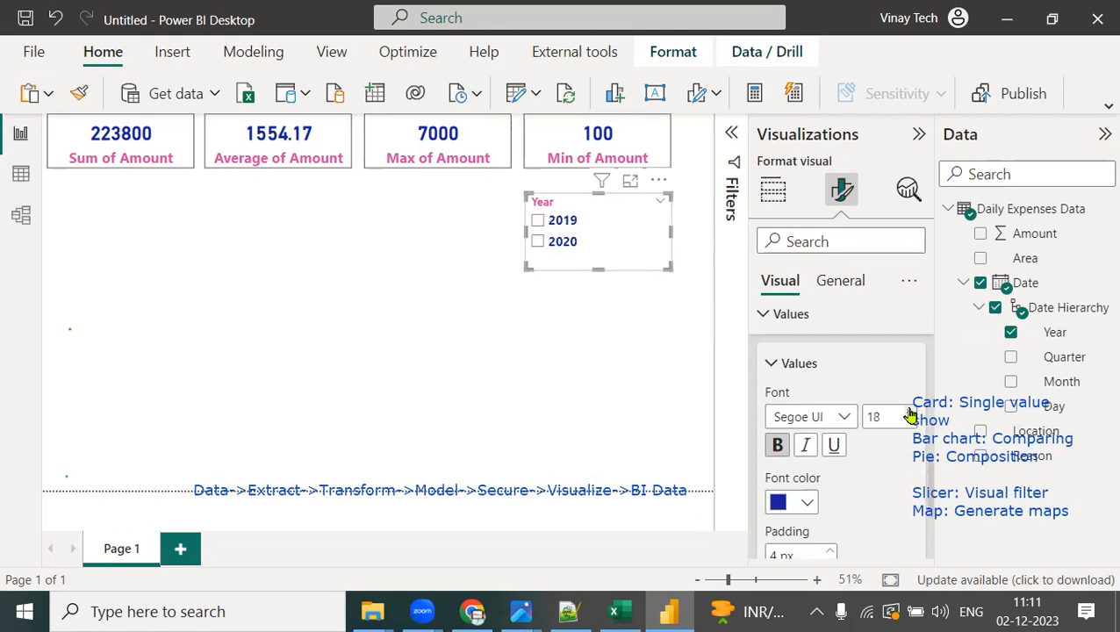
Step: Narrow the Year slicer to about half its width and turn on its visual border
{"action": "left_click_drag", "start_coordinate": [669, 267], "coordinate": [598, 268]}
{"action": "left_click", "coordinate": [838, 285]}
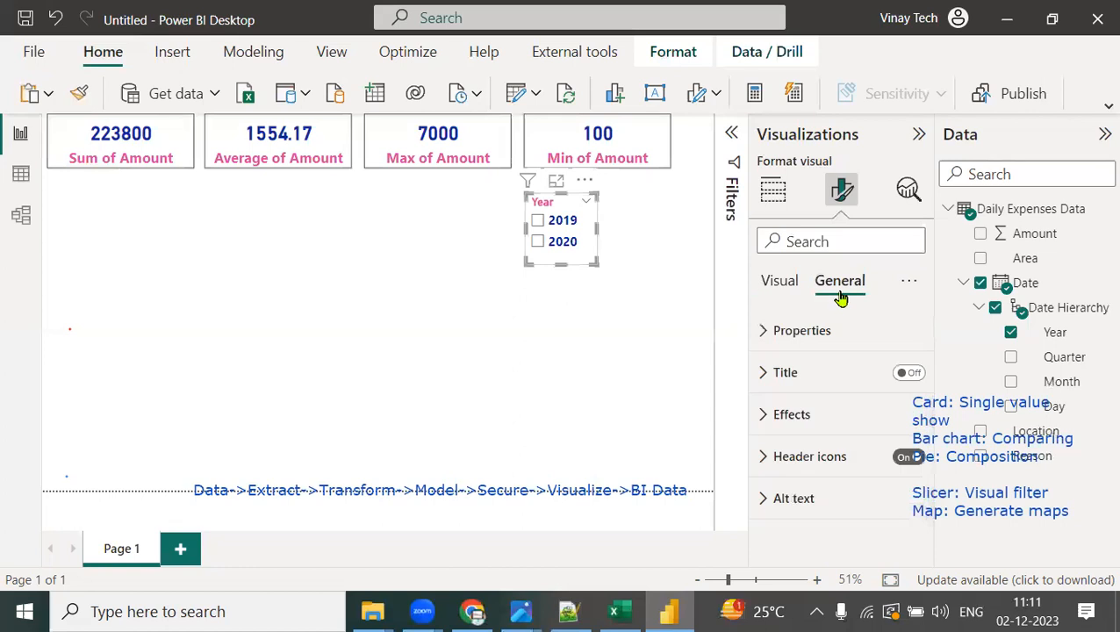
{"action": "left_click", "coordinate": [775, 416]}
{"action": "scroll", "coordinate": [795, 405], "scroll_direction": "down", "scroll_amount": 2}
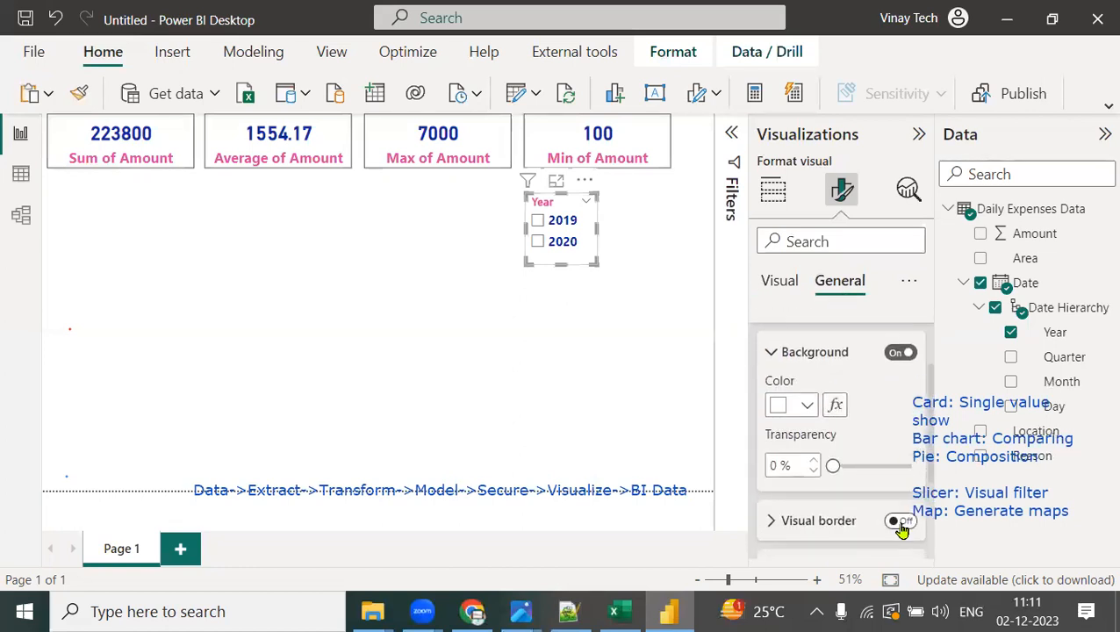
{"action": "left_click", "coordinate": [612, 373]}
{"action": "left_click", "coordinate": [580, 259]}
{"action": "left_click", "coordinate": [595, 332]}
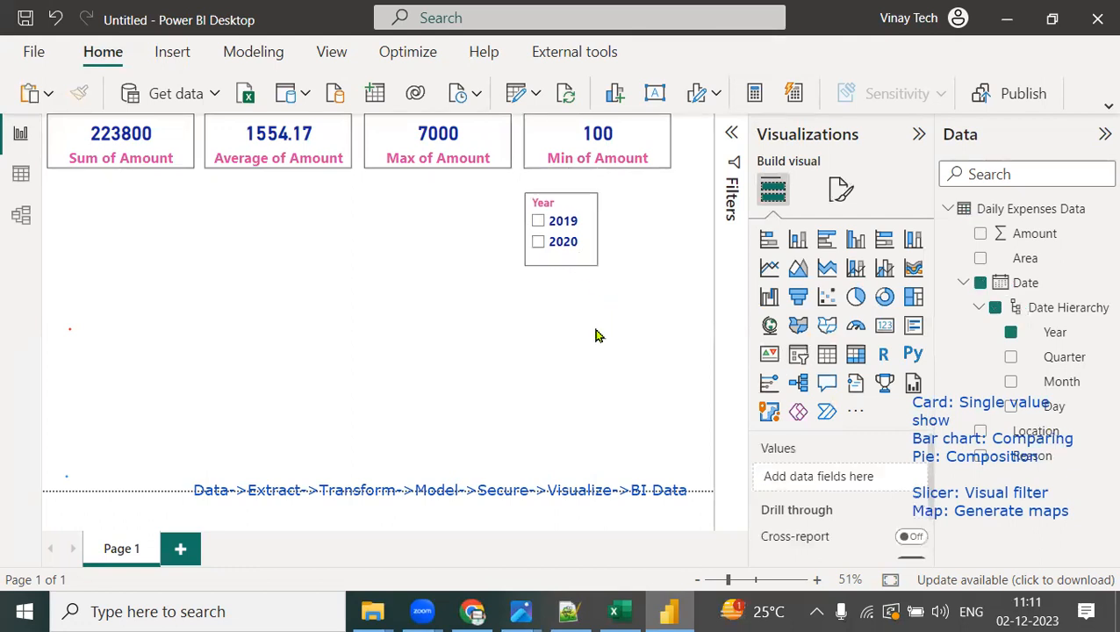
Step: Duplicate the Year slicer, place the copy beside it and replace its field with Month from the Date hierarchy
{"action": "key", "text": "ctrl+v"}
{"action": "left_click_drag", "start_coordinate": [579, 247], "coordinate": [669, 246]}
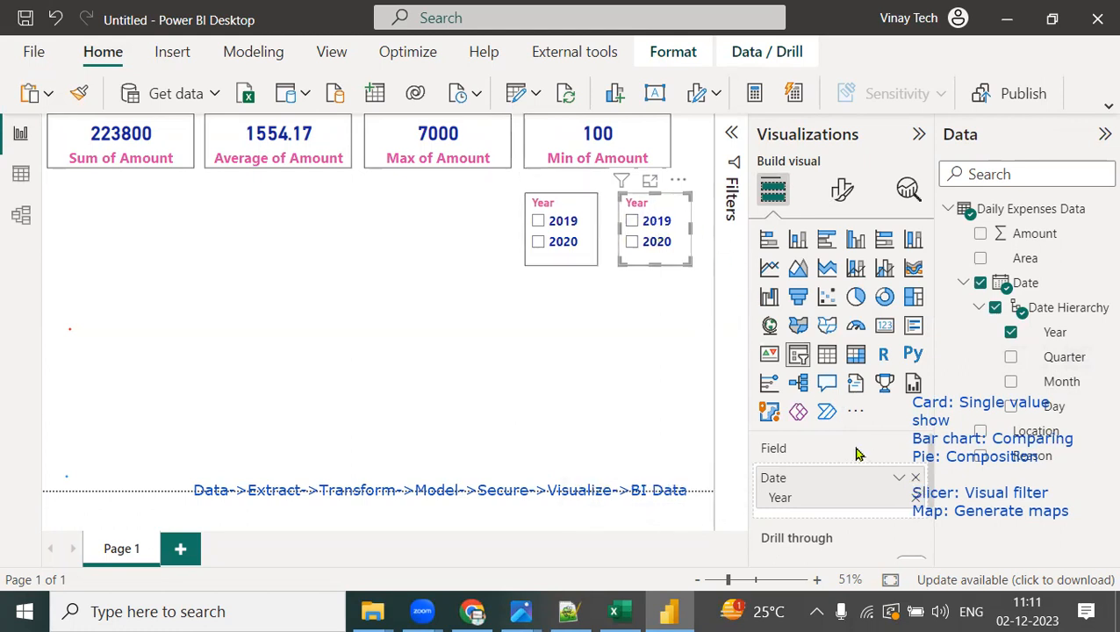
{"action": "left_click", "coordinate": [916, 481]}
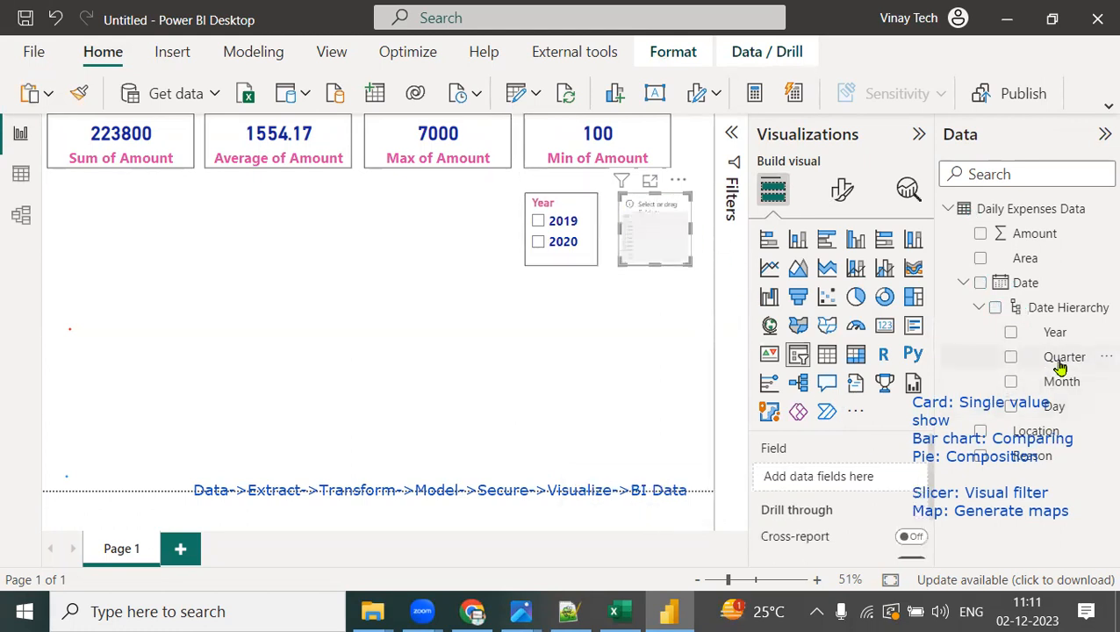
{"action": "left_click_drag", "start_coordinate": [1076, 387], "coordinate": [882, 479]}
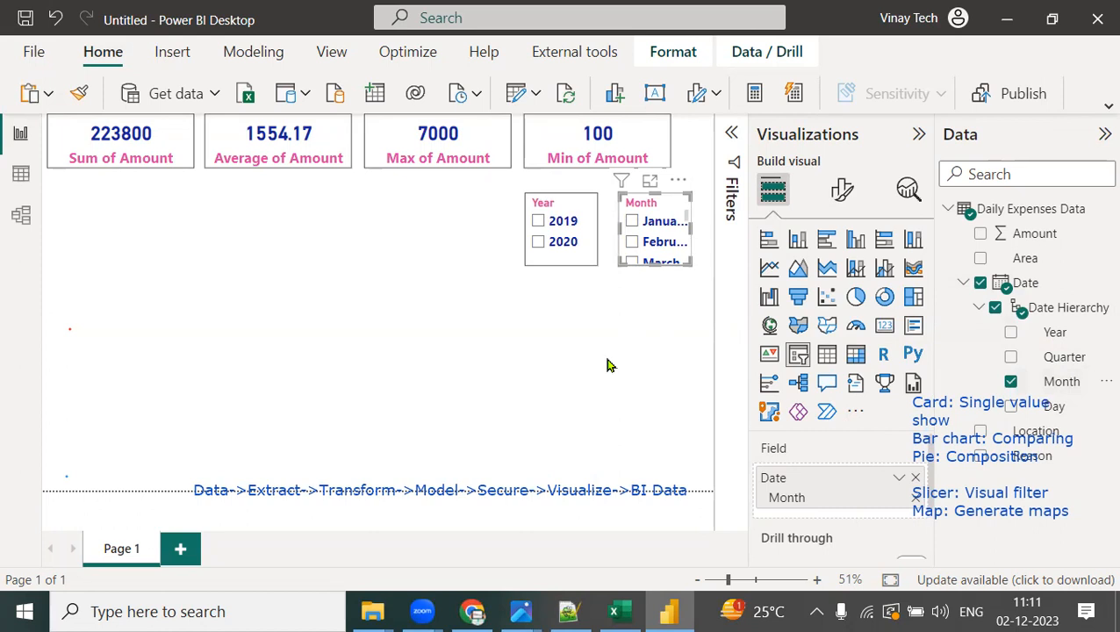
Step: Test the slicers on the cards with February 2020 and with February, January and March 2019, clearing both slicers at the end
{"action": "left_click", "coordinate": [540, 244]}
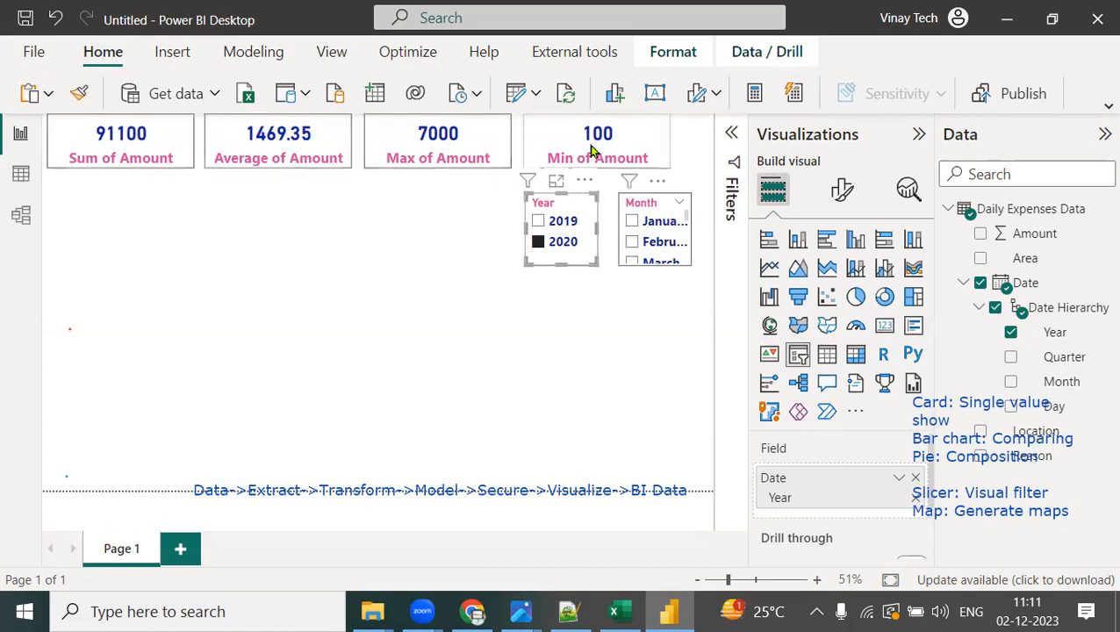
{"action": "left_click", "coordinate": [632, 243]}
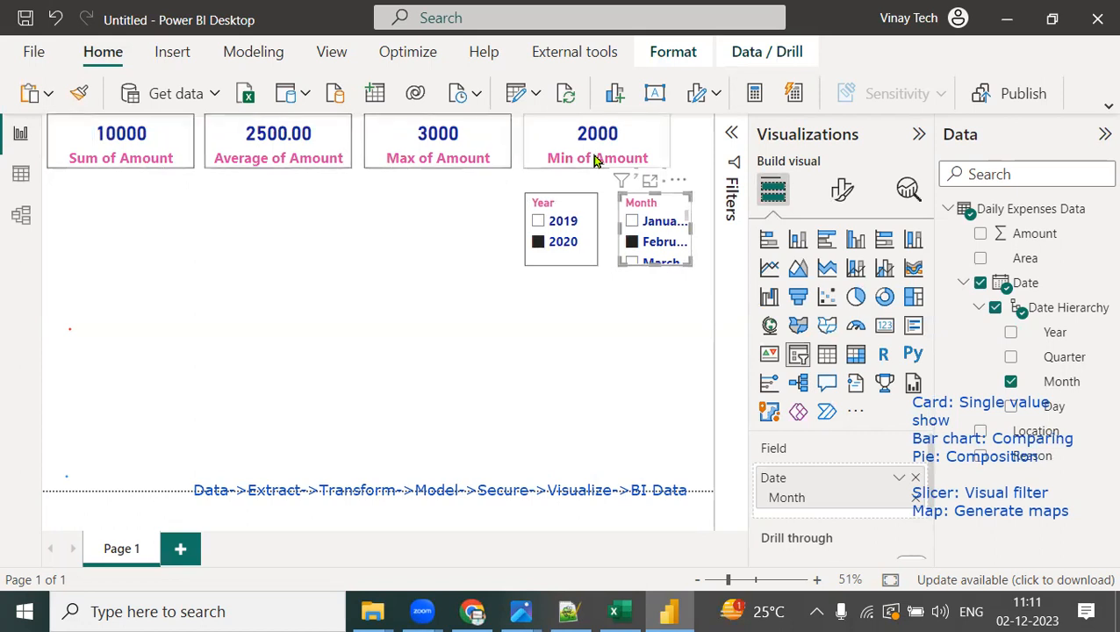
{"action": "left_click", "coordinate": [562, 223]}
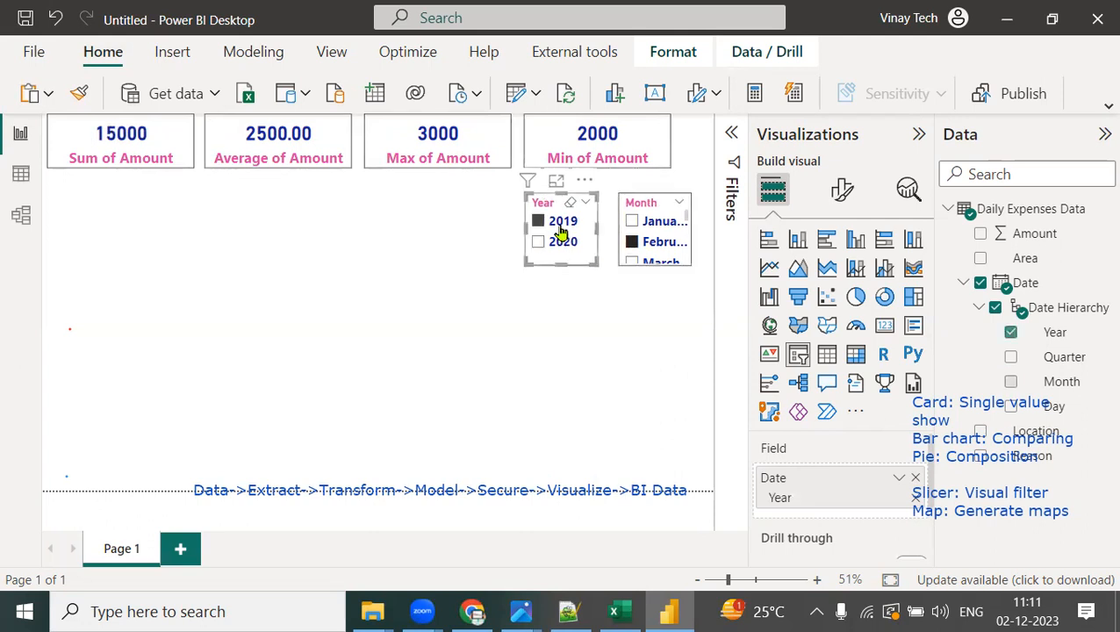
{"action": "left_click", "coordinate": [632, 220]}
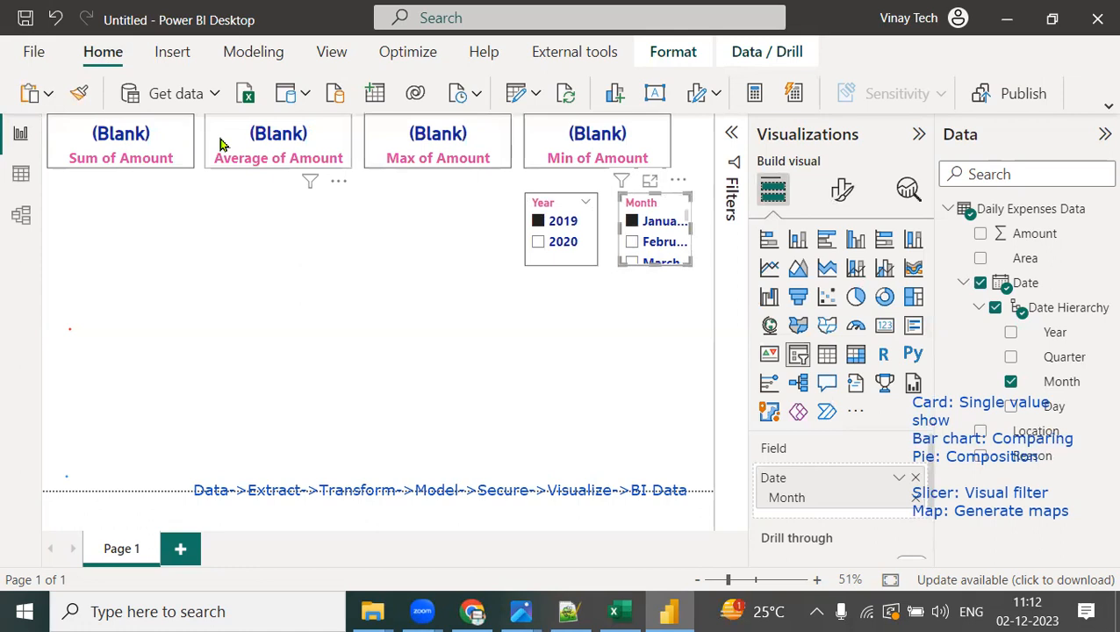
{"action": "left_click", "coordinate": [633, 263]}
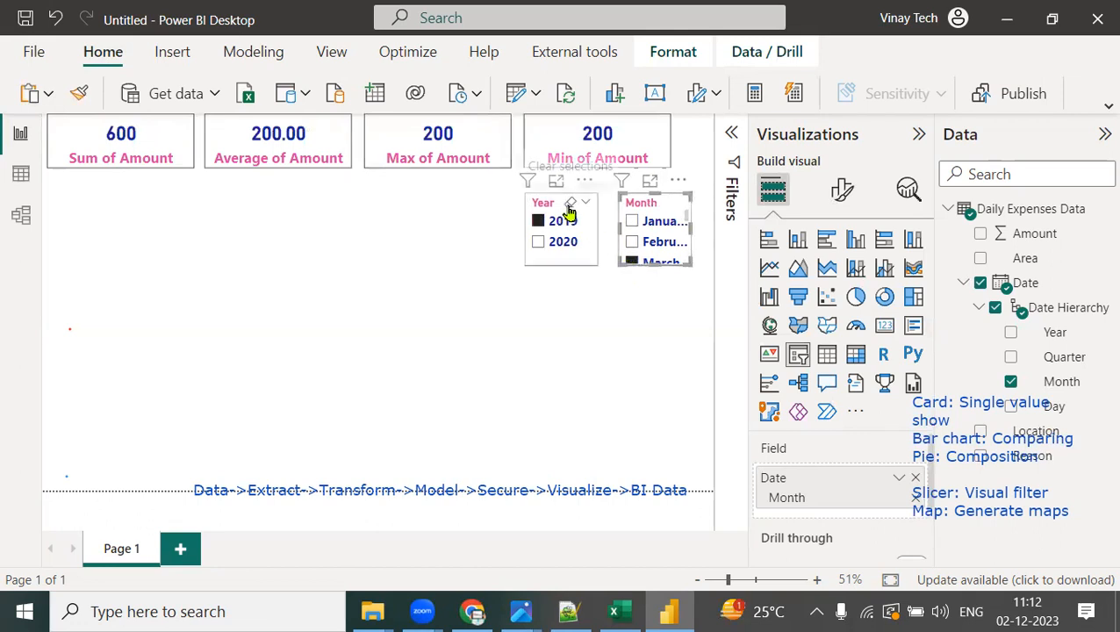
{"action": "left_click", "coordinate": [569, 207]}
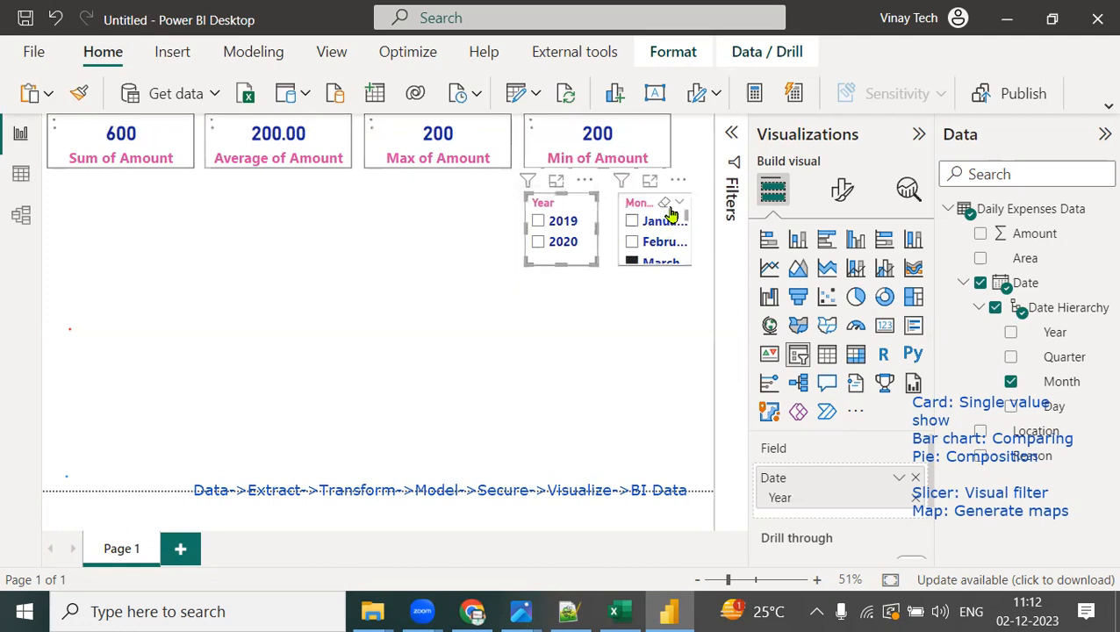
{"action": "left_click", "coordinate": [670, 212]}
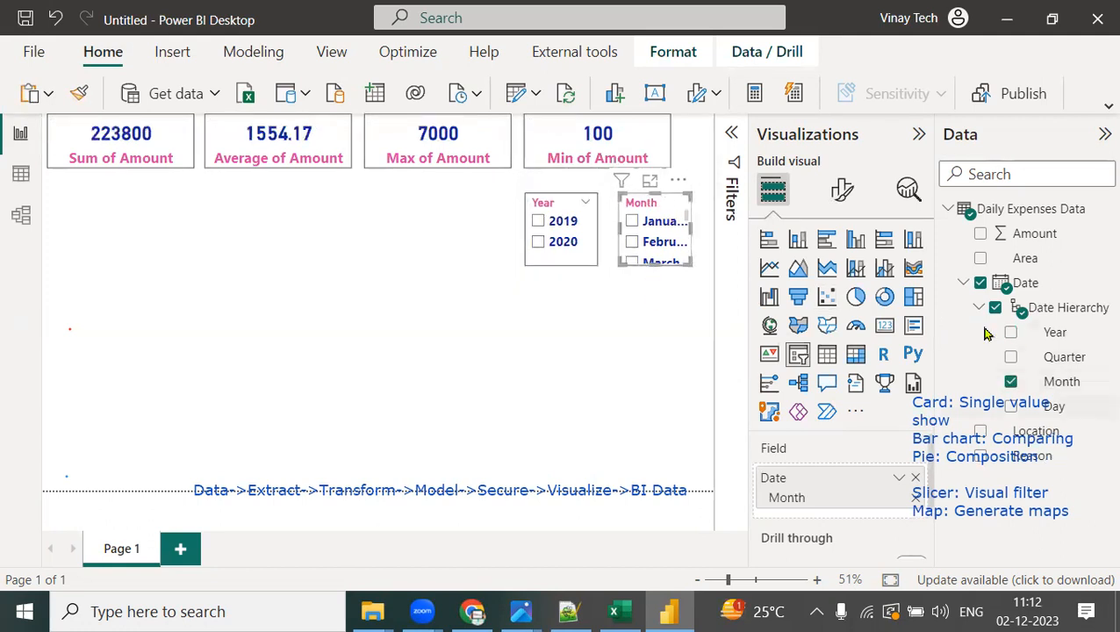
Step: Add a stacked bar chart below the Sum of Amount card and stretch it down to the page's lower edge
{"action": "left_click", "coordinate": [963, 283]}
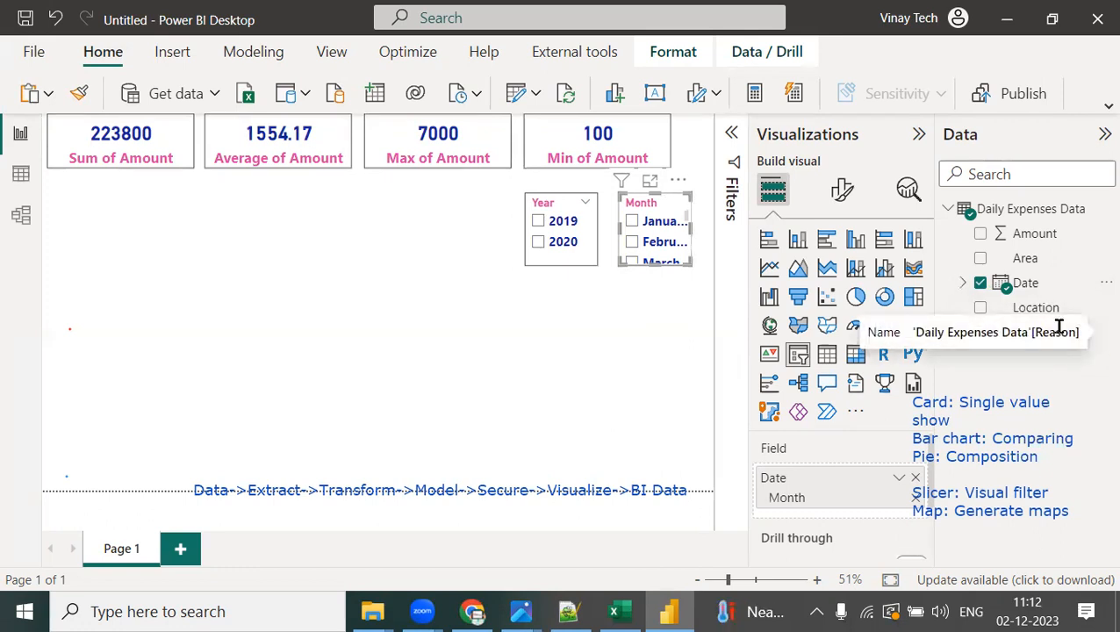
{"action": "left_click", "coordinate": [680, 373]}
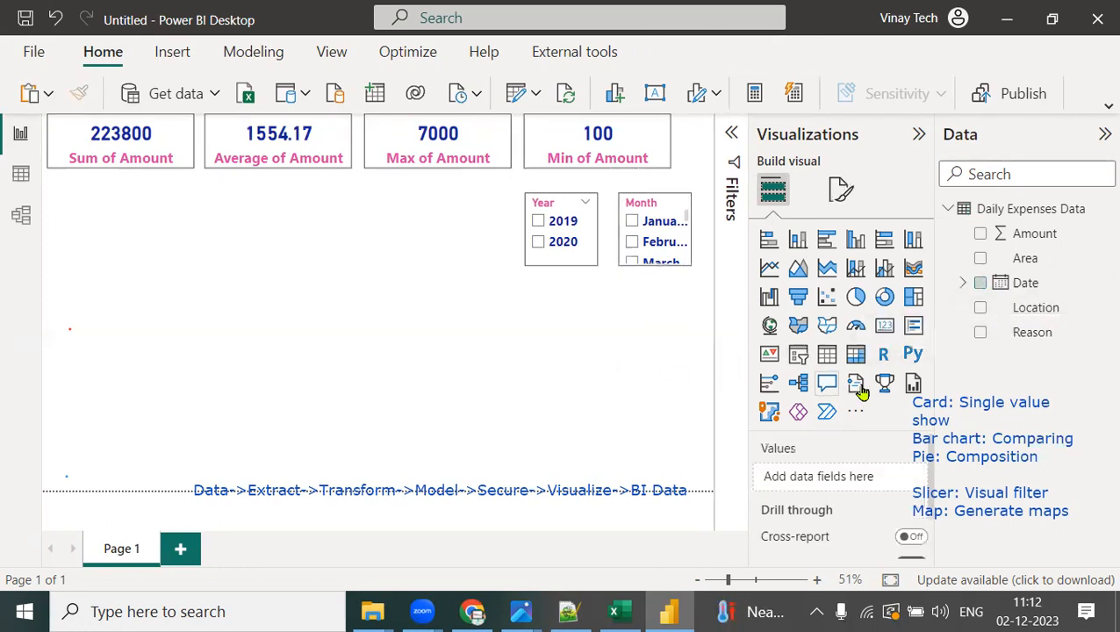
{"action": "left_click", "coordinate": [768, 245]}
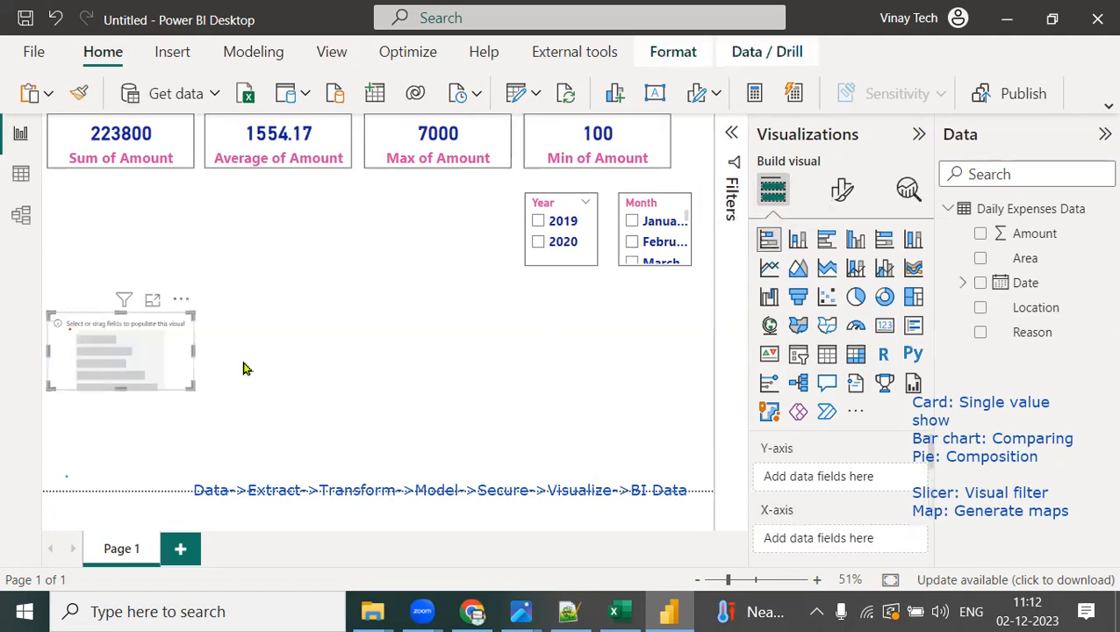
{"action": "left_click_drag", "start_coordinate": [118, 389], "coordinate": [122, 488]}
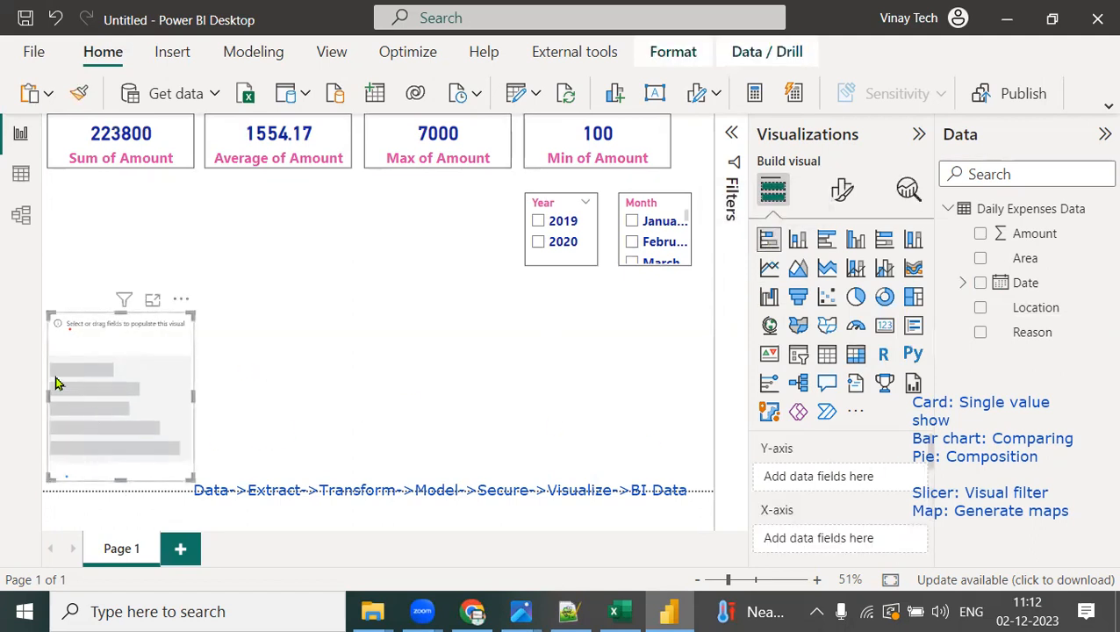
Step: Sketch annotation axes over the empty bar chart, labelling Y as Reason and X as Amount
{"action": "key", "text": "ctrl+2"}
{"action": "left_click_drag", "start_coordinate": [40, 265], "coordinate": [53, 275]}
{"action": "left_click_drag", "start_coordinate": [60, 257], "coordinate": [42, 525]}
{"action": "left_click_drag", "start_coordinate": [1, 486], "coordinate": [299, 489]}
{"action": "left_click_drag", "start_coordinate": [294, 447], "coordinate": [268, 484]}
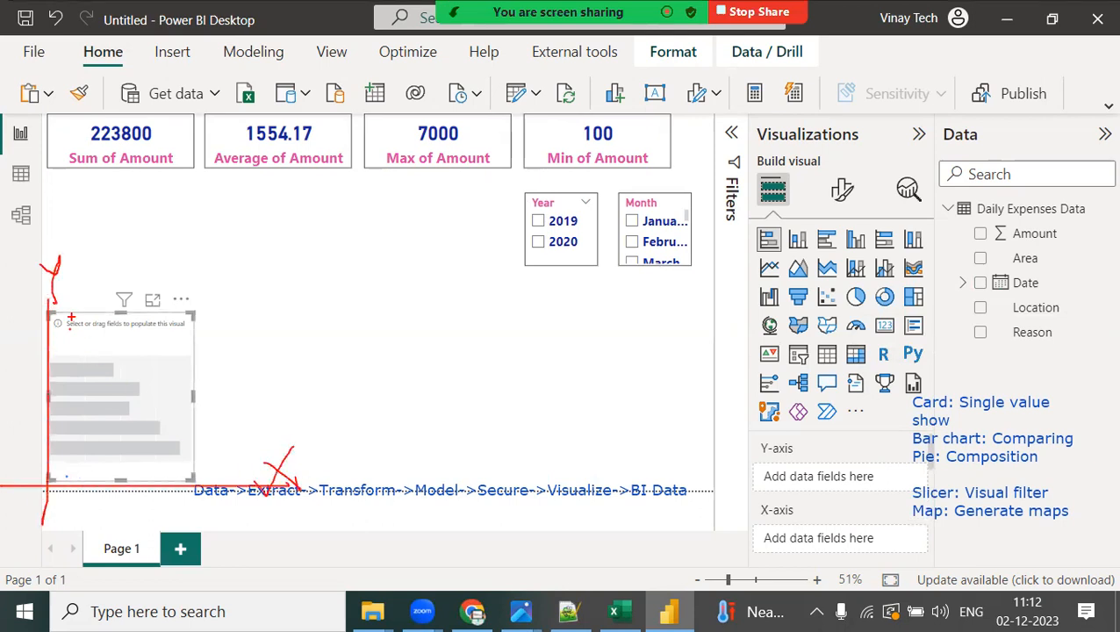
{"action": "left_click_drag", "start_coordinate": [7, 303], "coordinate": [4, 349]}
{"action": "left_click_drag", "start_coordinate": [6, 307], "coordinate": [25, 346]}
{"action": "left_click_drag", "start_coordinate": [44, 327], "coordinate": [46, 335]}
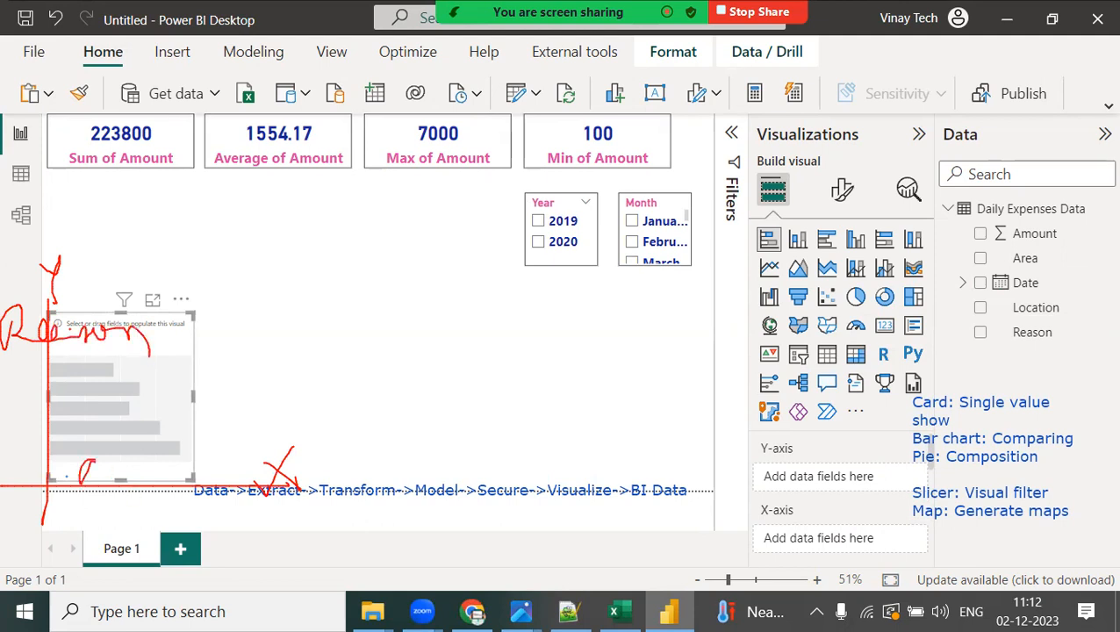
{"action": "mouse_move", "coordinate": [136, 479]}
{"action": "left_mouse_down"}
{"action": "mouse_move", "coordinate": [176, 461]}
{"action": "mouse_move", "coordinate": [198, 474]}
{"action": "left_mouse_up"}
{"action": "left_click_drag", "start_coordinate": [230, 444], "coordinate": [227, 479]}
{"action": "mouse_move", "coordinate": [249, 408]}
{"action": "left_mouse_down"}
{"action": "mouse_move", "coordinate": [237, 434]}
{"action": "mouse_move", "coordinate": [277, 444]}
{"action": "left_mouse_up"}
{"action": "left_click_drag", "start_coordinate": [156, 351], "coordinate": [89, 262]}
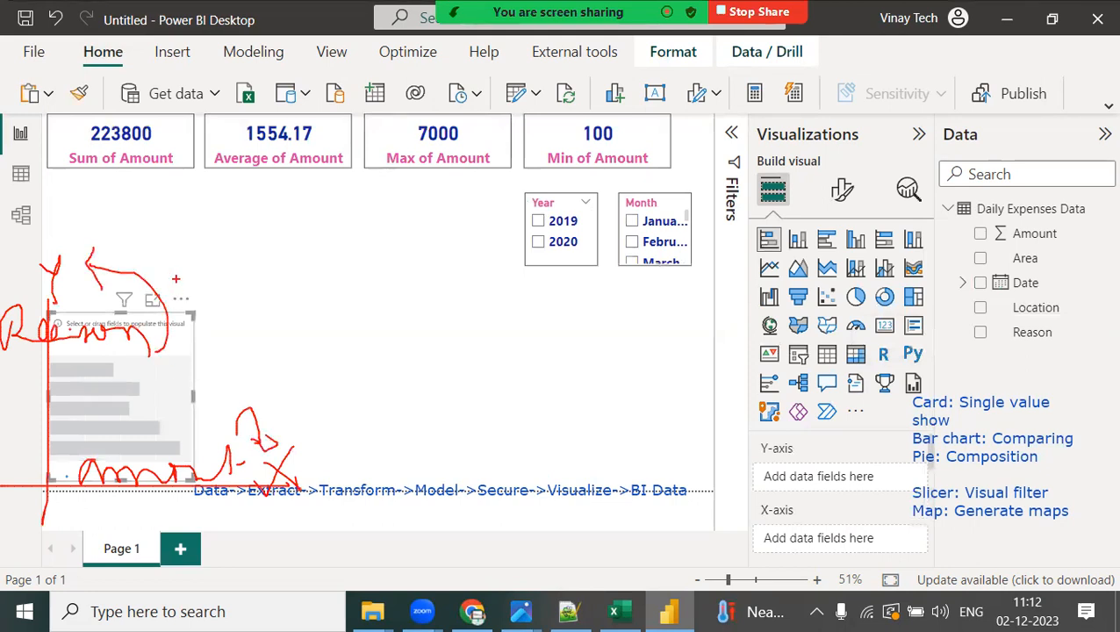
Step: Assign Reason to the bar chart's Y-axis and Amount to its X-axis
{"action": "mouse_move", "coordinate": [1027, 334]}
{"action": "left_mouse_down"}
{"action": "mouse_move", "coordinate": [850, 412]}
{"action": "mouse_move", "coordinate": [841, 478]}
{"action": "left_mouse_up"}
{"action": "left_click_drag", "start_coordinate": [1035, 233], "coordinate": [857, 539]}
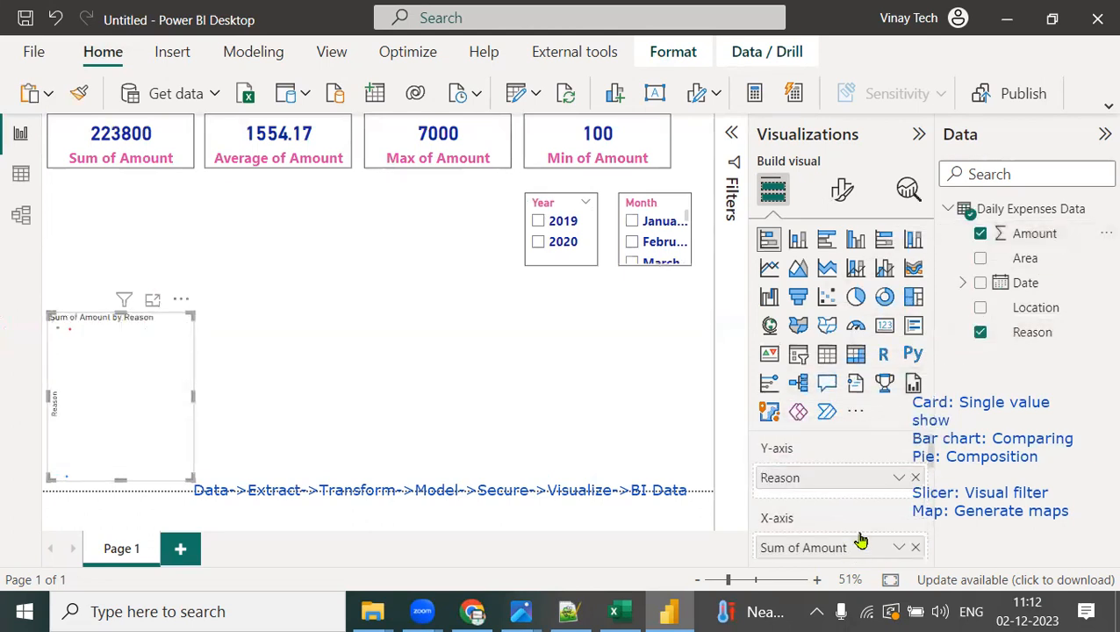
Step: Open the bar chart in focus mode and inspect the Sum of Amount for the individual reasons
{"action": "left_click", "coordinate": [153, 301]}
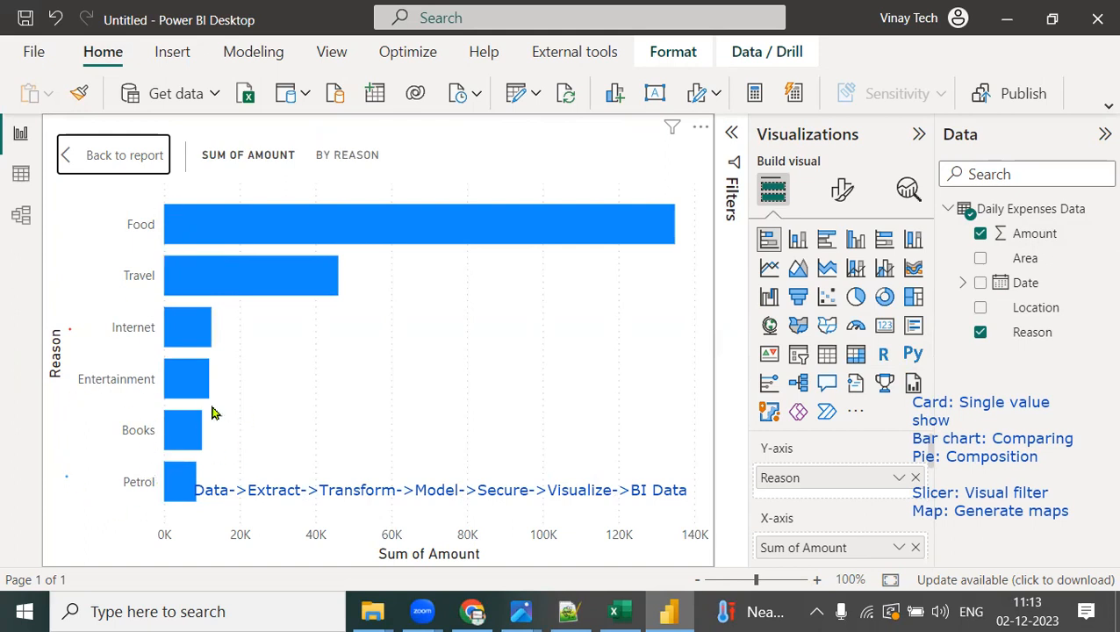
{"action": "mouse_move", "coordinate": [342, 220]}
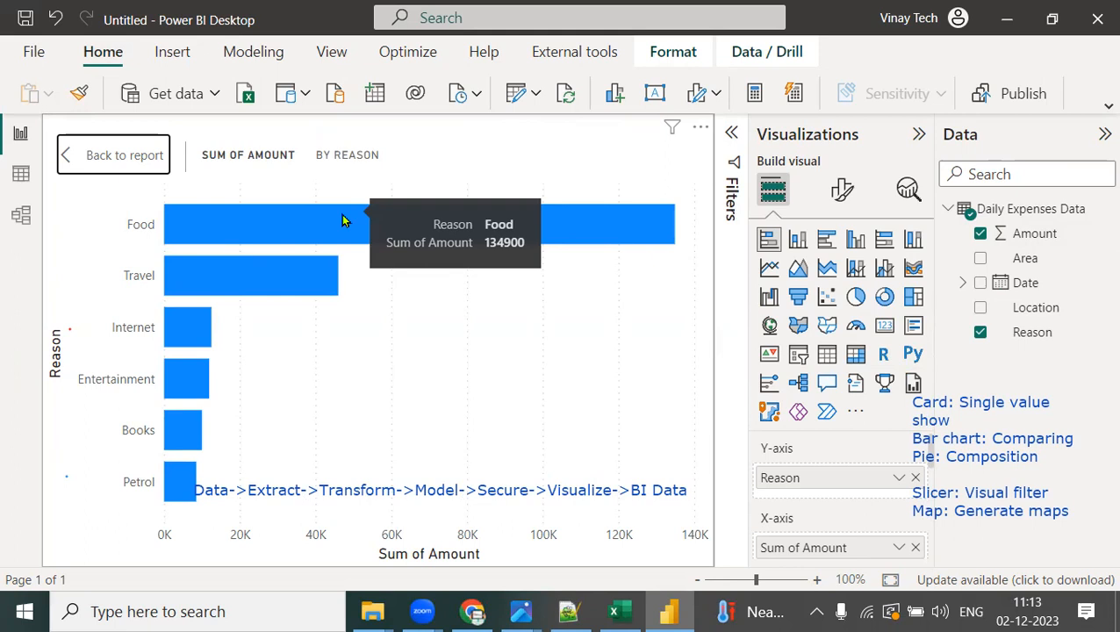
{"action": "mouse_move", "coordinate": [265, 279]}
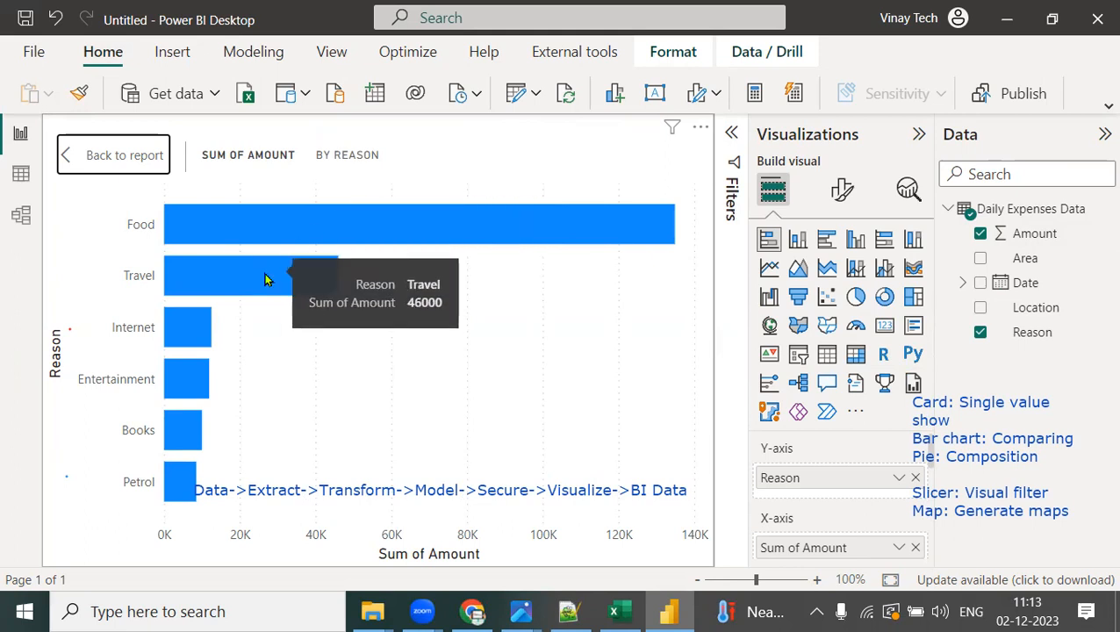
{"action": "mouse_move", "coordinate": [193, 332]}
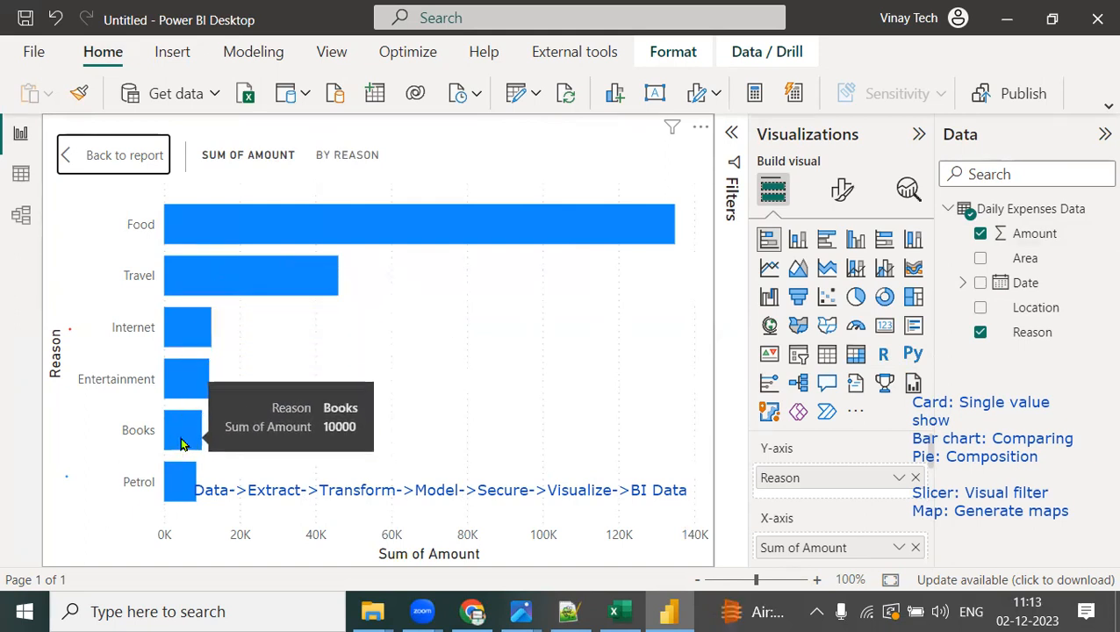
{"action": "mouse_move", "coordinate": [181, 474]}
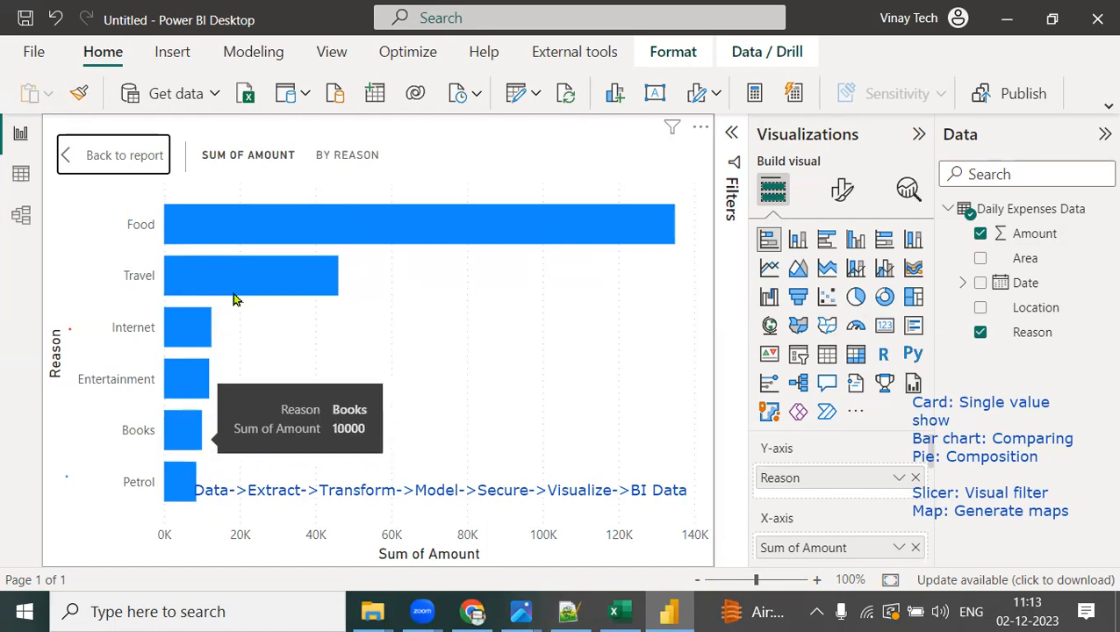
{"action": "mouse_move", "coordinate": [192, 449]}
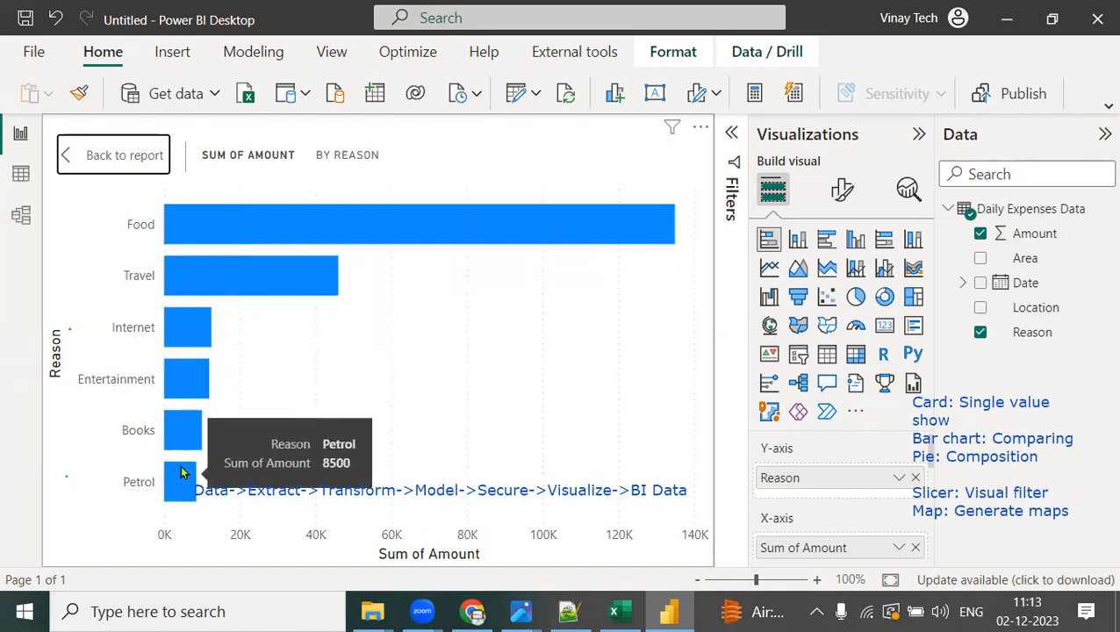
Step: Return from focus mode to the report page and turn on the visual border of the bar chart
{"action": "left_click", "coordinate": [120, 160]}
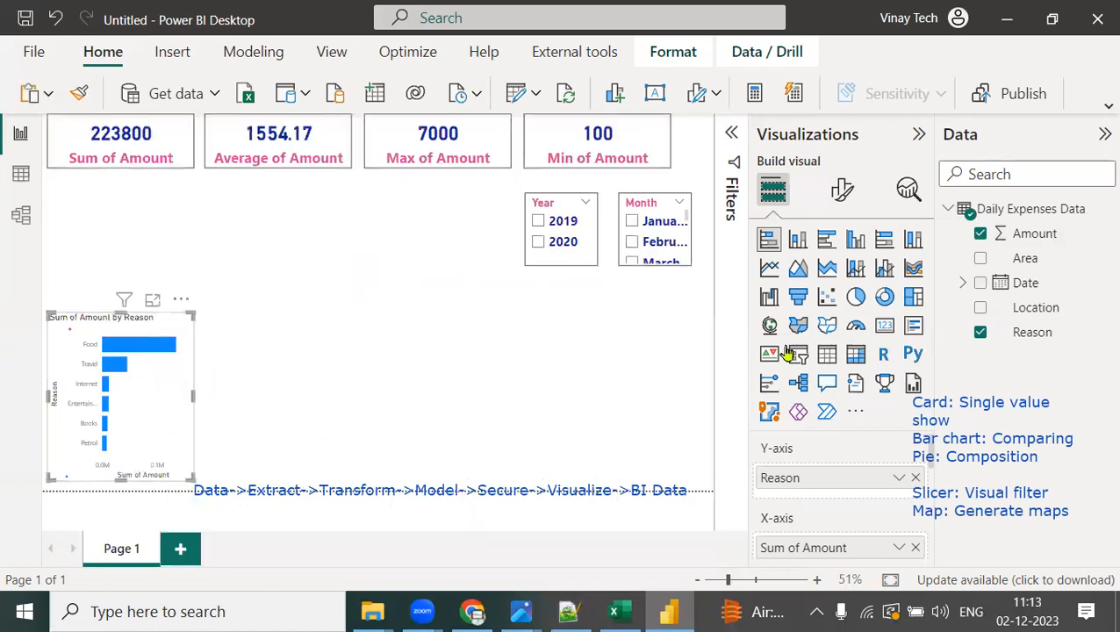
{"action": "left_click", "coordinate": [842, 189]}
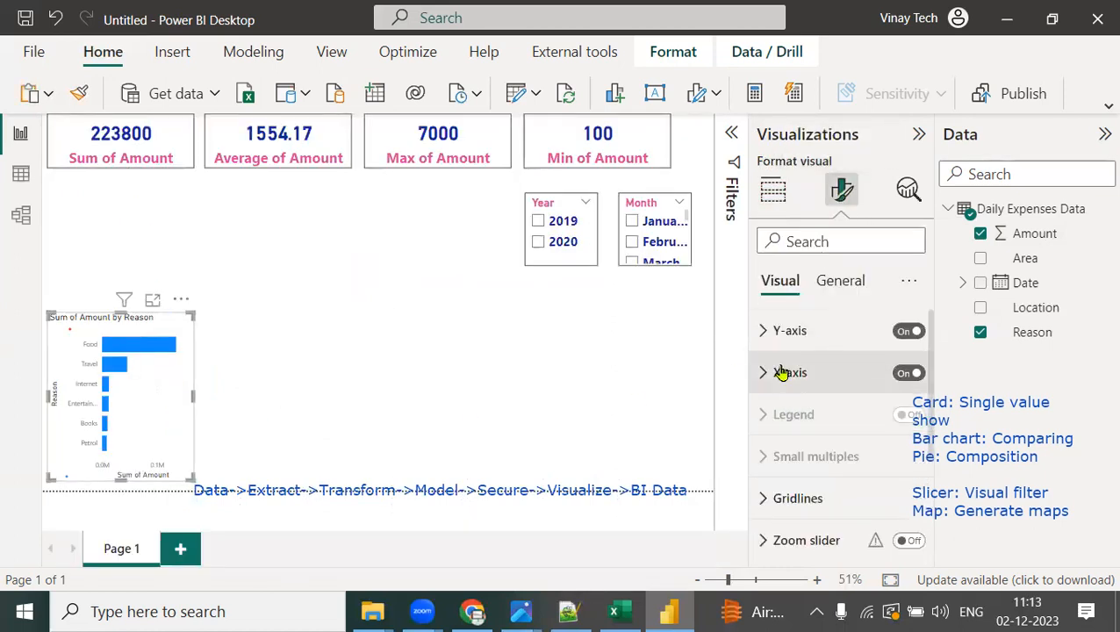
{"action": "left_click", "coordinate": [840, 283]}
{"action": "left_click", "coordinate": [845, 418]}
{"action": "scroll", "coordinate": [884, 507], "scroll_direction": "down", "scroll_amount": 3}
{"action": "left_click", "coordinate": [490, 422]}
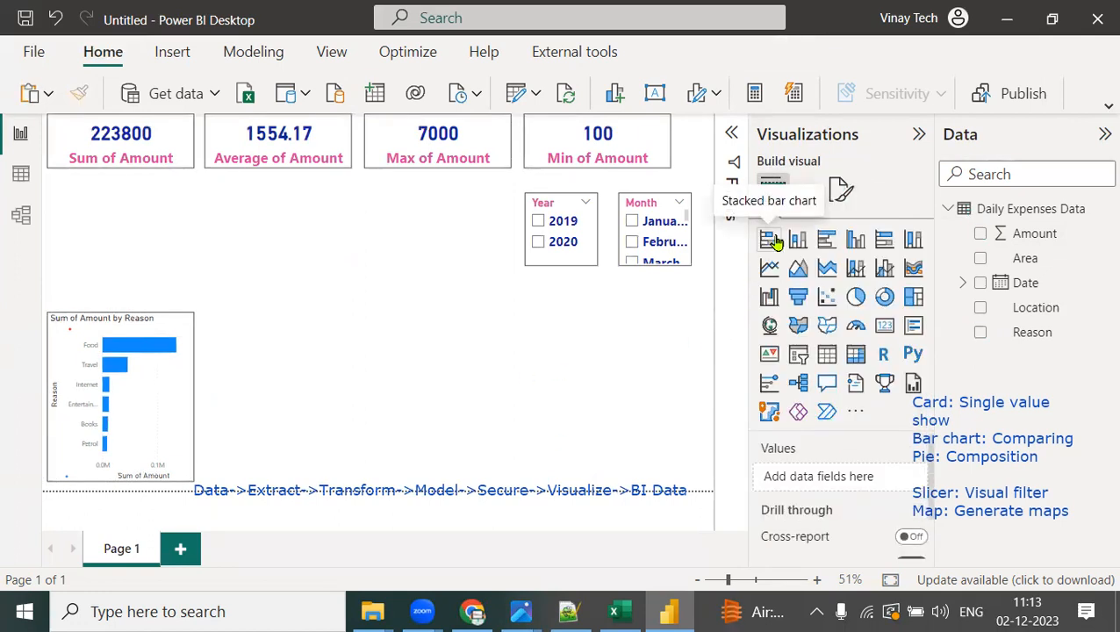
Step: Add a pie chart beside the bar chart with Location as its legend and Amount as its values
{"action": "left_click", "coordinate": [862, 301]}
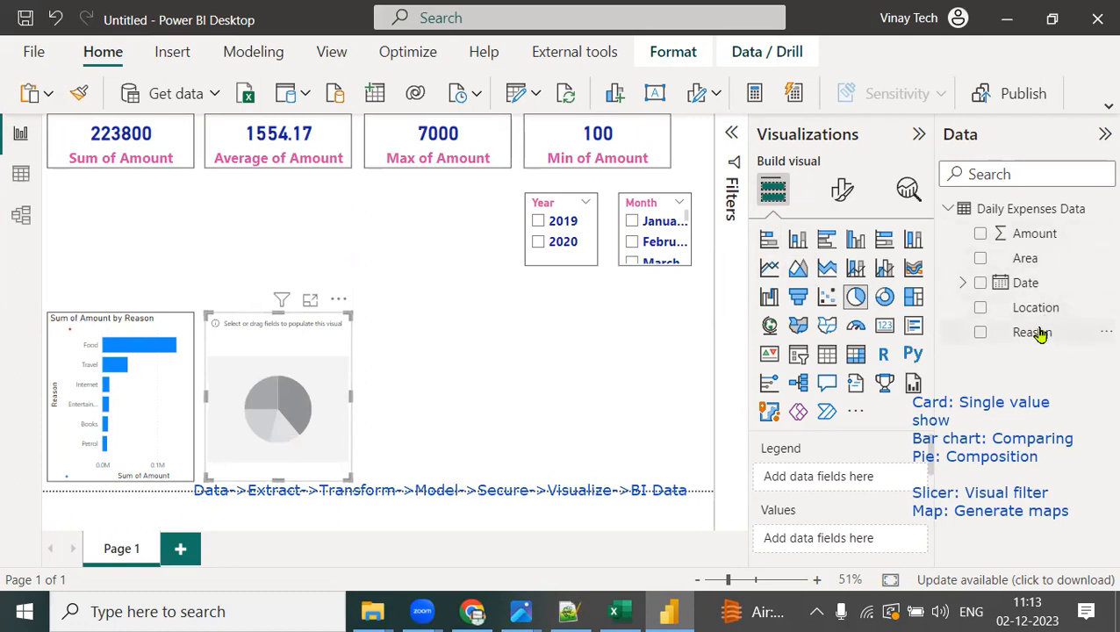
{"action": "left_click_drag", "start_coordinate": [1043, 333], "coordinate": [863, 476]}
{"action": "left_click_drag", "start_coordinate": [1035, 236], "coordinate": [862, 494]}
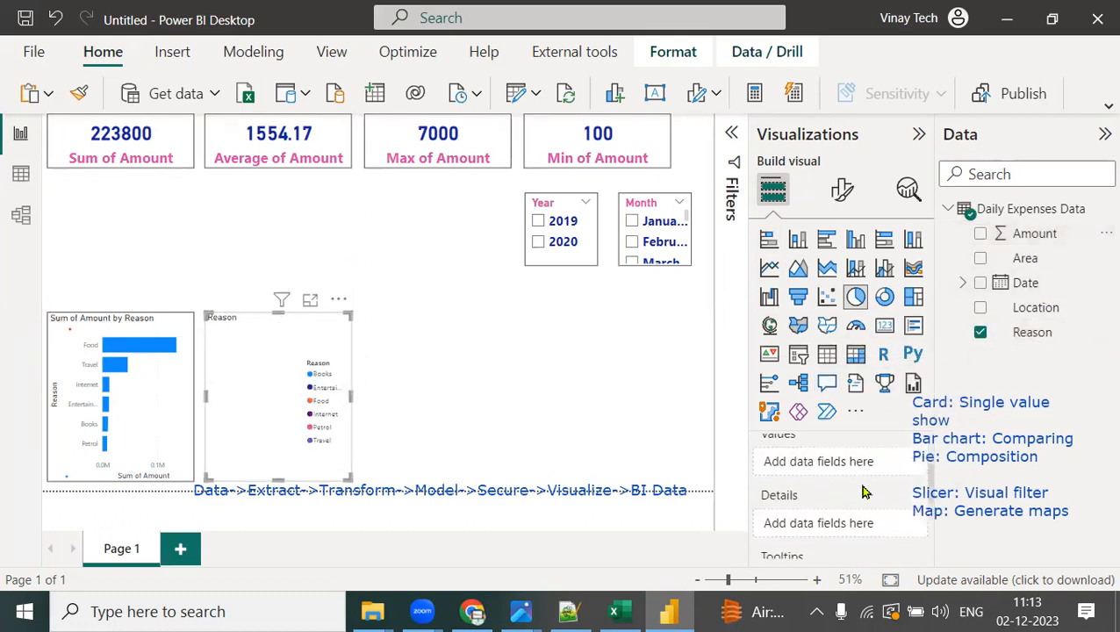
{"action": "scroll", "coordinate": [865, 491], "scroll_direction": "up", "scroll_amount": 1}
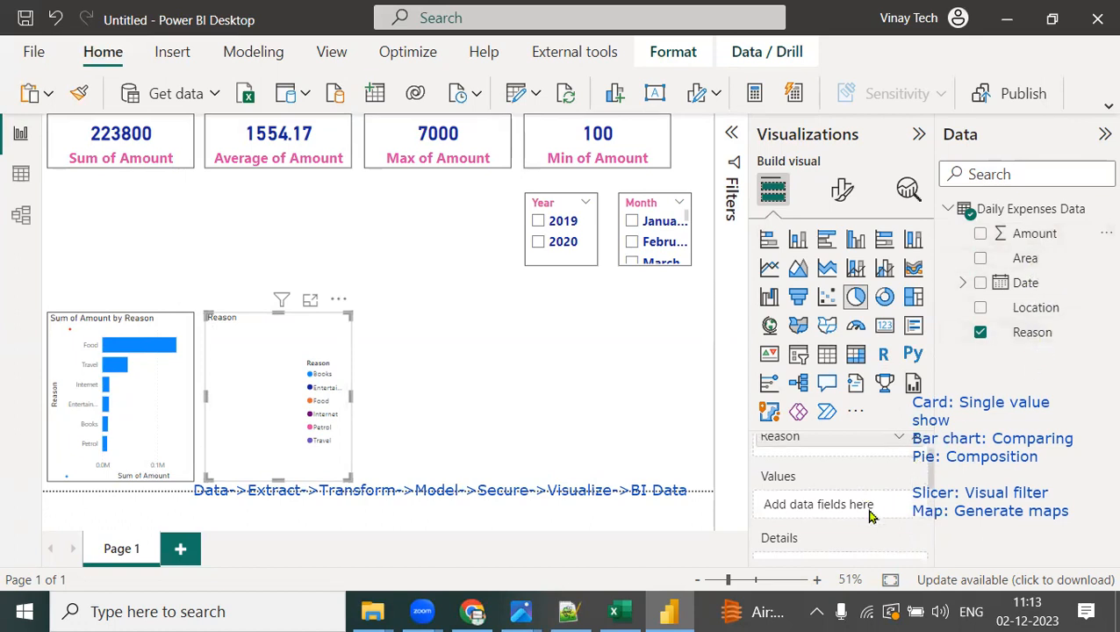
{"action": "left_click", "coordinate": [917, 488]}
{"action": "left_click_drag", "start_coordinate": [1034, 308], "coordinate": [840, 479]}
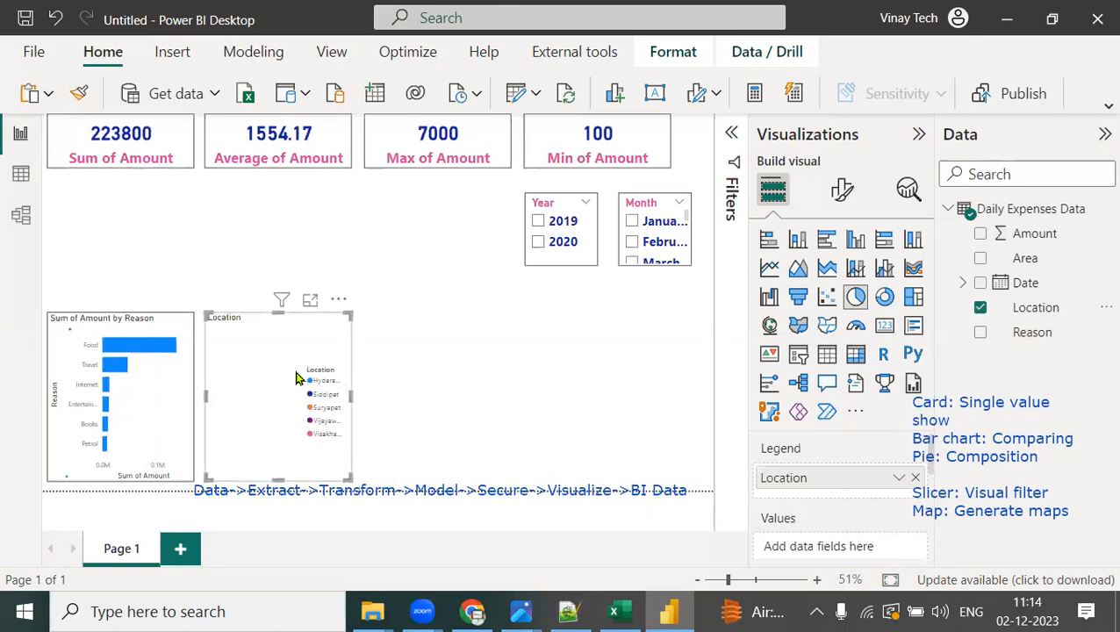
{"action": "left_click_drag", "start_coordinate": [1081, 230], "coordinate": [887, 539]}
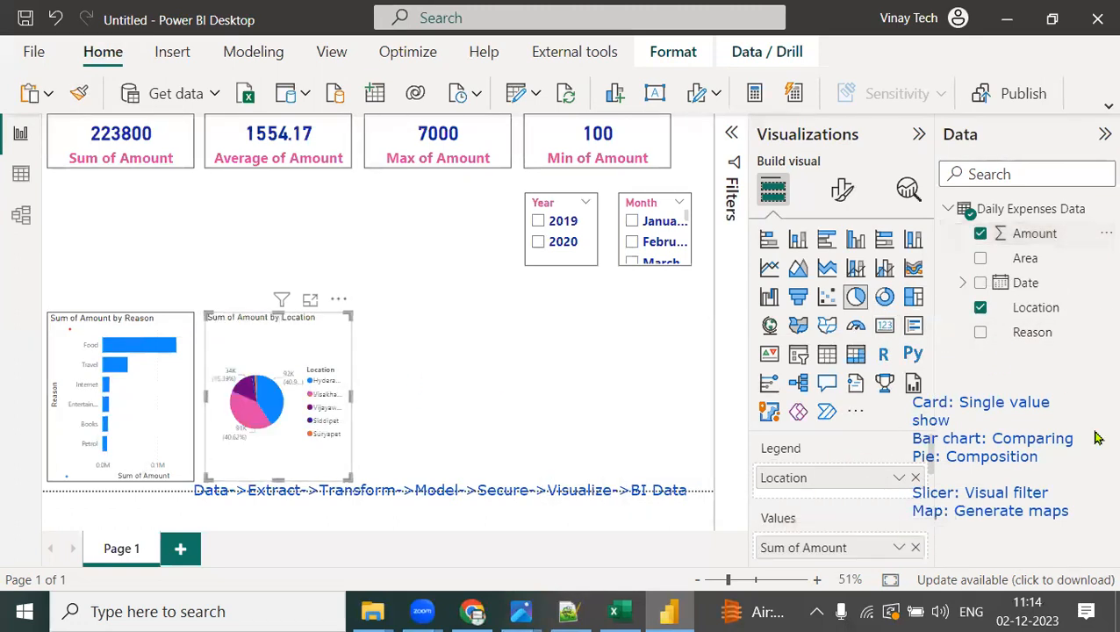
Step: Open the pie chart in focus mode, inspect the Sum of Amount share of each location, and return to the report
{"action": "left_click", "coordinate": [309, 301]}
{"action": "mouse_move", "coordinate": [394, 333]}
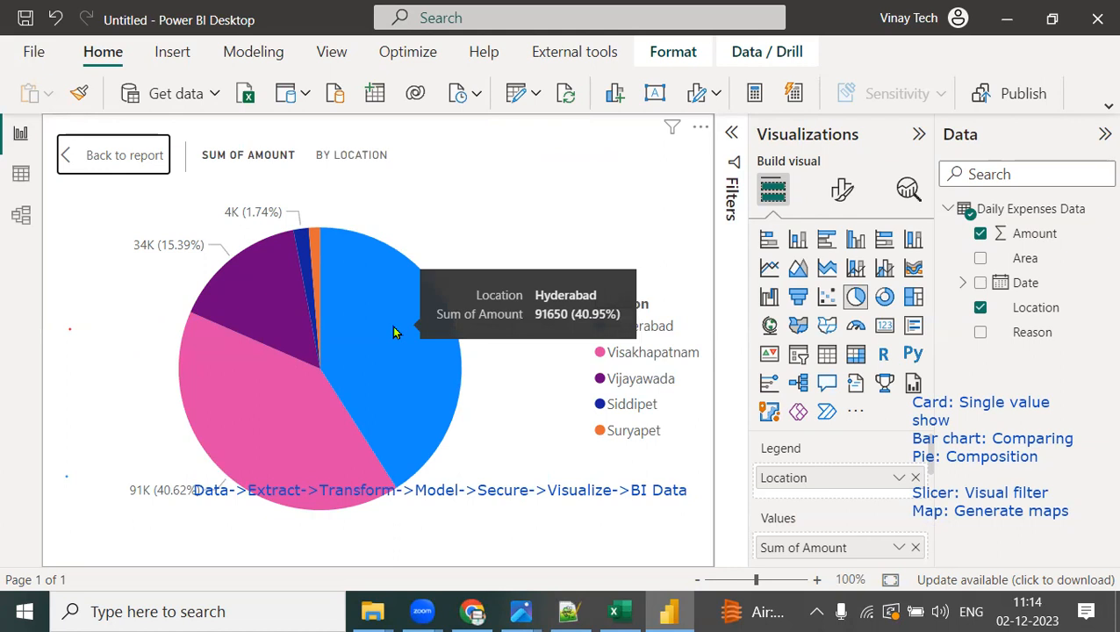
{"action": "mouse_move", "coordinate": [307, 407]}
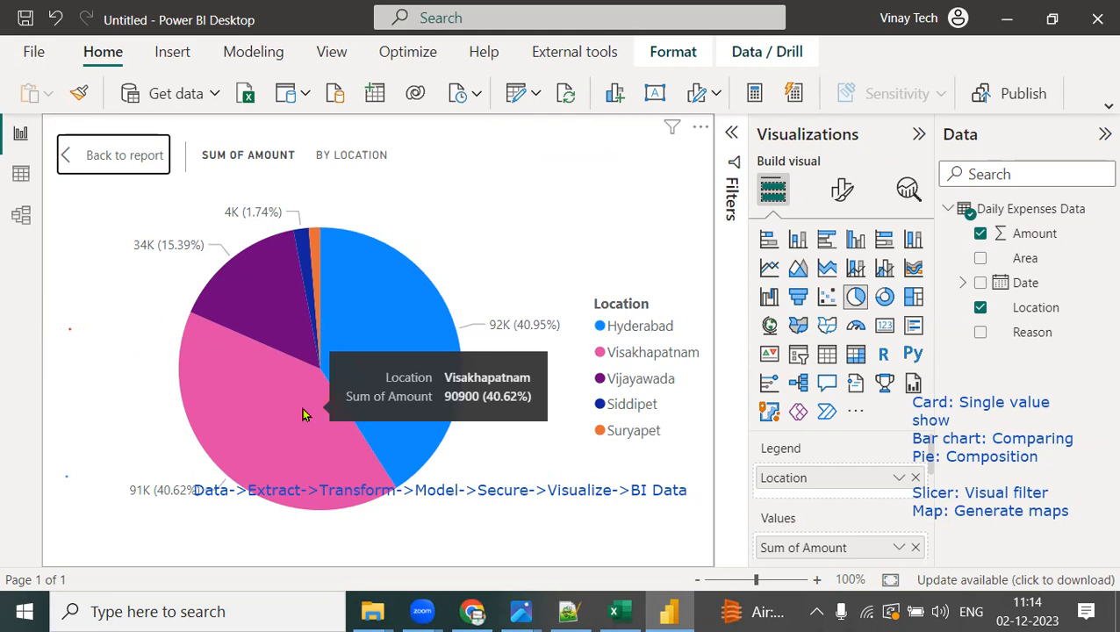
{"action": "mouse_move", "coordinate": [262, 310]}
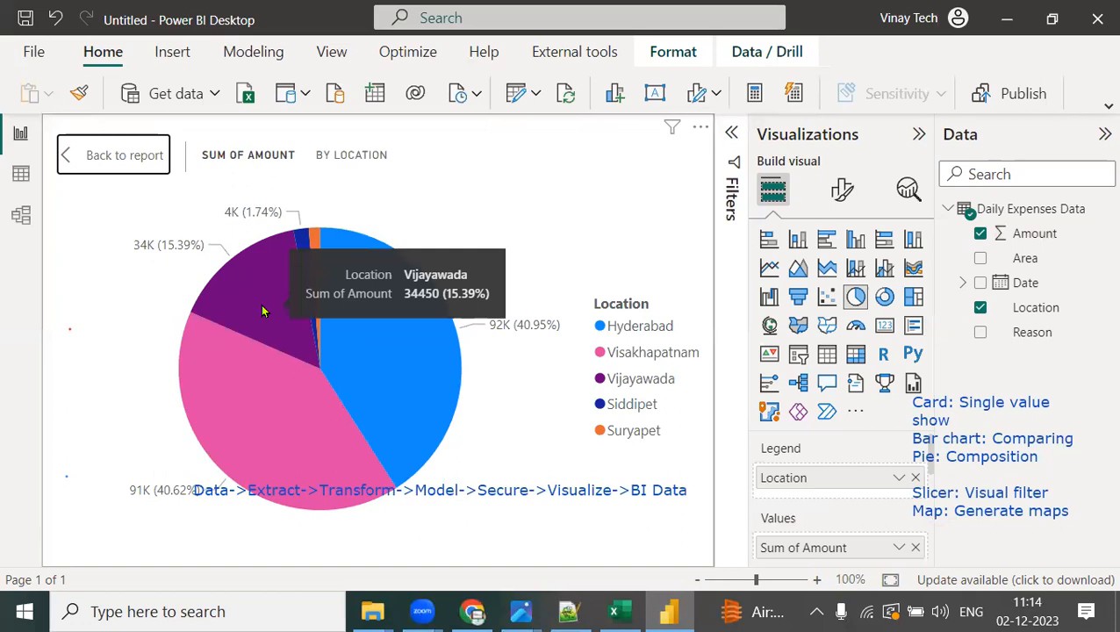
{"action": "mouse_move", "coordinate": [305, 261]}
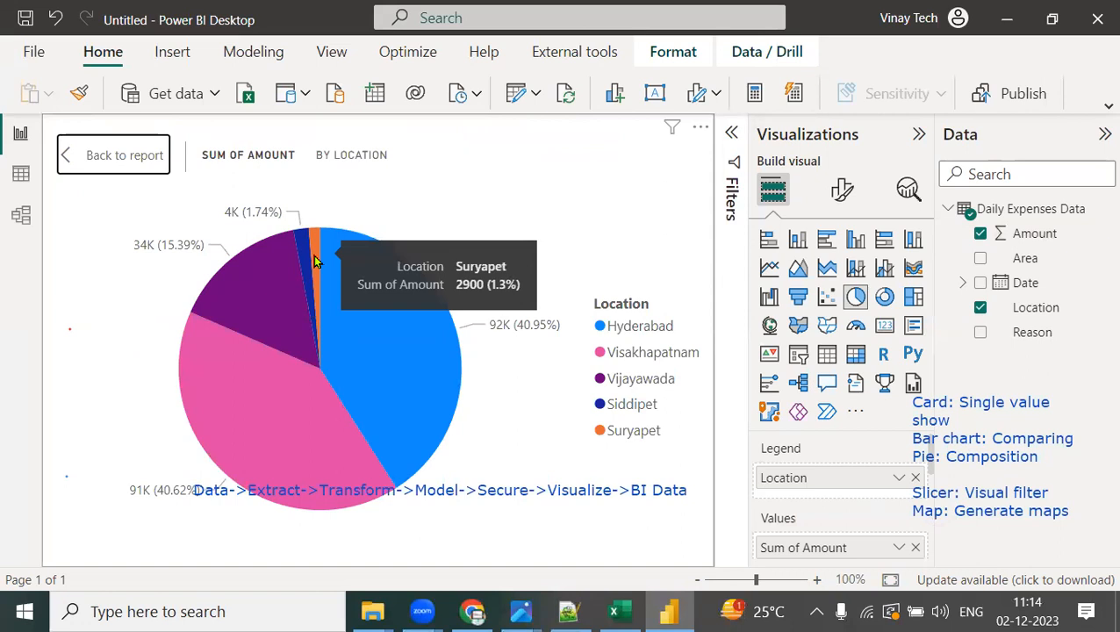
{"action": "mouse_move", "coordinate": [429, 338]}
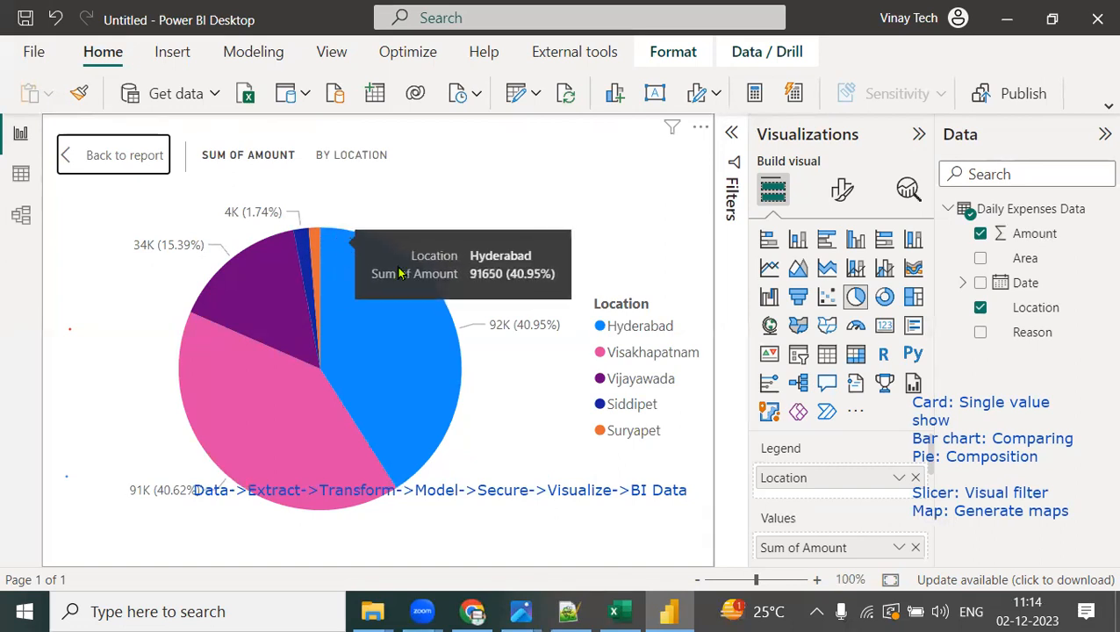
{"action": "left_click", "coordinate": [132, 162]}
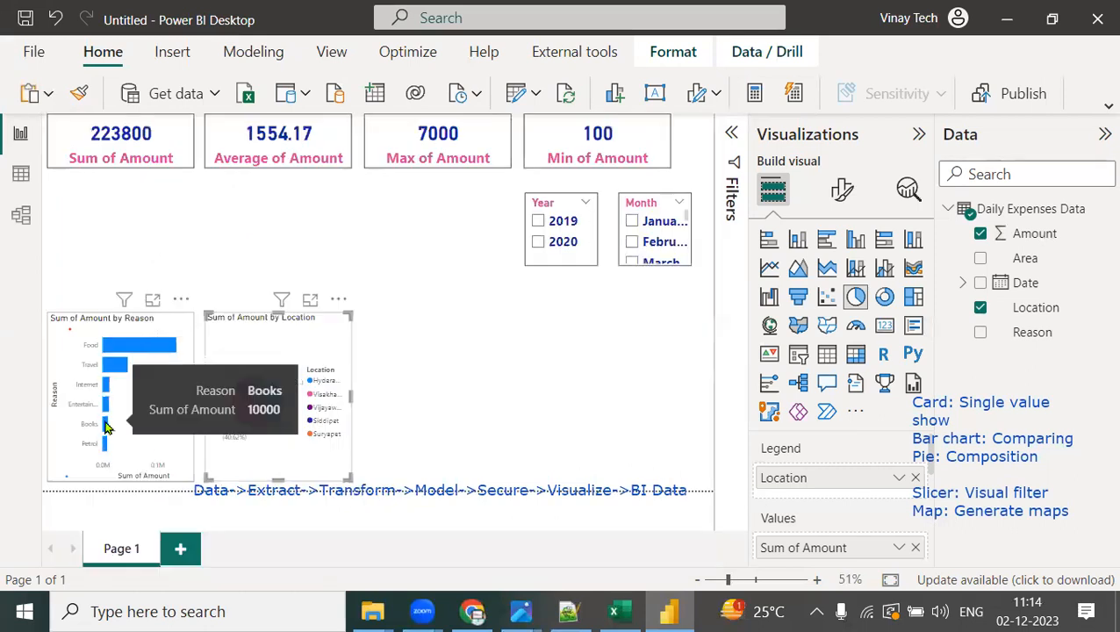
{"action": "mouse_move", "coordinate": [140, 357]}
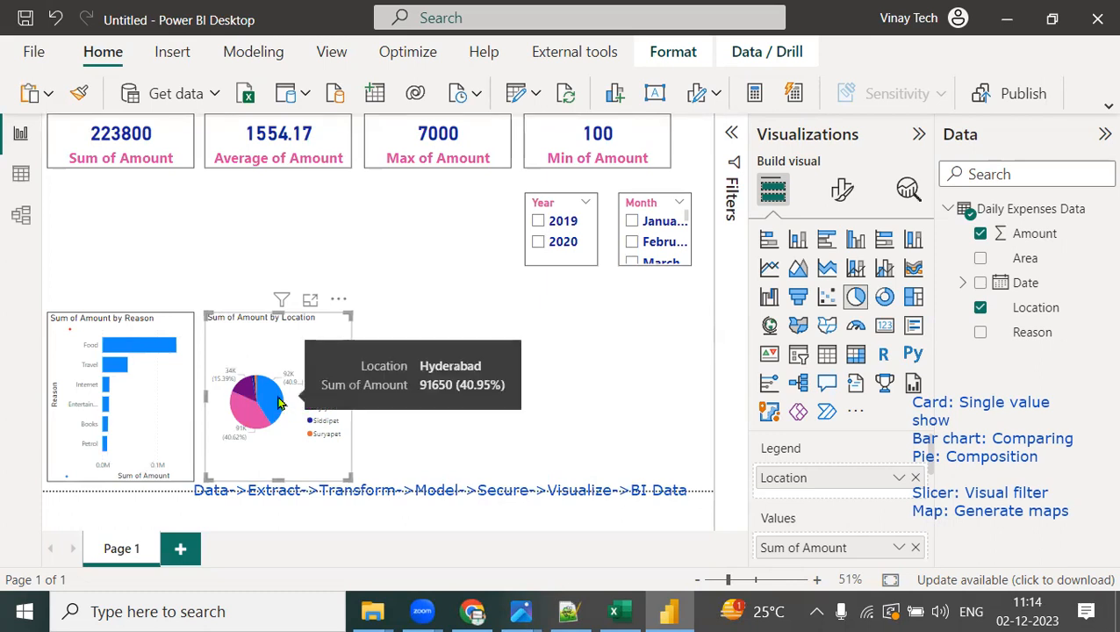
Step: Turn on the visual border of the pie chart
{"action": "left_click", "coordinate": [842, 187]}
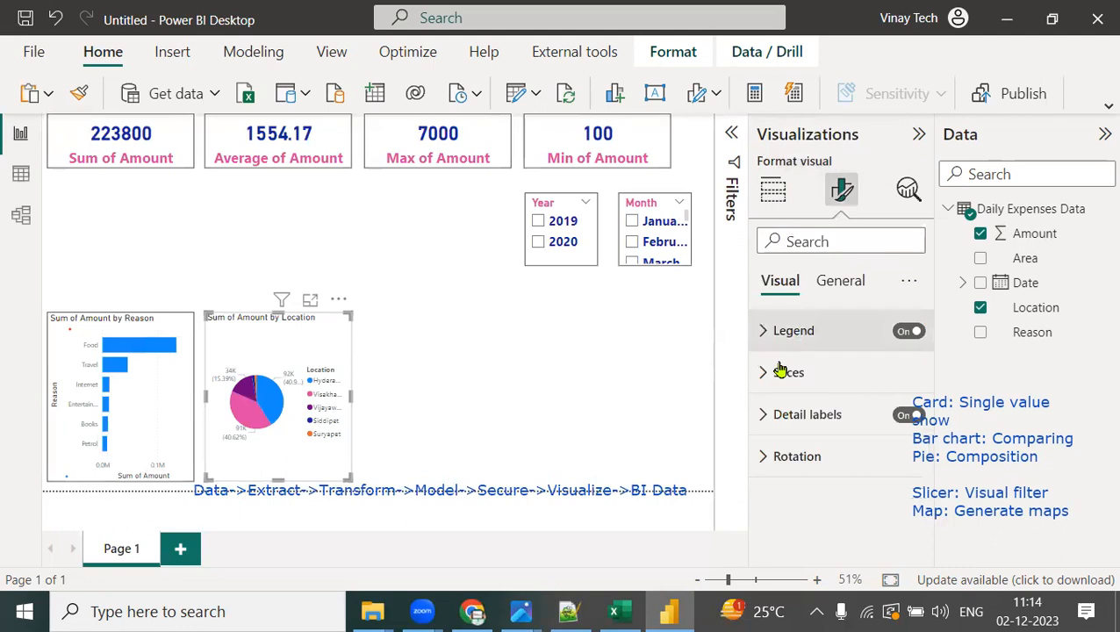
{"action": "left_click", "coordinate": [842, 282]}
{"action": "left_click", "coordinate": [771, 414]}
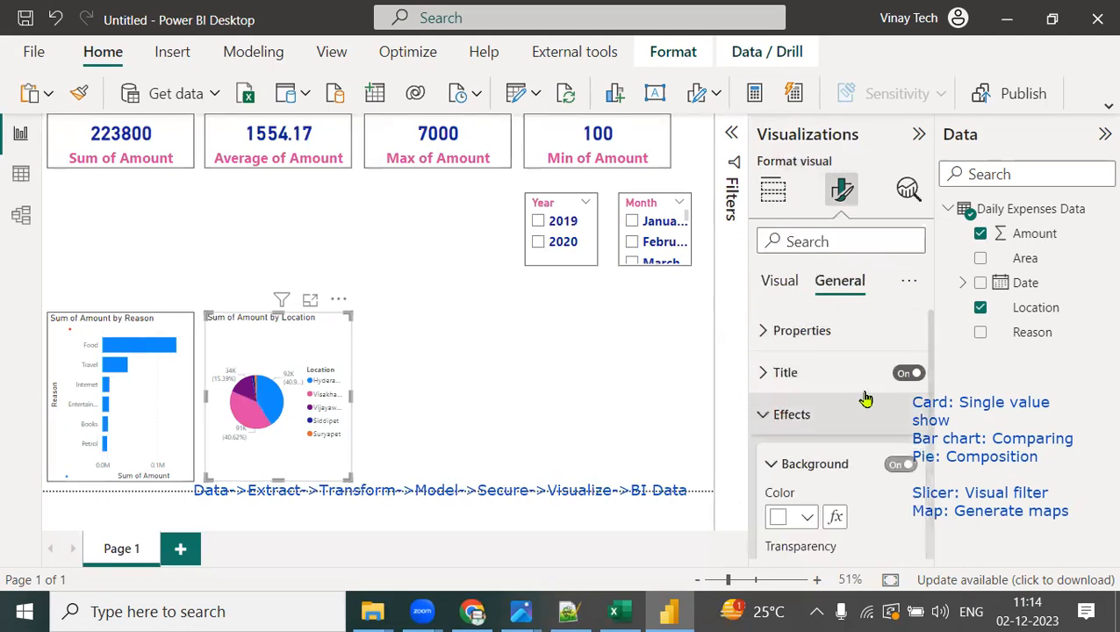
{"action": "scroll", "coordinate": [866, 400], "scroll_direction": "down", "scroll_amount": 3}
{"action": "left_click", "coordinate": [900, 483]}
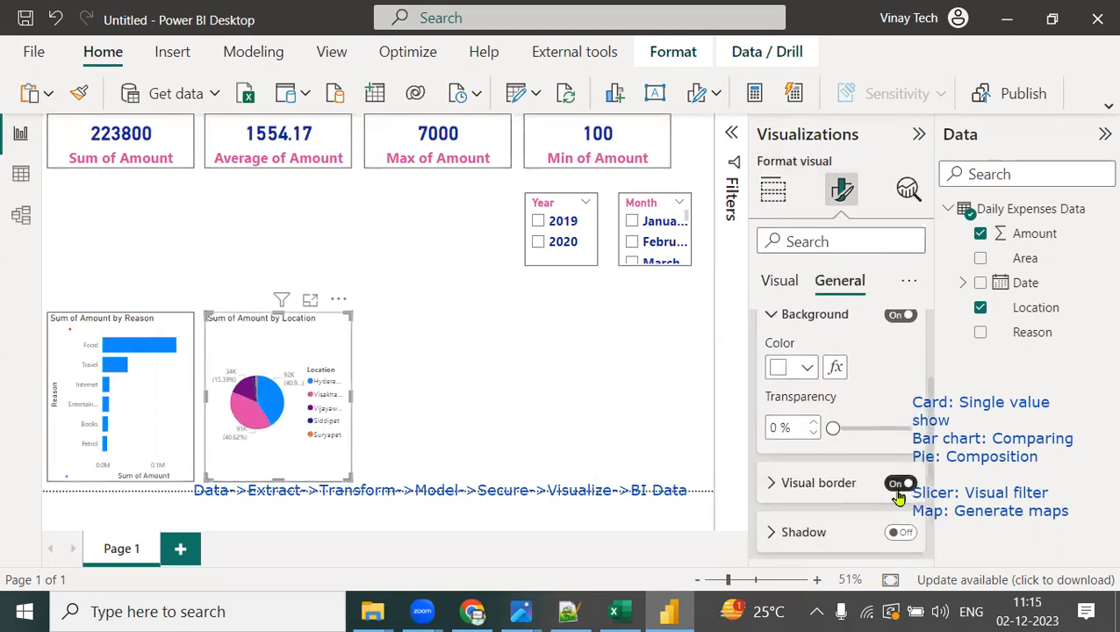
{"action": "left_click", "coordinate": [500, 386]}
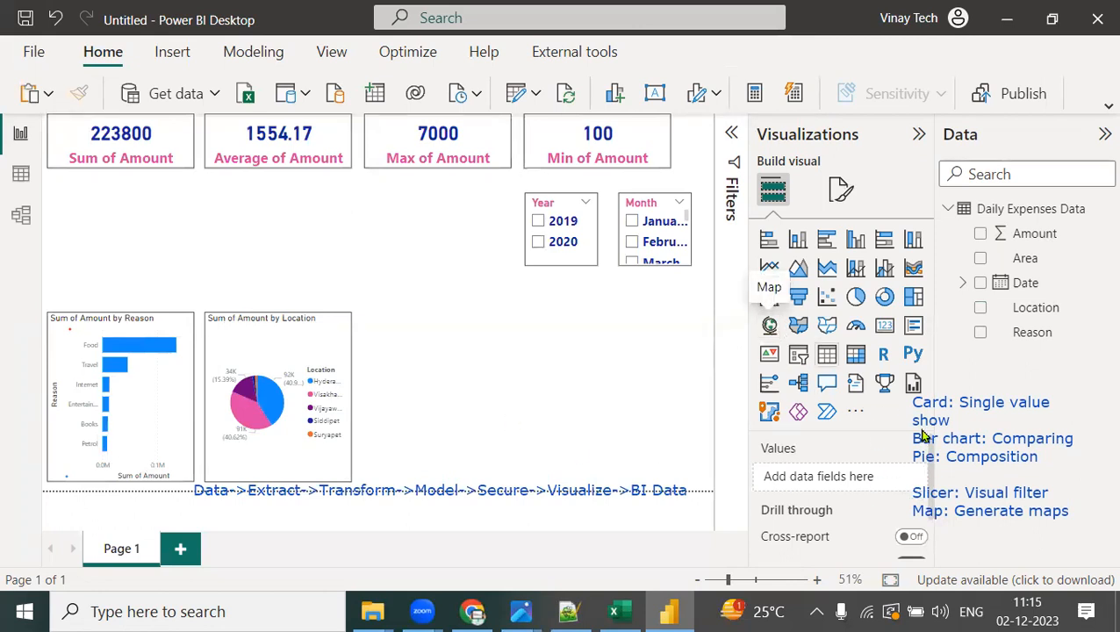
Step: Add a map beside the pie chart, open it in focus mode, and assign Location as its location and Amount as its bubble size
{"action": "left_click", "coordinate": [769, 325]}
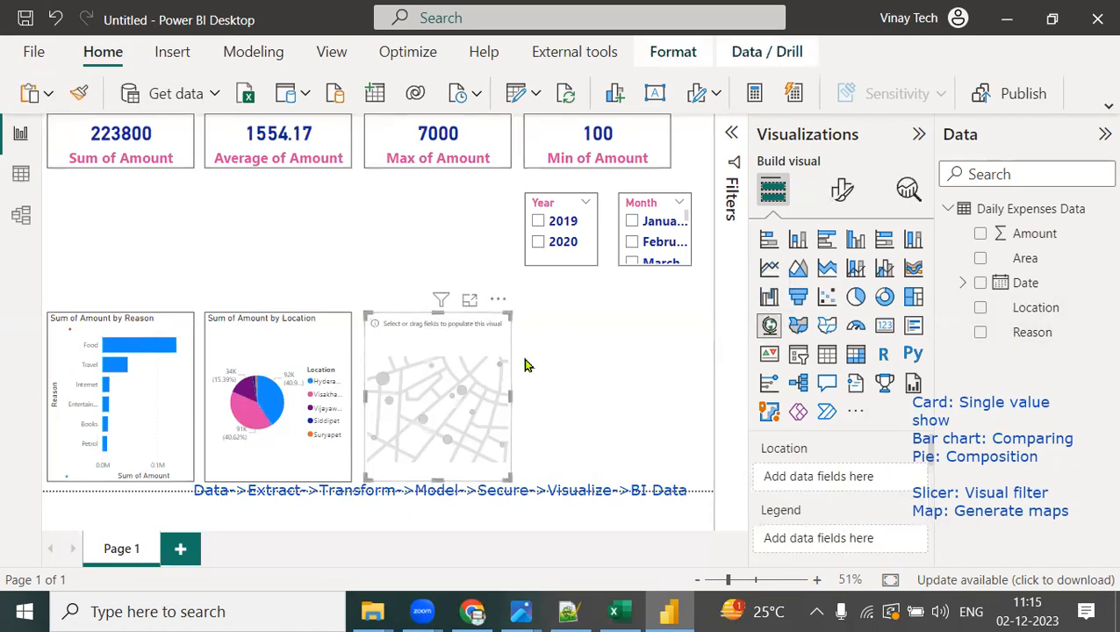
{"action": "left_click_drag", "start_coordinate": [1057, 314], "coordinate": [808, 479]}
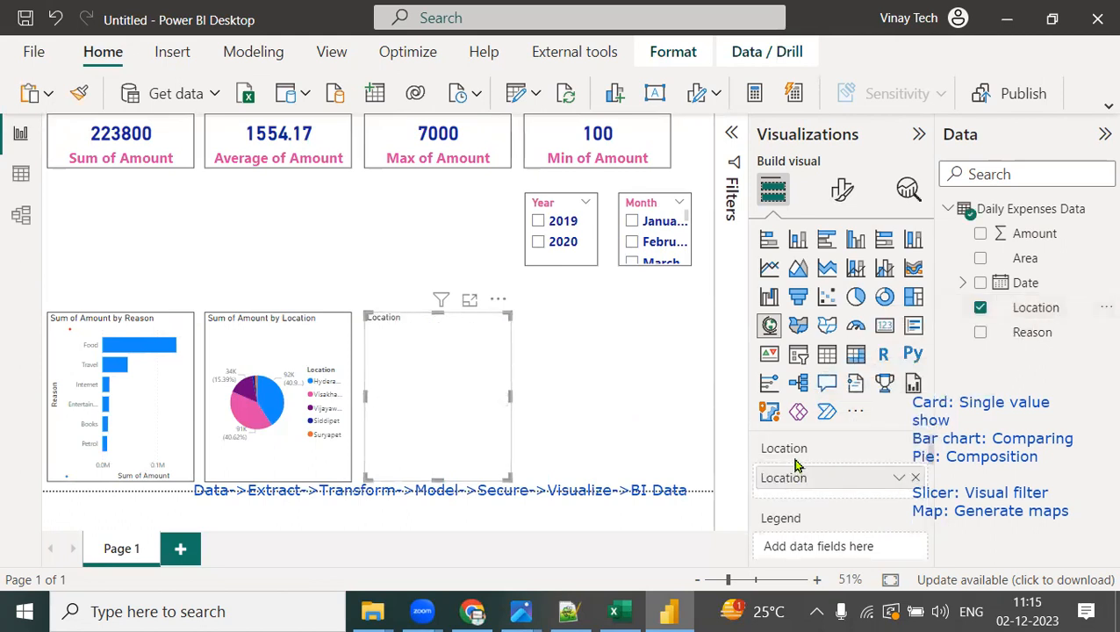
{"action": "left_click", "coordinate": [470, 304]}
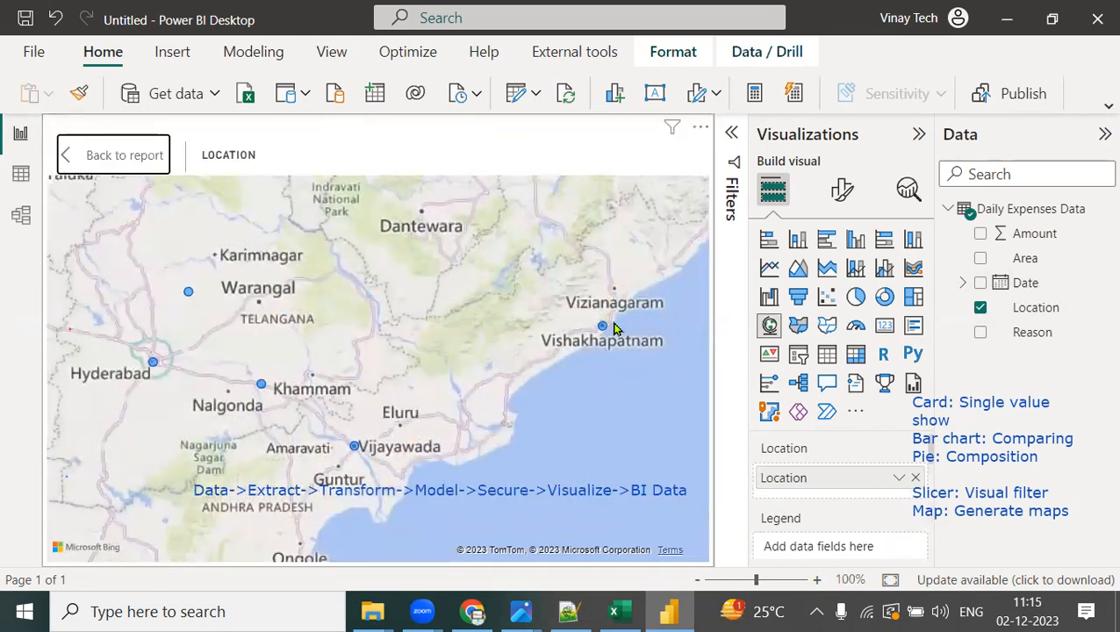
{"action": "mouse_move", "coordinate": [604, 329]}
{"action": "scroll", "coordinate": [842, 495], "scroll_direction": "down", "scroll_amount": 2}
{"action": "scroll", "coordinate": [842, 497], "scroll_direction": "down", "scroll_amount": 4}
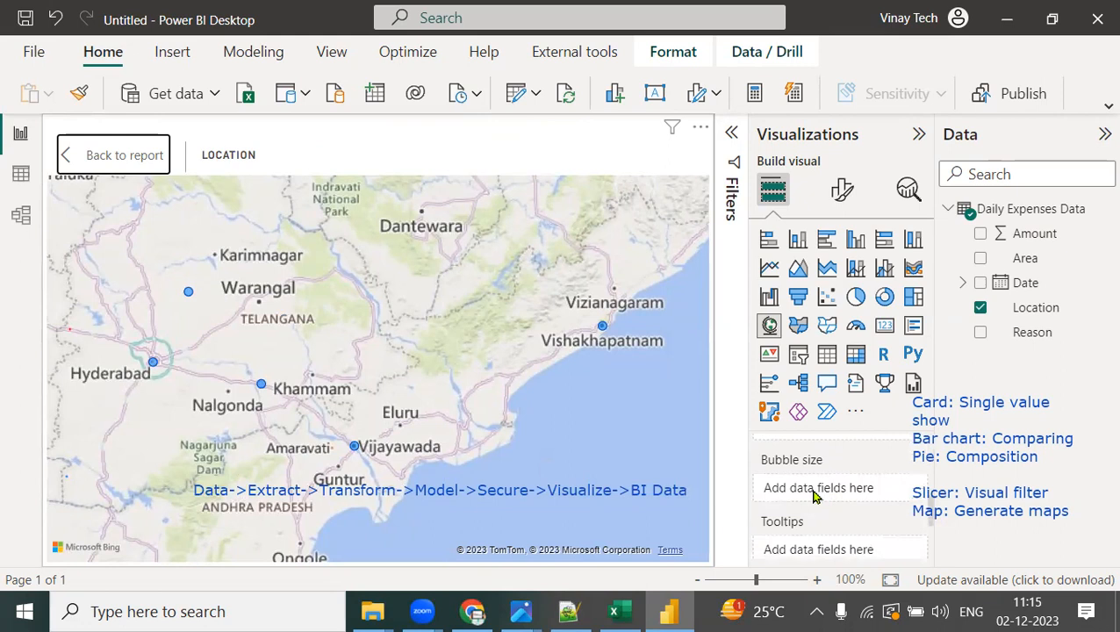
{"action": "left_click_drag", "start_coordinate": [1034, 234], "coordinate": [822, 498]}
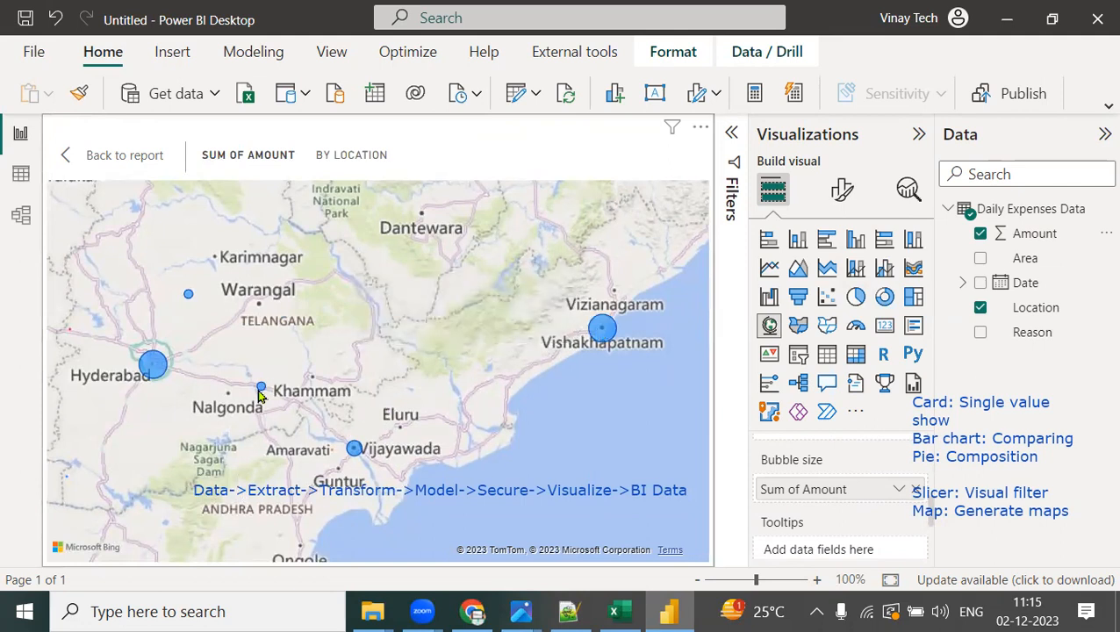
Step: Inspect the Sum of Amount for individual locations on the map bubbles and return to the report page
{"action": "mouse_move", "coordinate": [261, 388]}
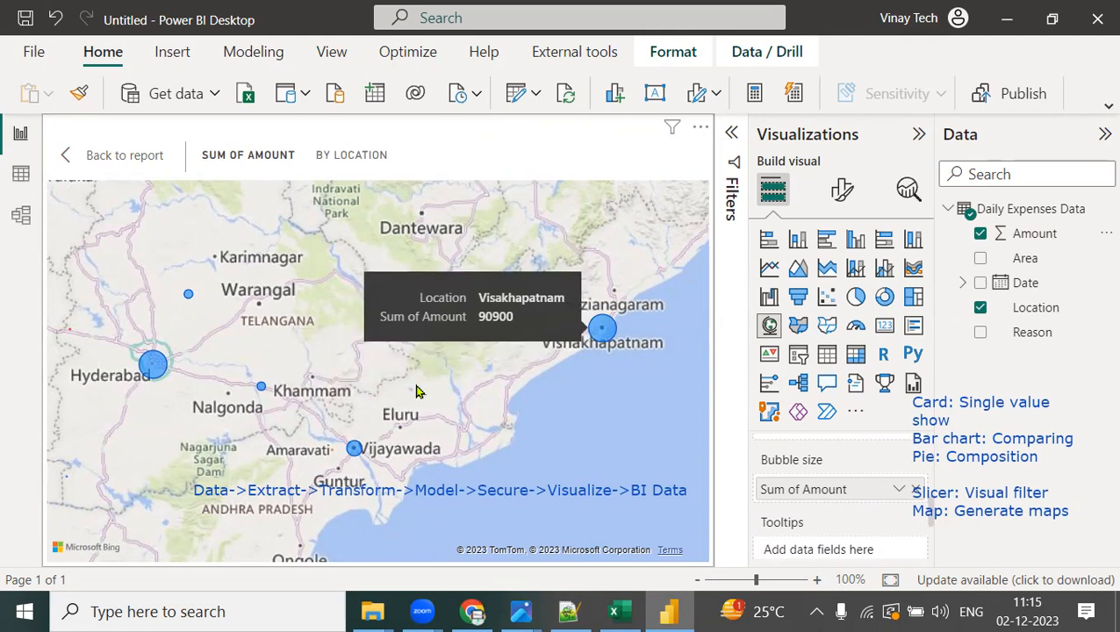
{"action": "mouse_move", "coordinate": [356, 451]}
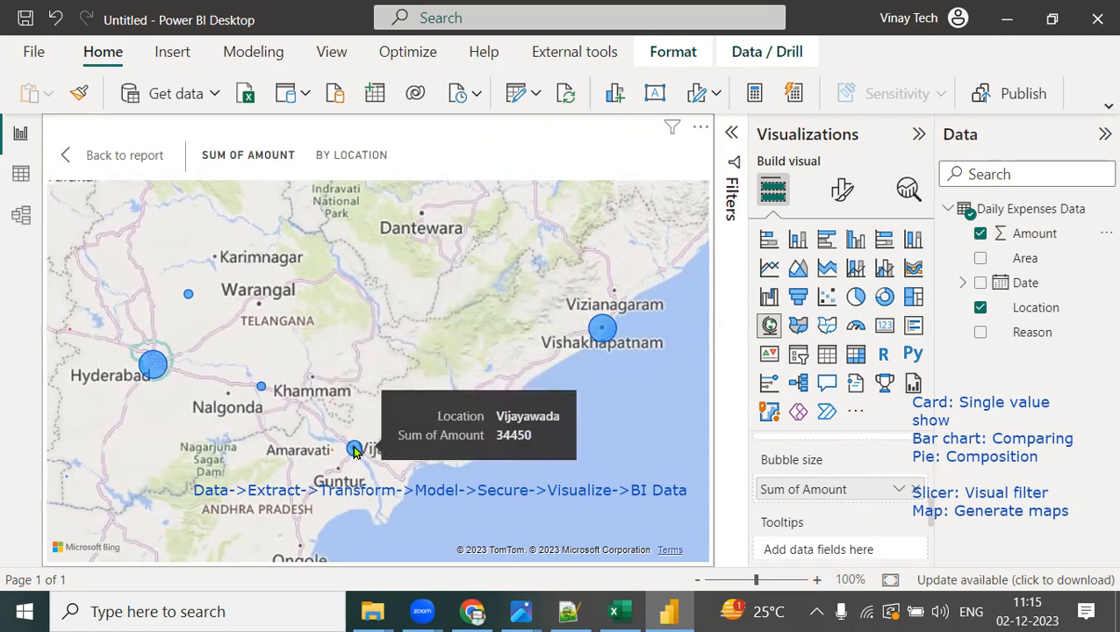
{"action": "left_click", "coordinate": [161, 167]}
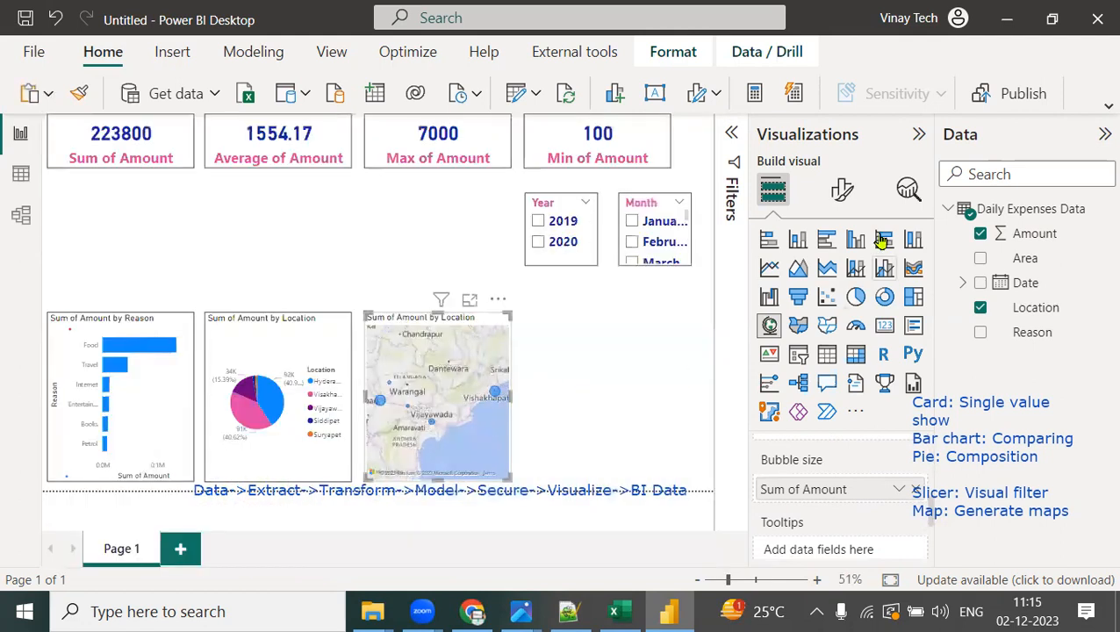
Step: Turn on the visual border of the map
{"action": "left_click", "coordinate": [840, 195]}
{"action": "left_click", "coordinate": [827, 285]}
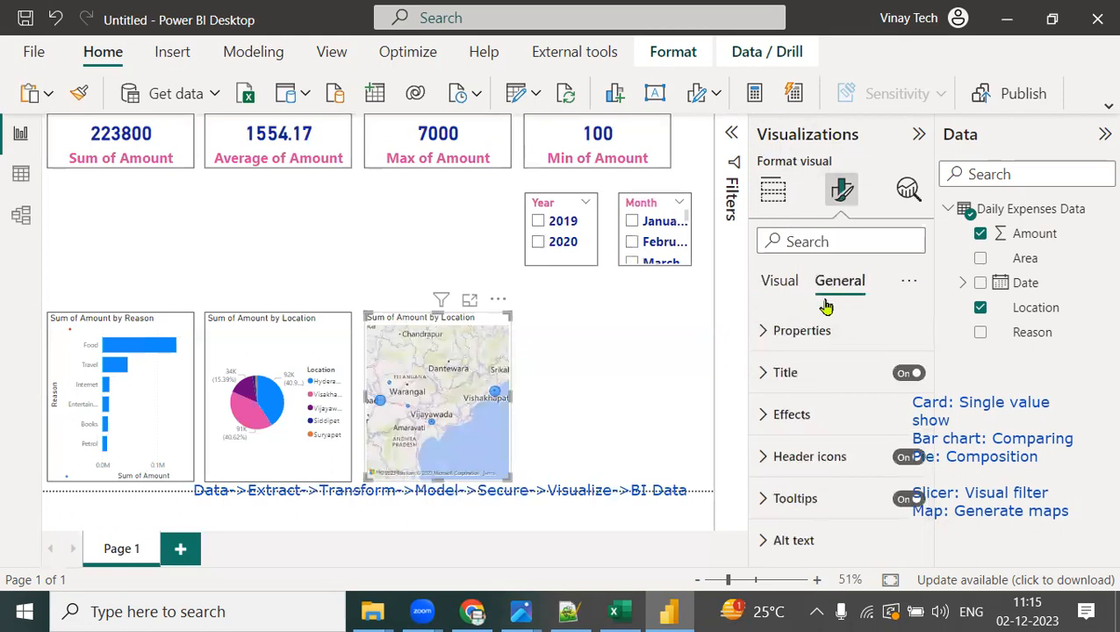
{"action": "left_click", "coordinate": [764, 414]}
{"action": "scroll", "coordinate": [772, 421], "scroll_direction": "down", "scroll_amount": 2}
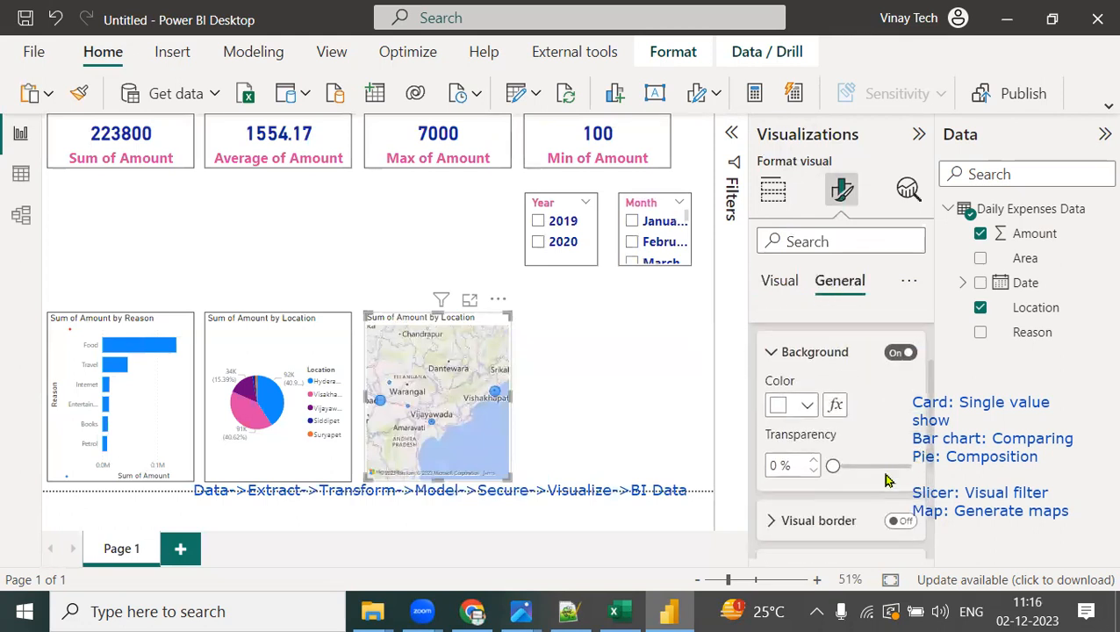
{"action": "left_click", "coordinate": [908, 521]}
{"action": "left_click", "coordinate": [675, 372]}
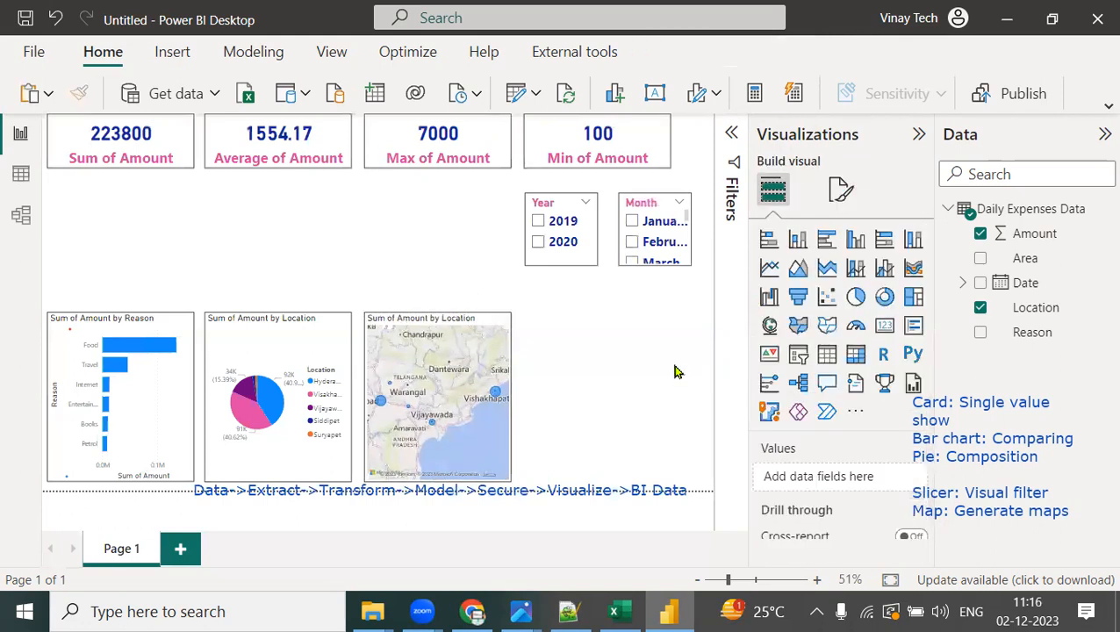
Step: Filter the report to 2019 with the Year slicer
{"action": "left_click", "coordinate": [553, 224]}
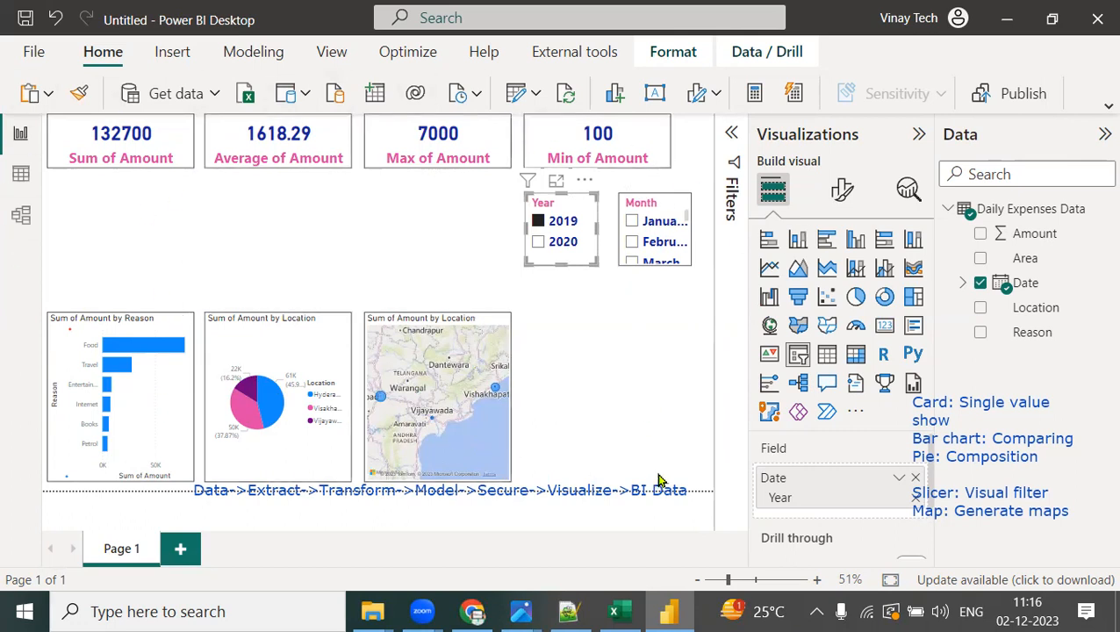
Step: Save the report in Documents as a Power BI file named "Vinay Tech Second Demp Report on 02_12_2023"
{"action": "left_click", "coordinate": [37, 53]}
{"action": "left_click", "coordinate": [42, 151]}
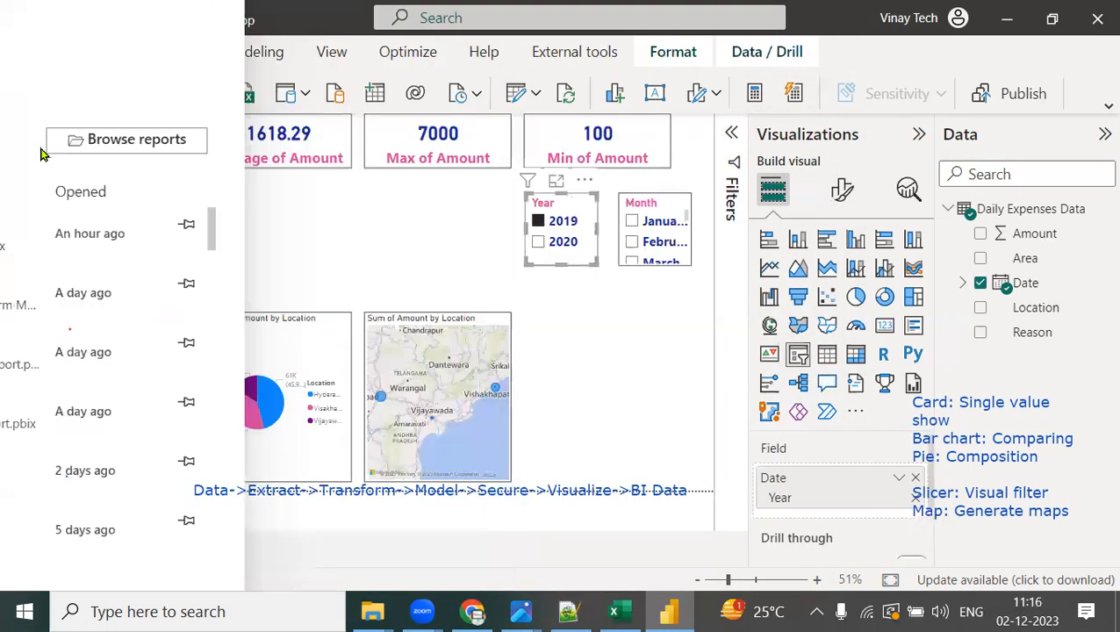
{"action": "left_click", "coordinate": [110, 205]}
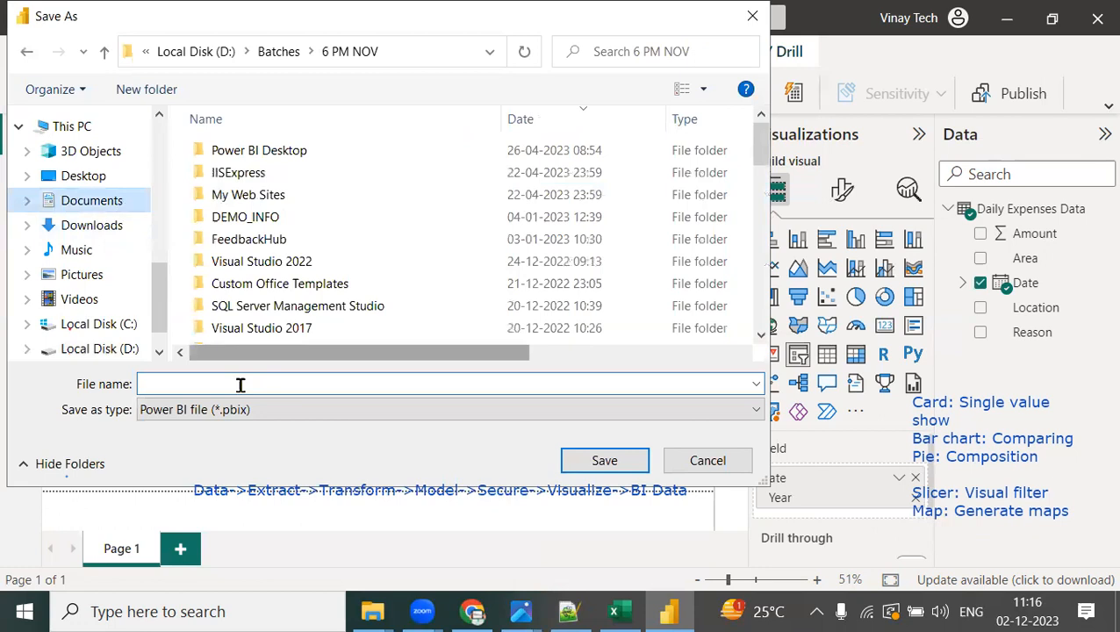
{"action": "left_click", "coordinate": [240, 388]}
{"action": "type", "text": "Vinay "}
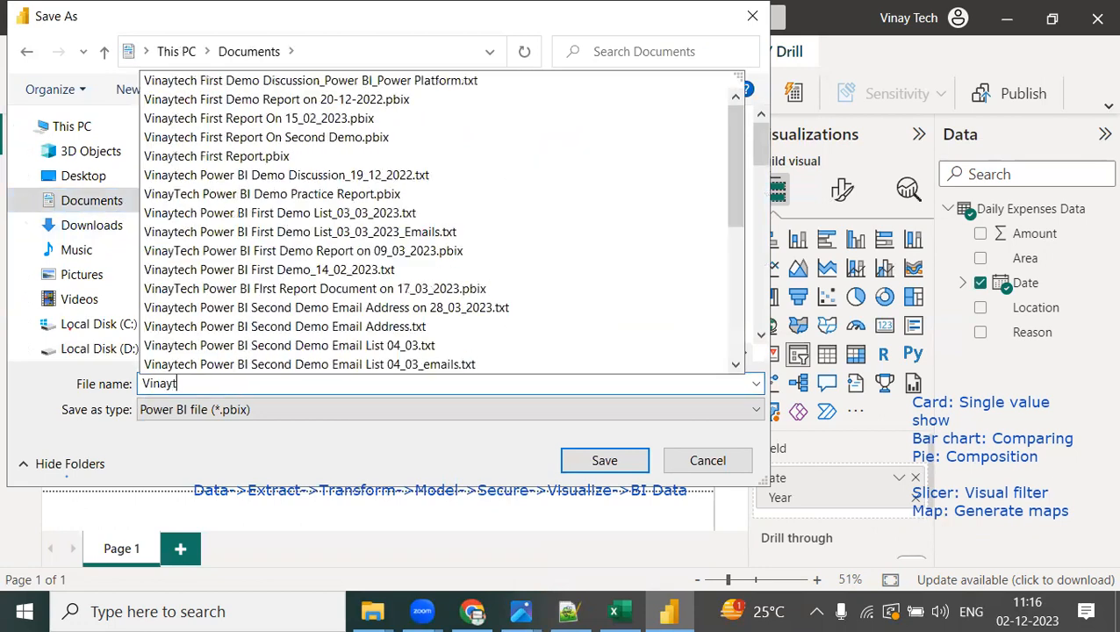
{"action": "type", "text": "Tech Se"}
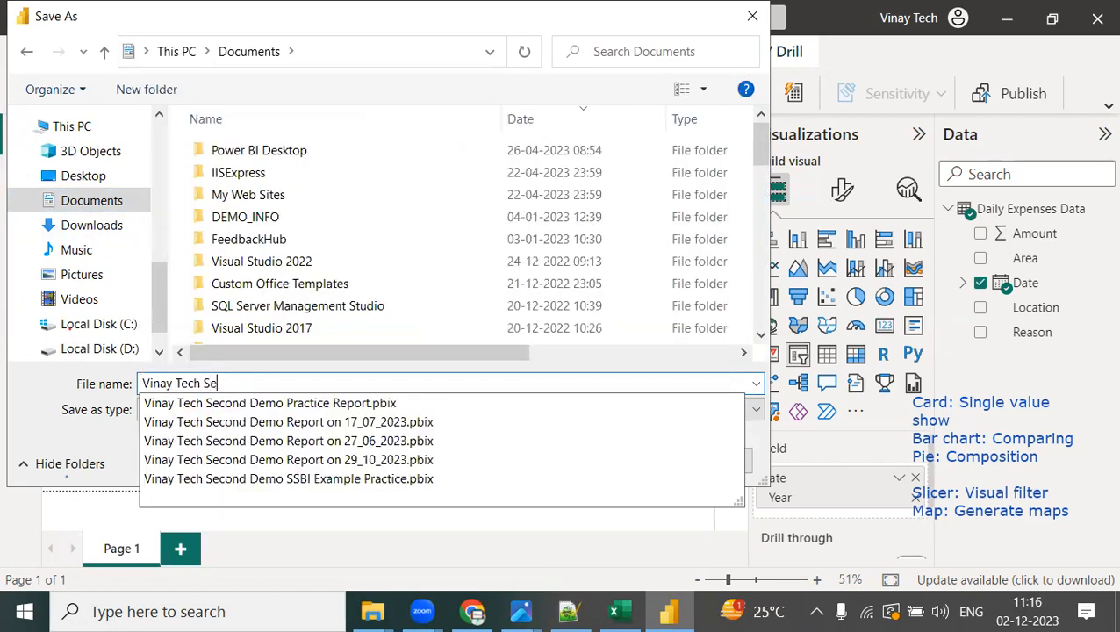
{"action": "type", "text": "cond Demp Repo"}
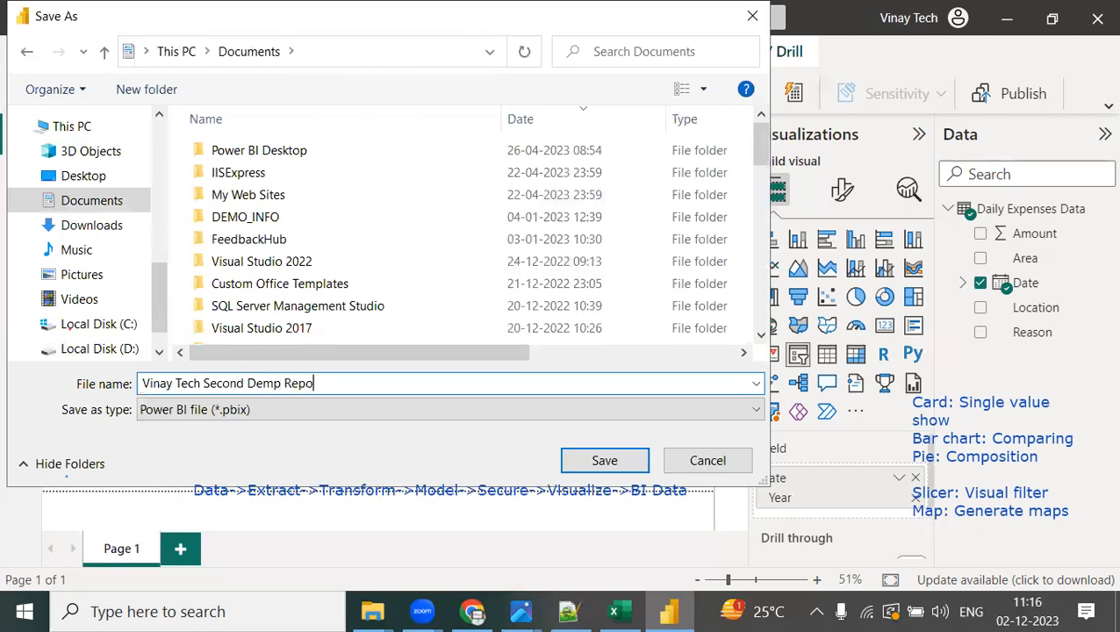
{"action": "type", "text": "rt on 02_12_2023"}
{"action": "key", "text": "Return"}
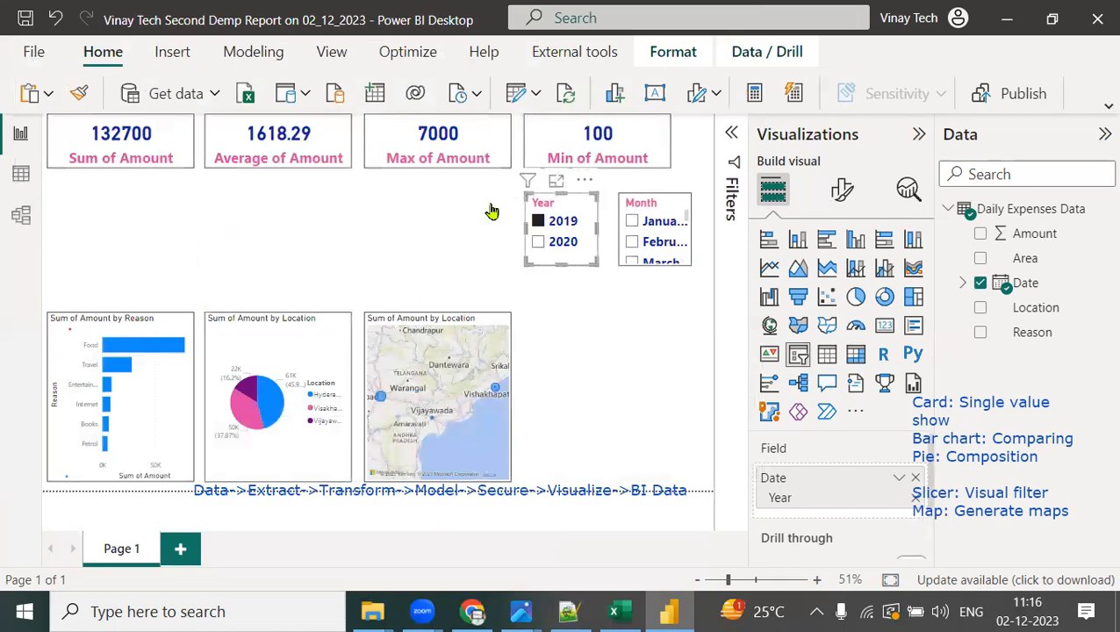
Step: Reopen the Save As dialog and circle the Power BI file (*.pbix) type with the screen annotation pen
{"action": "left_click", "coordinate": [33, 51]}
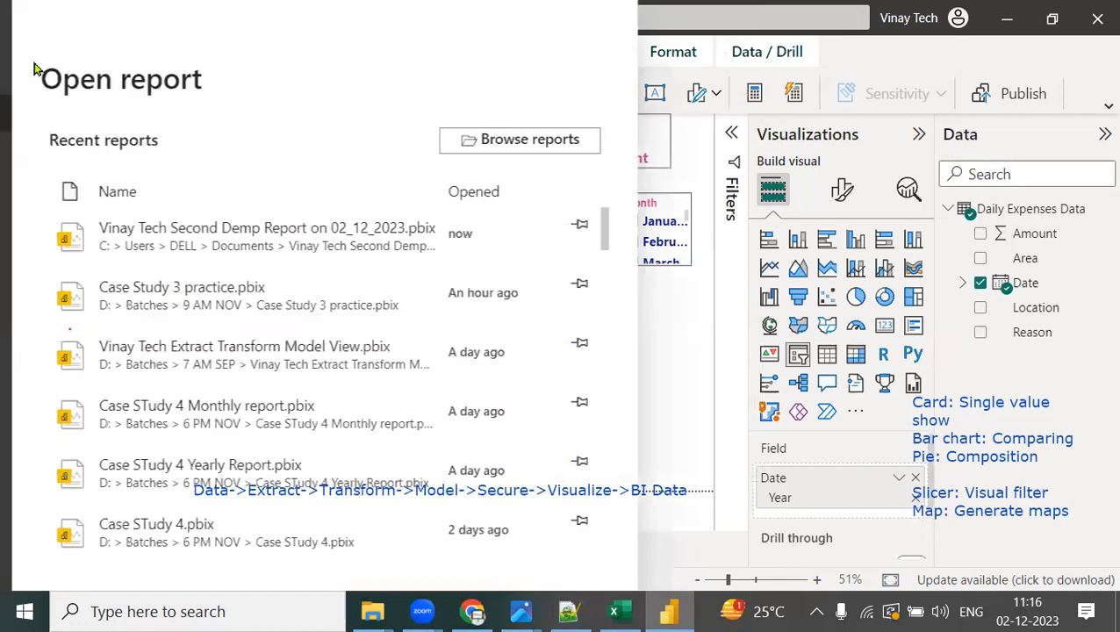
{"action": "left_click", "coordinate": [41, 189]}
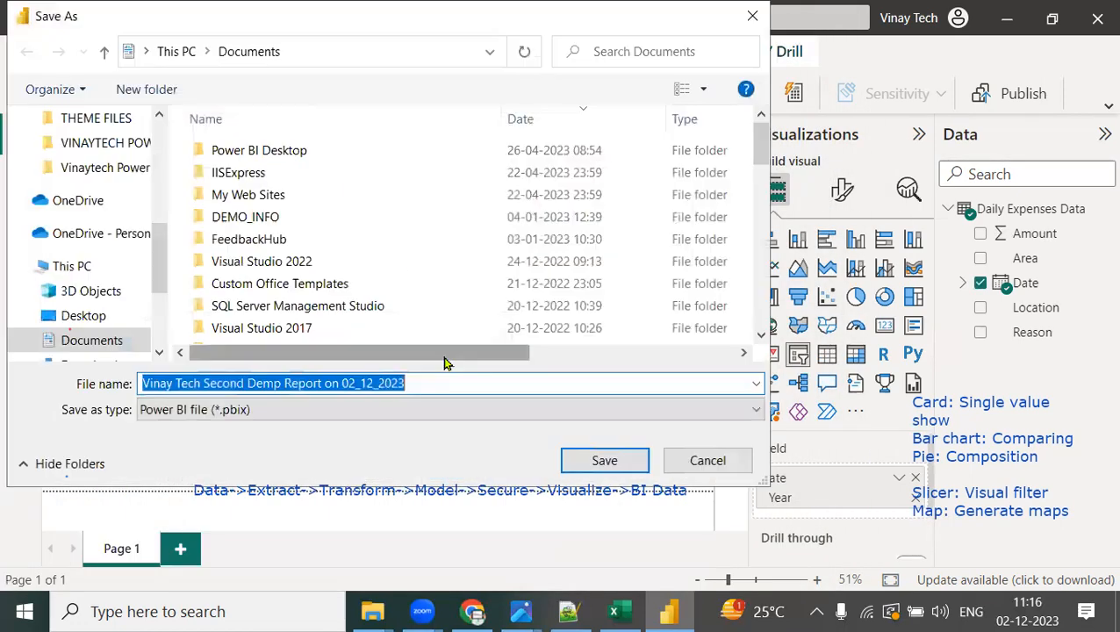
{"action": "key", "text": "ctrl+2"}
{"action": "mouse_move", "coordinate": [256, 394]}
{"action": "left_mouse_down"}
{"action": "mouse_move", "coordinate": [115, 389]}
{"action": "mouse_move", "coordinate": [265, 454]}
{"action": "mouse_move", "coordinate": [253, 378]}
{"action": "left_mouse_up"}
Step: Write the on-screen notes "word: .docx", "excel: .xlsx" and "pbi:.pbix", clear them, and cancel the Save As dialog
{"action": "type", "text": "tword"}
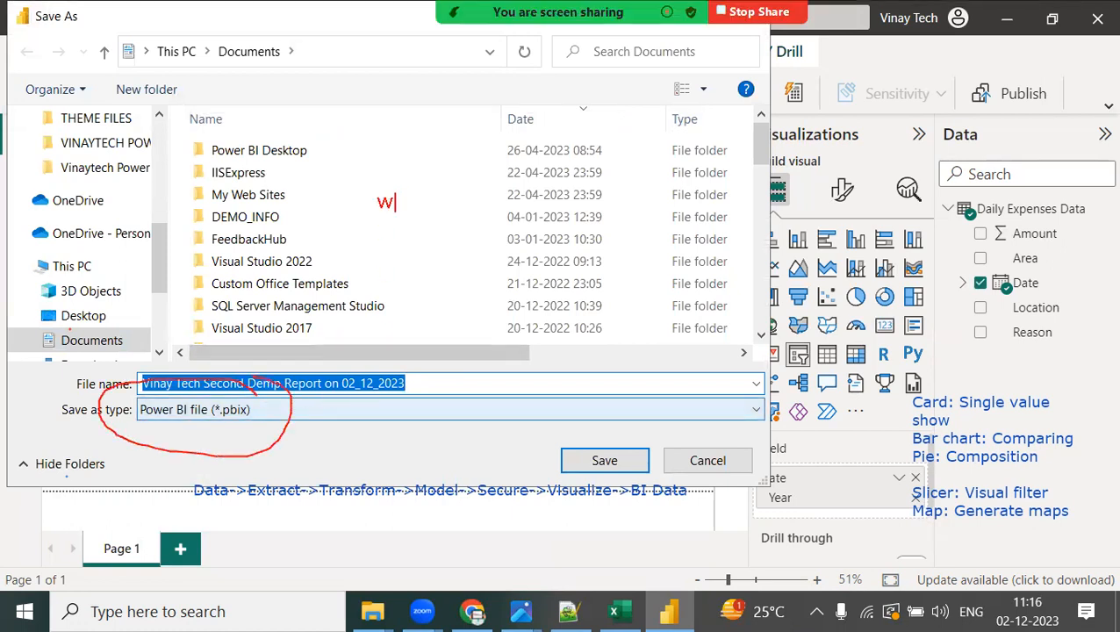
{"action": "type", "text": ": .docx"}
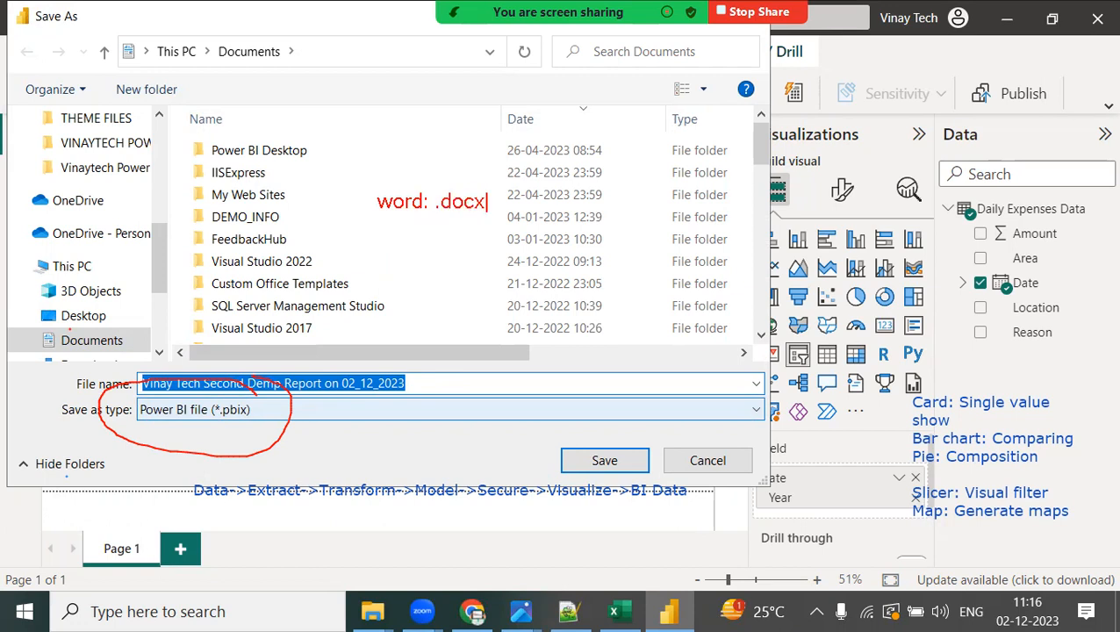
{"action": "key", "text": "Return"}
{"action": "type", "text": "excel: .xlsx"}
{"action": "key", "text": "Return"}
{"action": "type", "text": "plb"}
{"action": "type", "text": "i:"}
{"action": "type", "text": "."}
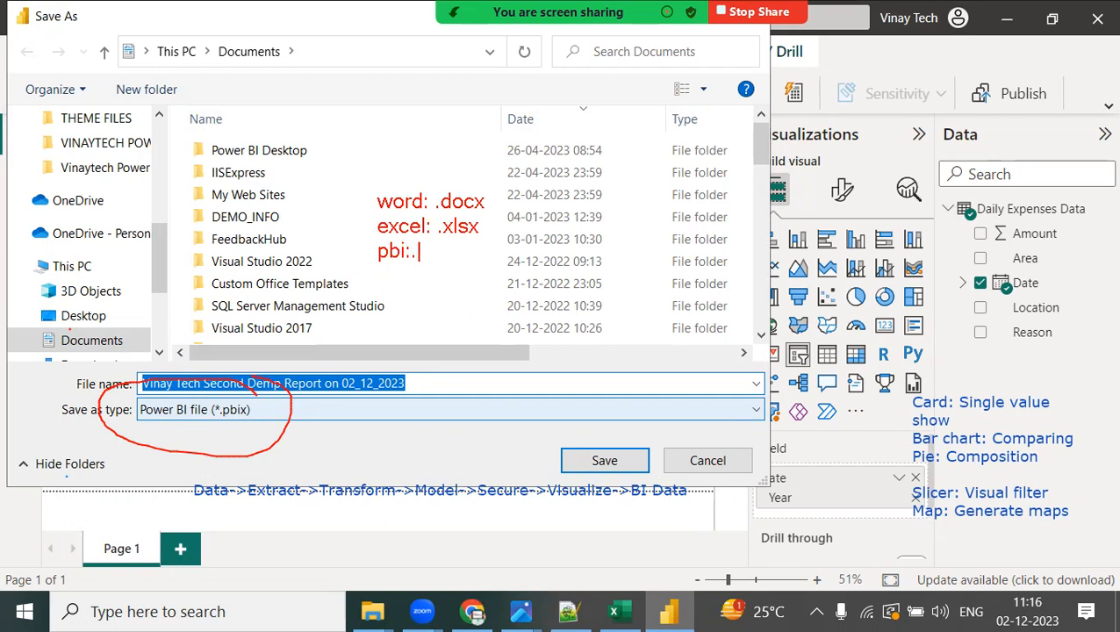
{"action": "type", "text": "pbix"}
{"action": "key", "text": "Escape"}
{"action": "left_click", "coordinate": [713, 462]}
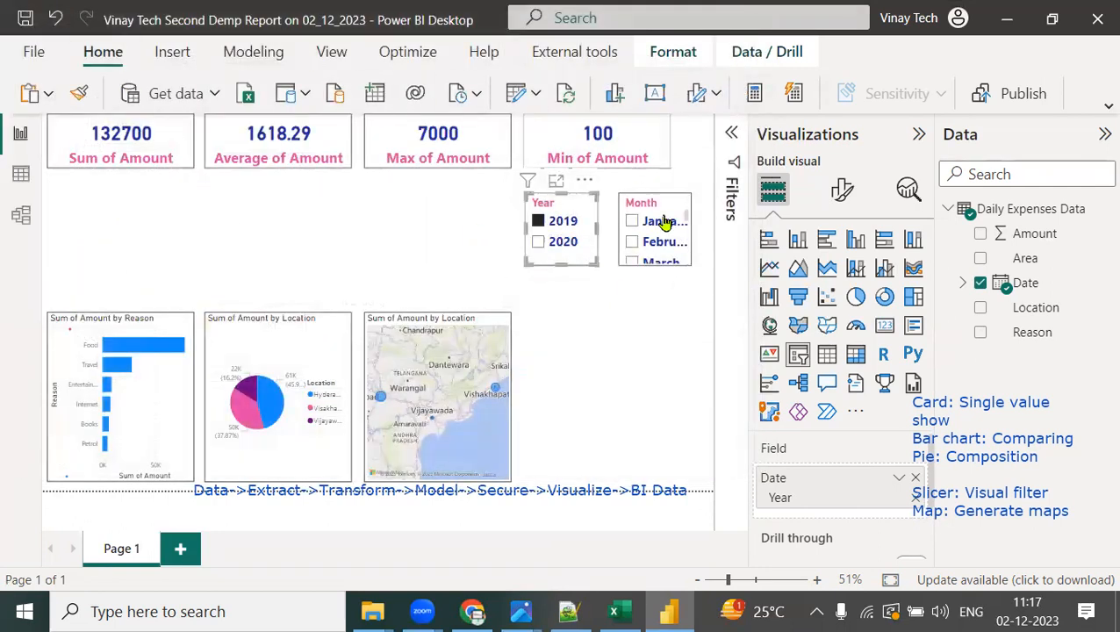
Step: Circle the report canvas with the annotation pen and cross out the ribbon data tools, view switcher, Visualizations pane and Data pane
{"action": "mouse_move", "coordinate": [703, 131]}
{"action": "left_mouse_down"}
{"action": "mouse_move", "coordinate": [436, 84]}
{"action": "mouse_move", "coordinate": [12, 226]}
{"action": "mouse_move", "coordinate": [215, 530]}
{"action": "mouse_move", "coordinate": [723, 302]}
{"action": "mouse_move", "coordinate": [492, 88]}
{"action": "left_mouse_up"}
{"action": "left_click_drag", "start_coordinate": [149, 43], "coordinate": [209, 105]}
{"action": "left_click_drag", "start_coordinate": [211, 51], "coordinate": [144, 114]}
{"action": "left_click_drag", "start_coordinate": [502, 59], "coordinate": [536, 112]}
{"action": "left_click_drag", "start_coordinate": [532, 67], "coordinate": [444, 123]}
{"action": "mouse_move", "coordinate": [6, 189]}
{"action": "left_mouse_down"}
{"action": "mouse_move", "coordinate": [49, 230]}
{"action": "mouse_move", "coordinate": [1, 235]}
{"action": "left_mouse_up"}
{"action": "mouse_move", "coordinate": [218, 47]}
{"action": "left_mouse_down"}
{"action": "mouse_move", "coordinate": [252, 72]}
{"action": "mouse_move", "coordinate": [185, 85]}
{"action": "left_mouse_up"}
{"action": "mouse_move", "coordinate": [974, 169]}
{"action": "left_mouse_down"}
{"action": "mouse_move", "coordinate": [1042, 303]}
{"action": "mouse_move", "coordinate": [1040, 278]}
{"action": "left_mouse_up"}
{"action": "left_click_drag", "start_coordinate": [1019, 229], "coordinate": [865, 290]}
{"action": "left_click_drag", "start_coordinate": [854, 226], "coordinate": [795, 295]}
{"action": "left_click_drag", "start_coordinate": [744, 275], "coordinate": [829, 264]}
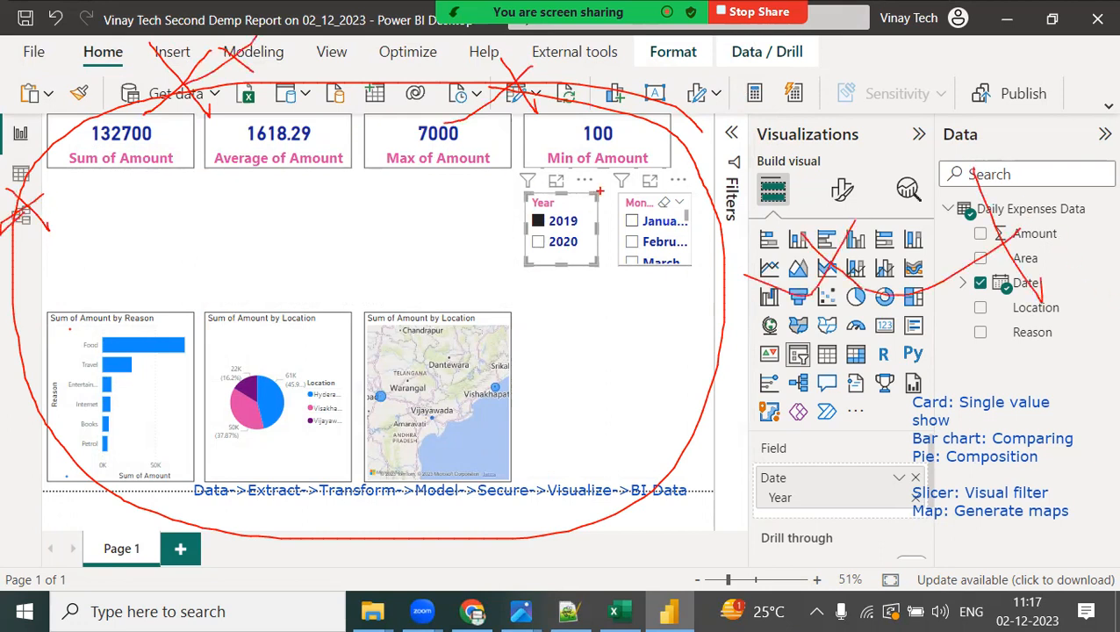
Step: Draw an arrow out of the report canvas and annotate it with "cloud / server-->USER ACCESS"
{"action": "left_click_drag", "start_coordinate": [612, 279], "coordinate": [834, 349]}
{"action": "left_click_drag", "start_coordinate": [600, 319], "coordinate": [849, 391]}
{"action": "left_click_drag", "start_coordinate": [824, 313], "coordinate": [836, 432]}
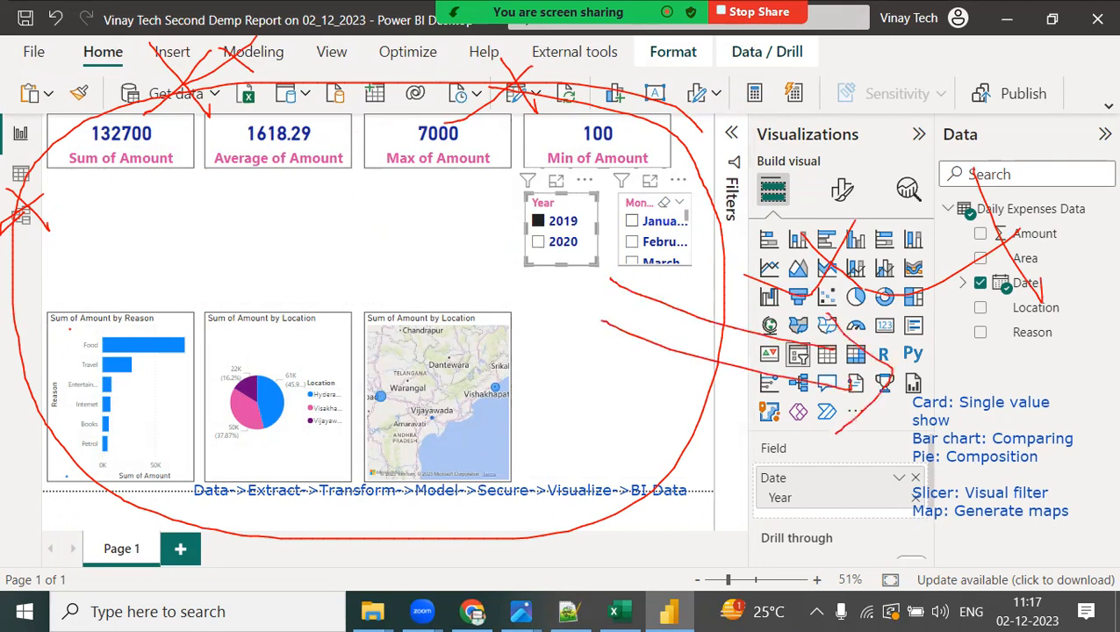
{"action": "type", "text": "cloud / server"}
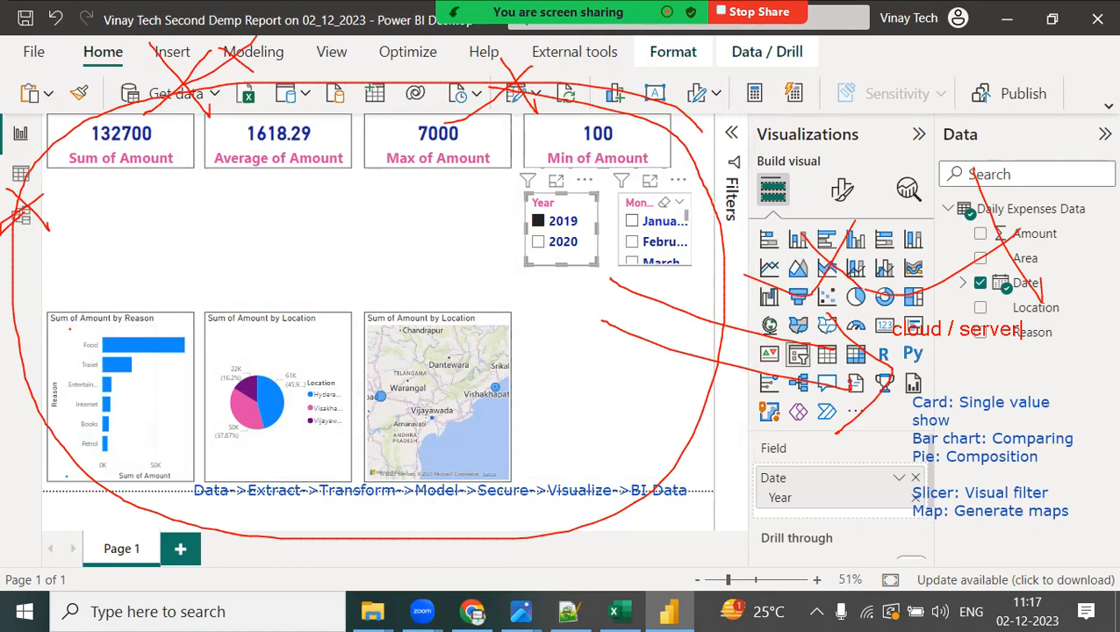
{"action": "type", "text": "server-->USER ACCESS"}
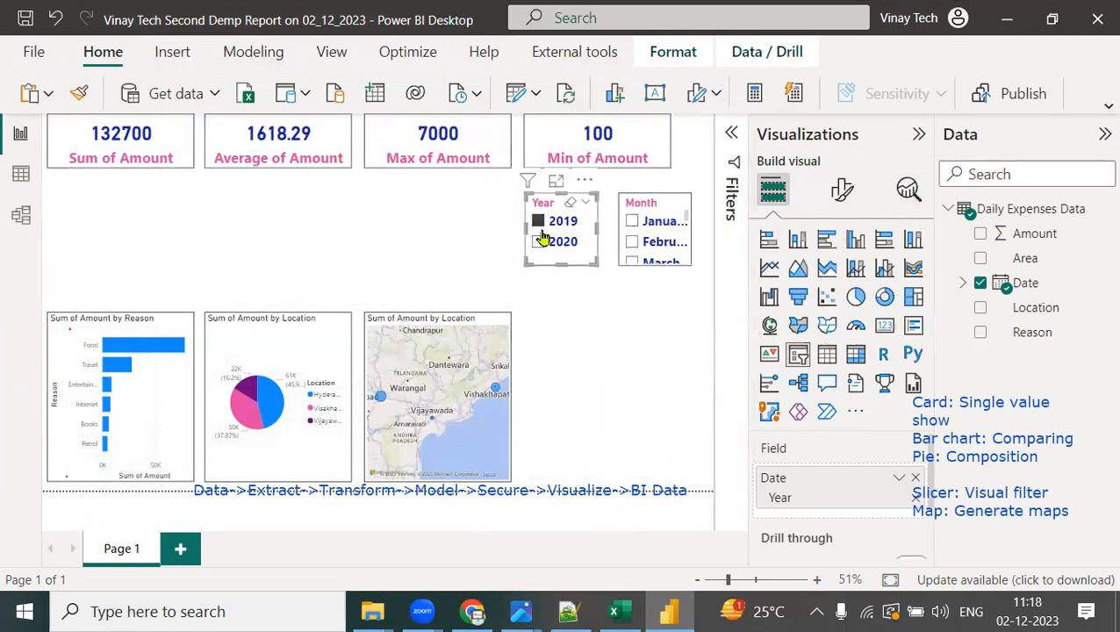
Step: Clear the 2019 selection in the Year slicer
{"action": "left_click", "coordinate": [540, 232]}
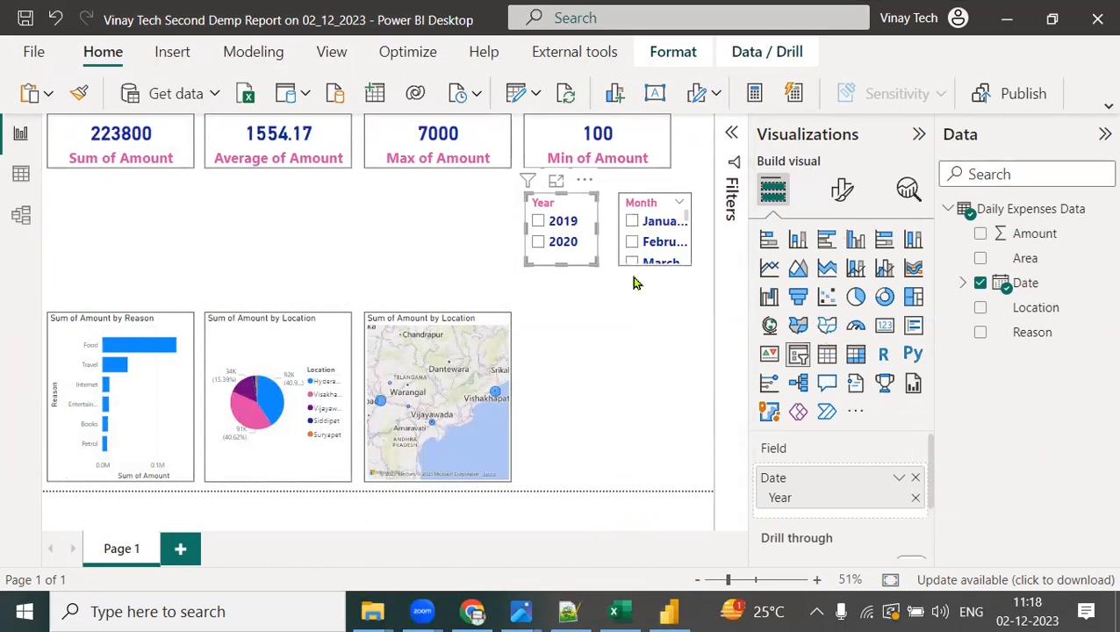
Step: Switch to File Explorer and select the saved report "Vinay Tech Second Demp Report on 02_12_2023" in the Documents folder
{"action": "mouse_move", "coordinate": [368, 612]}
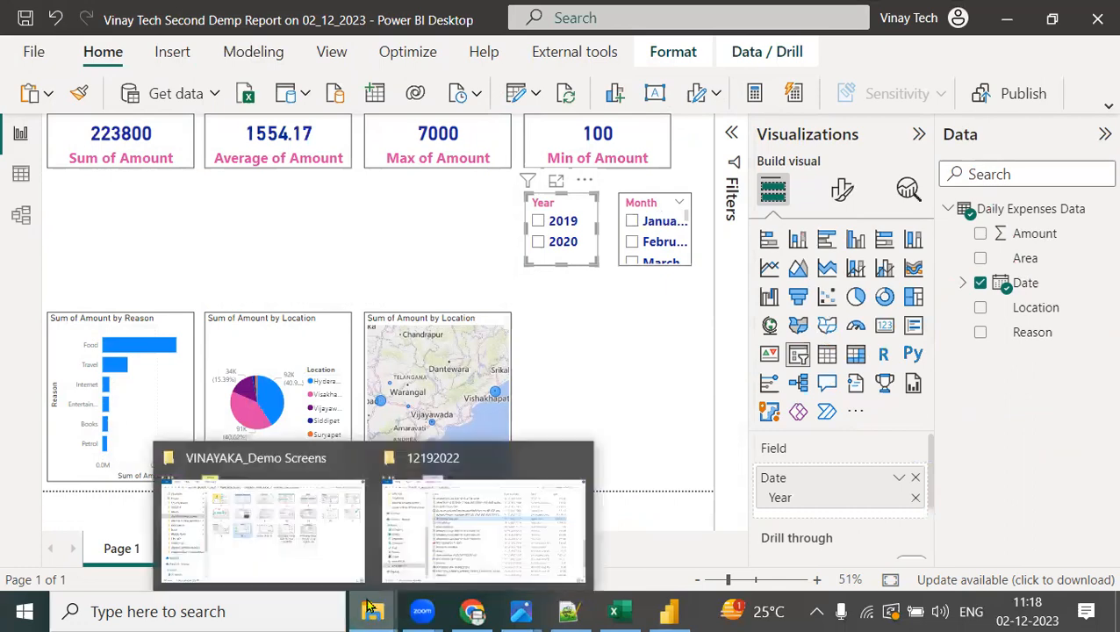
{"action": "left_click", "coordinate": [474, 531]}
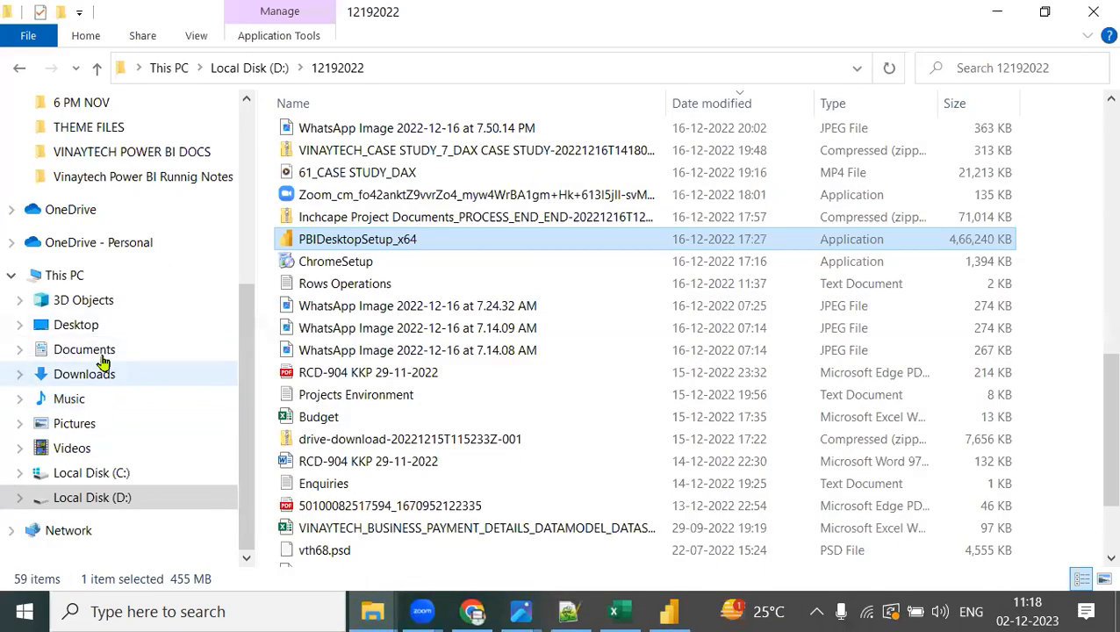
{"action": "left_click", "coordinate": [104, 354]}
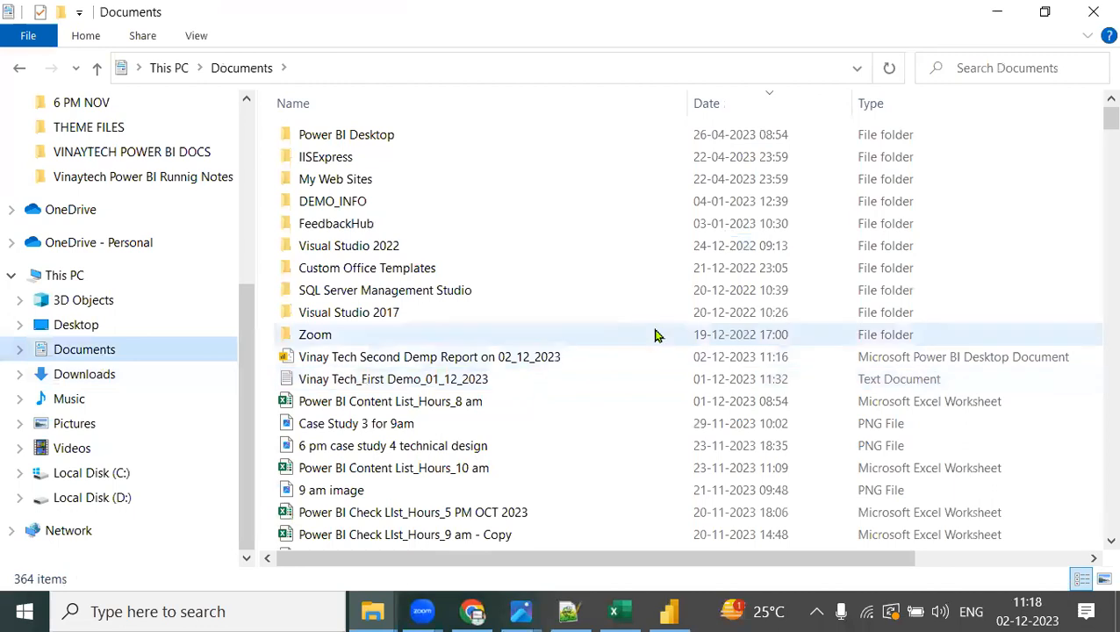
{"action": "left_click", "coordinate": [493, 358]}
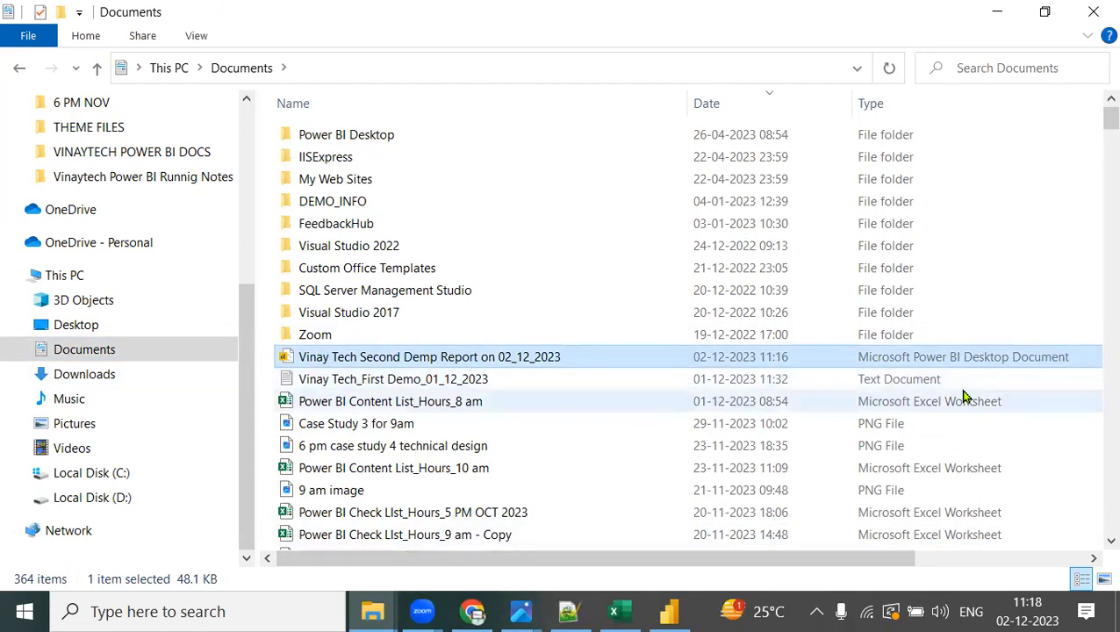
Step: Underline the report's file name, circle its Microsoft Power BI Desktop Document type, and cross the name with the annotation pen
{"action": "key", "text": "ctrl+2"}
{"action": "left_click_drag", "start_coordinate": [274, 372], "coordinate": [645, 373]}
{"action": "mouse_move", "coordinate": [811, 372]}
{"action": "left_mouse_down"}
{"action": "mouse_move", "coordinate": [977, 373]}
{"action": "mouse_move", "coordinate": [1099, 333]}
{"action": "mouse_move", "coordinate": [856, 335]}
{"action": "left_mouse_up"}
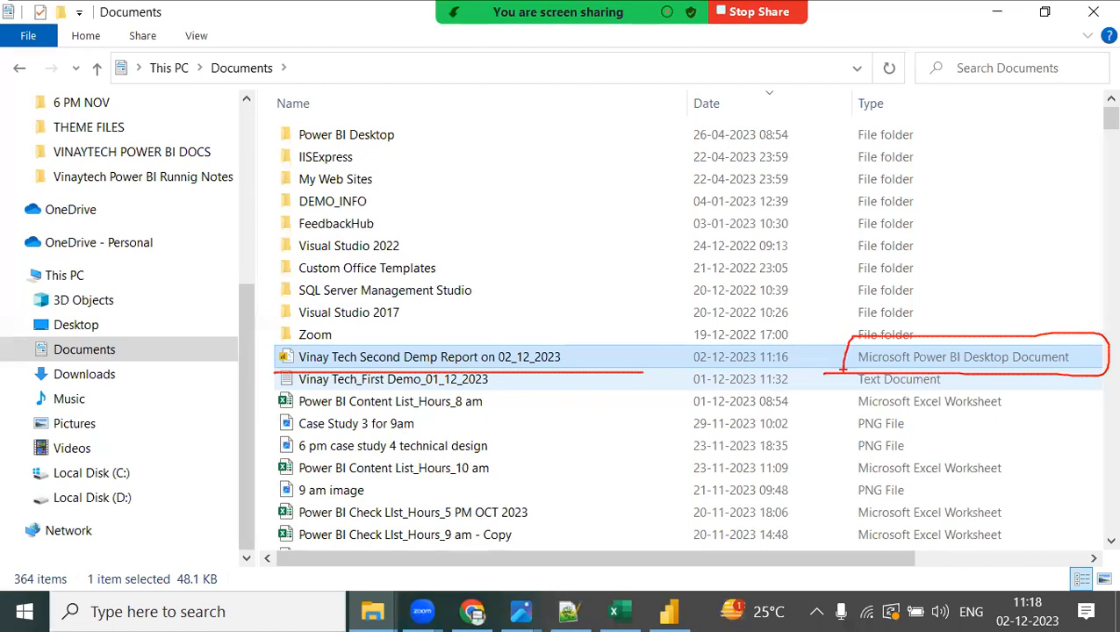
{"action": "left_click_drag", "start_coordinate": [535, 333], "coordinate": [593, 384]}
{"action": "left_click_drag", "start_coordinate": [573, 321], "coordinate": [518, 387]}
Step: Switch to the demo slides in Photos, page back from 16.jpeg to 1.jpg, and view that course details slide in full screen
{"action": "mouse_move", "coordinate": [521, 612]}
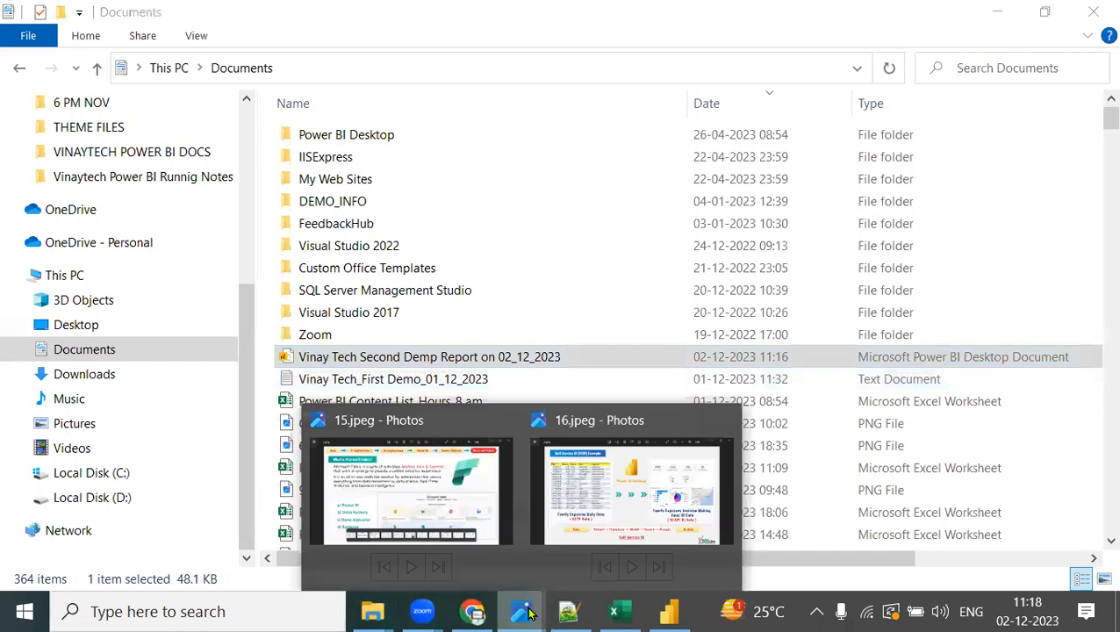
{"action": "left_click", "coordinate": [608, 518]}
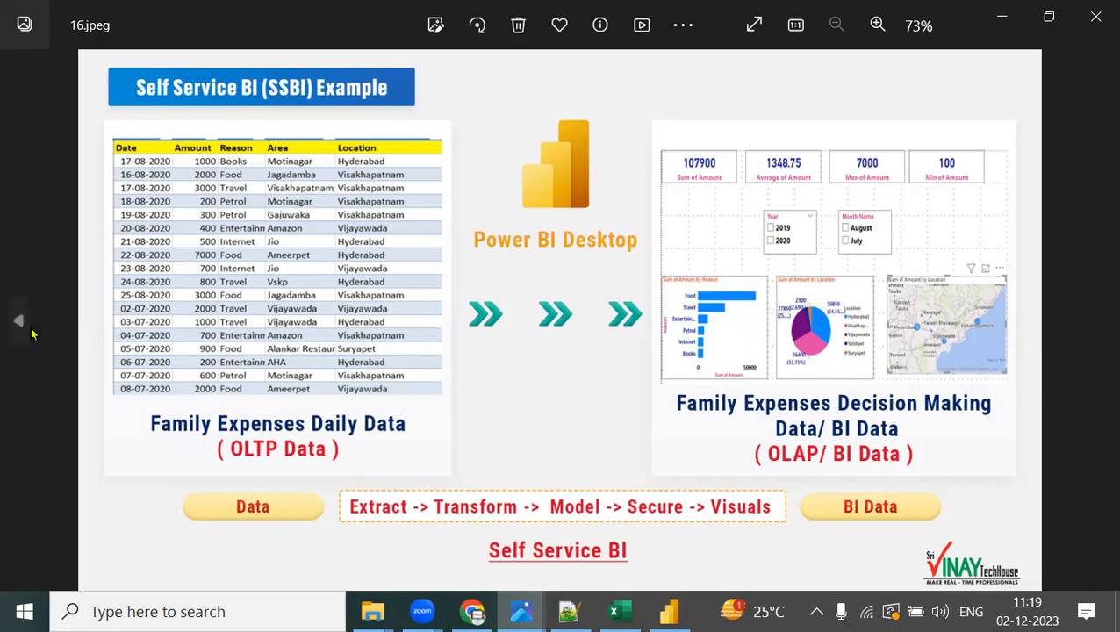
{"action": "left_click", "coordinate": [18, 323]}
{"action": "left_click", "coordinate": [18, 325]}
{"action": "left_click", "coordinate": [17, 323]}
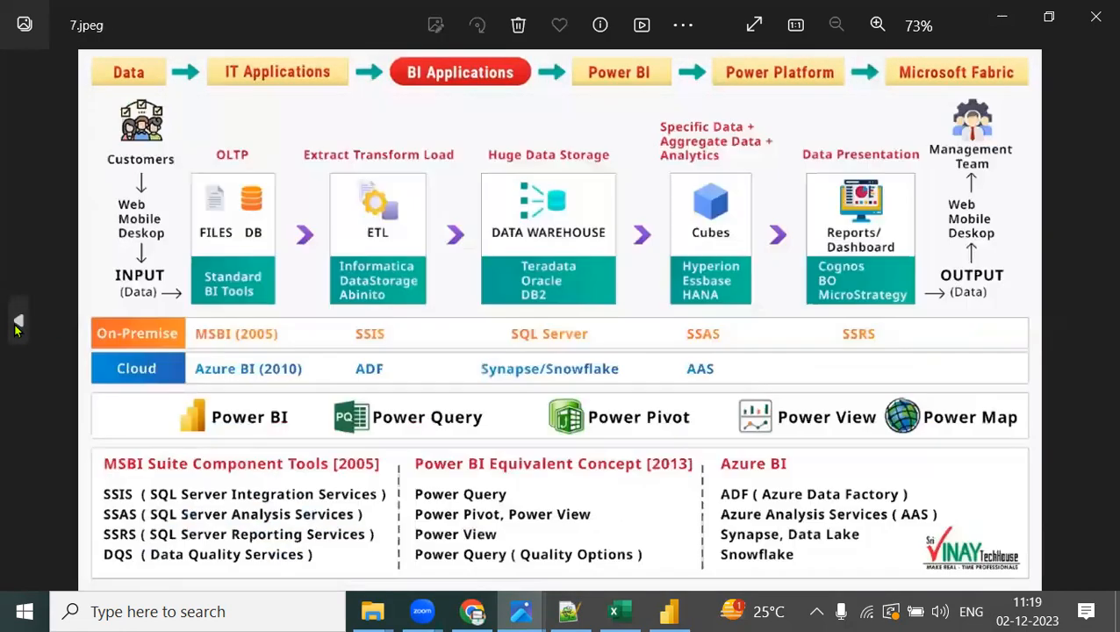
{"action": "left_click", "coordinate": [17, 323]}
{"action": "left_click", "coordinate": [18, 323]}
{"action": "left_click", "coordinate": [18, 322]}
{"action": "left_click", "coordinate": [17, 323]}
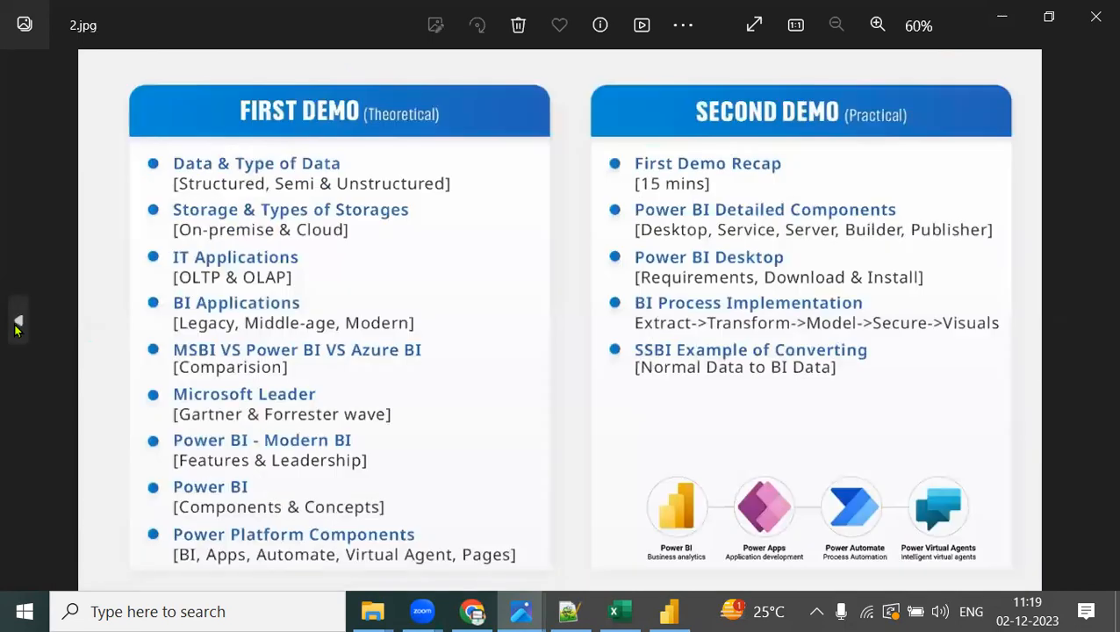
{"action": "left_click", "coordinate": [18, 323]}
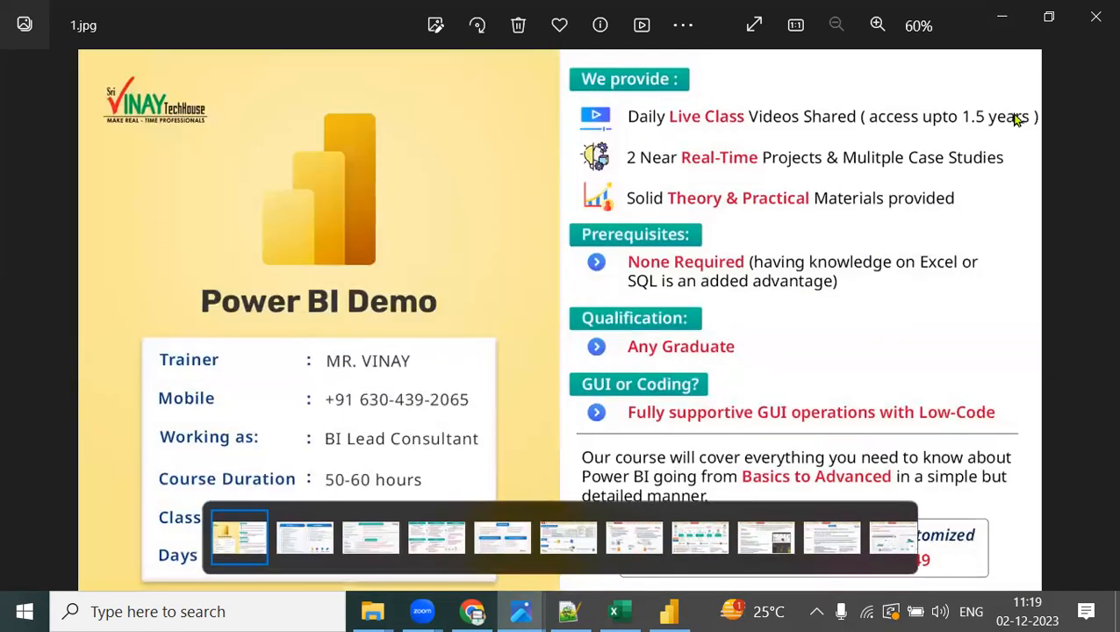
{"action": "left_click", "coordinate": [754, 24]}
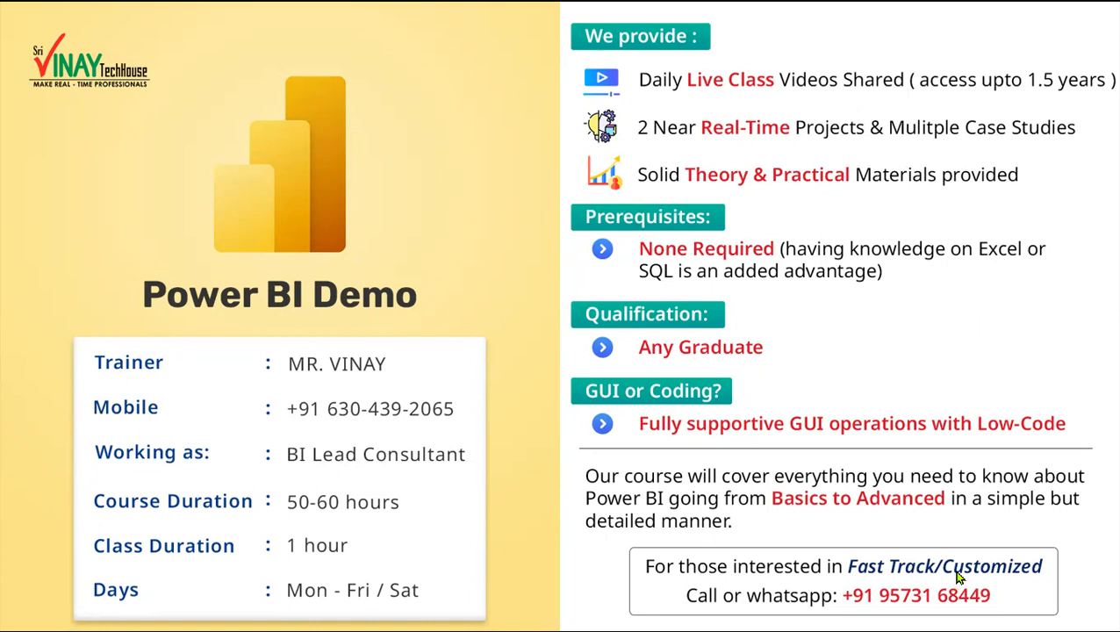
{"action": "key", "text": "Escape"}
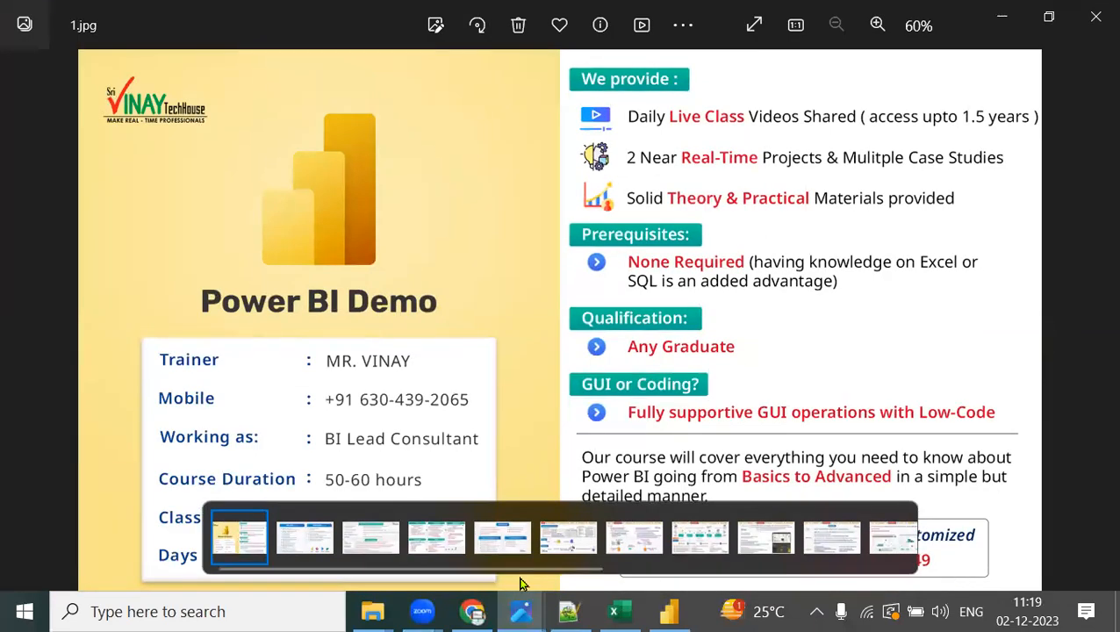
Step: Switch to the session notes in Notepad++, return to the beginning, and highlight the contact line and the request for attendees' contact details
{"action": "left_click", "coordinate": [568, 612]}
{"action": "scroll", "coordinate": [983, 374], "scroll_direction": "down", "scroll_amount": 3}
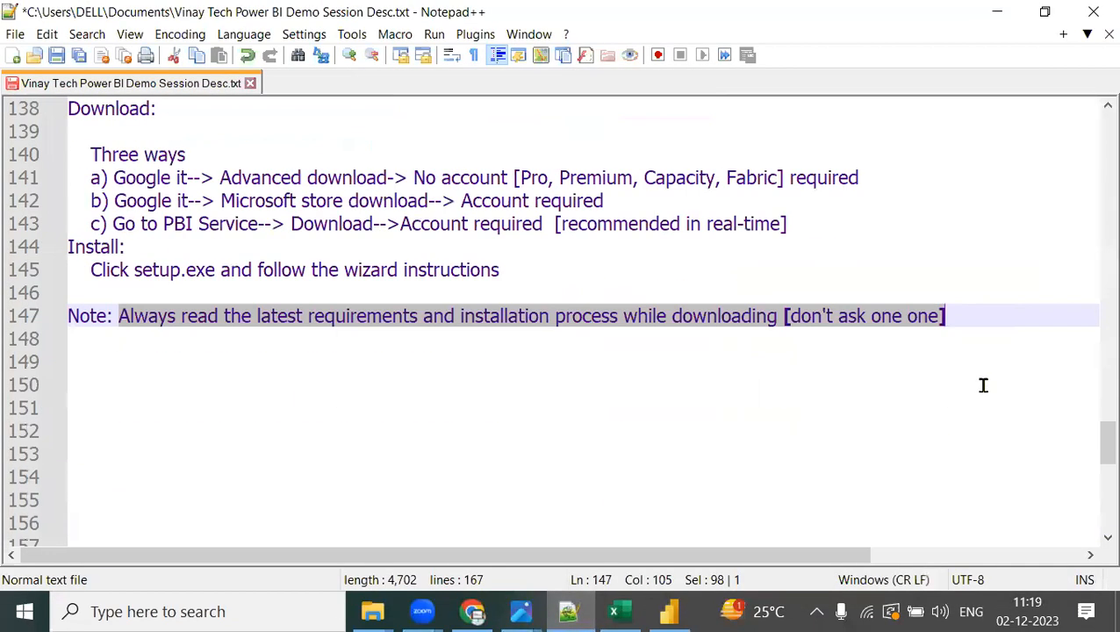
{"action": "scroll", "coordinate": [985, 385], "scroll_direction": "up", "scroll_amount": 9}
{"action": "scroll", "coordinate": [989, 390], "scroll_direction": "up", "scroll_amount": 20}
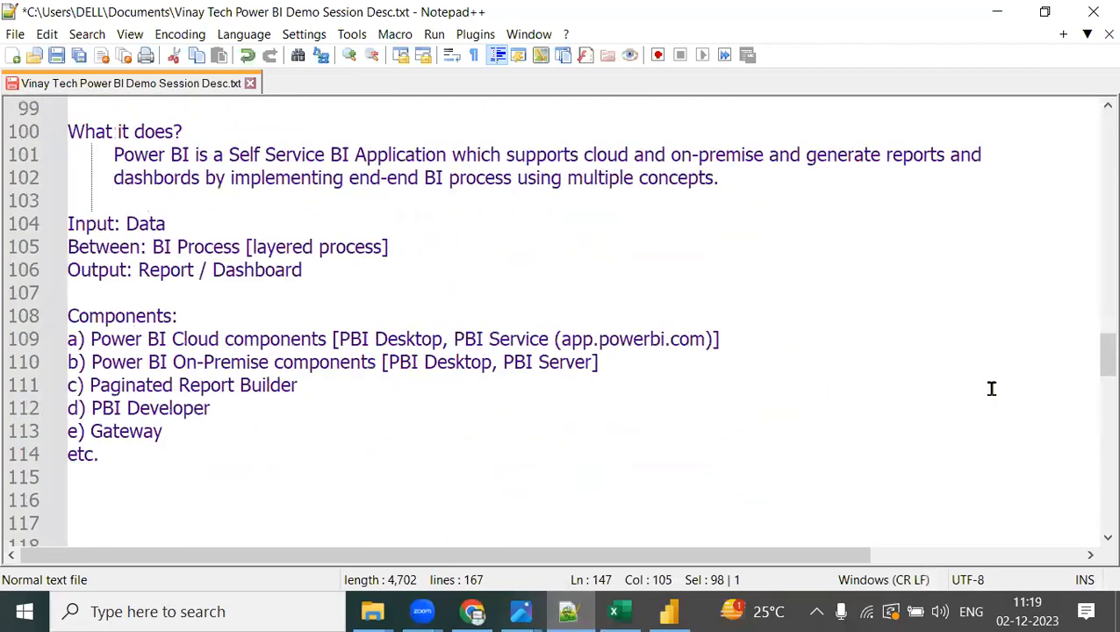
{"action": "scroll", "coordinate": [994, 387], "scroll_direction": "up", "scroll_amount": 8}
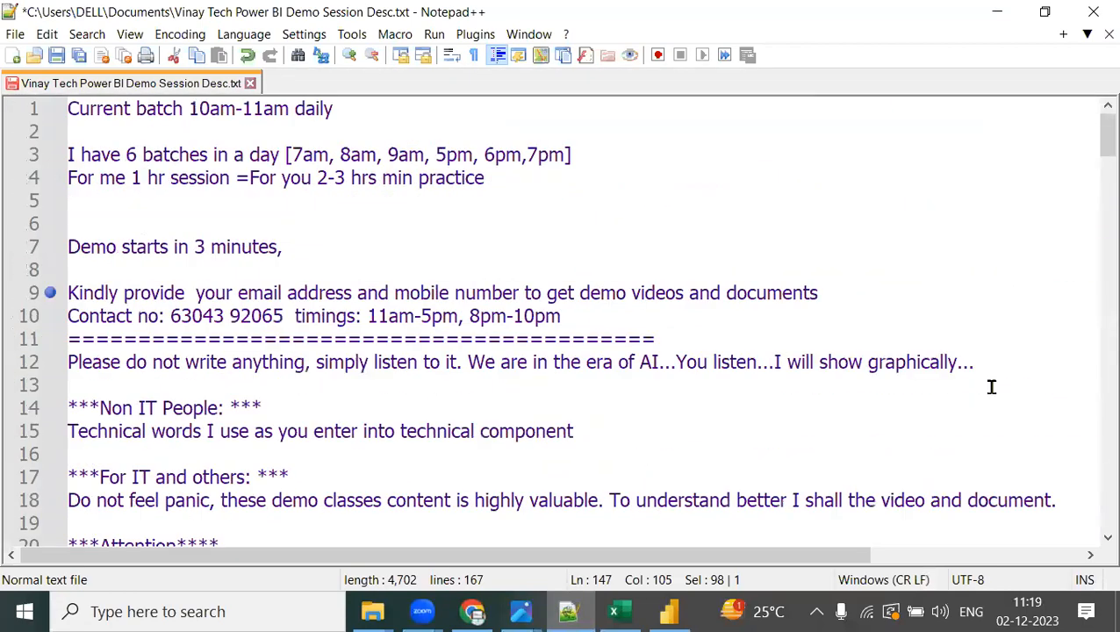
{"action": "left_click_drag", "start_coordinate": [69, 316], "coordinate": [580, 318]}
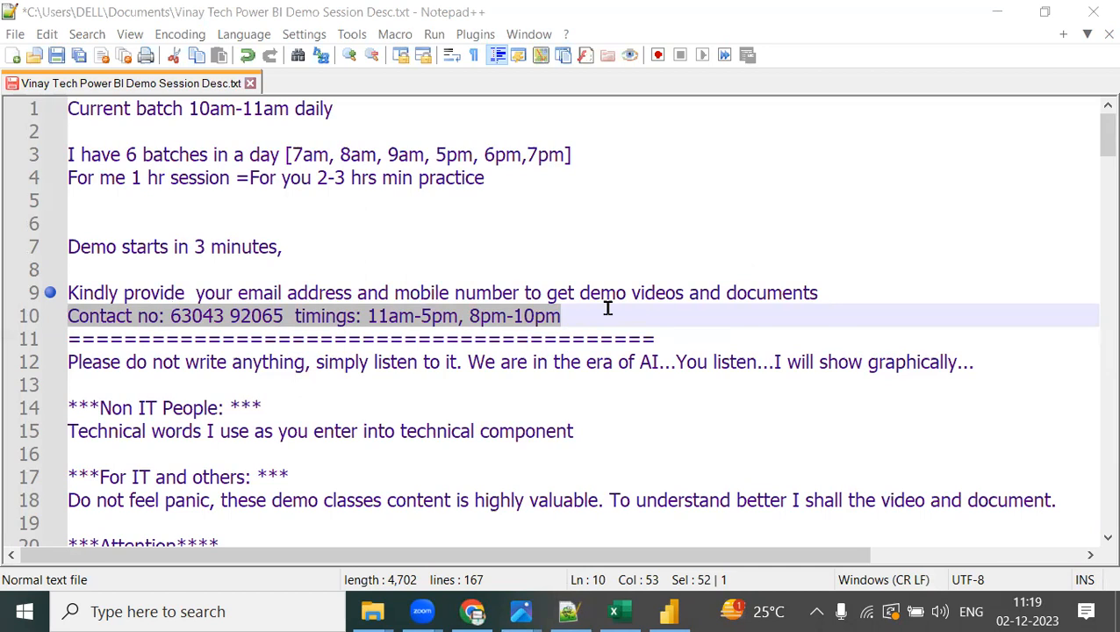
{"action": "left_click_drag", "start_coordinate": [819, 292], "coordinate": [68, 293]}
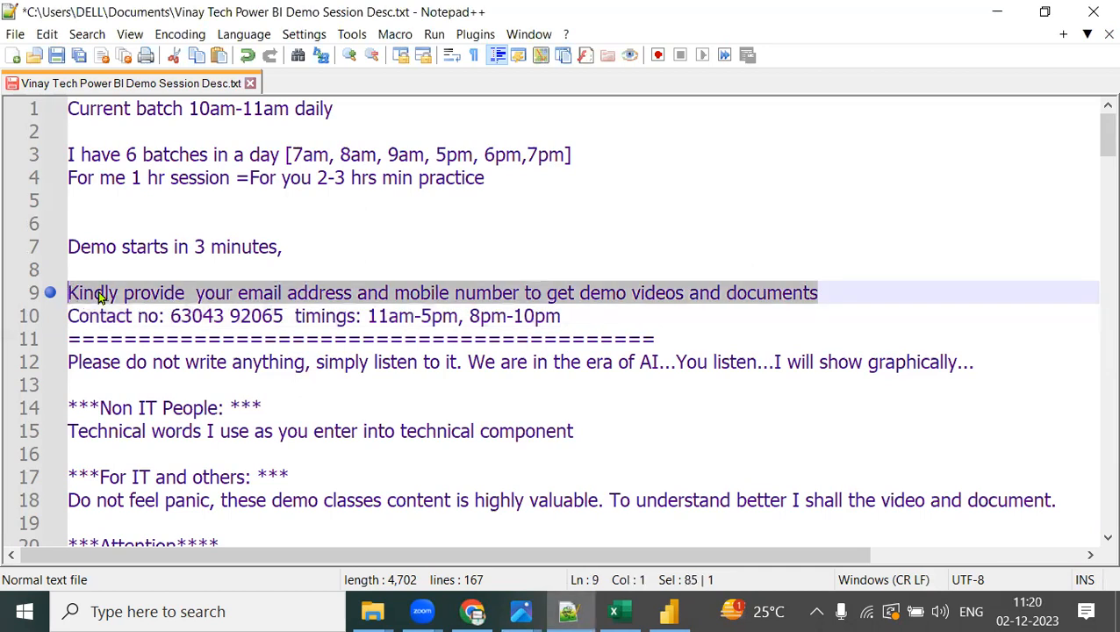